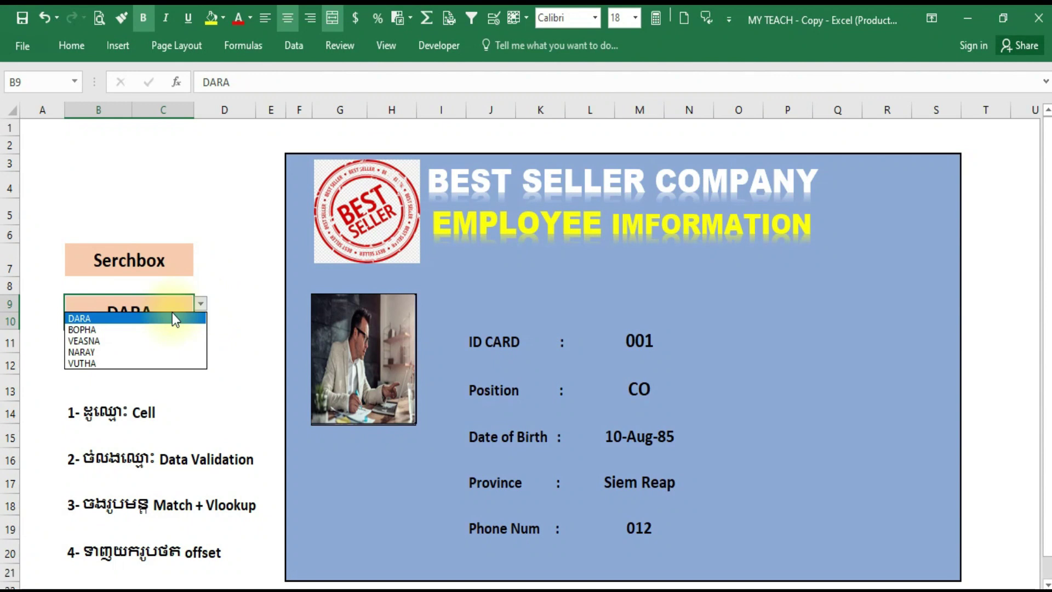
Pick NARAY, DARA, VUTHA, VEASNA and BOPHA in turn from the B9 name dropdown to test the card
left_click(105, 351)
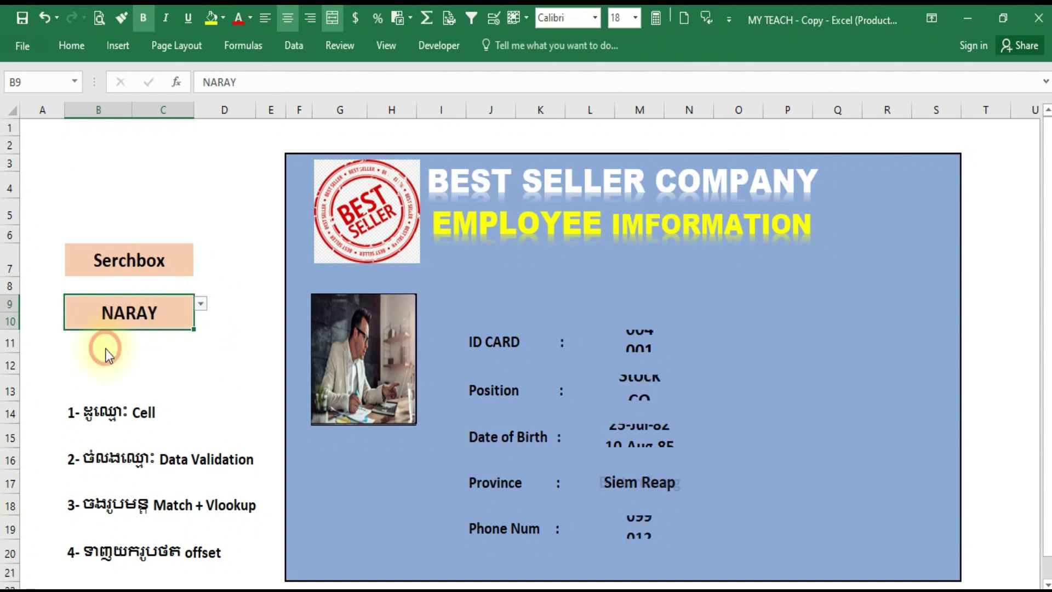
left_click(201, 304)
left_click(146, 320)
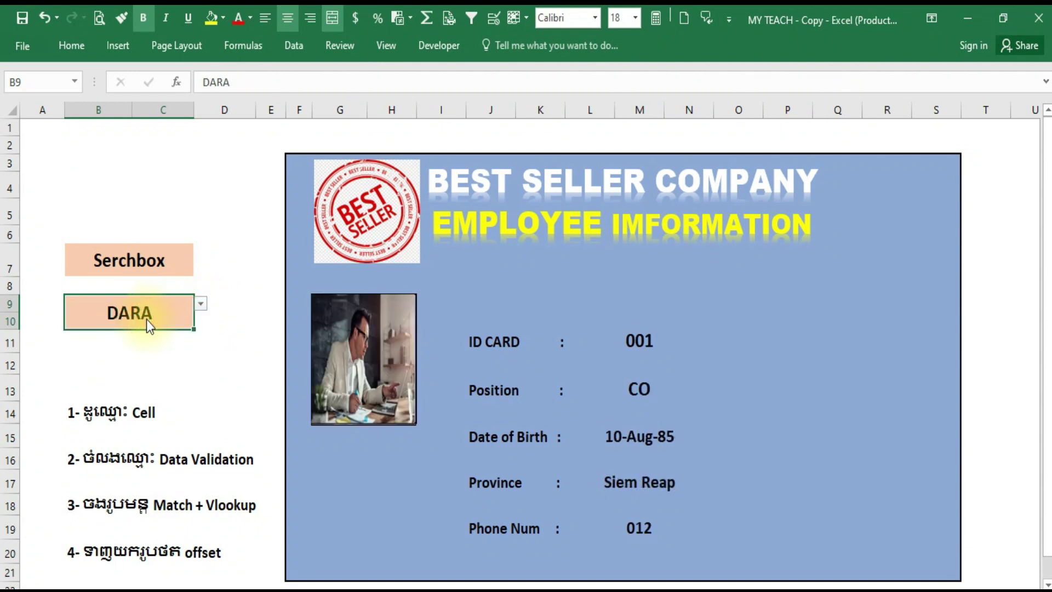
left_click(201, 305)
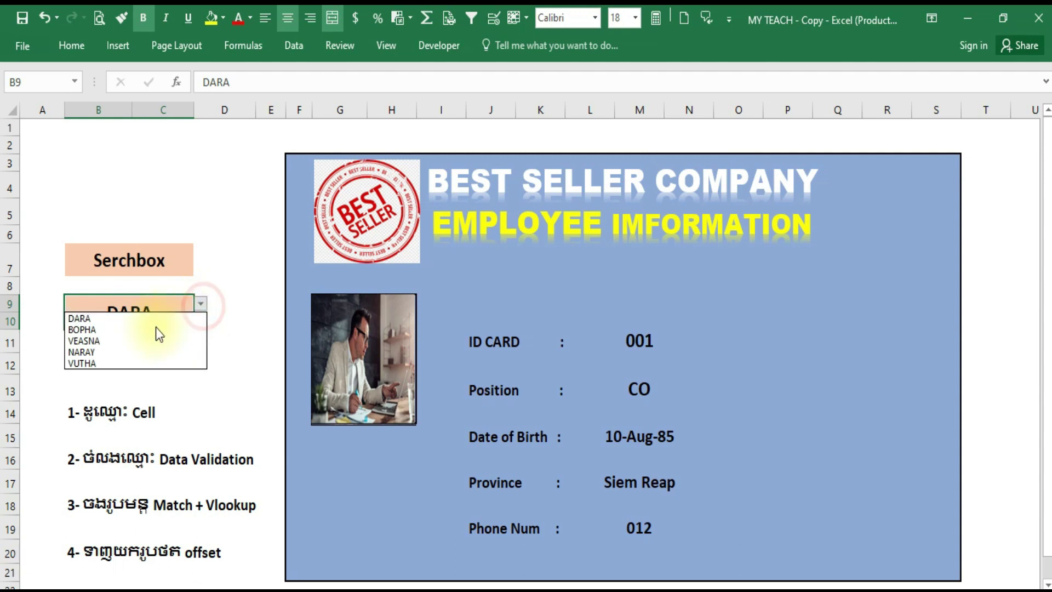
left_click(117, 363)
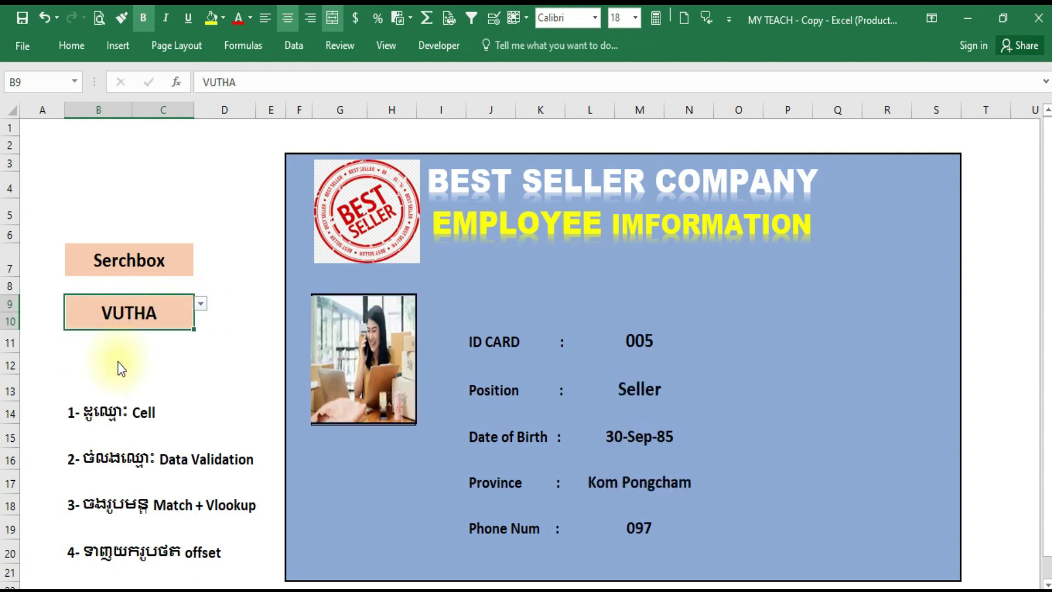
left_click(200, 303)
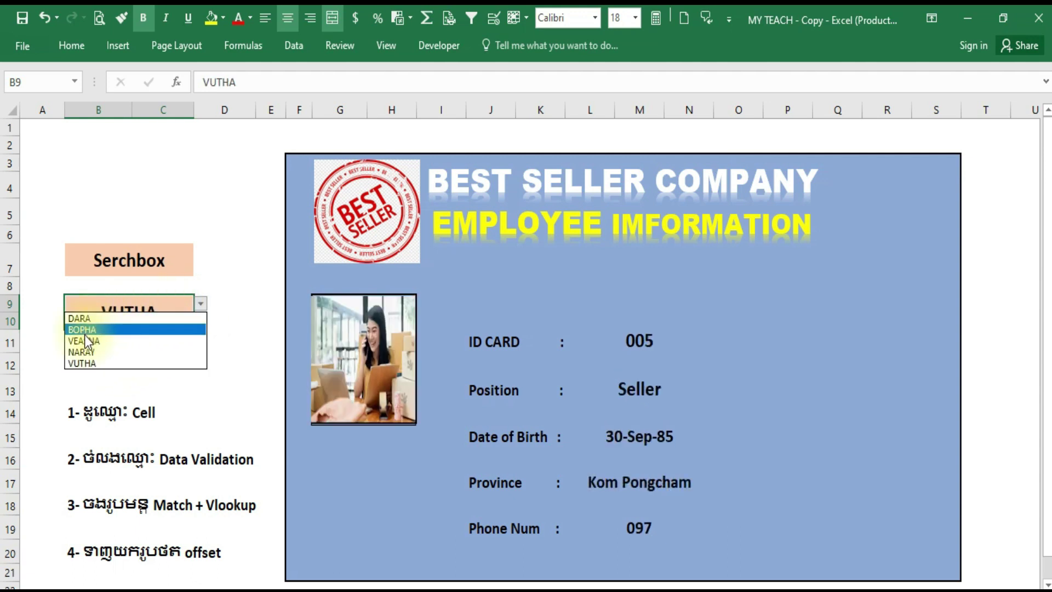
left_click(85, 340)
left_click(200, 307)
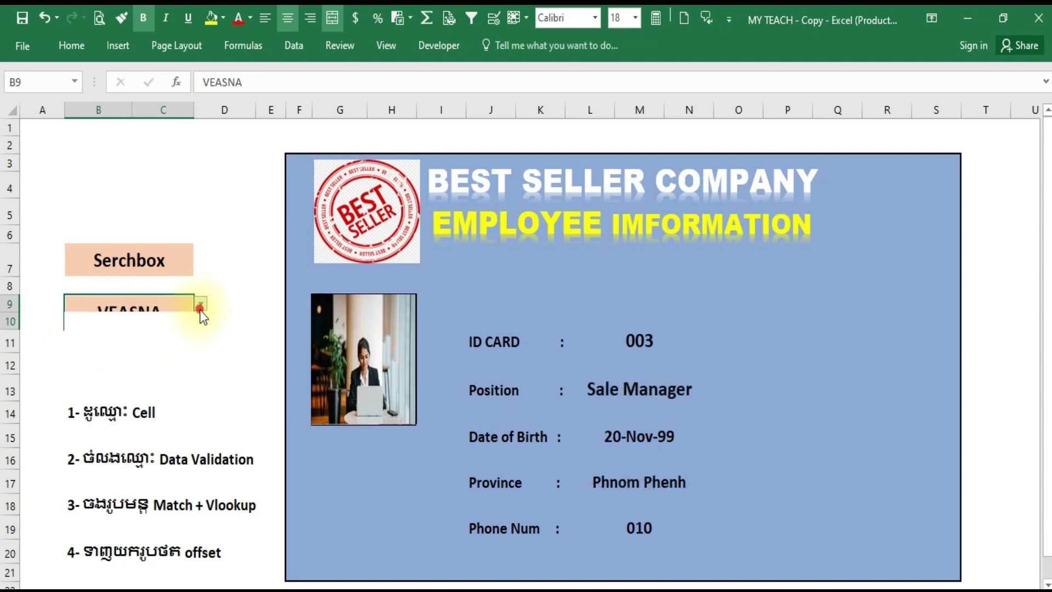
left_click(81, 331)
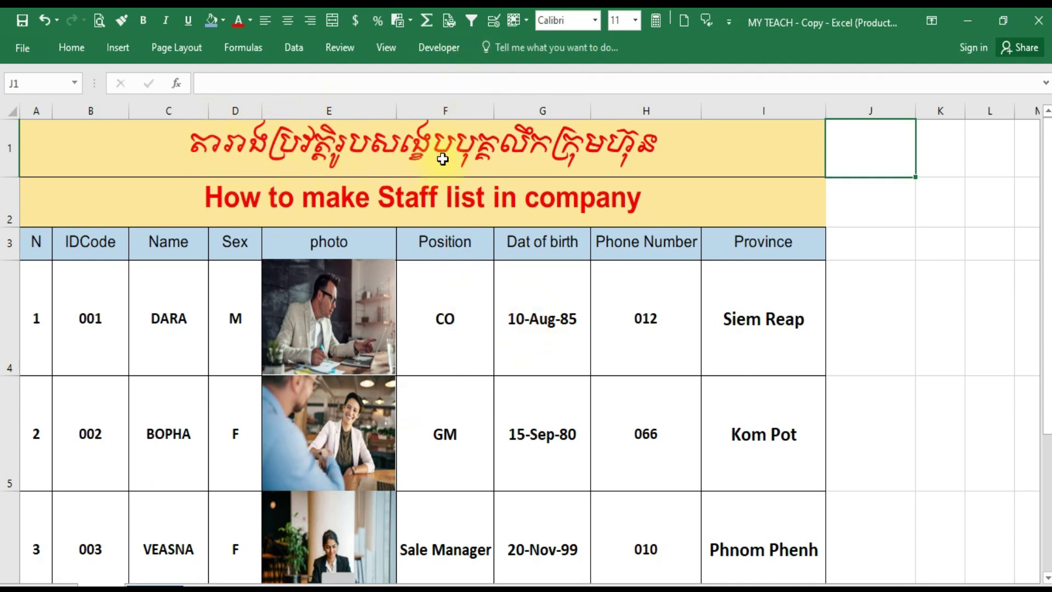
left_click(585, 150)
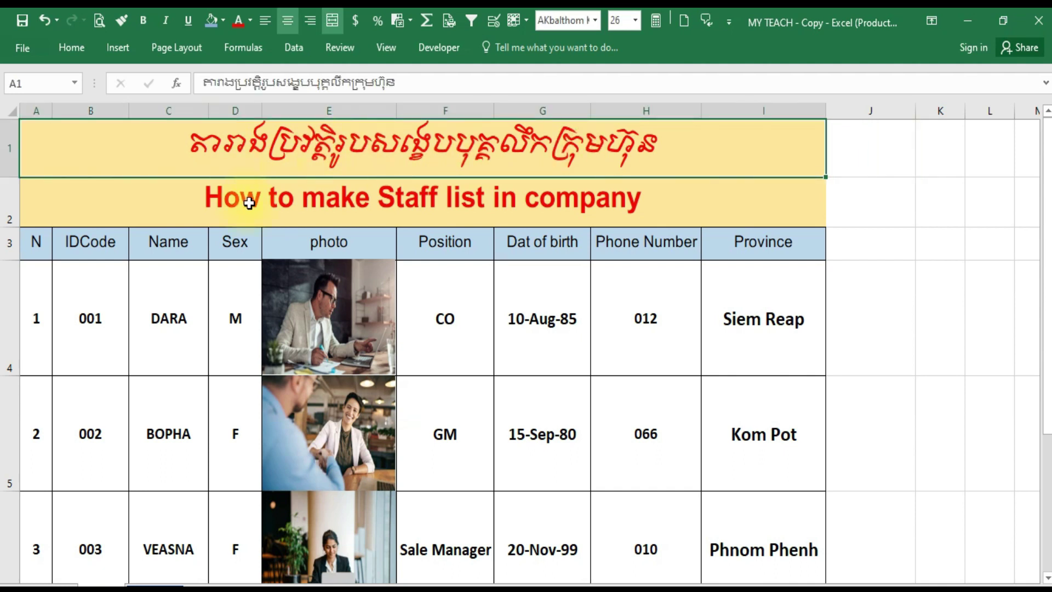
left_click(34, 243)
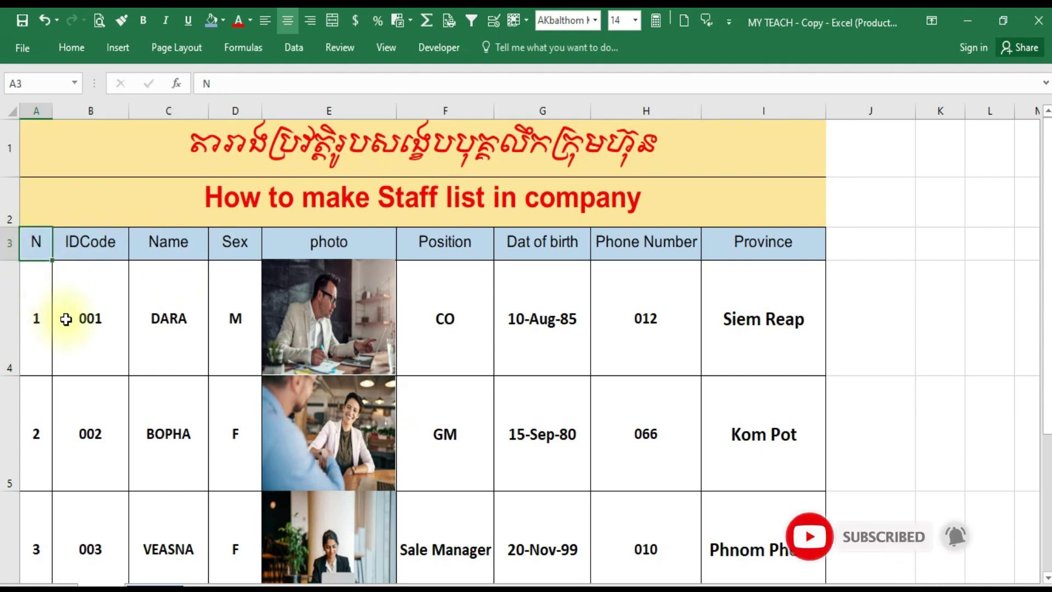
scroll(68, 328, "down", 1)
scroll(71, 357, "down", 1)
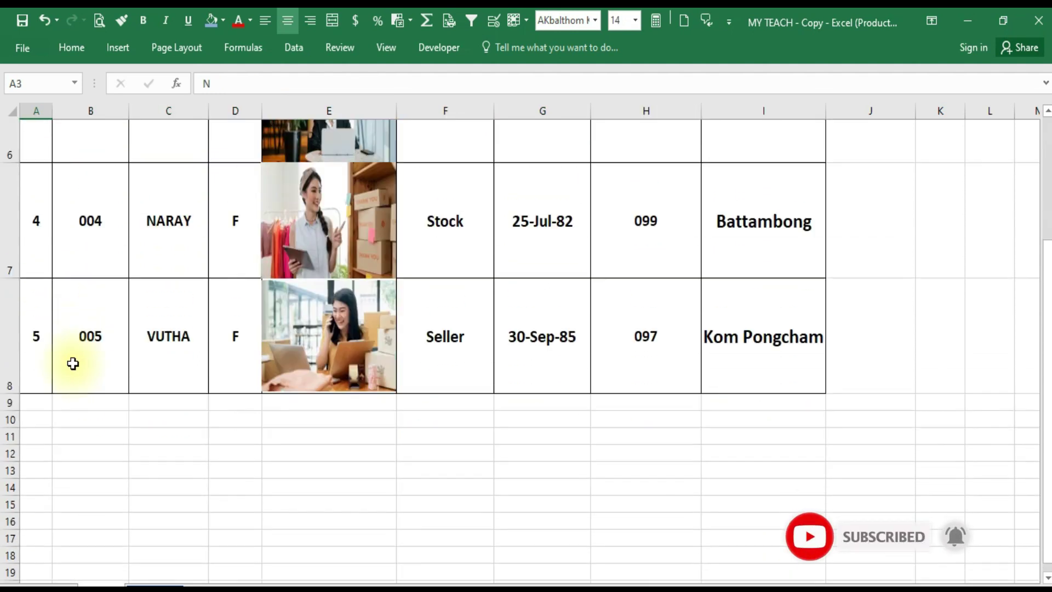
scroll(73, 364, "up", 1)
scroll(73, 364, "up", 1)
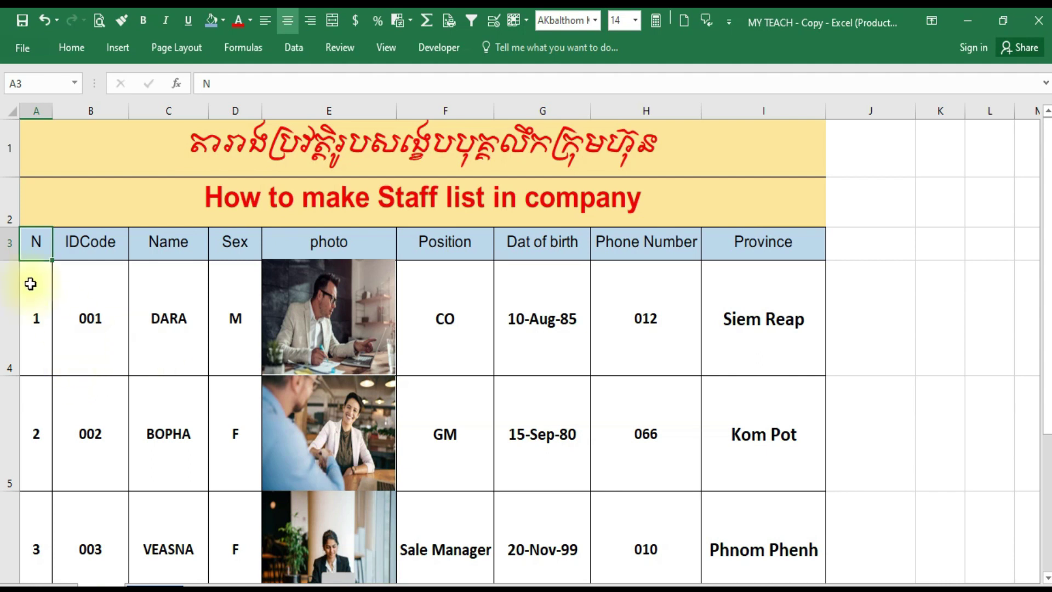
left_click_drag(42, 248, 758, 566)
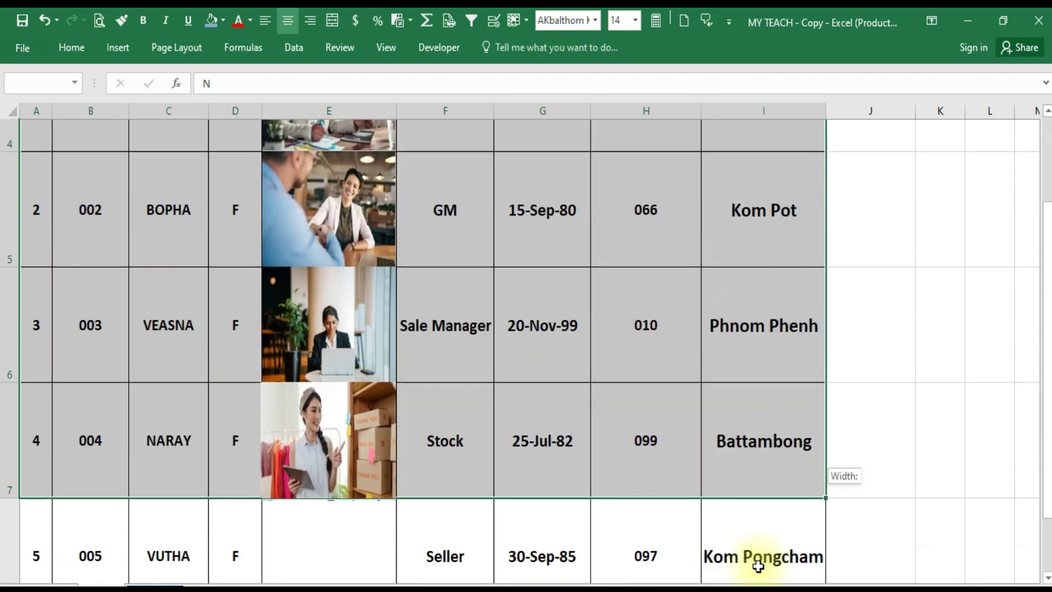
left_click(757, 566)
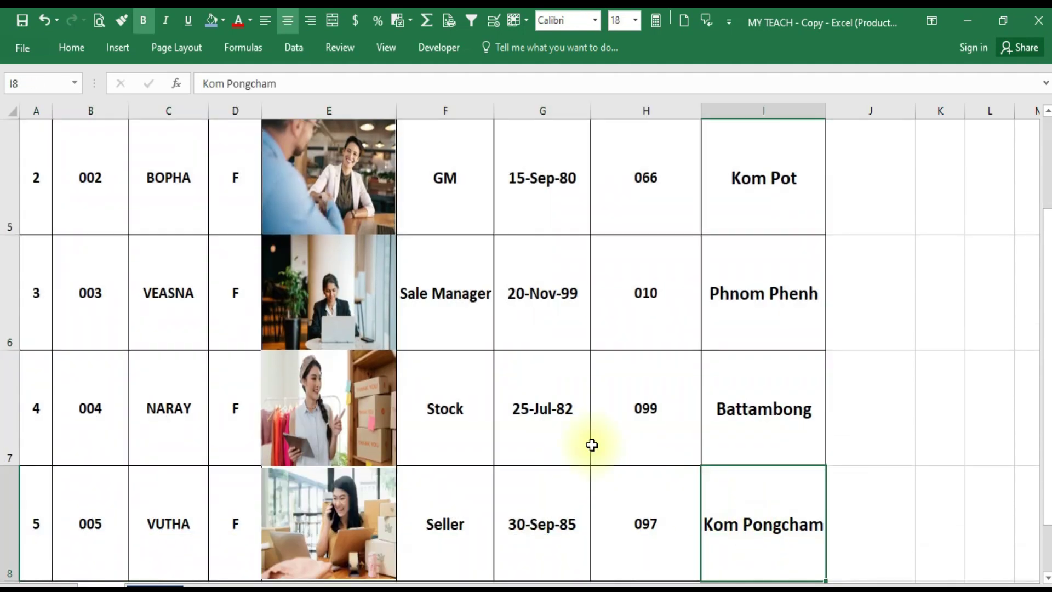
scroll(531, 392, "up", 1)
scroll(531, 393, "up", 1)
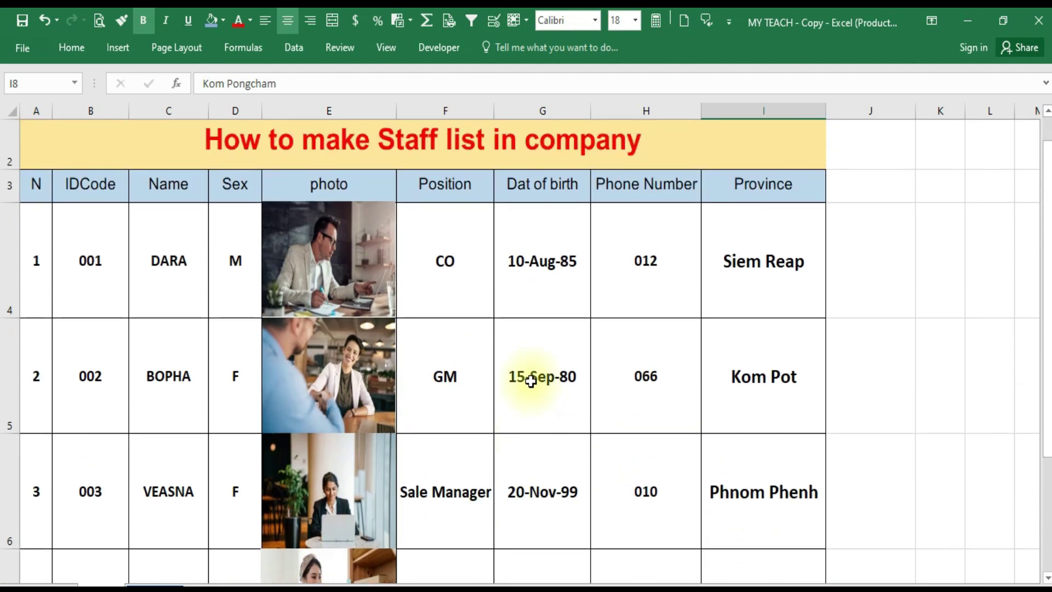
left_click(96, 187)
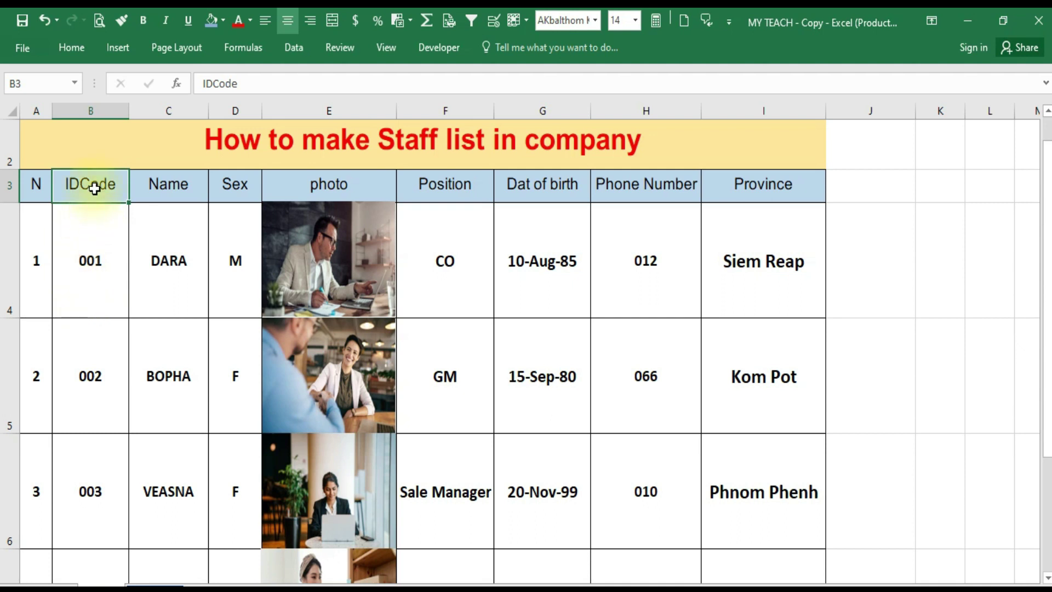
left_click(97, 270)
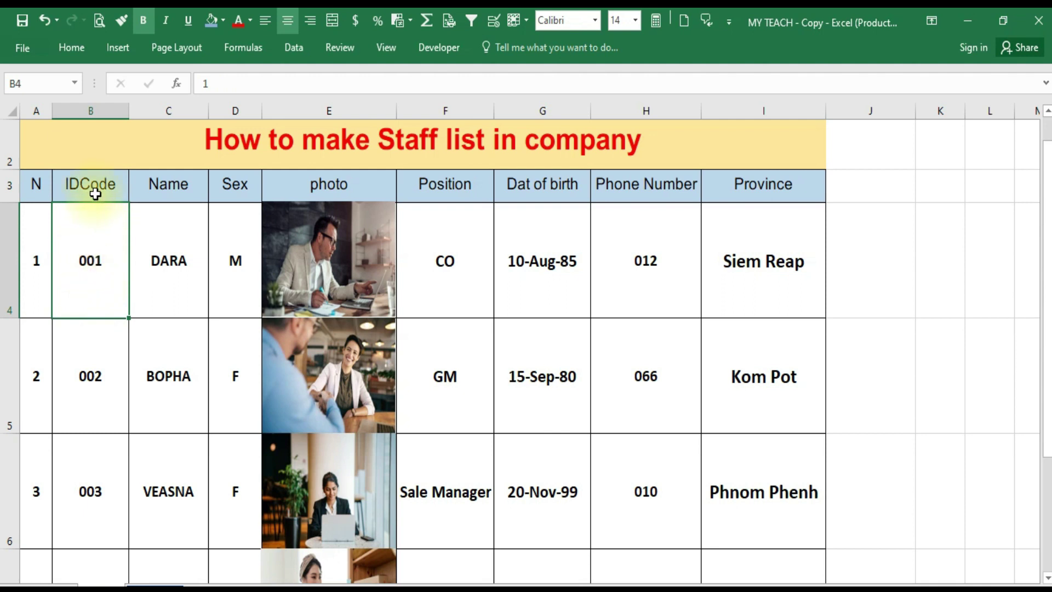
left_click_drag(102, 184, 89, 465)
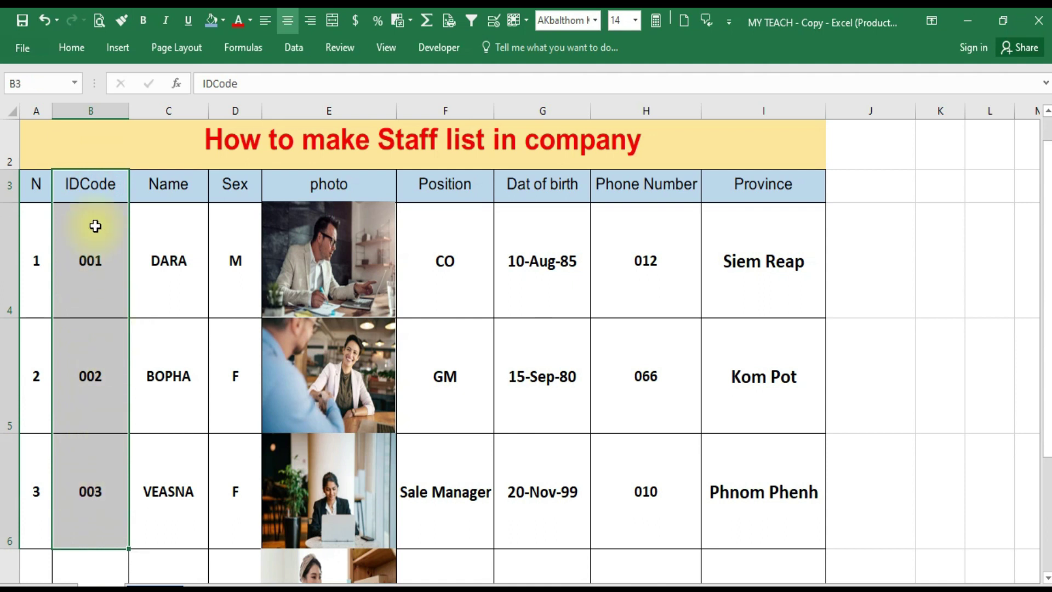
left_click(171, 189)
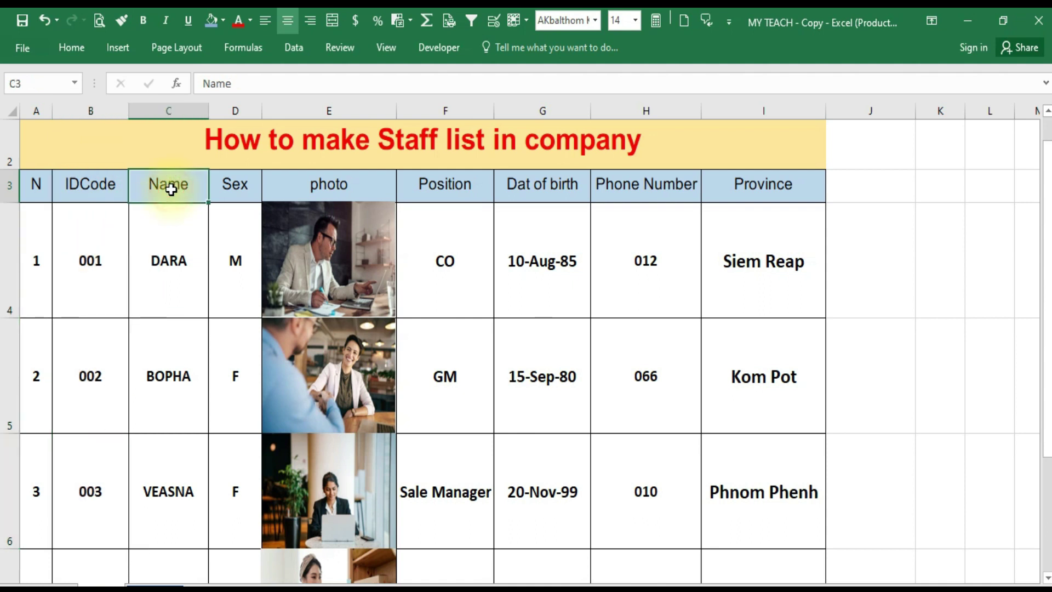
left_click_drag(170, 189, 161, 482)
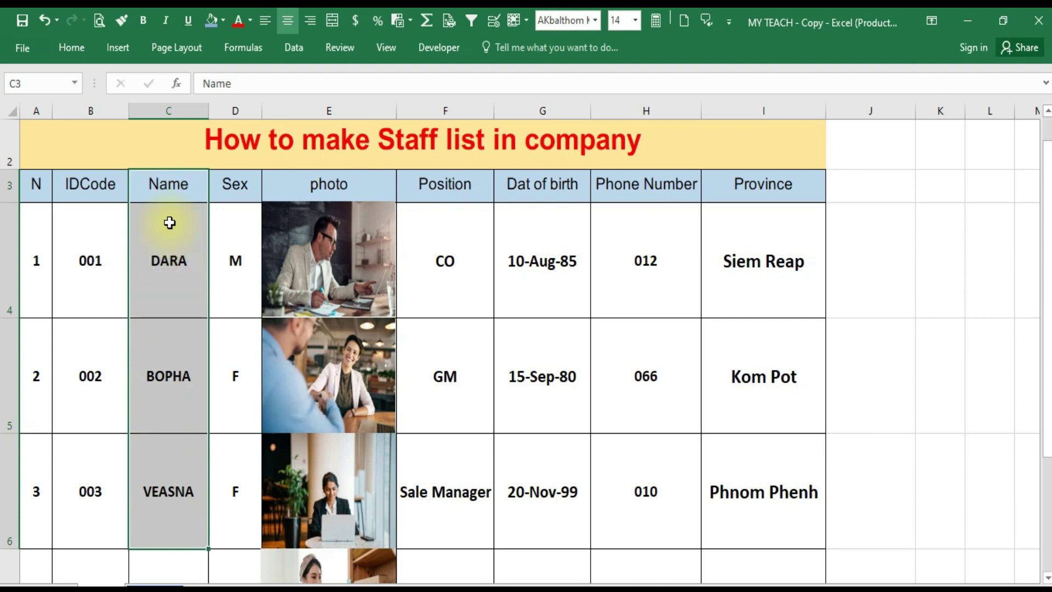
left_click(231, 184)
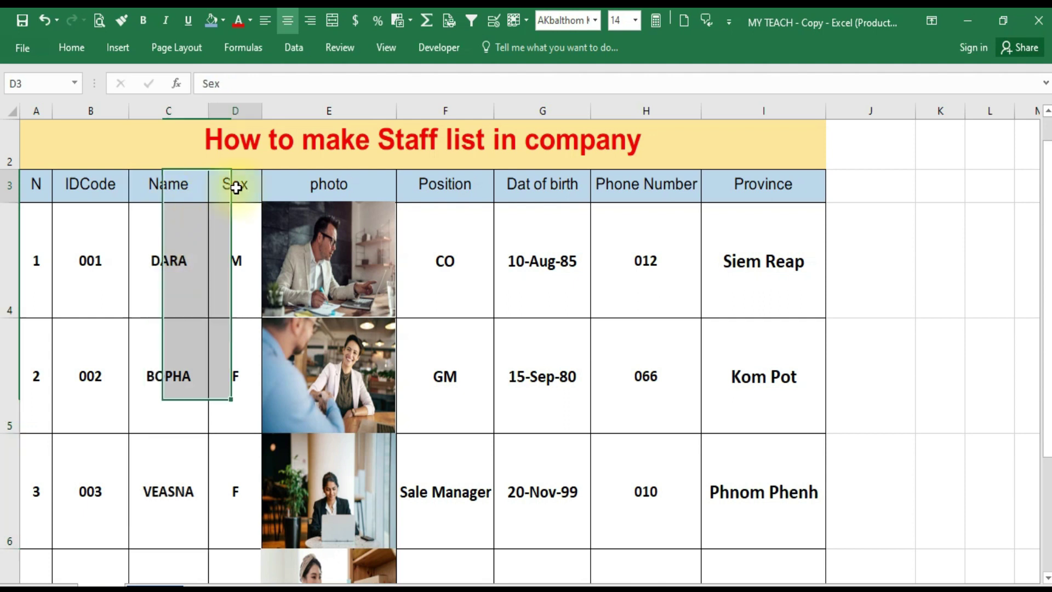
left_click(234, 260)
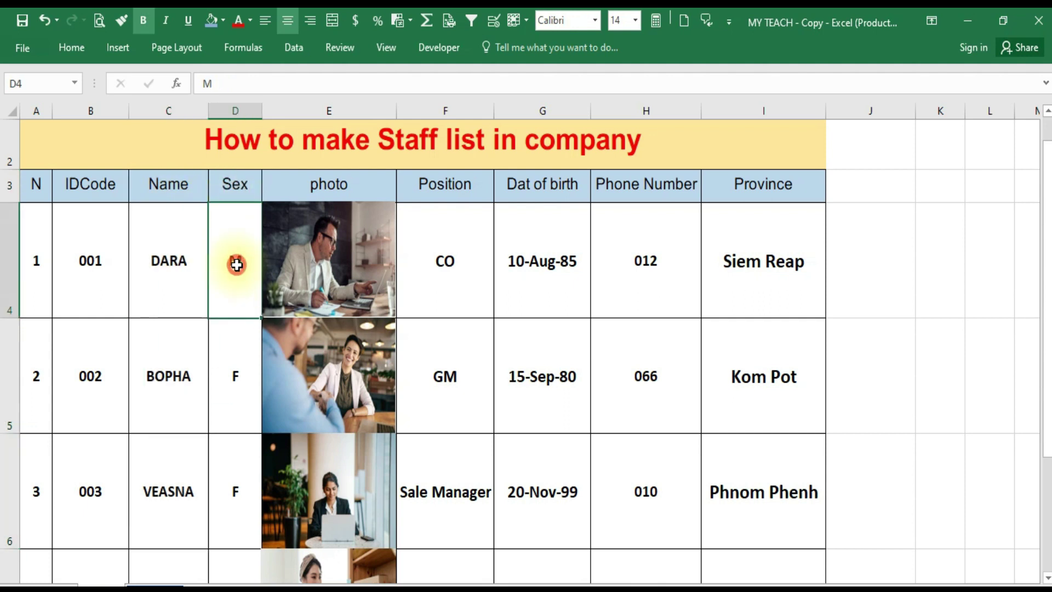
left_click(231, 377)
left_click(235, 491)
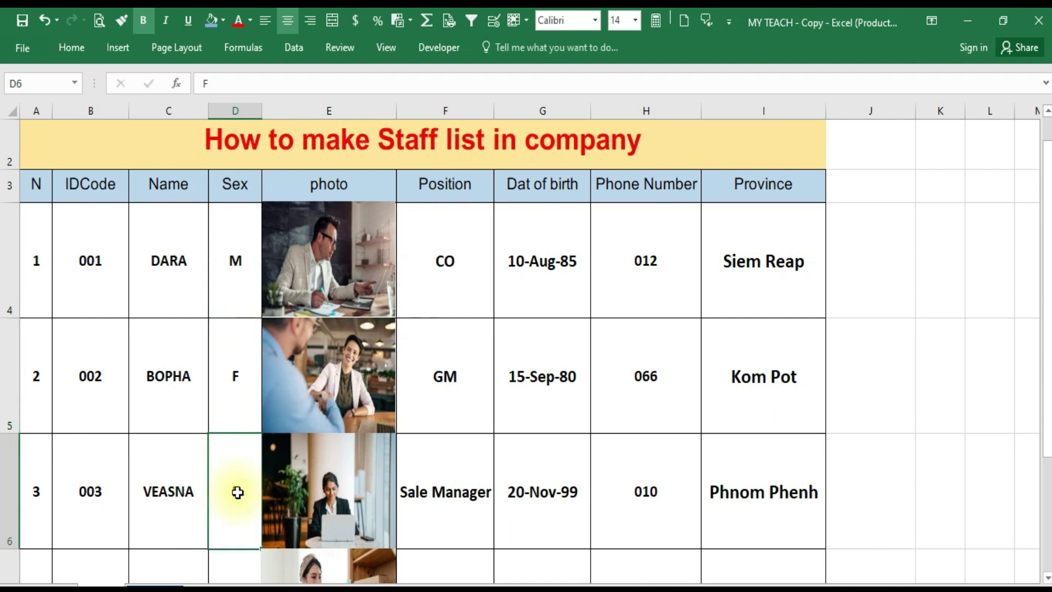
left_click_drag(234, 200, 236, 507)
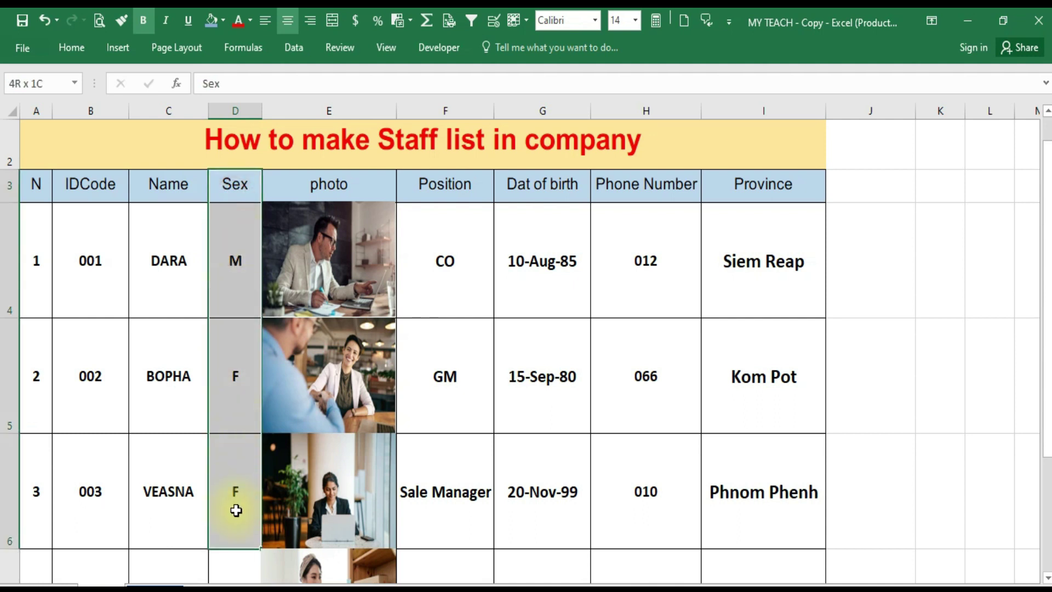
left_click(344, 190)
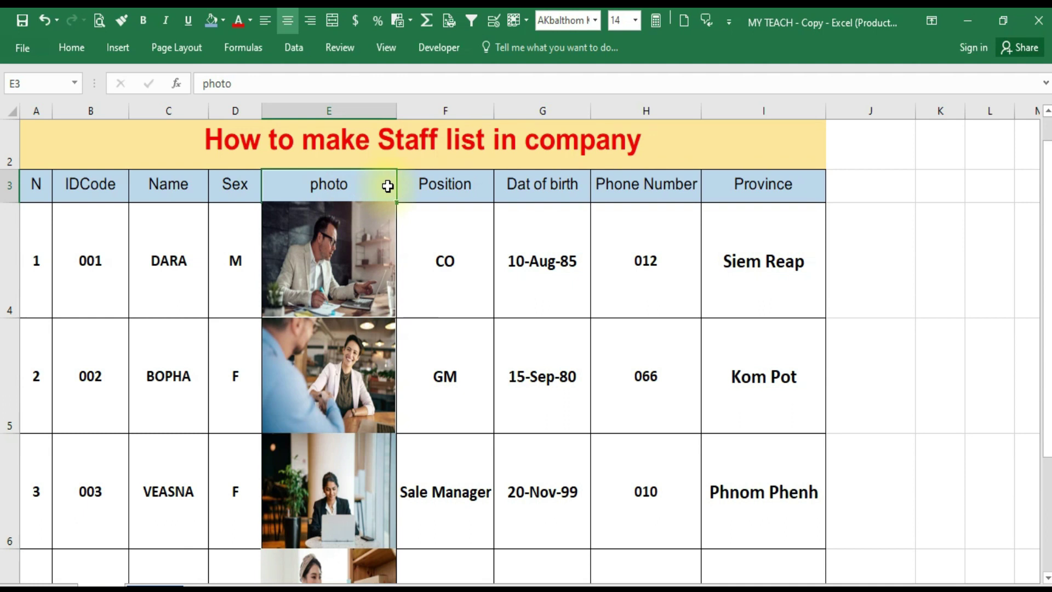
left_click(346, 253)
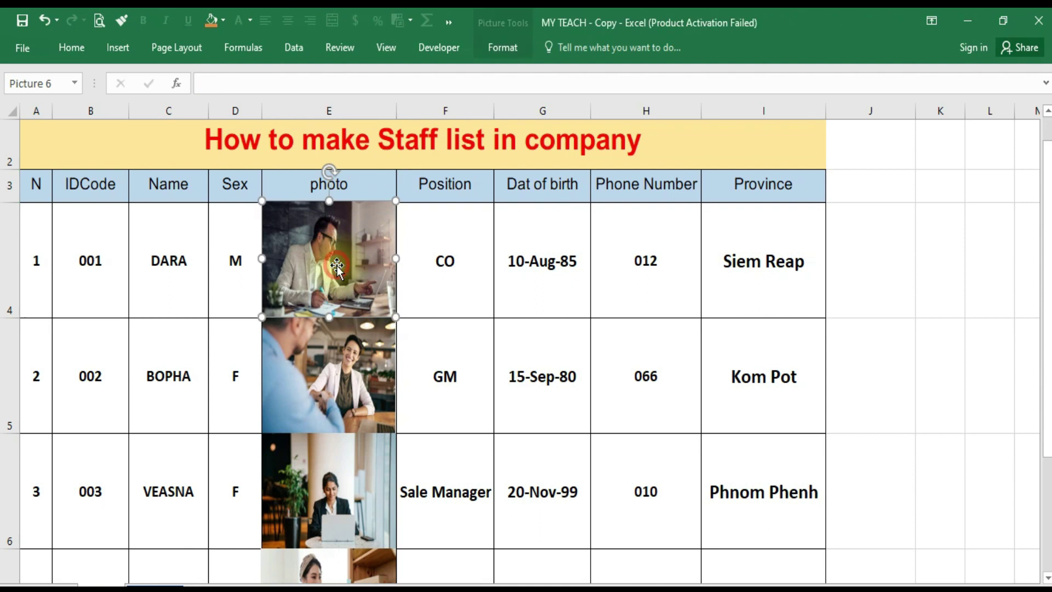
left_click(347, 370)
left_click(321, 477)
left_click(326, 367)
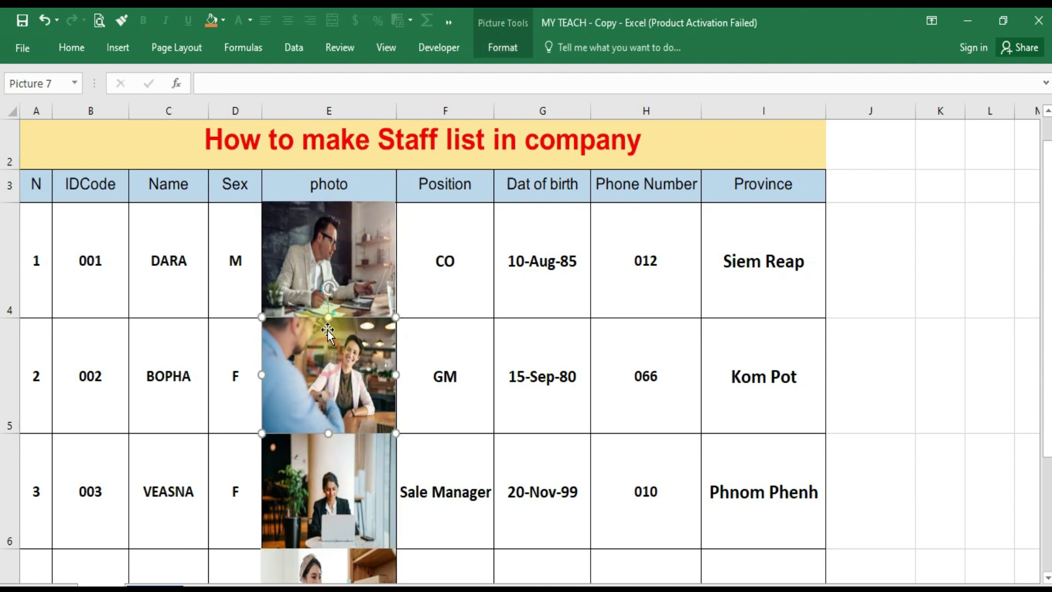
left_click(328, 251)
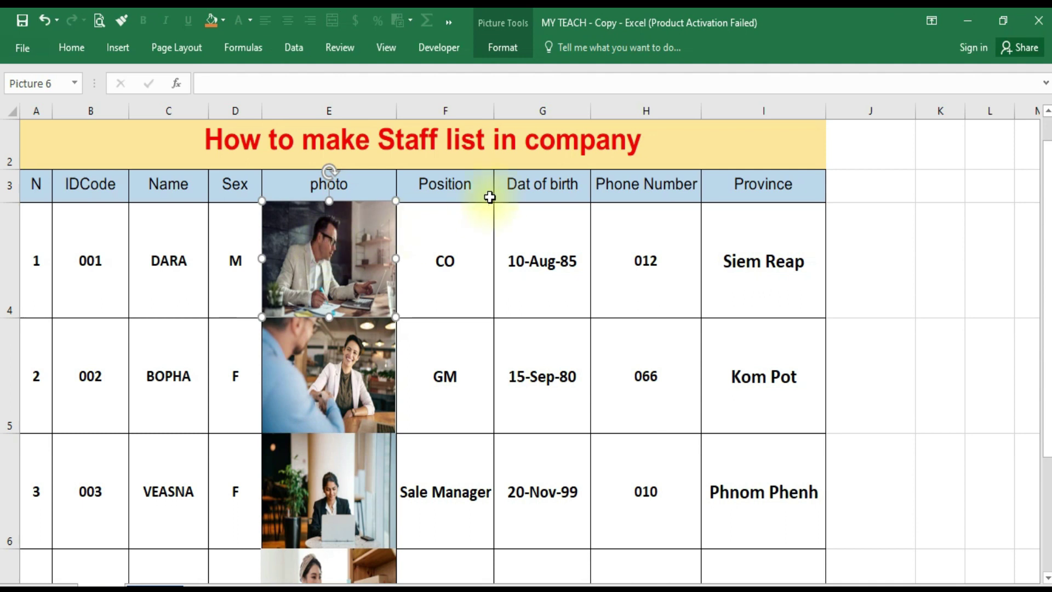
left_click(454, 197)
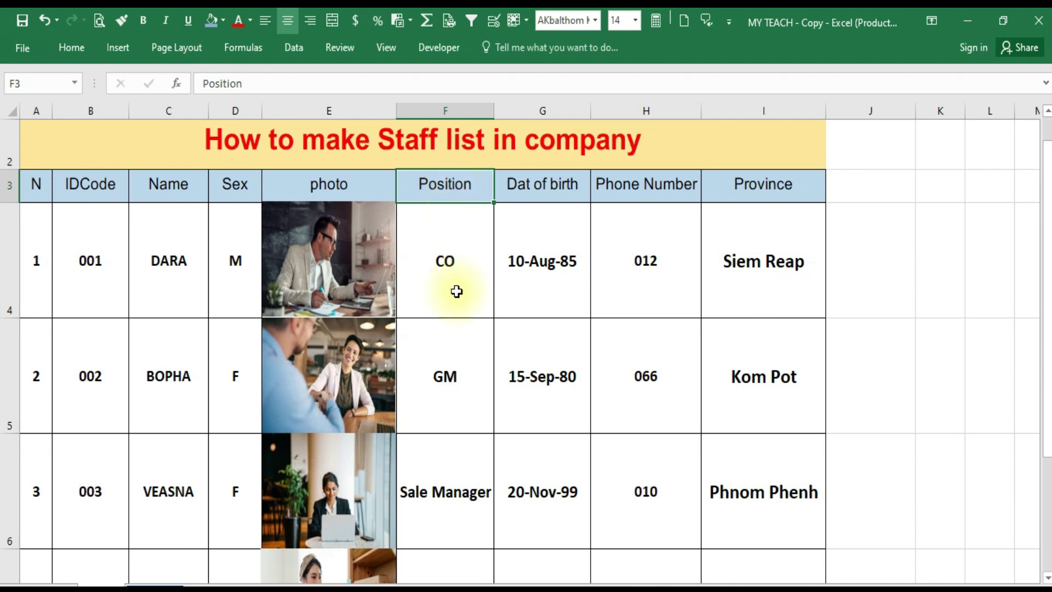
left_click(454, 263)
left_click_drag(442, 192, 442, 514)
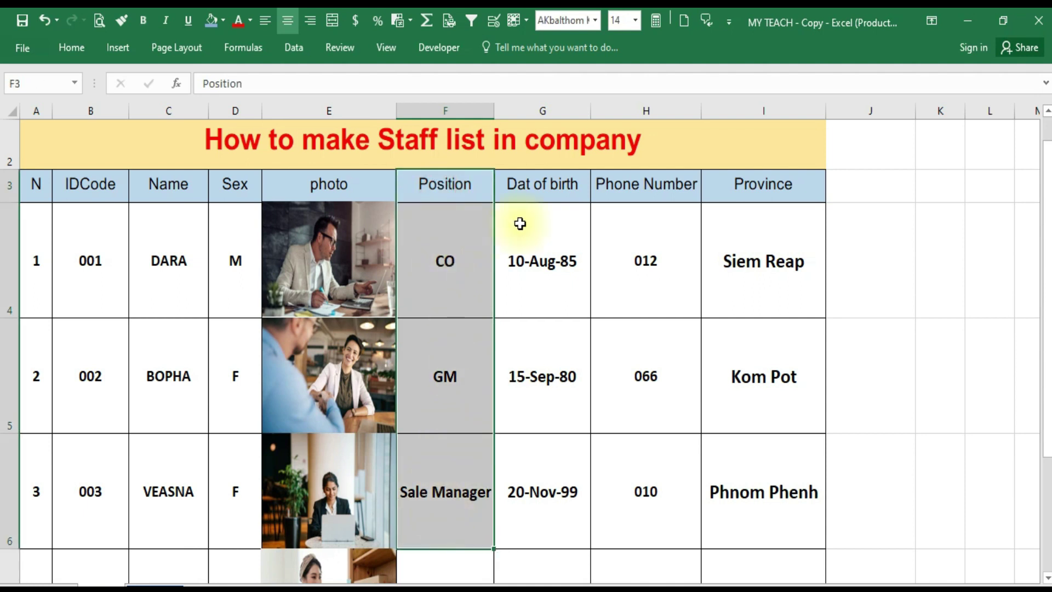
left_click(553, 185)
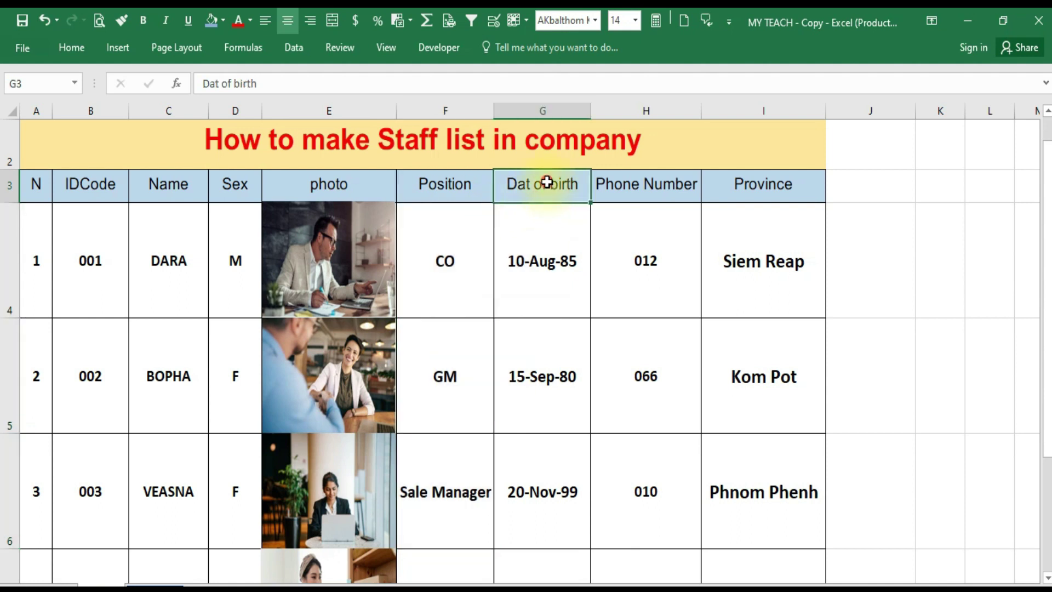
left_click_drag(546, 182, 543, 466)
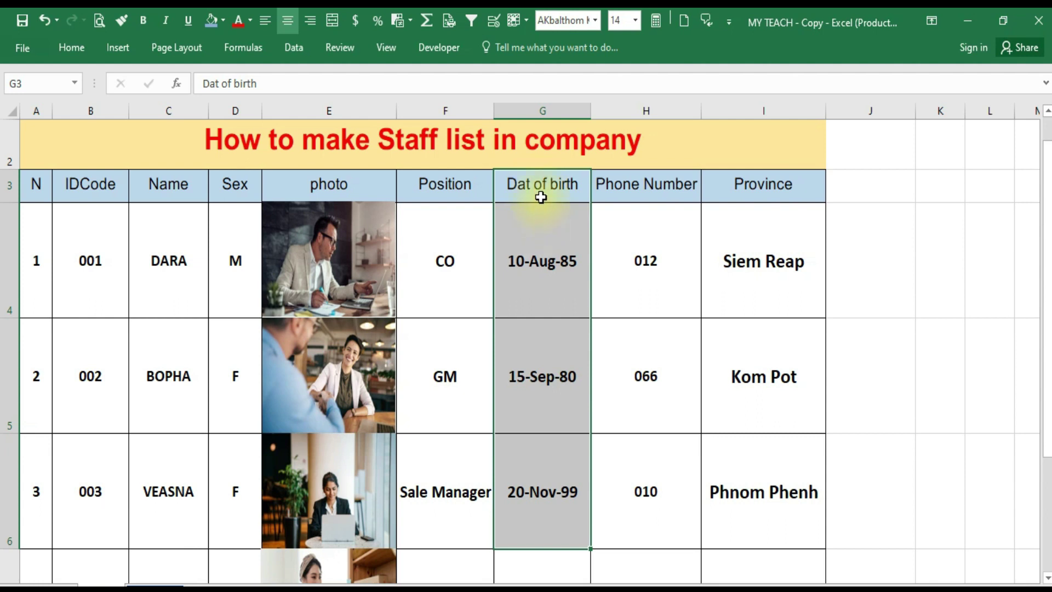
left_click(639, 188)
mouse_move(642, 189)
left_mouse_down()
mouse_move(646, 438)
mouse_move(638, 493)
left_mouse_up()
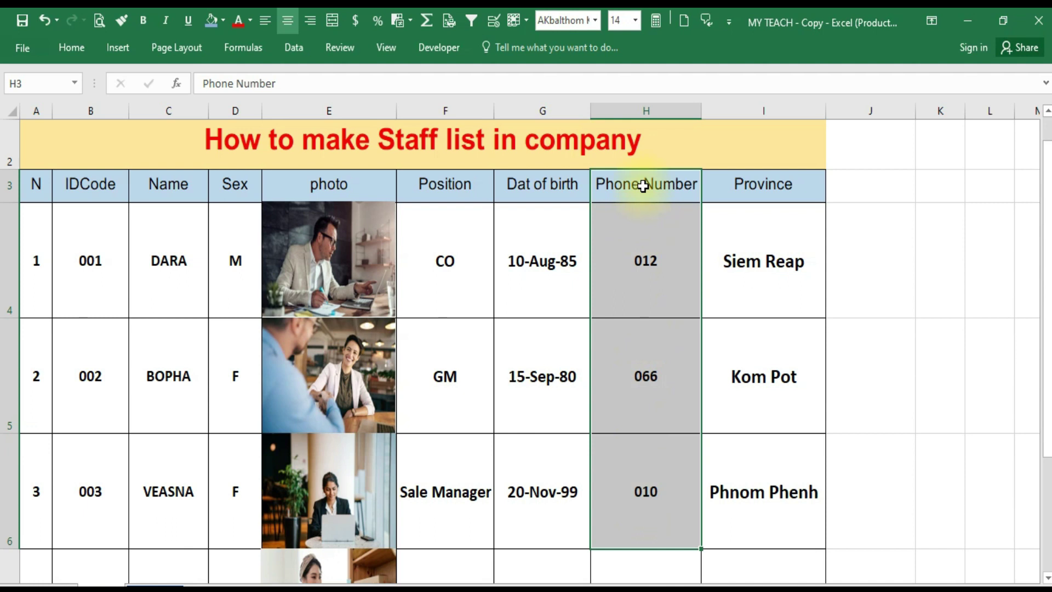
left_click(648, 273)
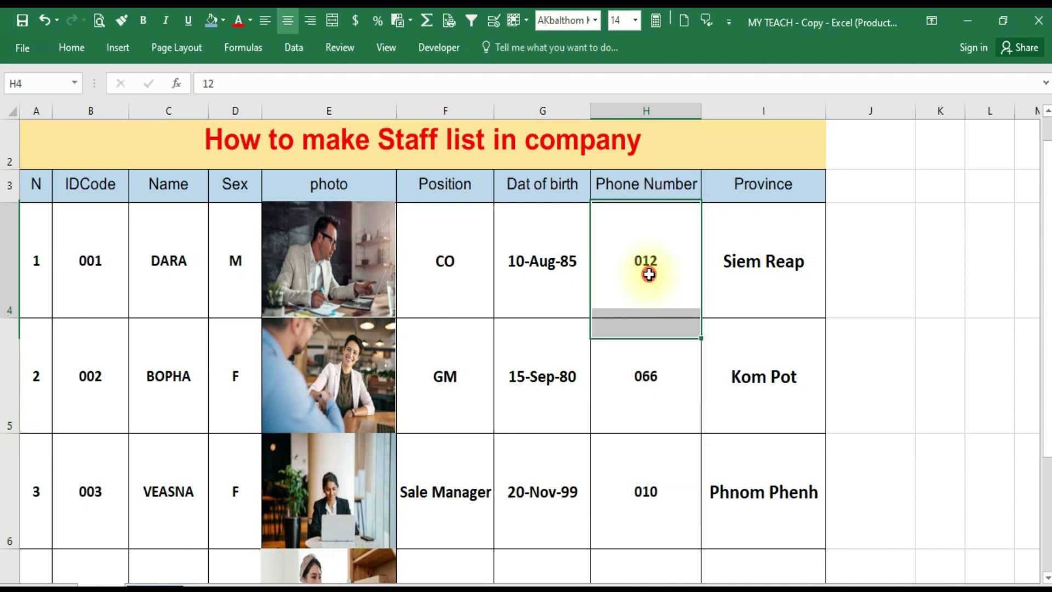
left_click(646, 375)
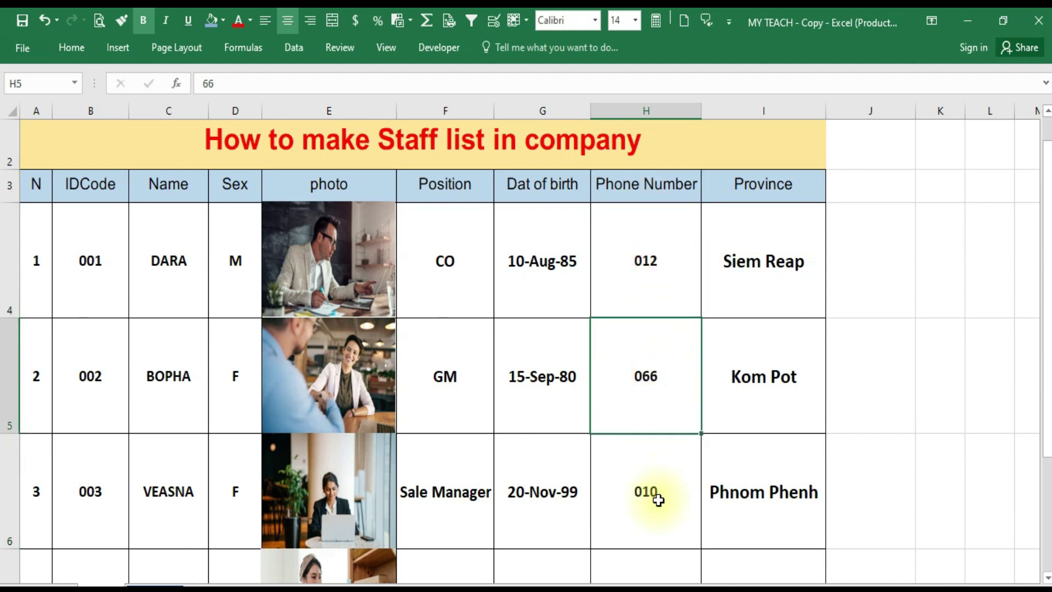
left_click(656, 499)
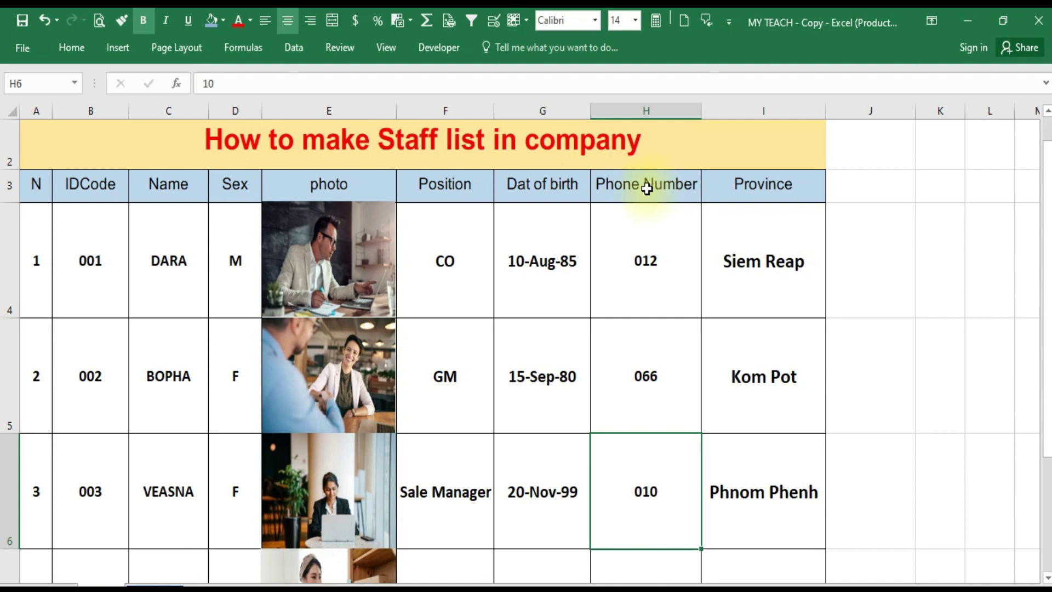
left_click_drag(763, 184, 766, 481)
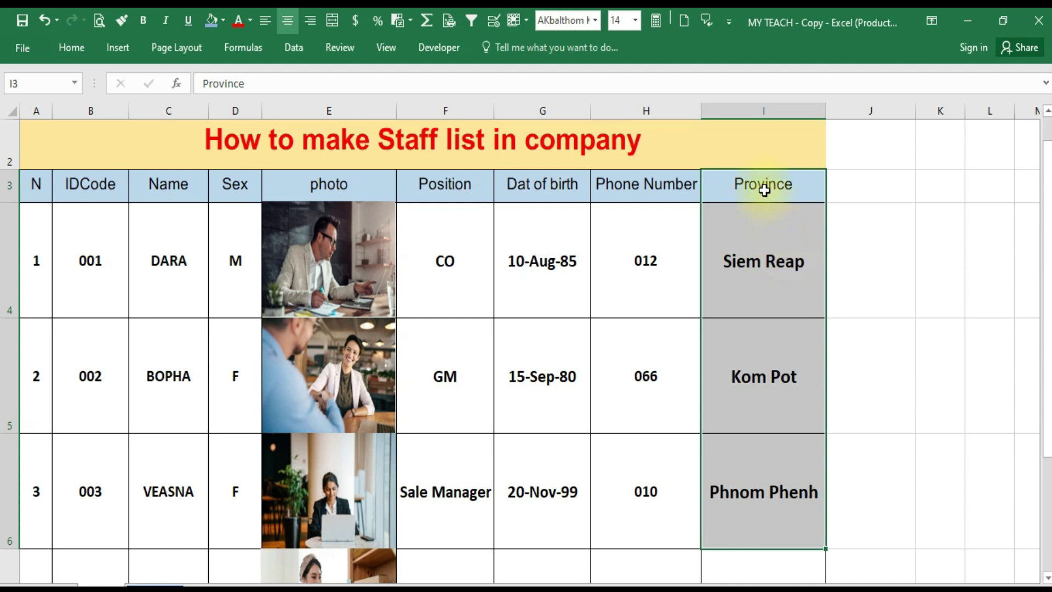
mouse_move(38, 187)
left_mouse_down()
mouse_move(709, 214)
mouse_move(727, 493)
left_mouse_up()
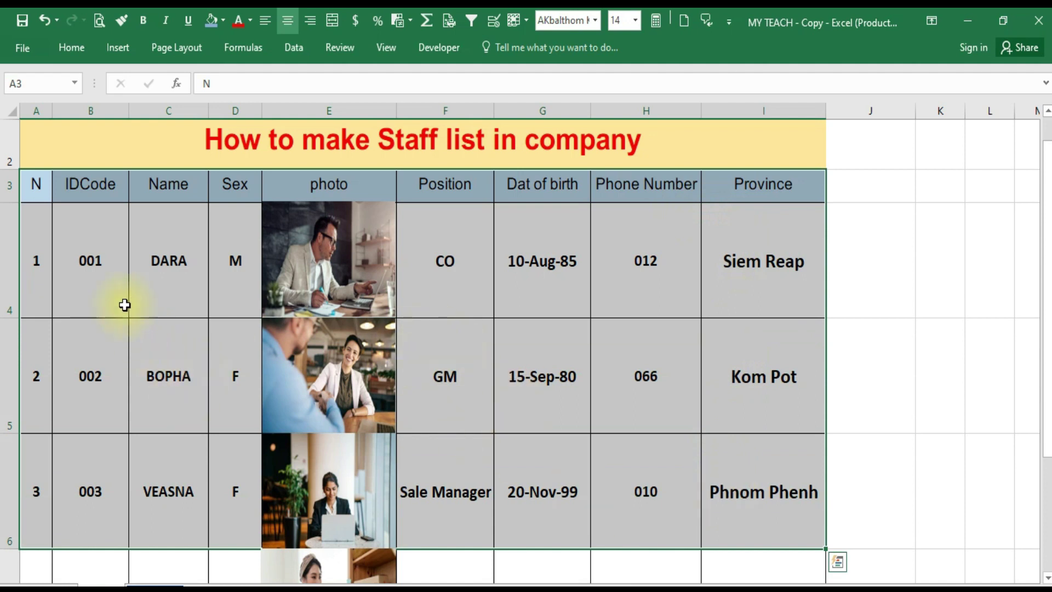
left_click(99, 273)
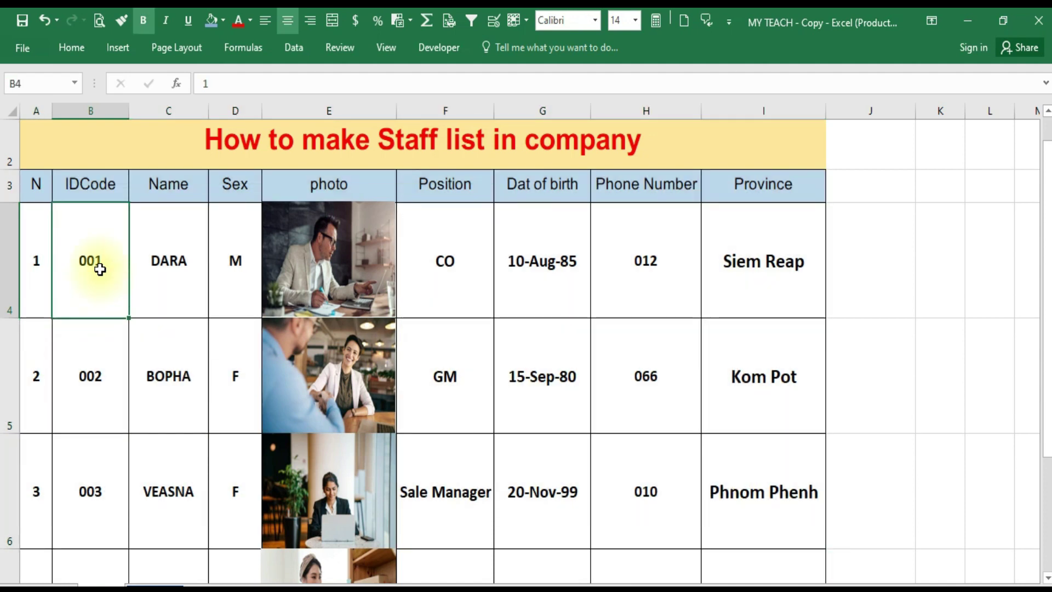
scroll(99, 269, "up", 1)
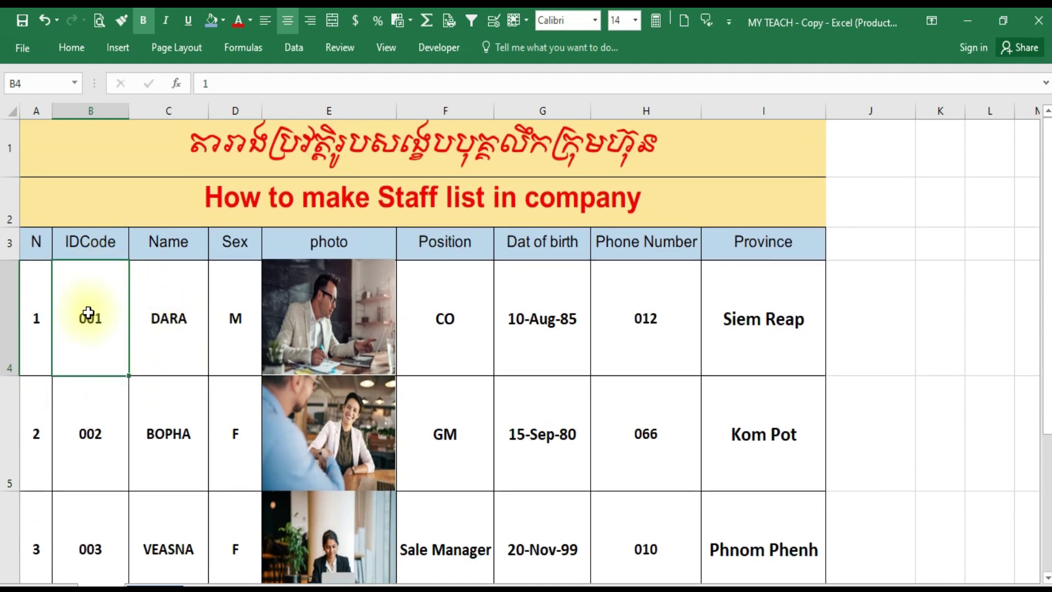
left_click(164, 332)
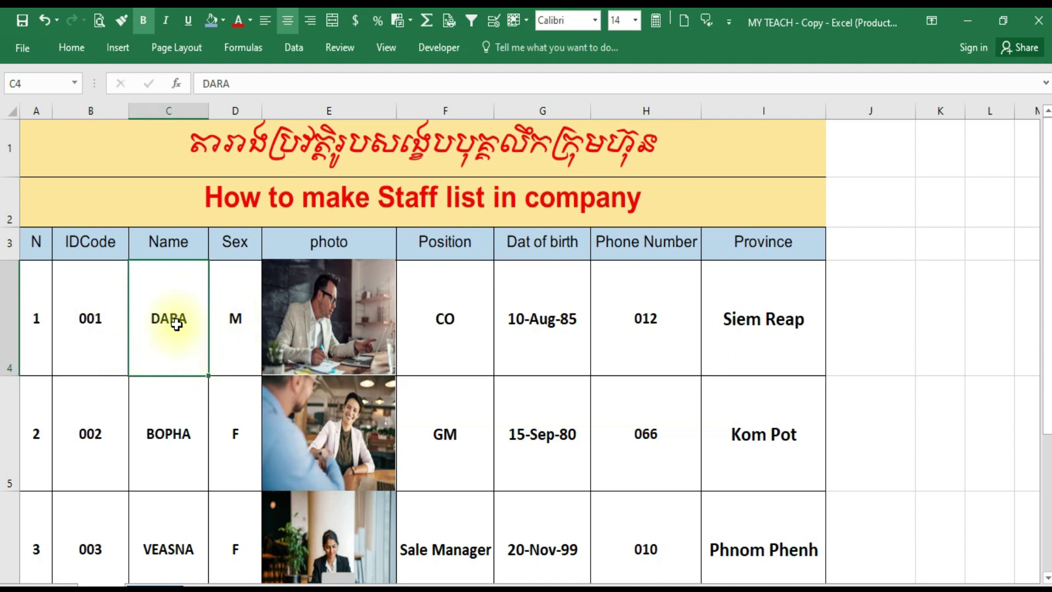
left_click(227, 341)
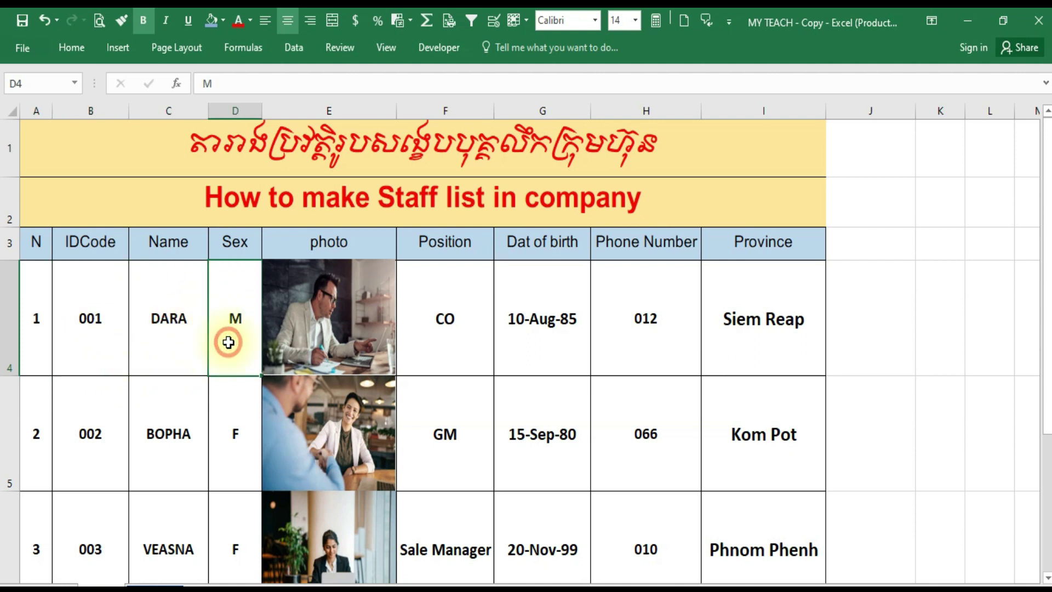
left_click(338, 325)
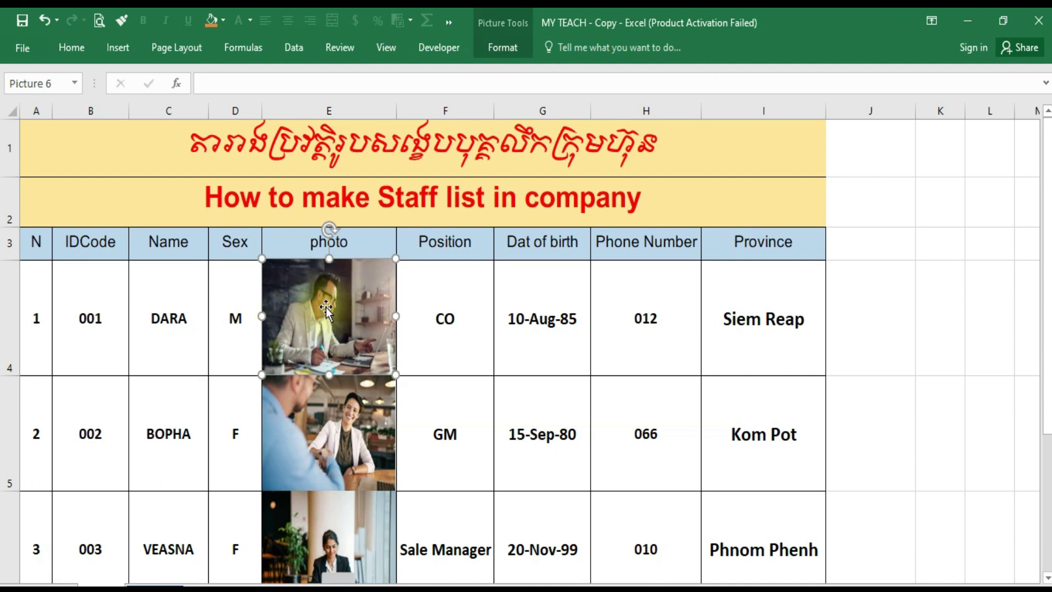
left_click(450, 305)
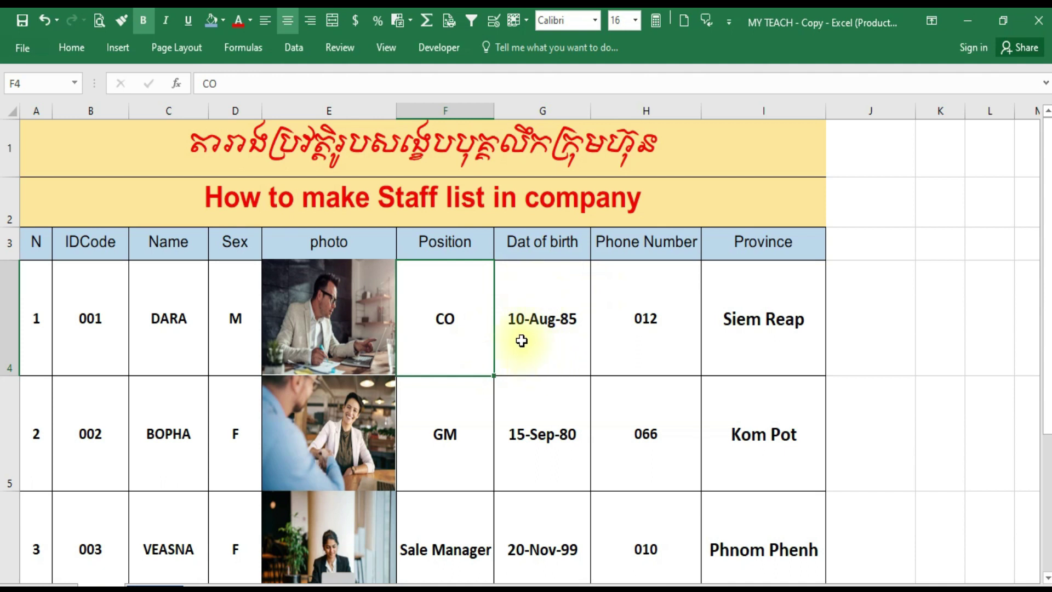
left_click(570, 326)
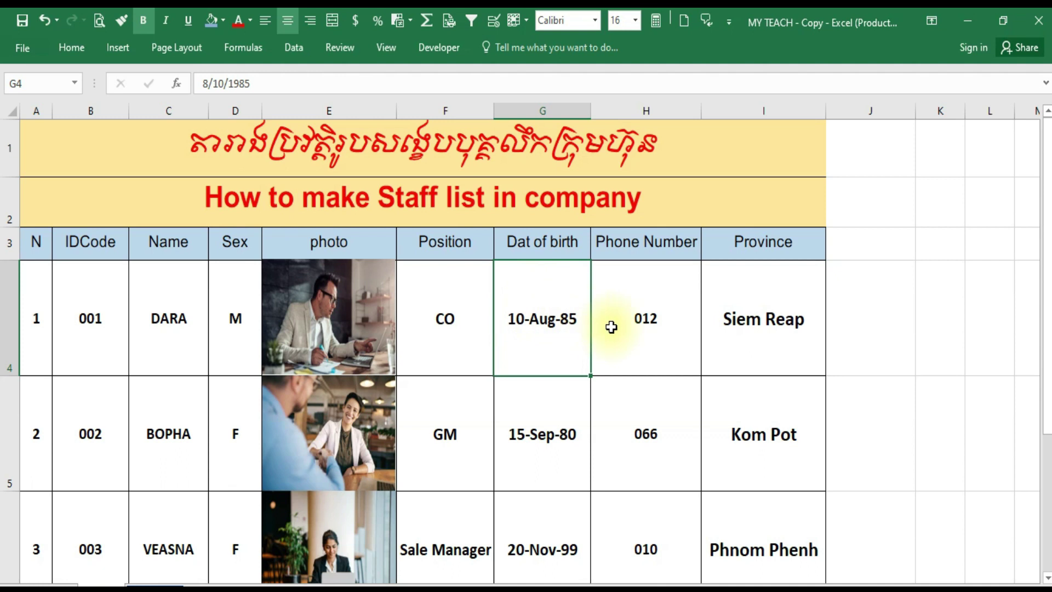
left_click(651, 342)
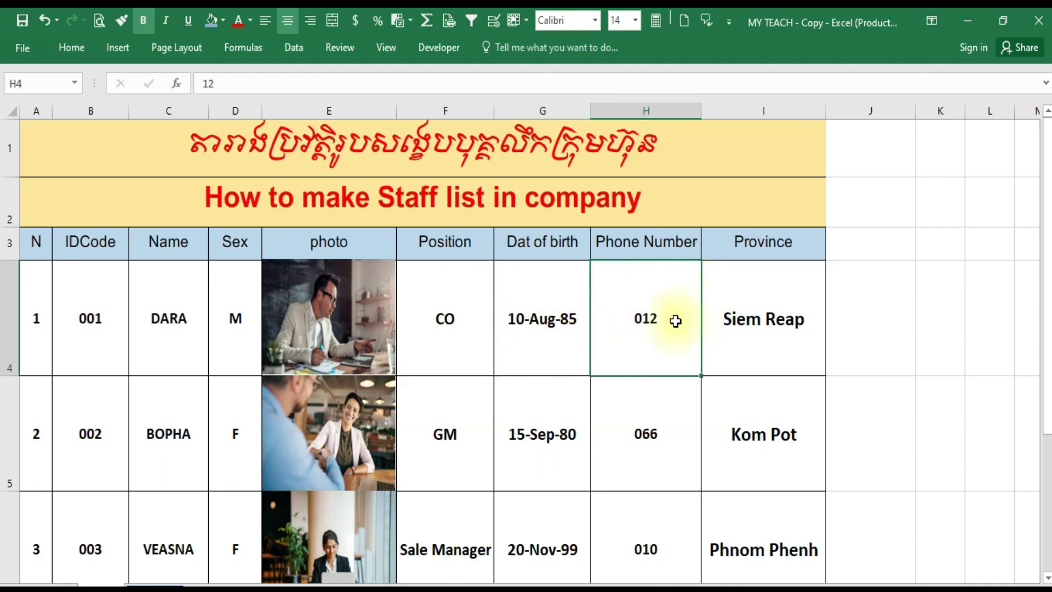
left_click(762, 325)
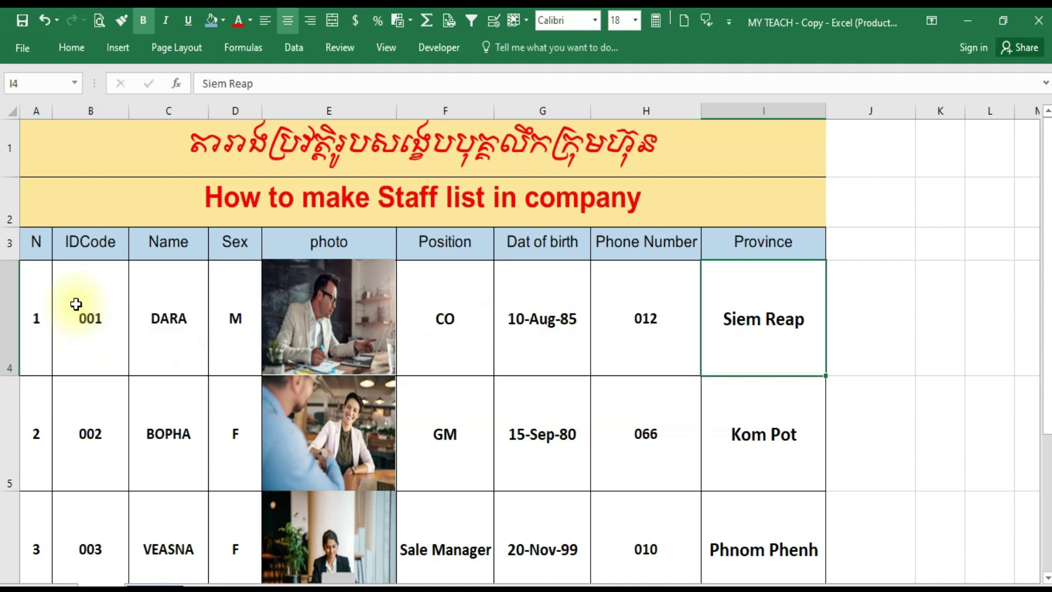
mouse_move(79, 302)
left_mouse_down()
mouse_move(716, 432)
mouse_move(756, 539)
left_mouse_up()
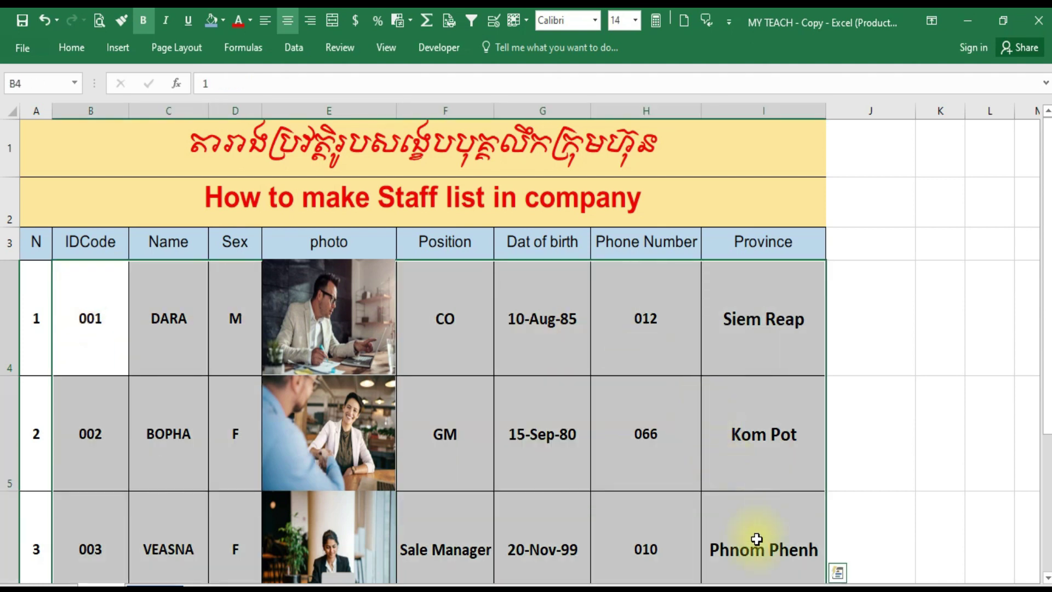
left_click(553, 349)
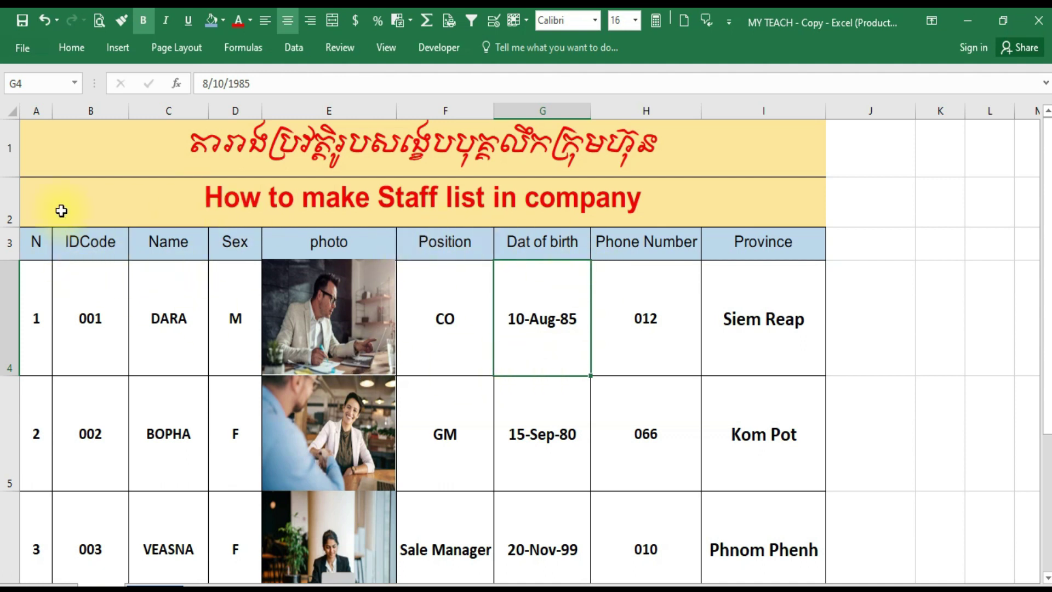
left_click(36, 247)
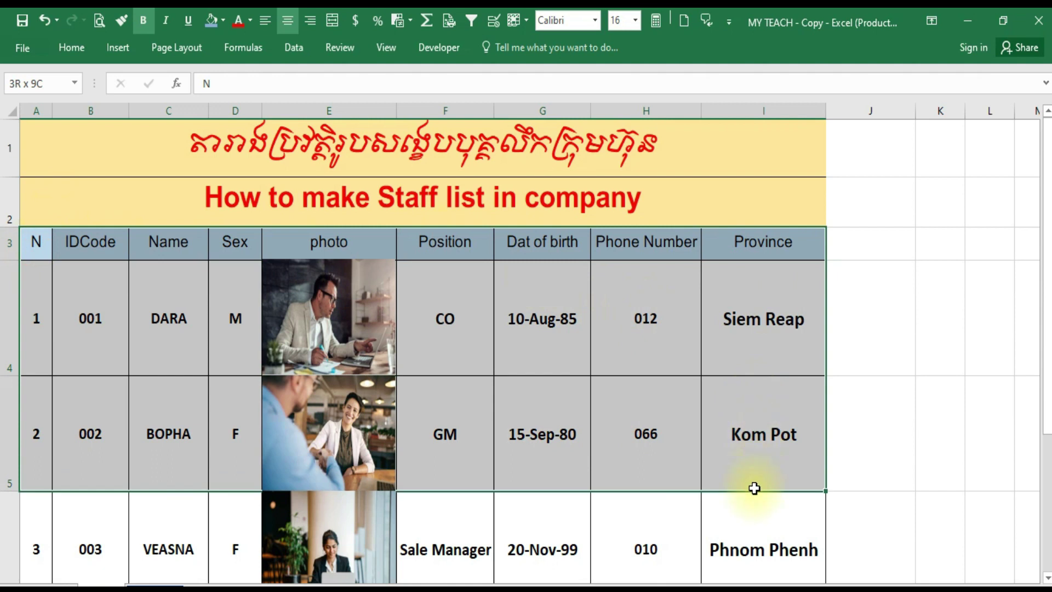
left_click_drag(54, 248, 755, 526)
left_click(587, 370)
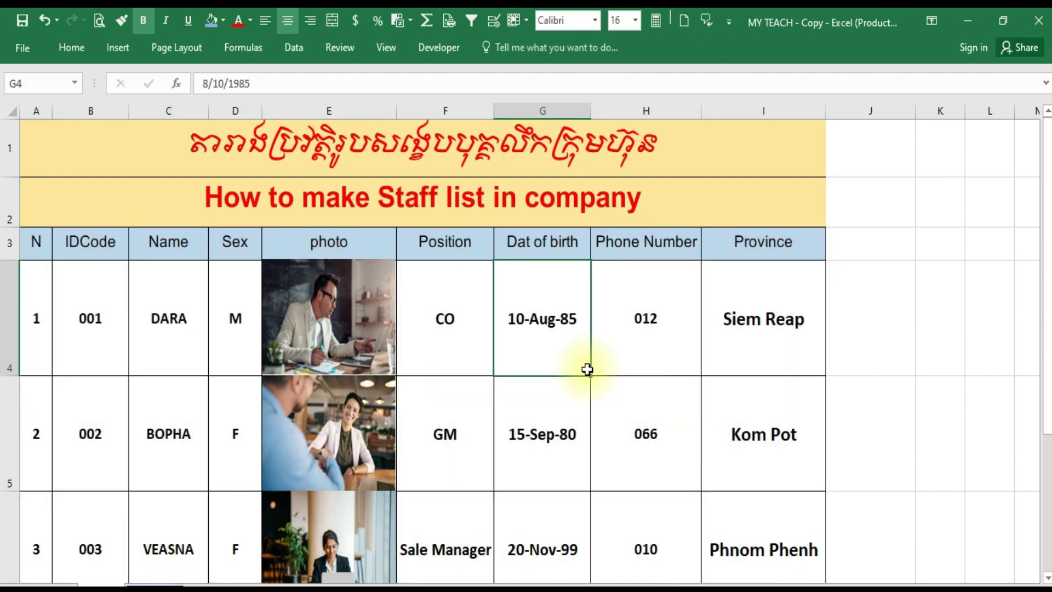
Go to the employee card sheet and inspect the EMPLOYEE INFORMATION title and BEST SELLER logo
left_click(102, 587)
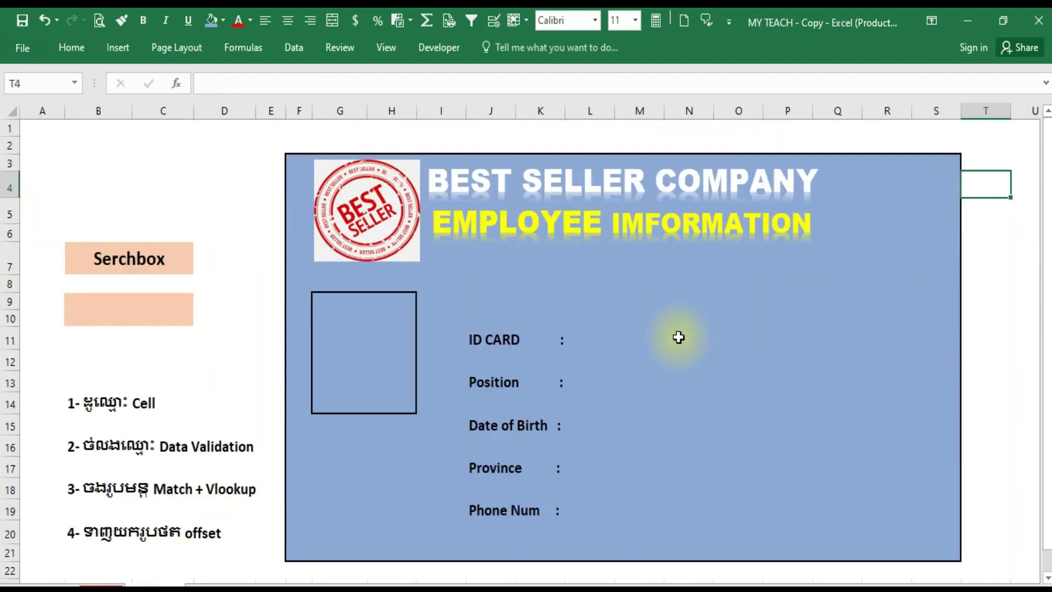
left_click(526, 248)
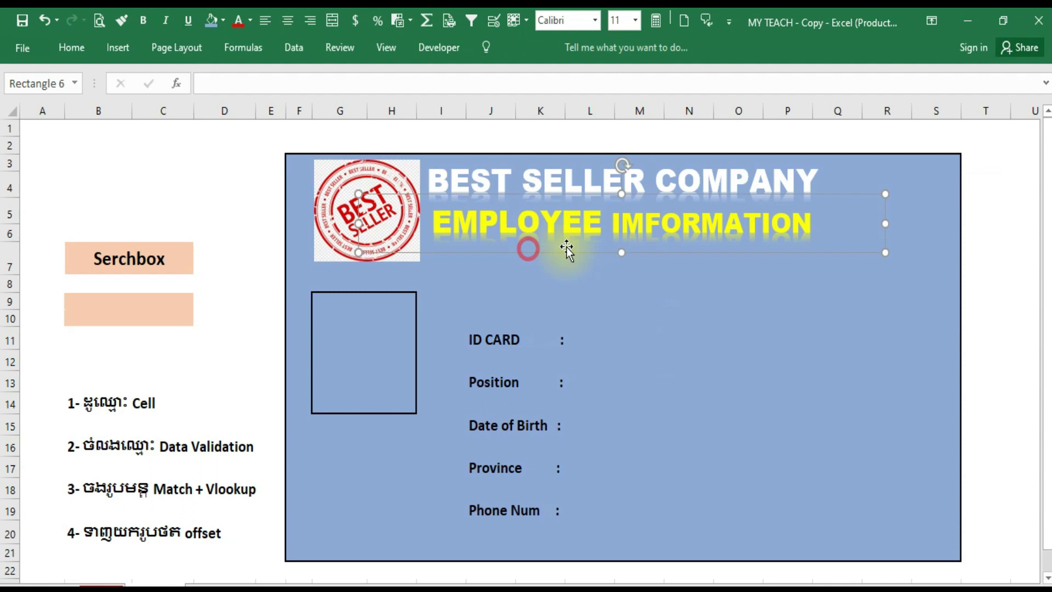
left_click(644, 318)
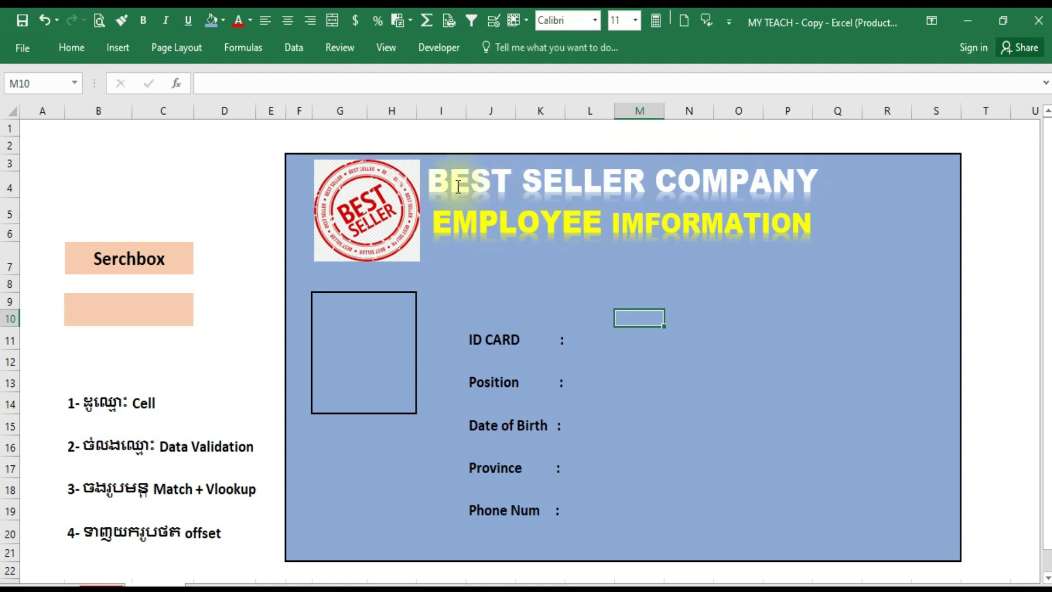
left_click(377, 219)
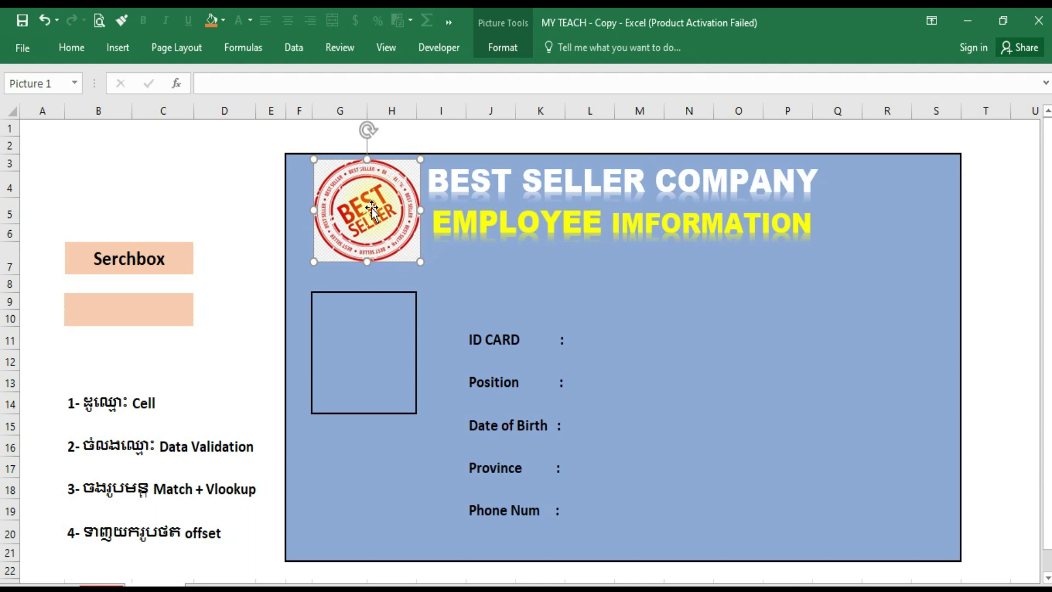
left_click(452, 221)
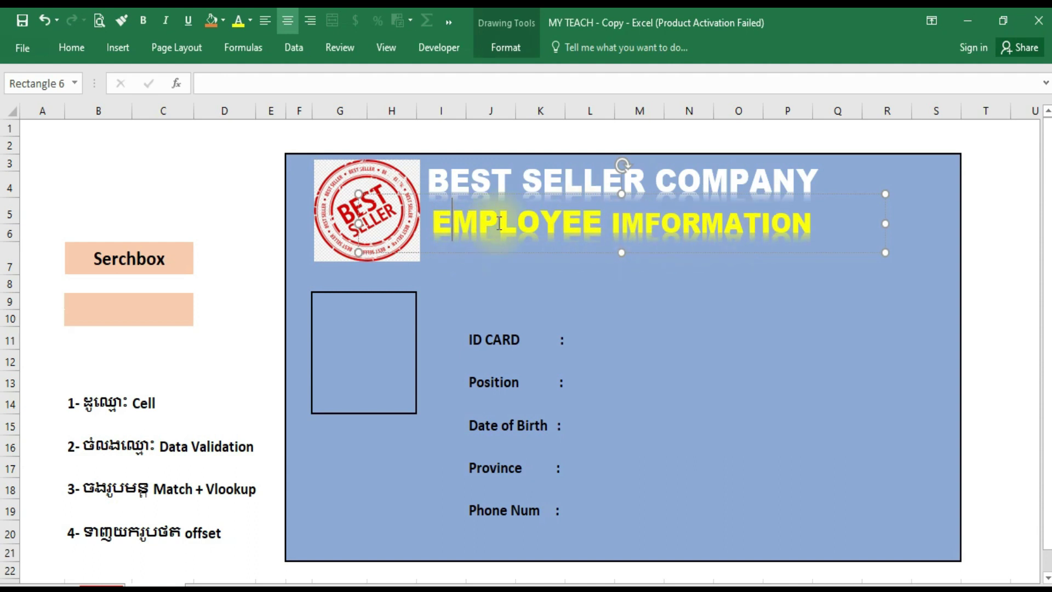
left_click(702, 302)
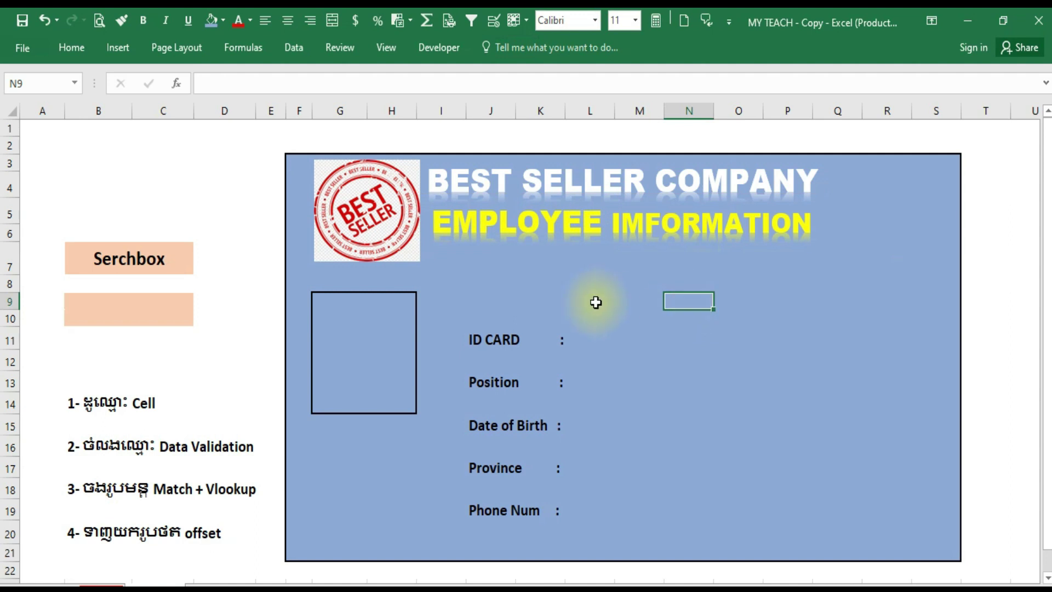
left_click(487, 348)
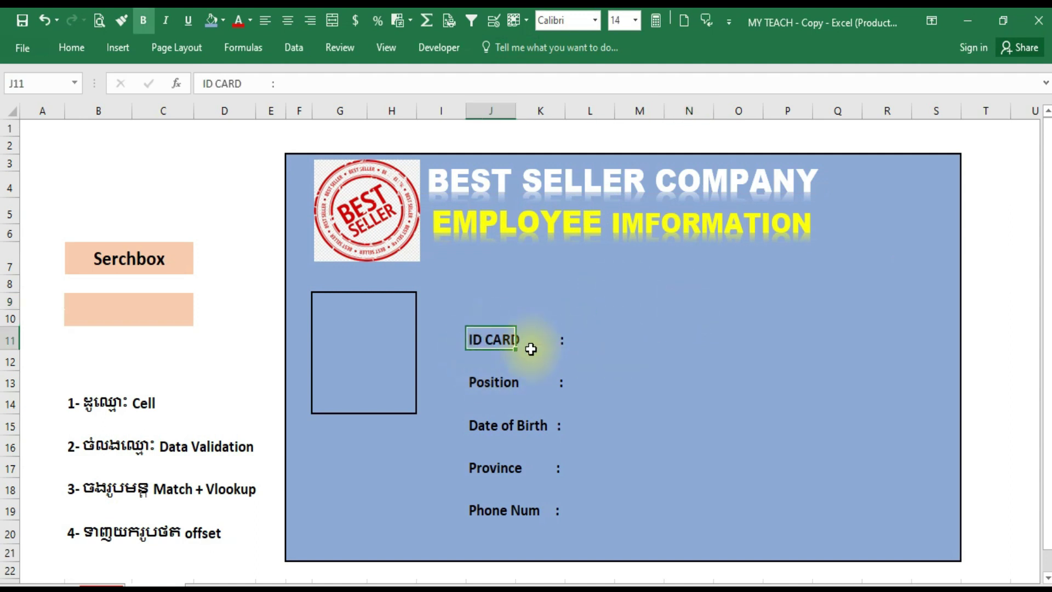
left_click(603, 343)
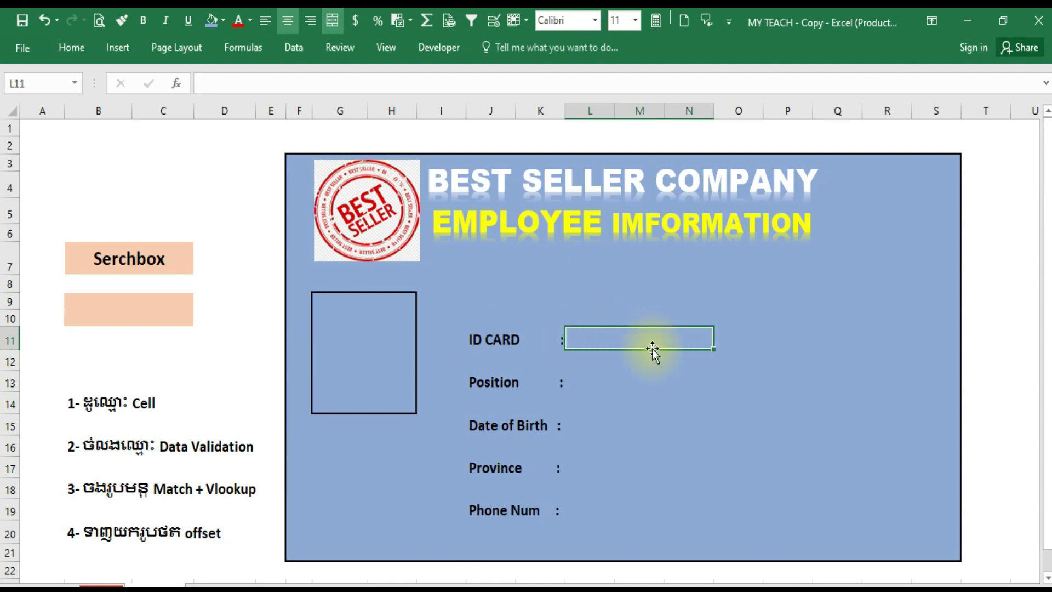
left_click(640, 382)
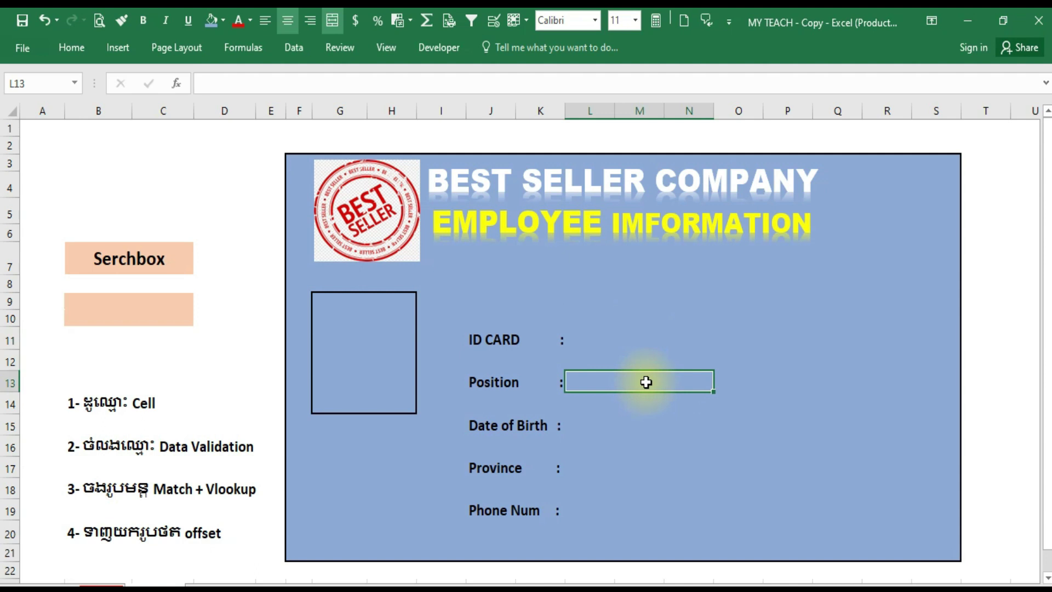
left_click(470, 440)
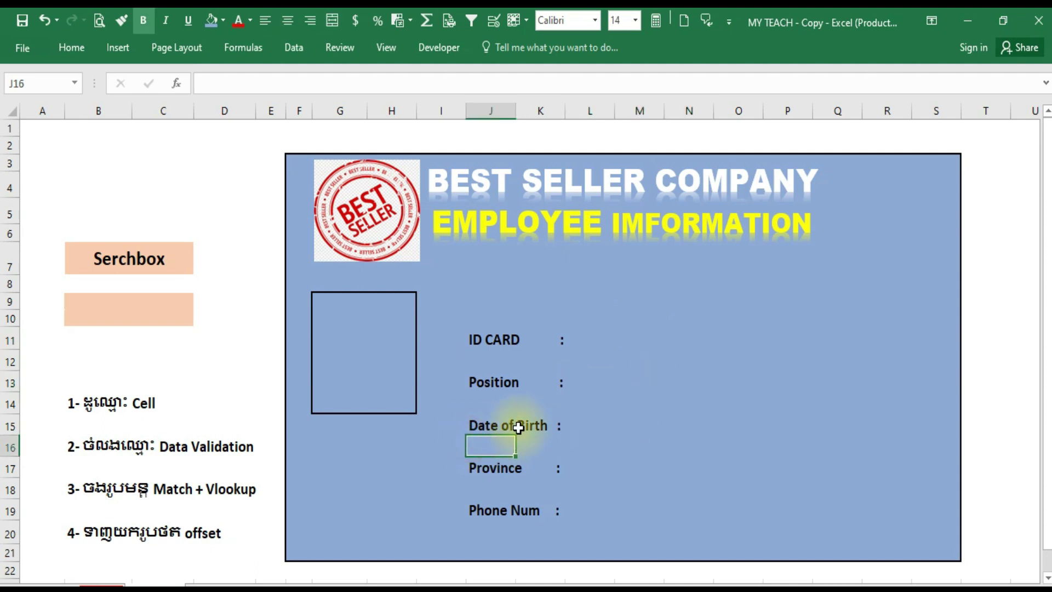
left_click(523, 424)
left_click(589, 425)
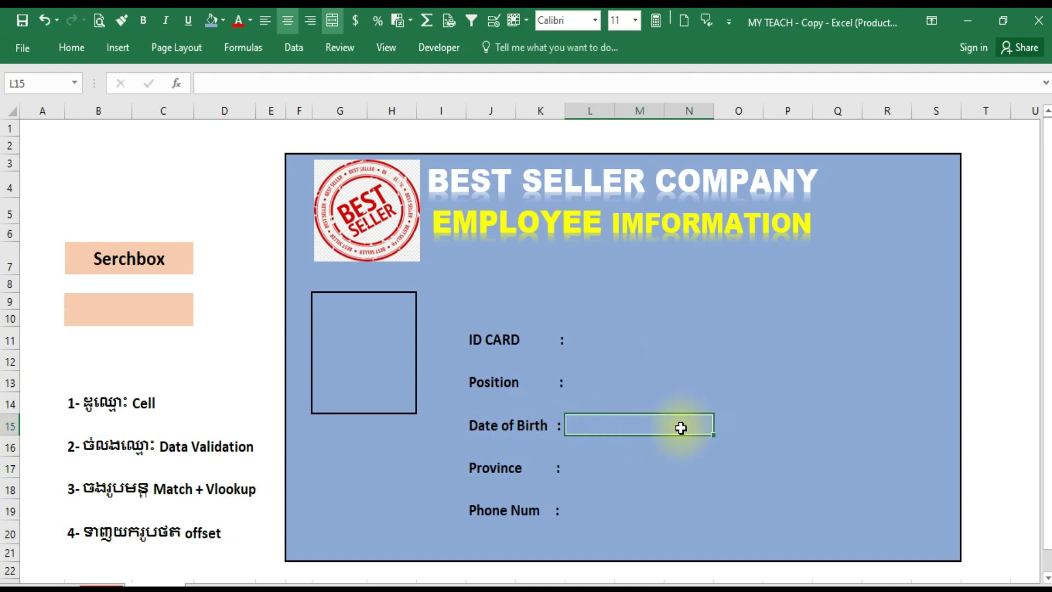
left_click(485, 463)
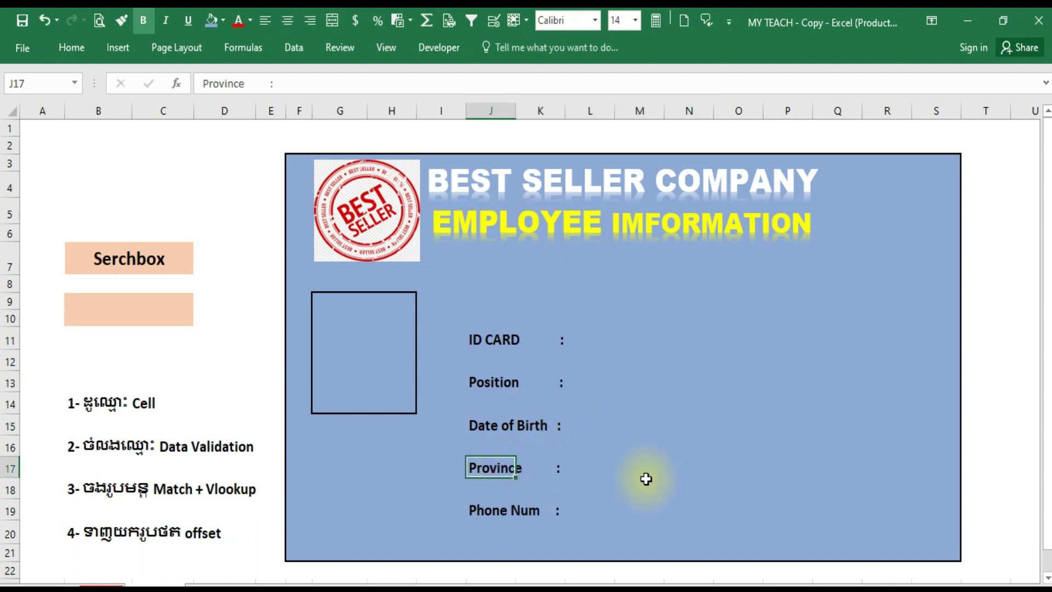
left_click(624, 470)
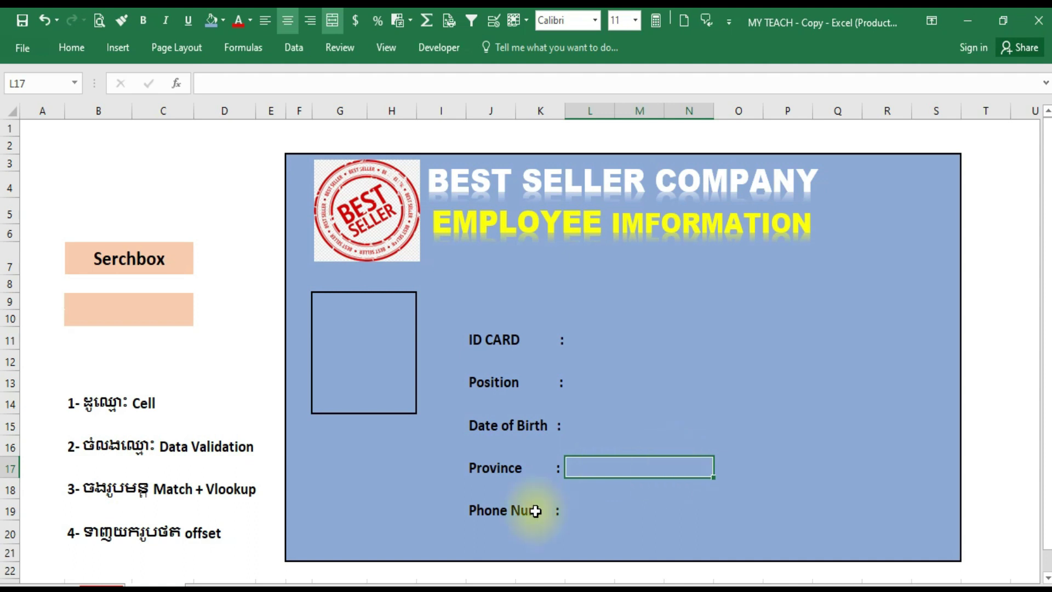
left_click(484, 510)
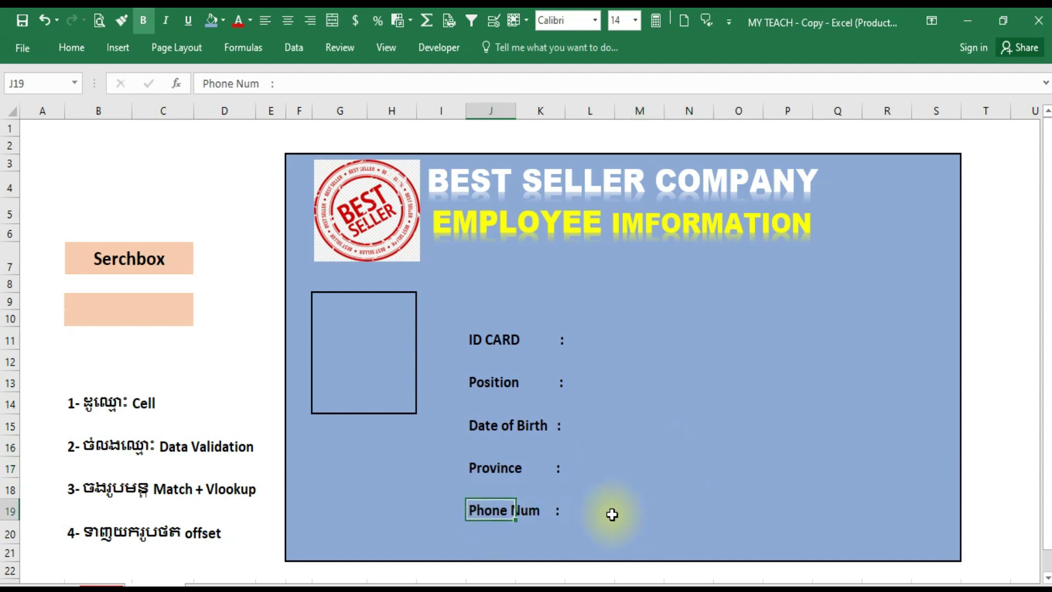
left_click(589, 510)
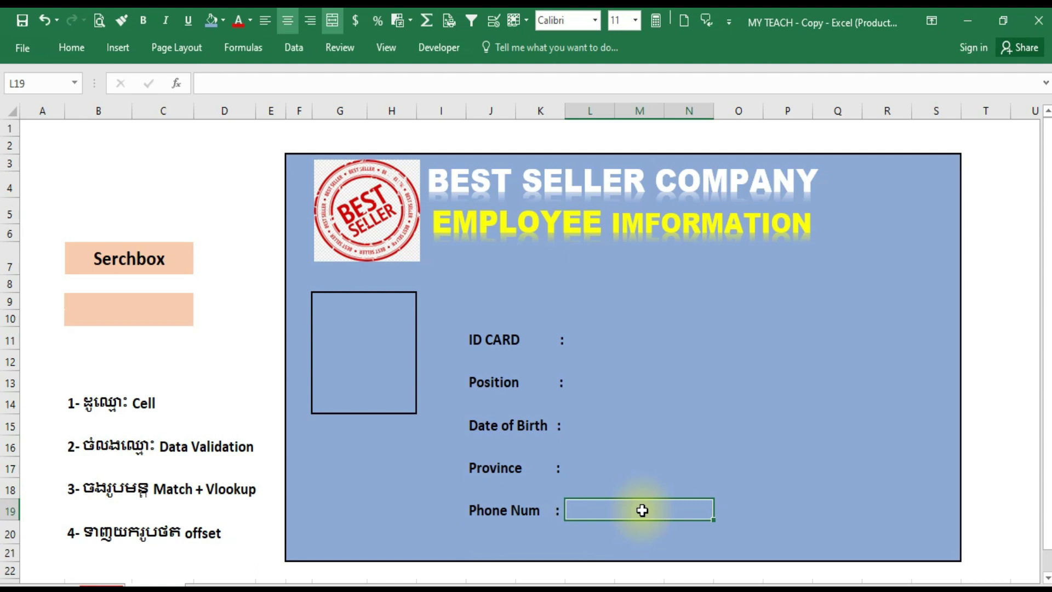
left_click_drag(620, 338, 629, 508)
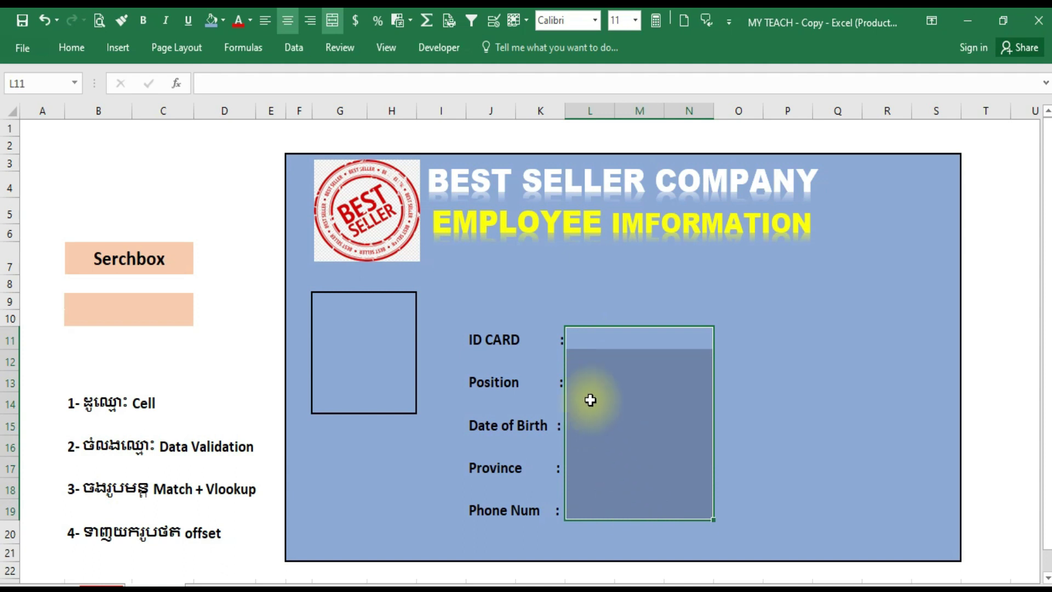
left_click_drag(606, 342, 630, 499)
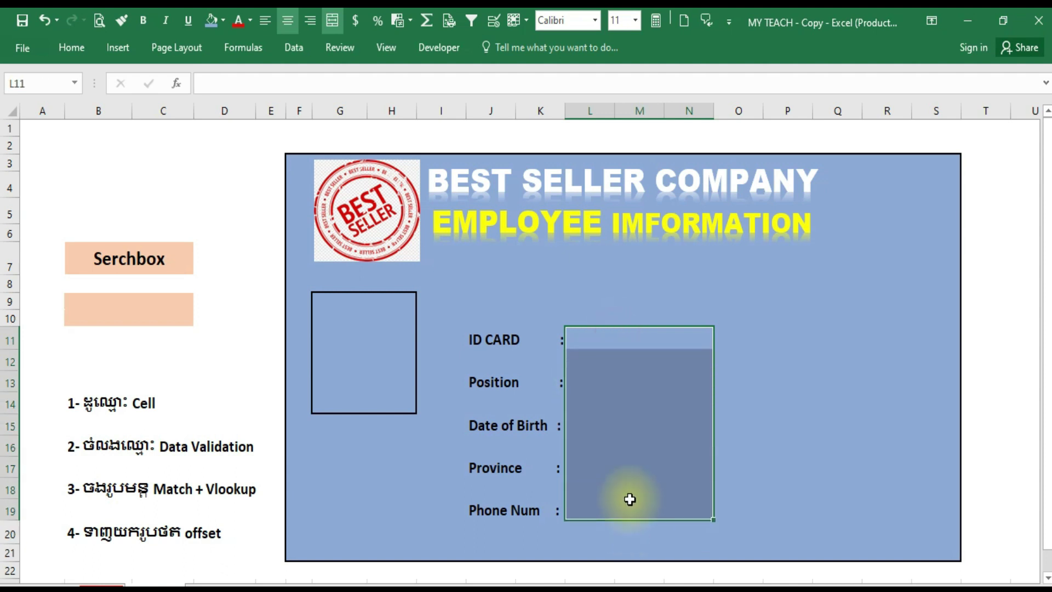
left_click(314, 301)
mouse_move(314, 300)
left_mouse_down()
mouse_move(389, 307)
mouse_move(395, 390)
left_mouse_up()
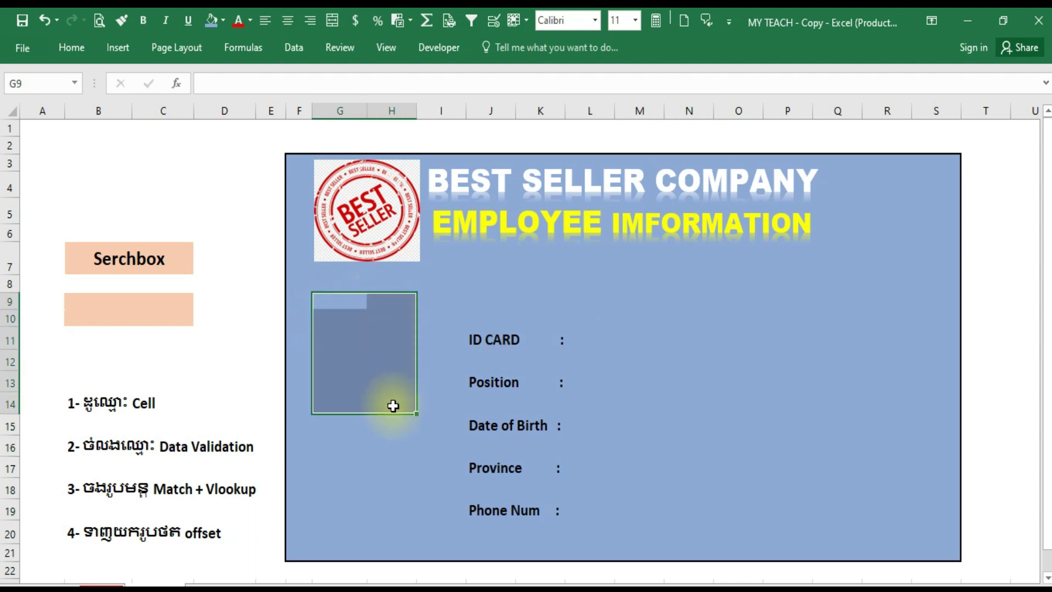
left_click(380, 353)
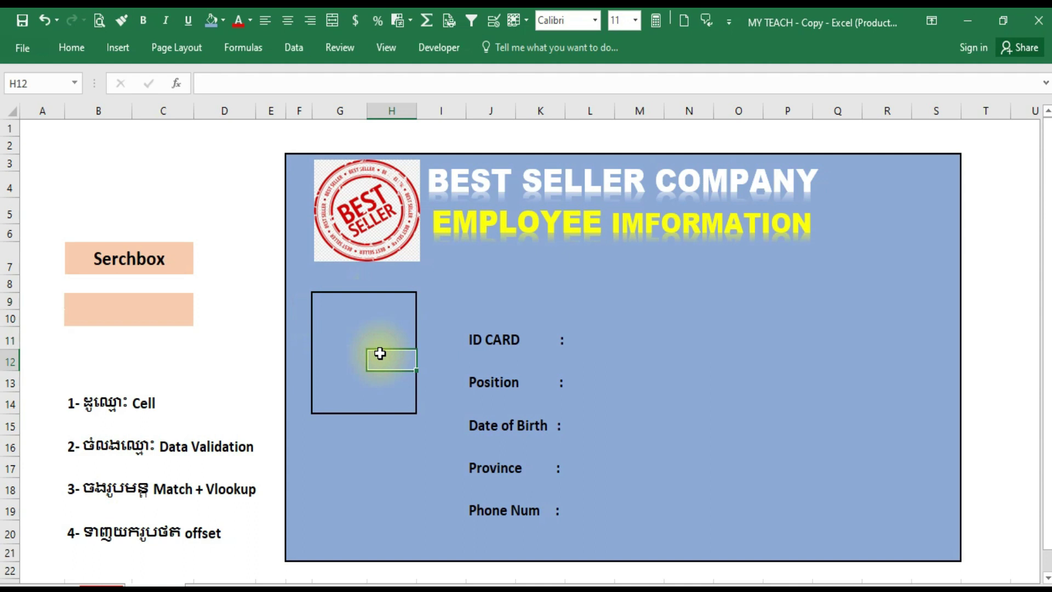
left_click_drag(321, 297, 398, 404)
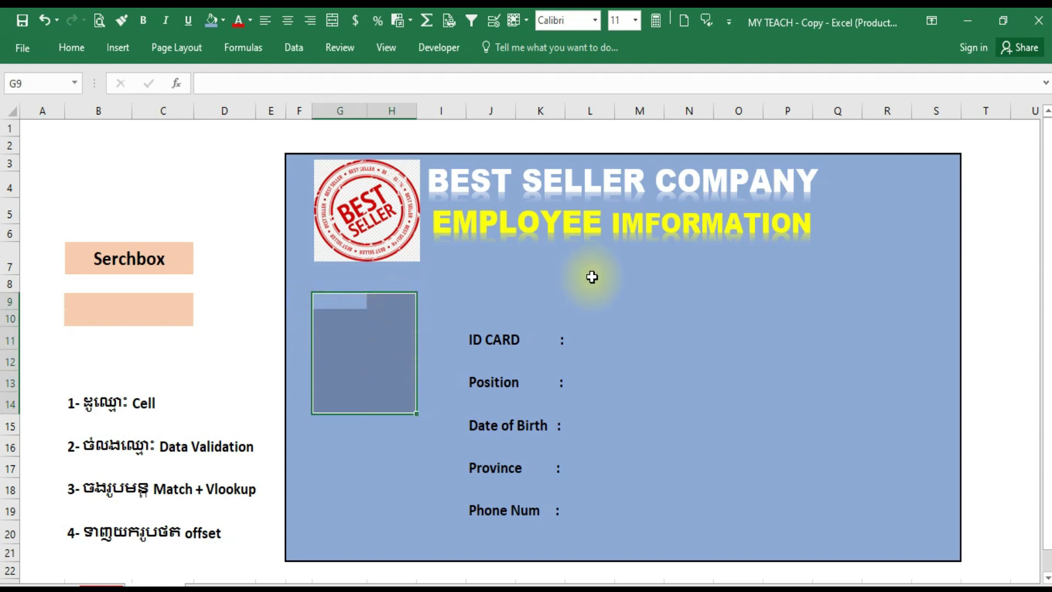
left_click(630, 268)
left_click(296, 163)
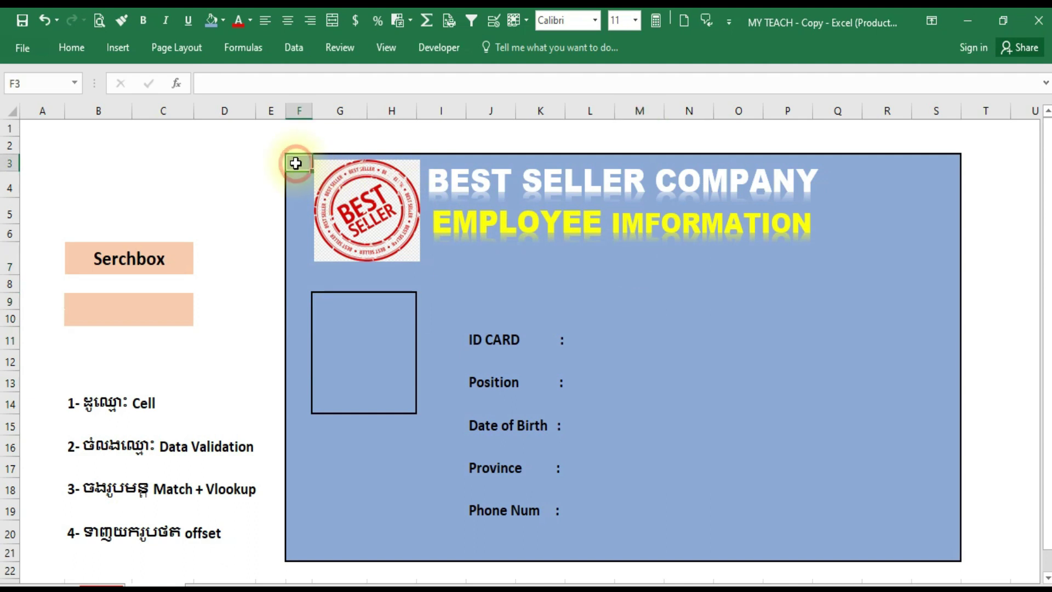
left_click_drag(296, 164, 954, 551)
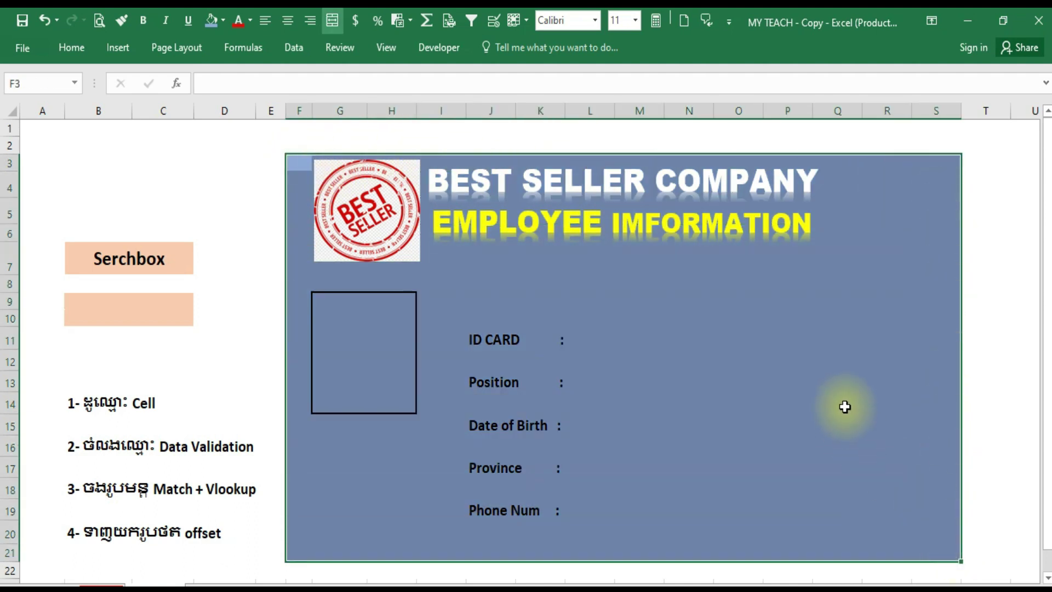
left_click(837, 403)
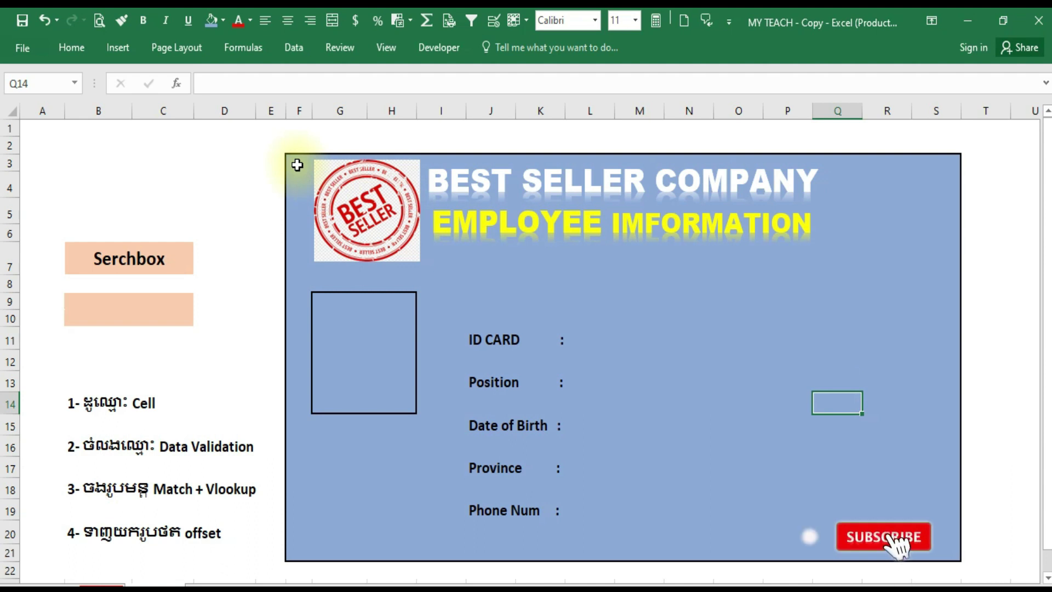
left_click(128, 257)
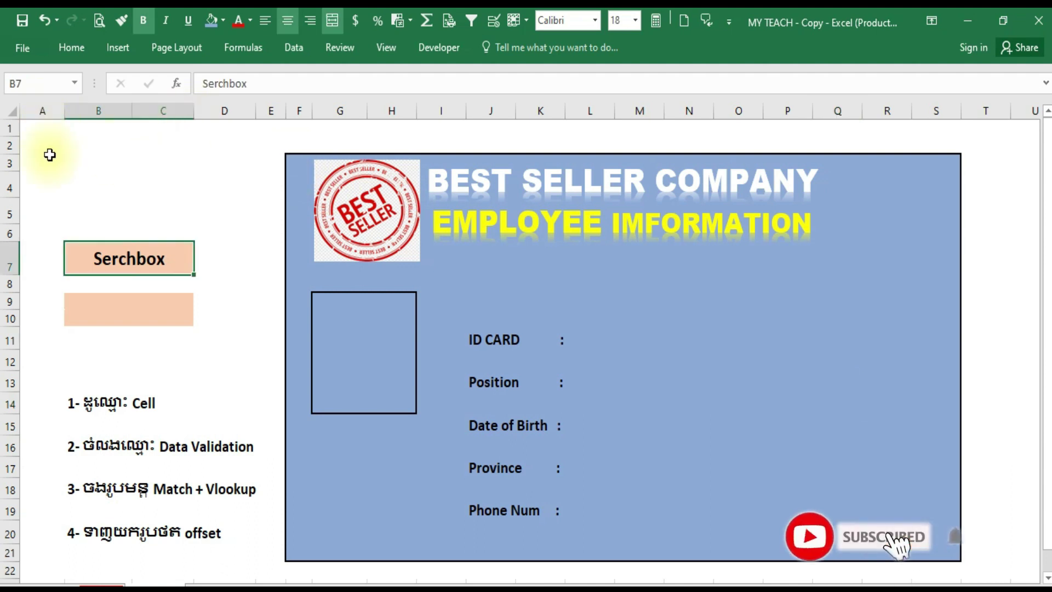
Enter the test text 'dfdfdf' into the merged B9 search box
left_click(83, 205)
left_click_drag(82, 205, 220, 467)
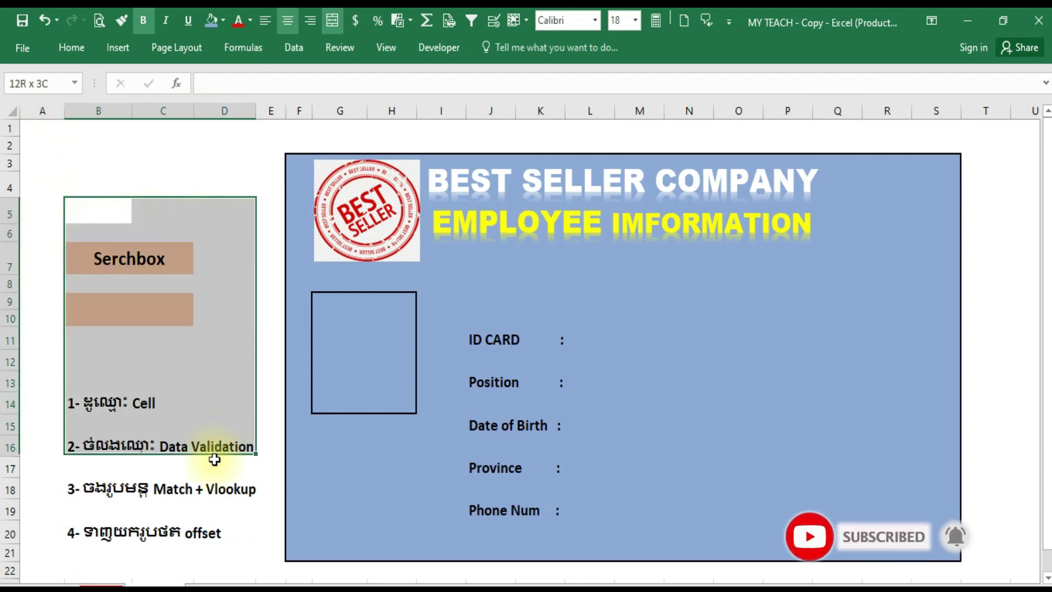
left_click(200, 219)
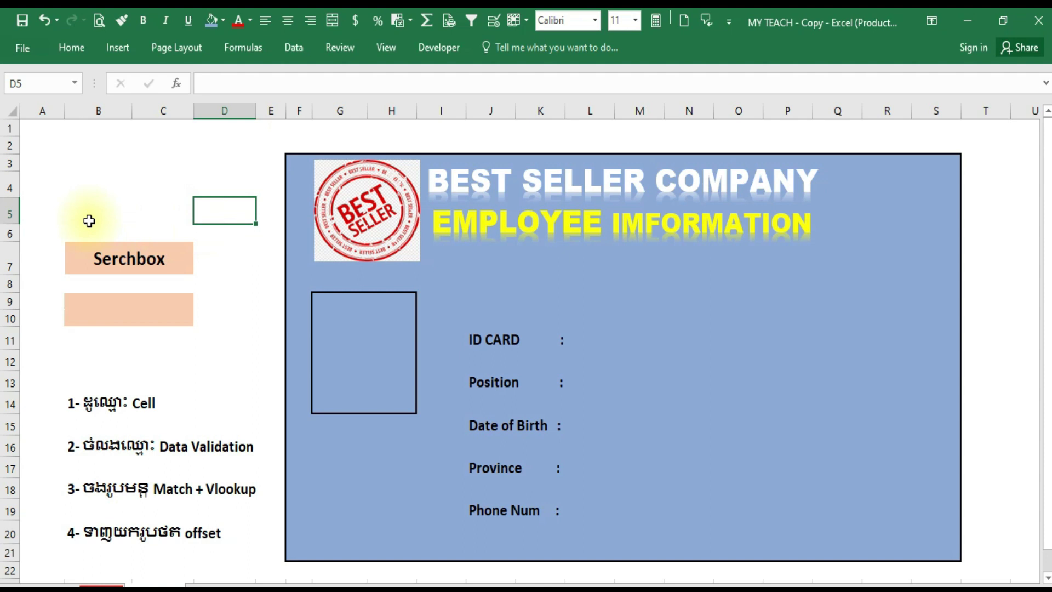
left_click(131, 262)
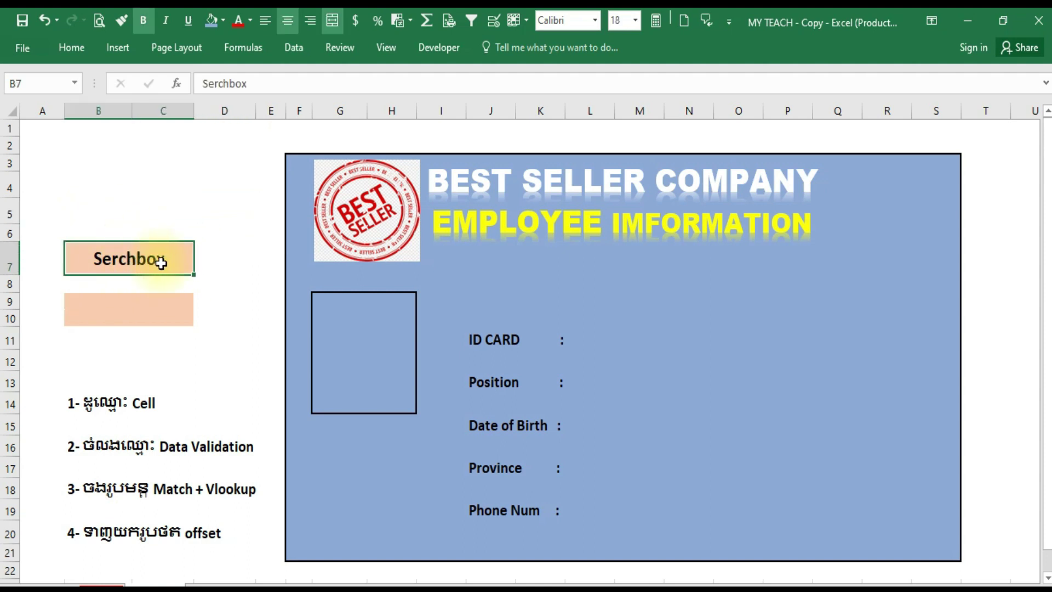
left_click(136, 310)
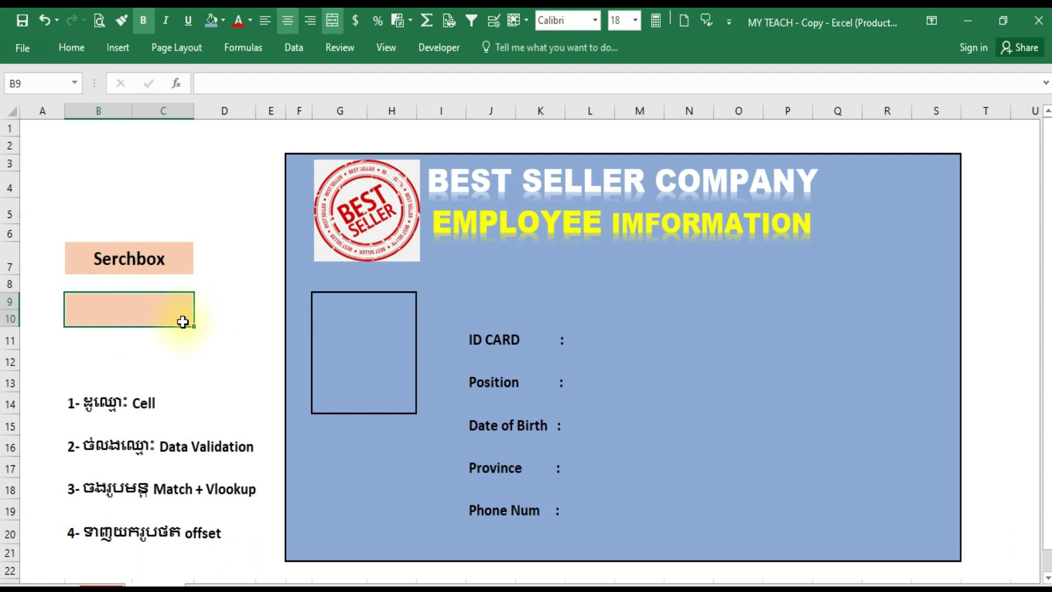
left_click(134, 306)
type("dfdfdf")
left_click(176, 359)
left_click(150, 317)
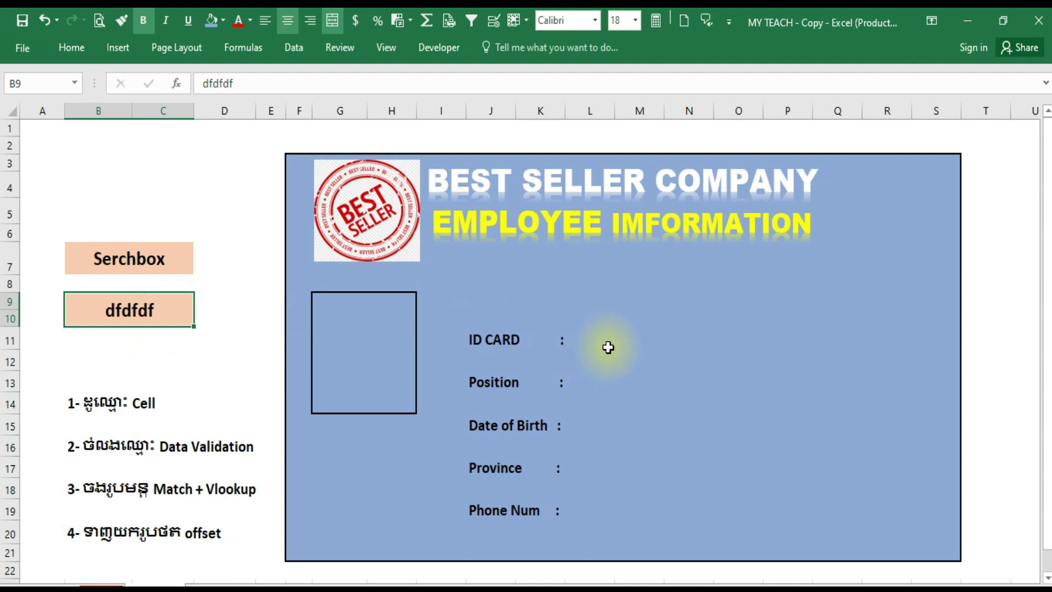
Select the card's field value cells and photo box, then go to the staff list sheet
mouse_move(606, 343)
left_mouse_down()
mouse_move(679, 446)
mouse_move(678, 502)
left_mouse_up()
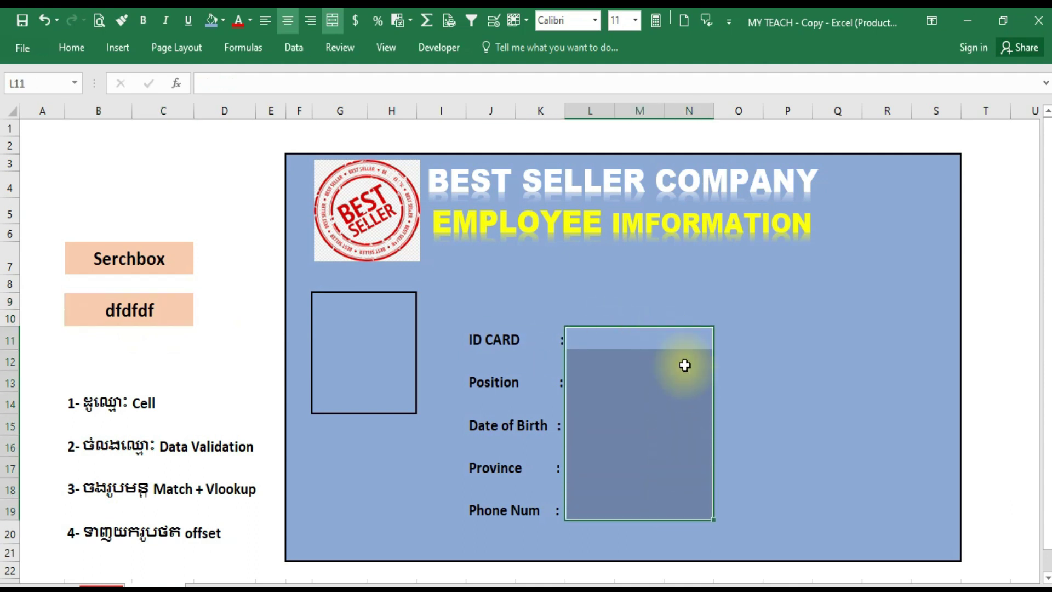
mouse_move(597, 338)
left_mouse_down()
mouse_move(688, 365)
mouse_move(697, 516)
left_mouse_up()
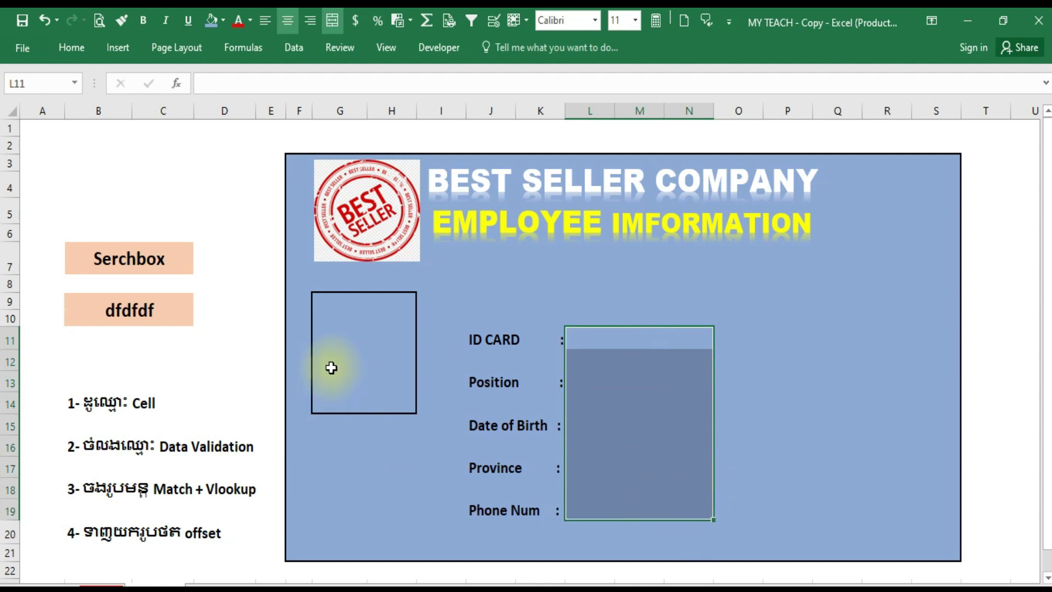
left_click(366, 310)
left_click_drag(320, 295, 404, 403)
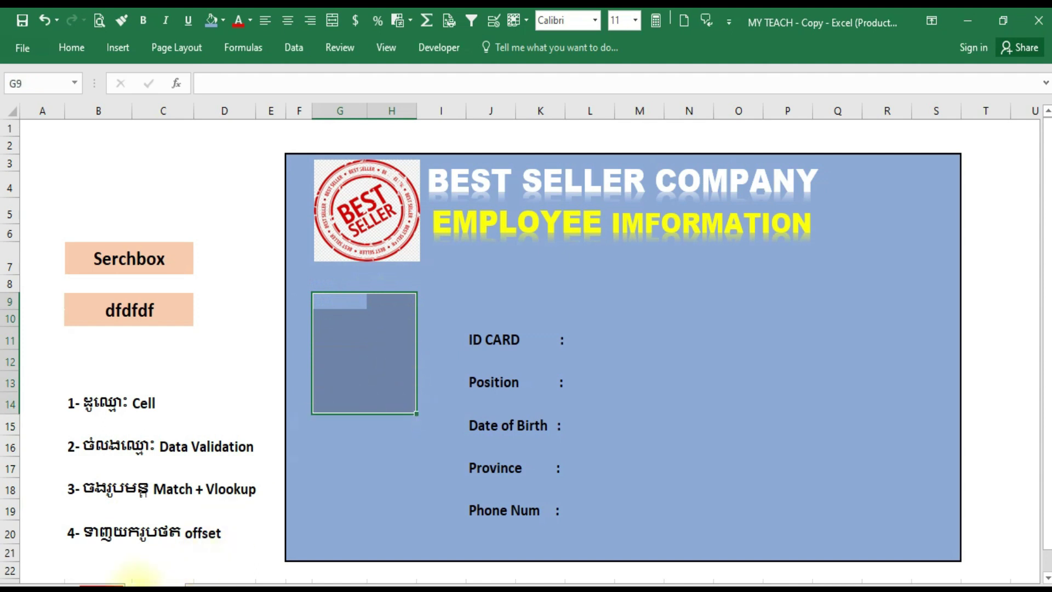
left_click(99, 582)
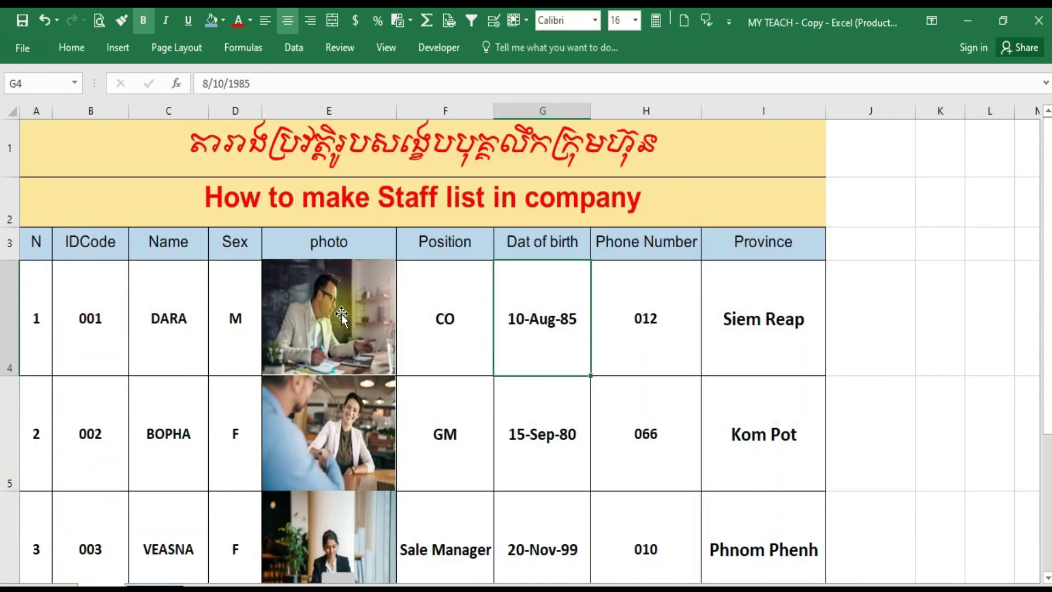
Return to the employee card and delete 'dfdfdf' from the search box
left_click(186, 330)
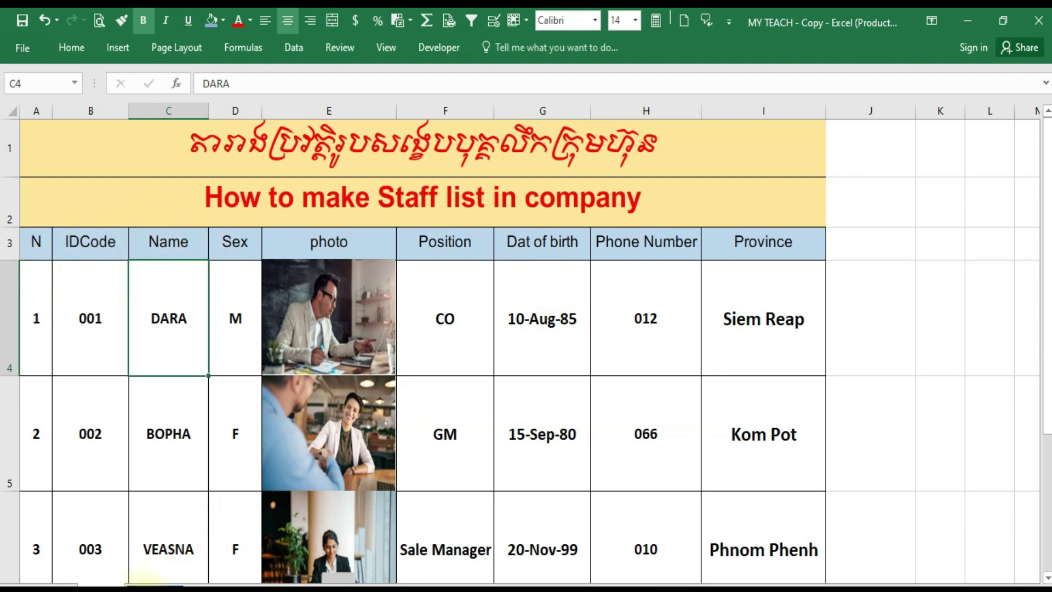
left_click(101, 588)
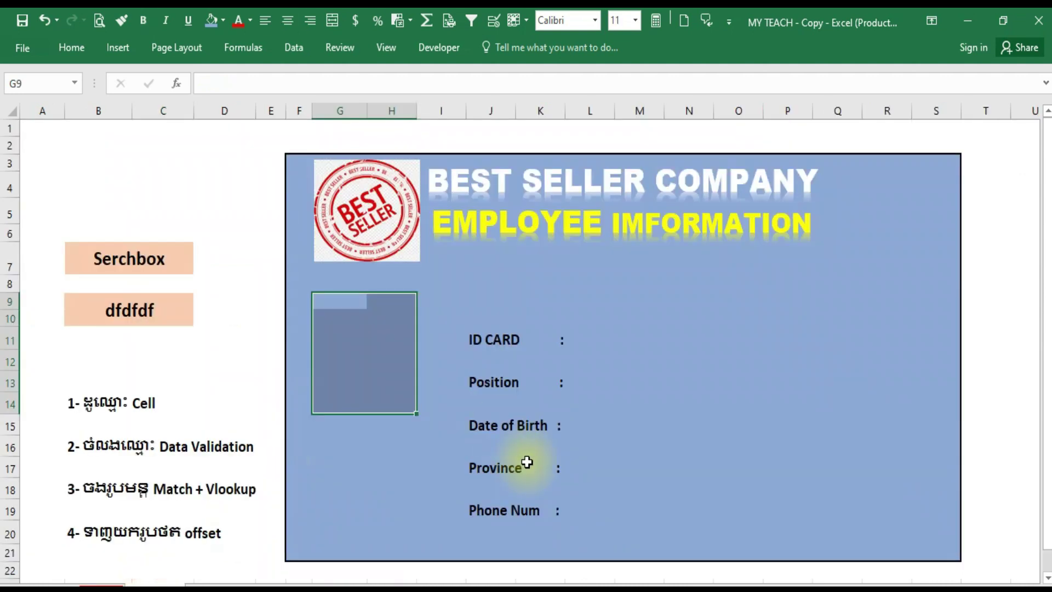
left_click(573, 289)
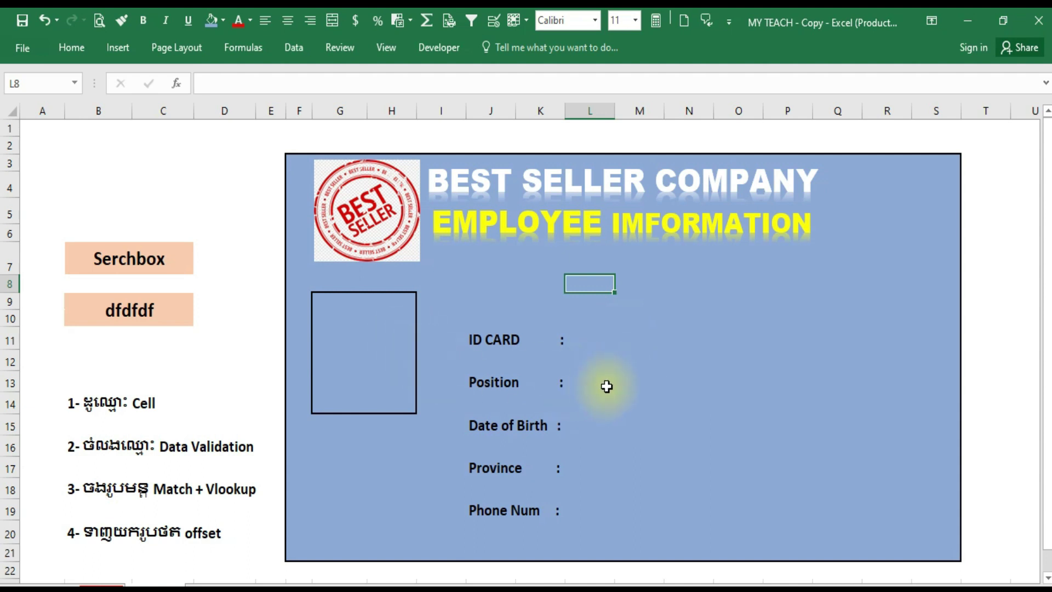
left_click(159, 311)
key("Delete")
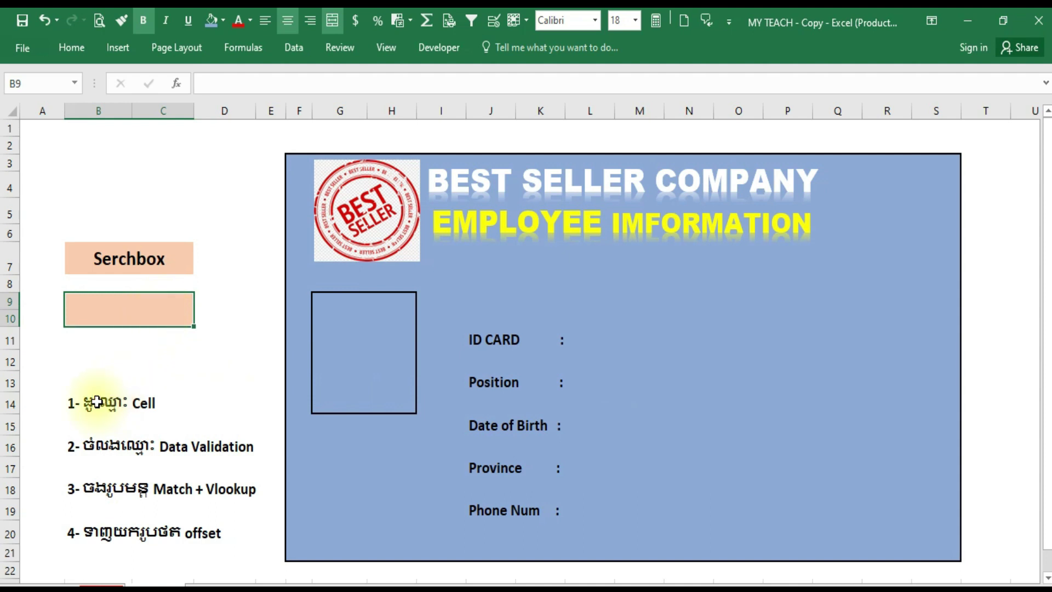
Review the outline notes: Cell, Data Validation, Match + Vlookup and offset
left_click(98, 405)
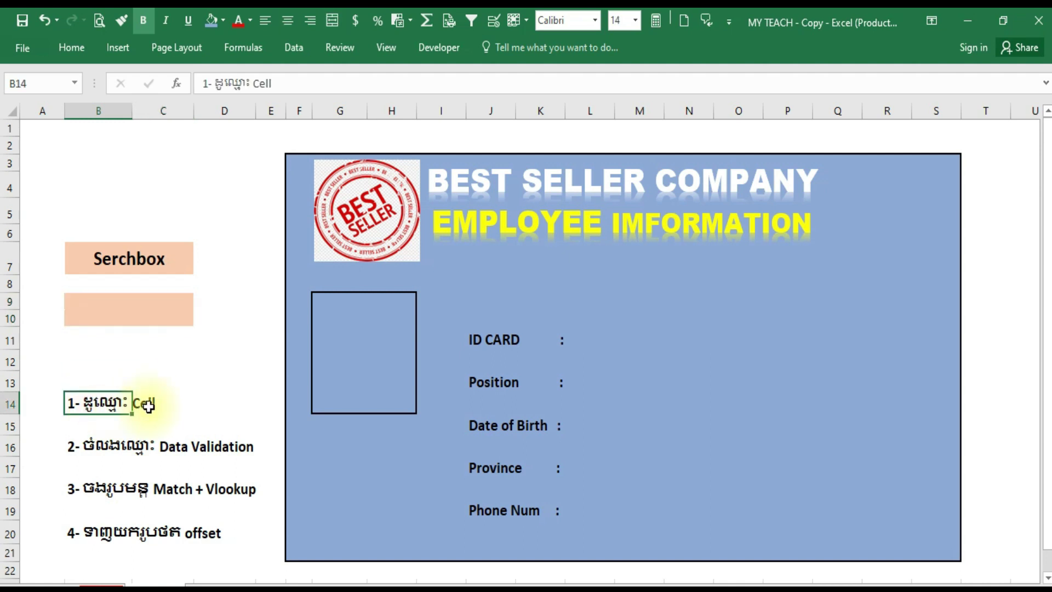
left_click(79, 446)
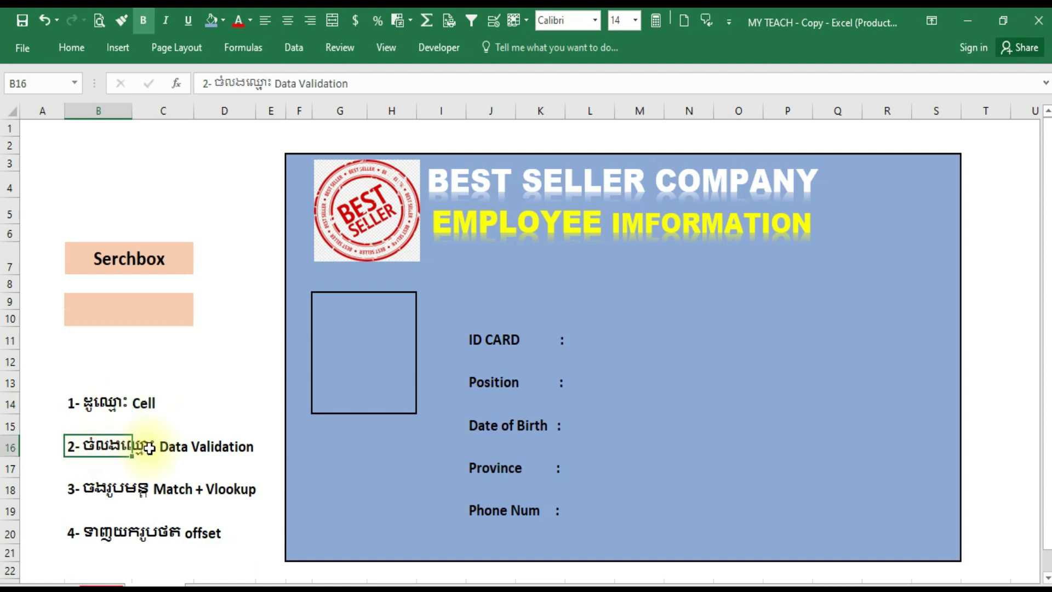
left_click(212, 448)
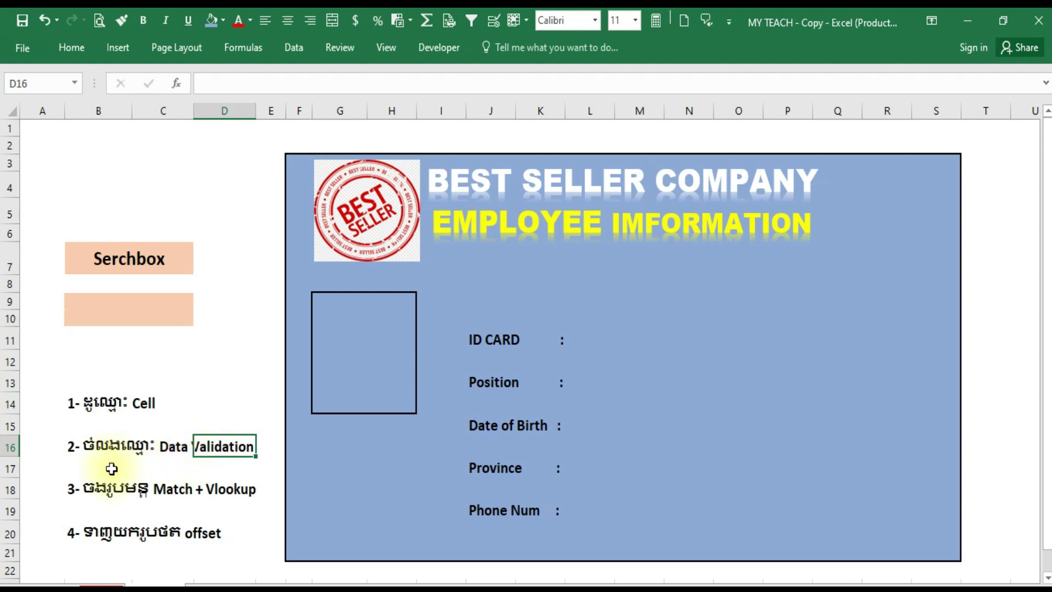
left_click(95, 487)
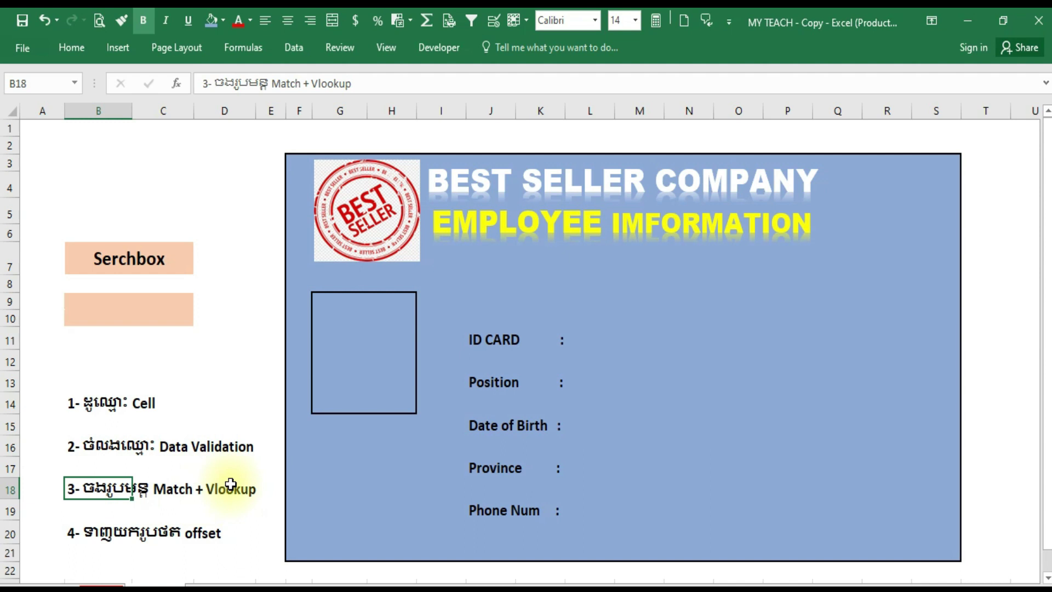
left_click(183, 492)
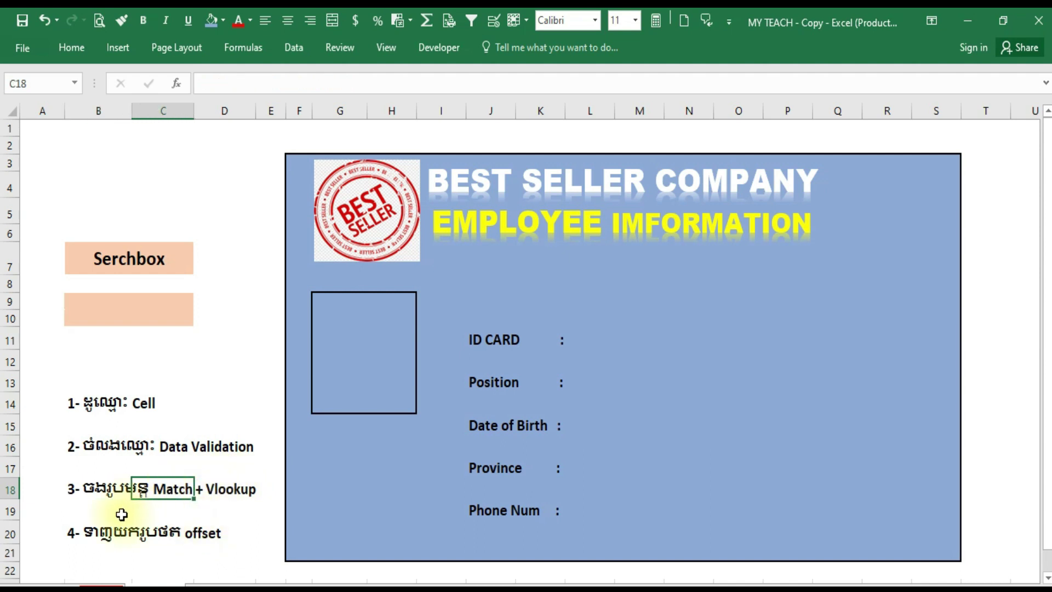
left_click(83, 538)
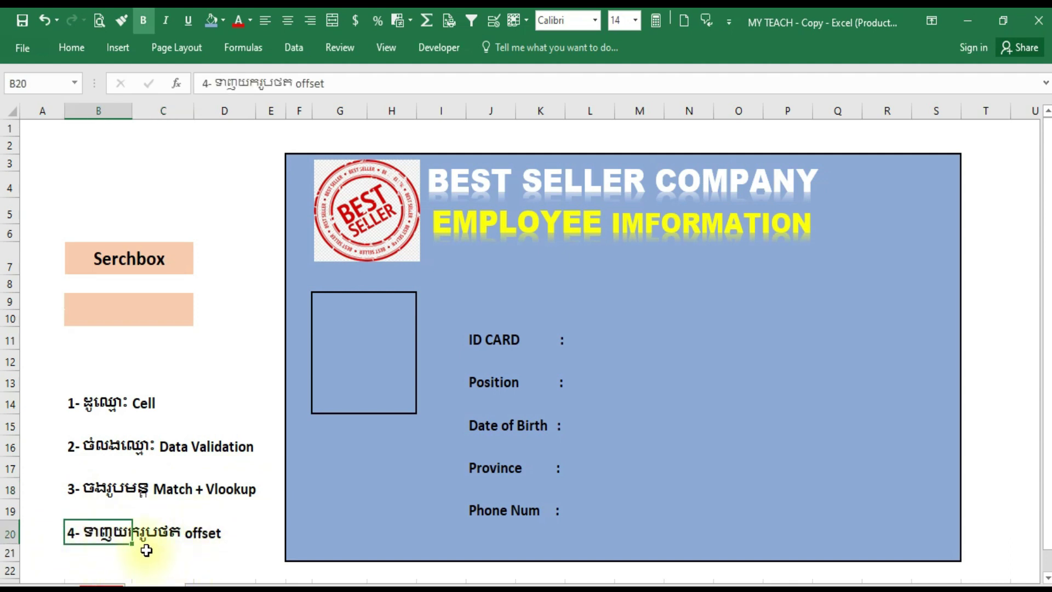
Select cells in the photo frame, D20 and D13, then switch to the staff list sheet
left_click(346, 333)
mouse_move(319, 298)
left_mouse_down()
mouse_move(400, 304)
mouse_move(407, 392)
left_mouse_up()
left_click(342, 314)
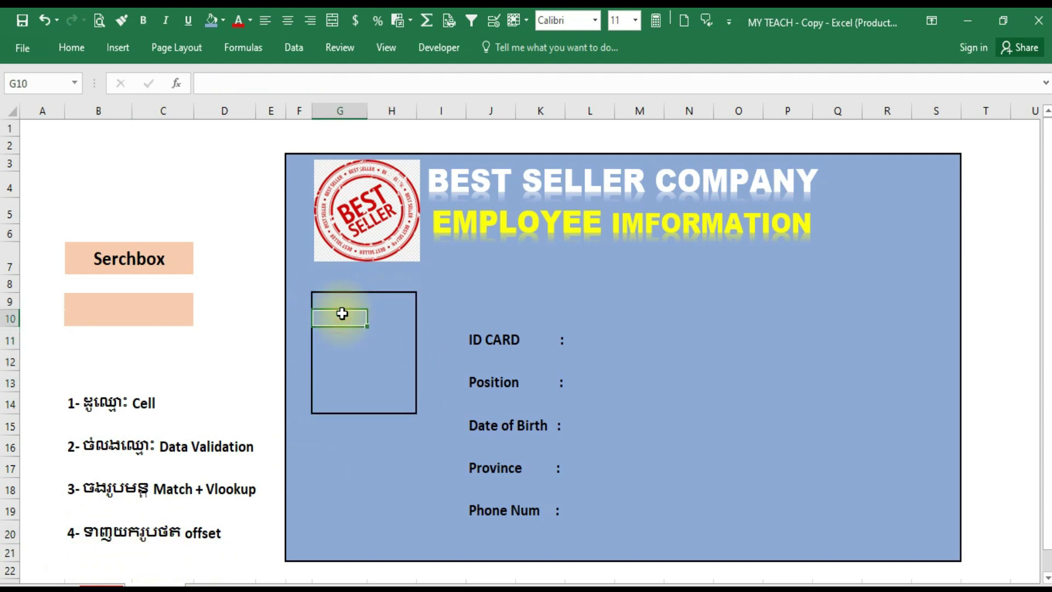
left_click(205, 540)
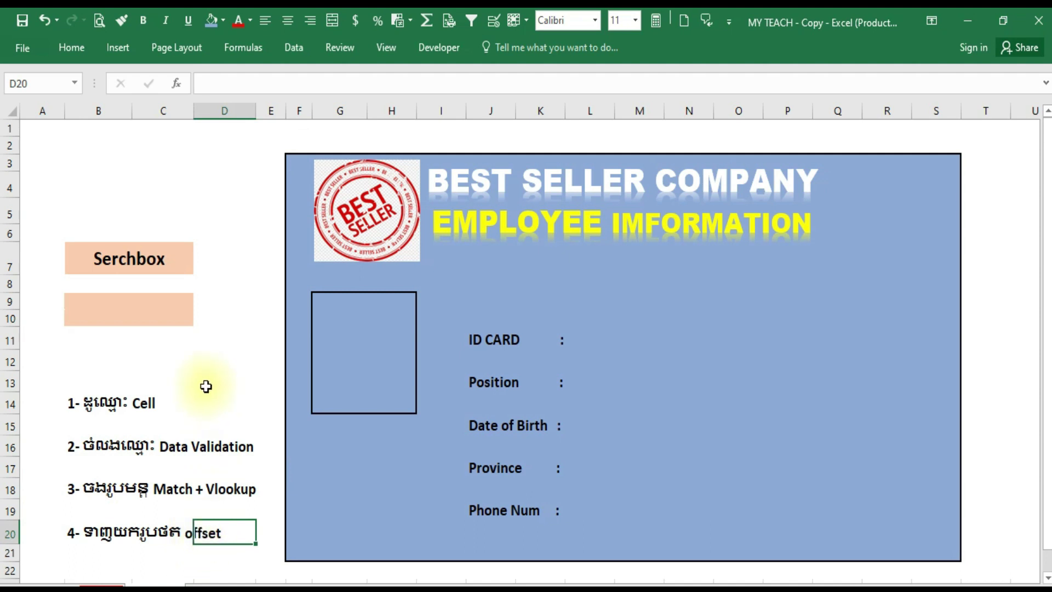
left_click(206, 387)
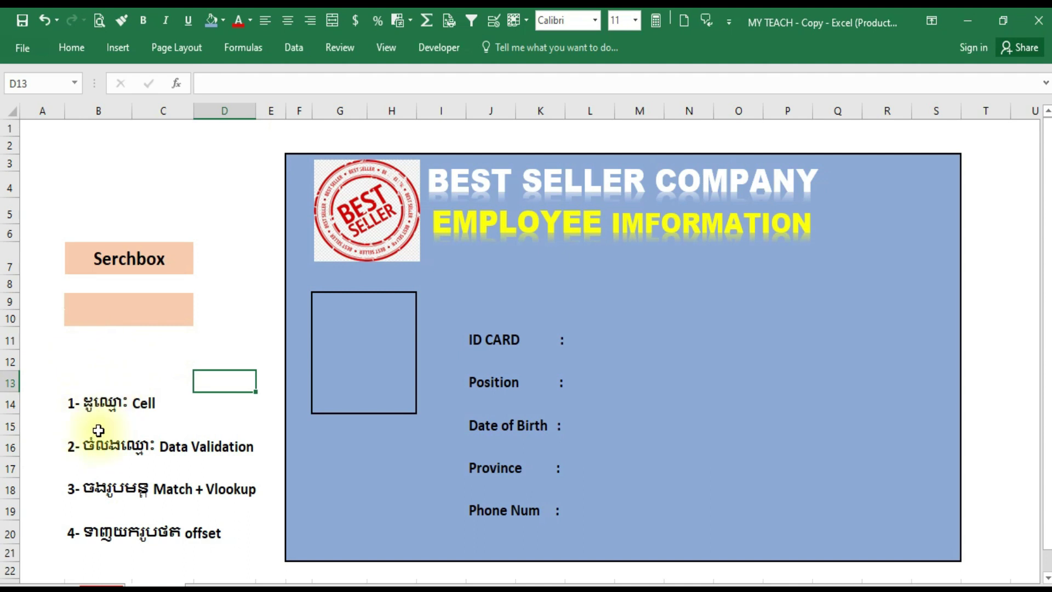
left_click(80, 406)
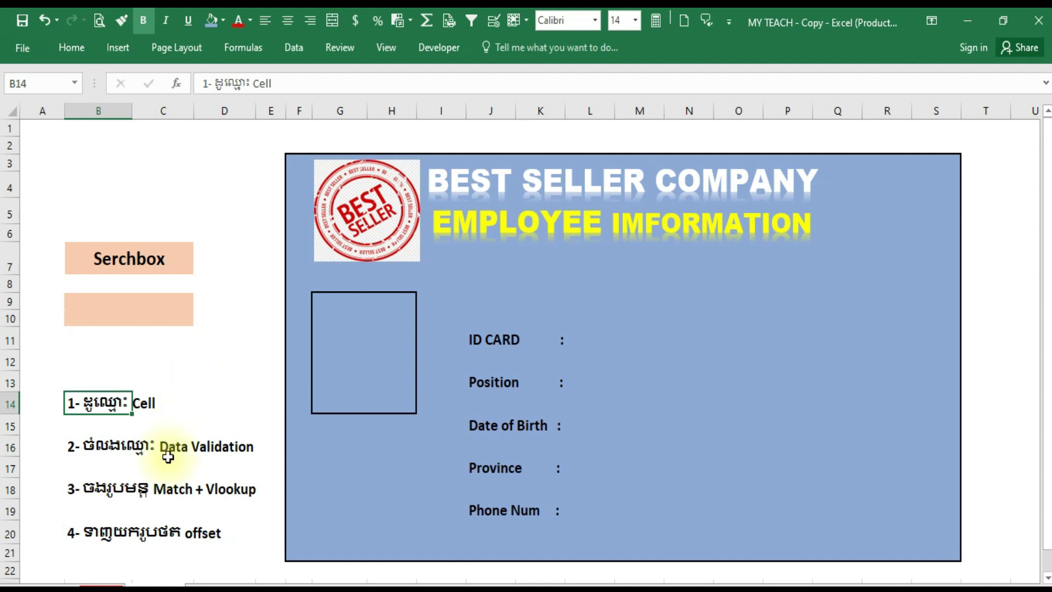
left_click(153, 585)
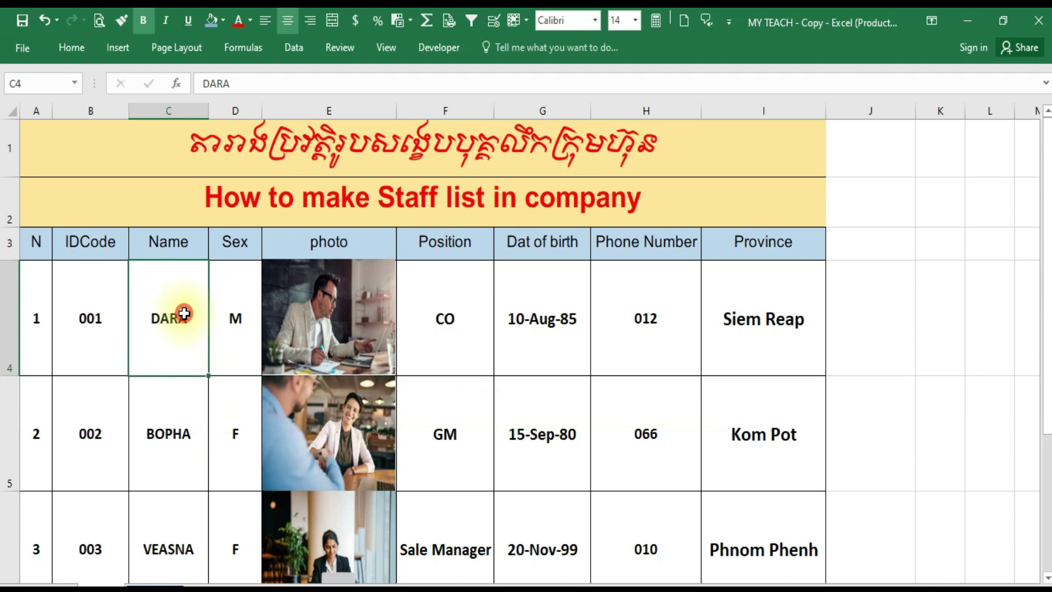
Select the names C4:C8, DARA through VUTHA, and click into the Name Box
double_click(172, 241)
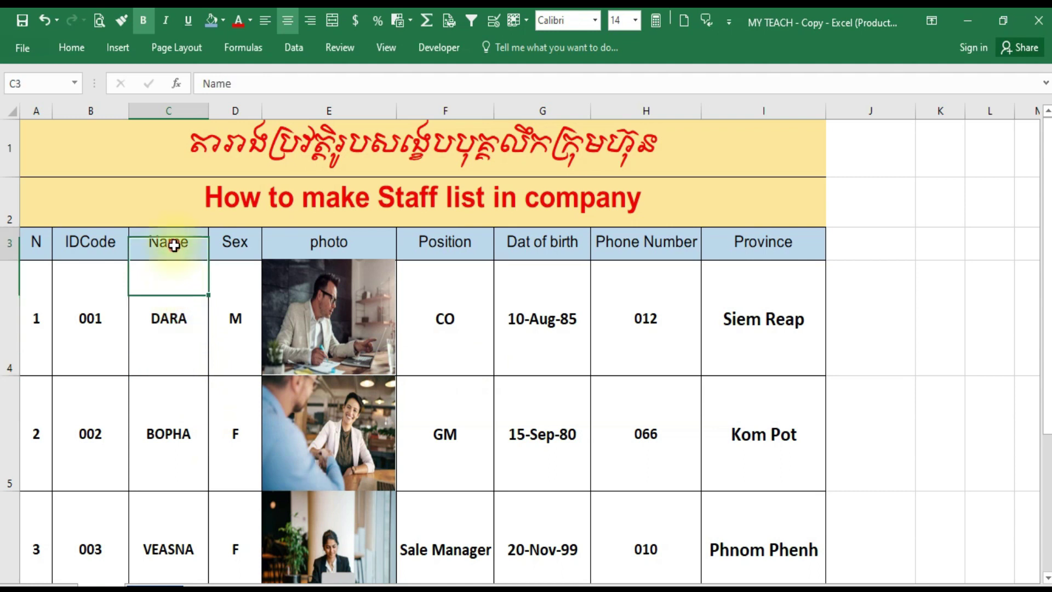
left_click_drag(169, 241, 164, 469)
left_click(164, 361)
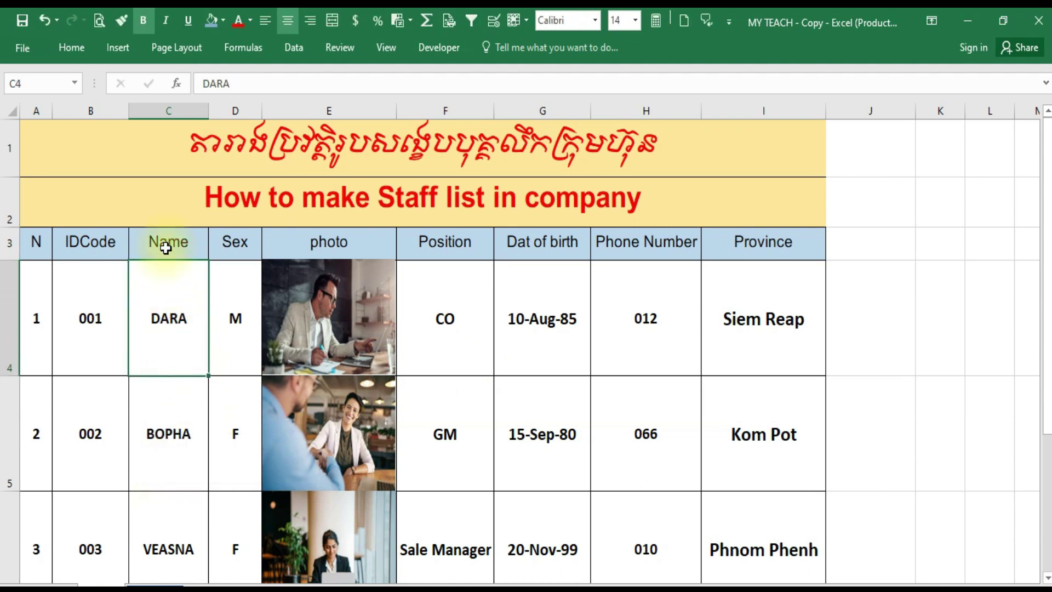
left_click_drag(164, 239, 159, 470)
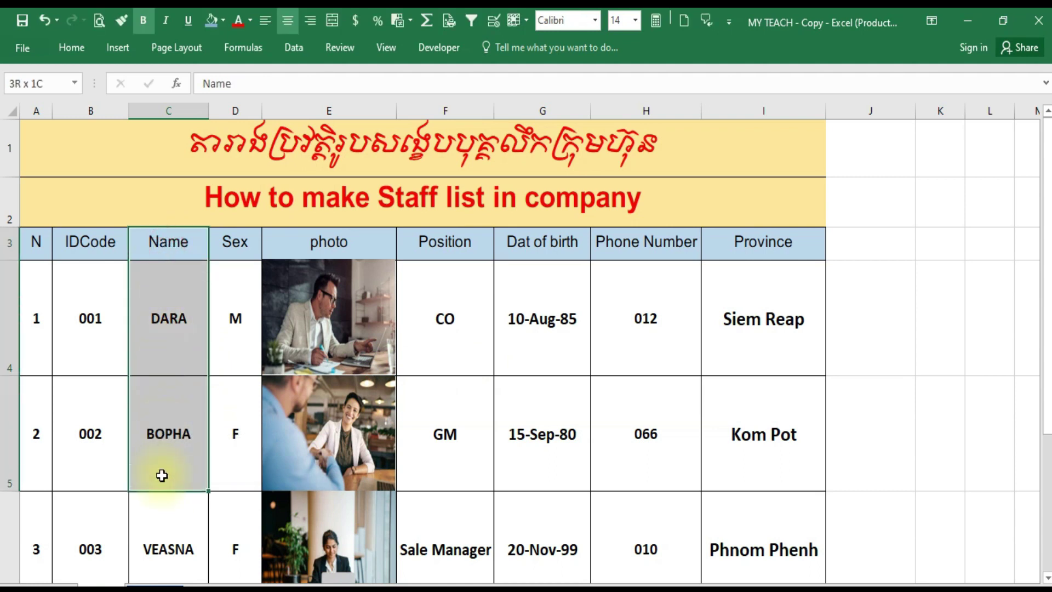
left_click(171, 286)
left_click_drag(172, 287, 161, 582)
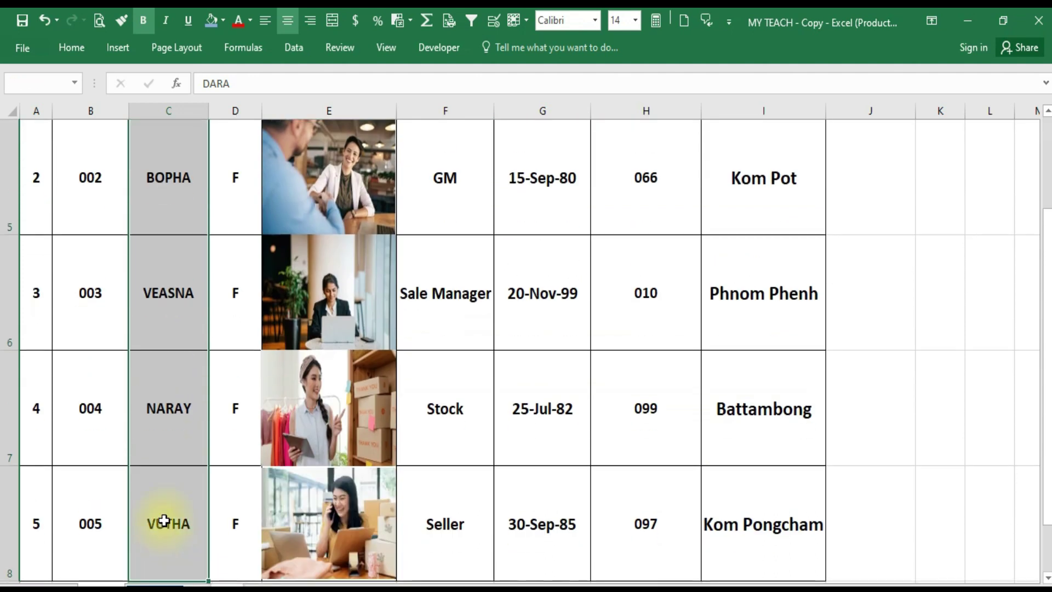
left_click_drag(161, 582, 178, 453)
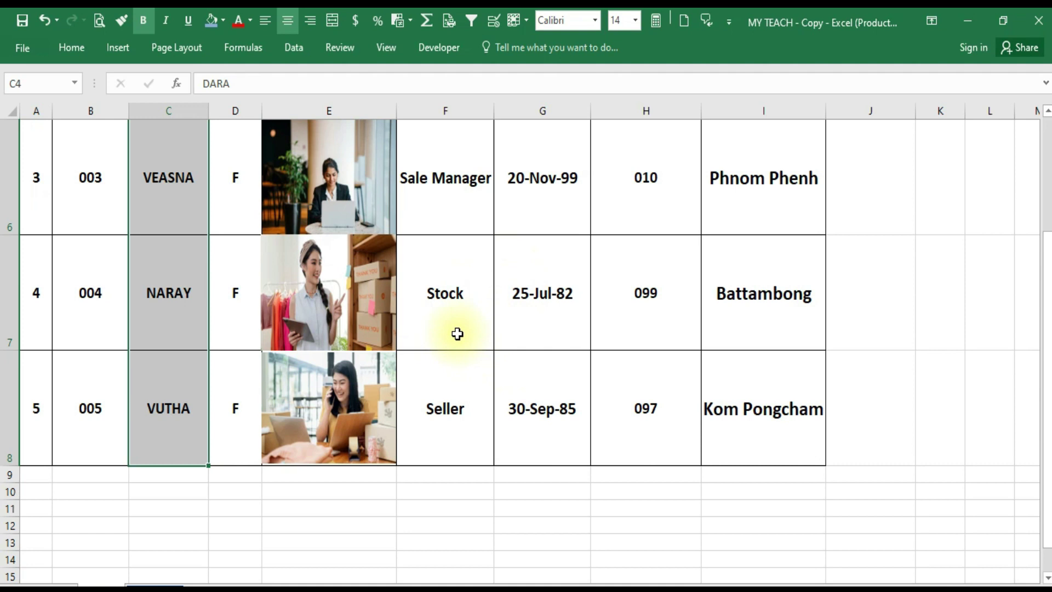
scroll(209, 356, "up", 1)
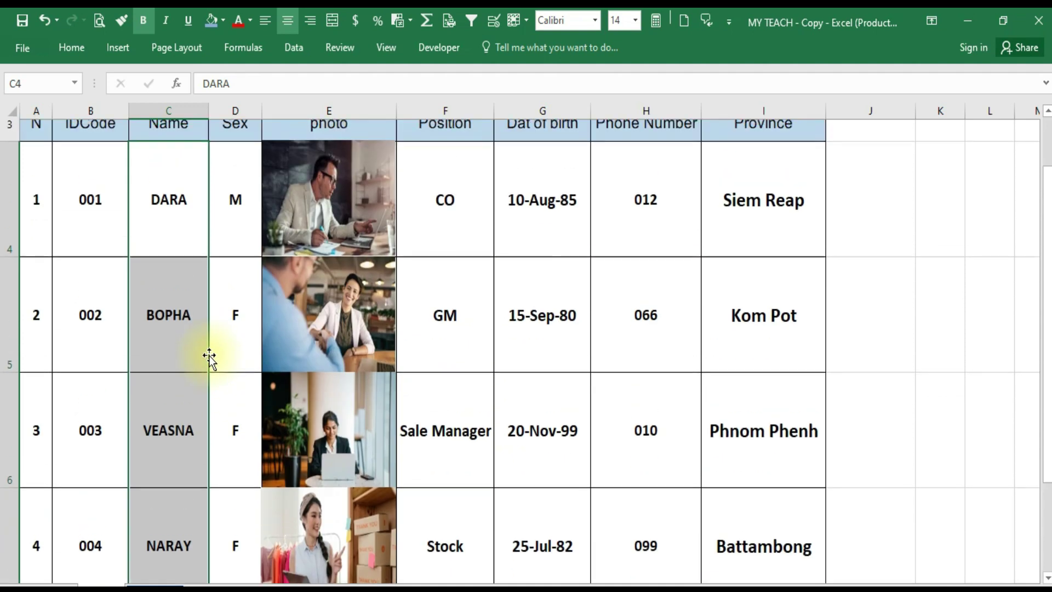
scroll(165, 405, "down", 1)
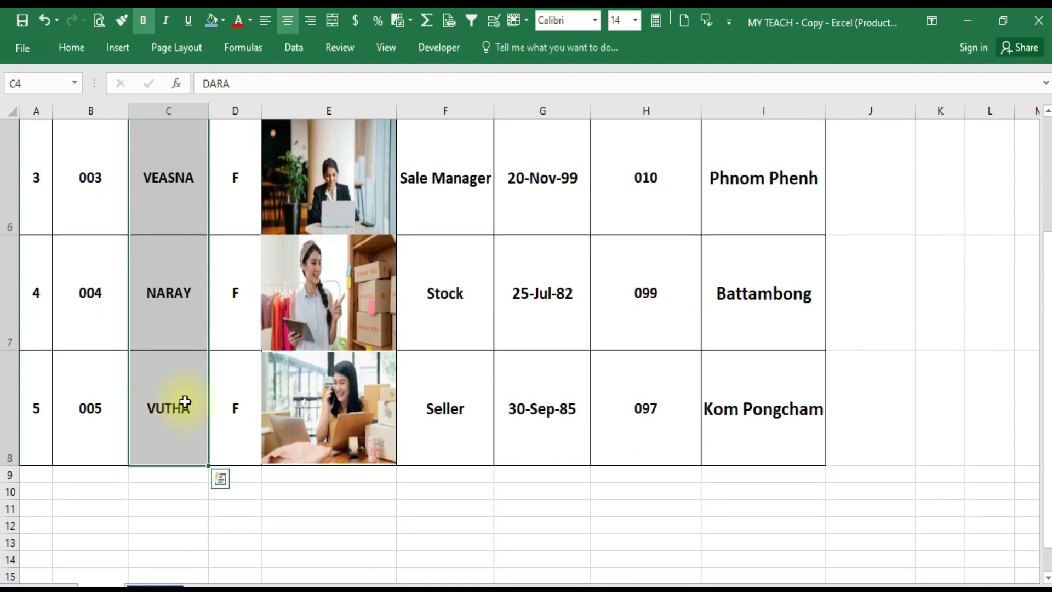
scroll(183, 404, "up", 2)
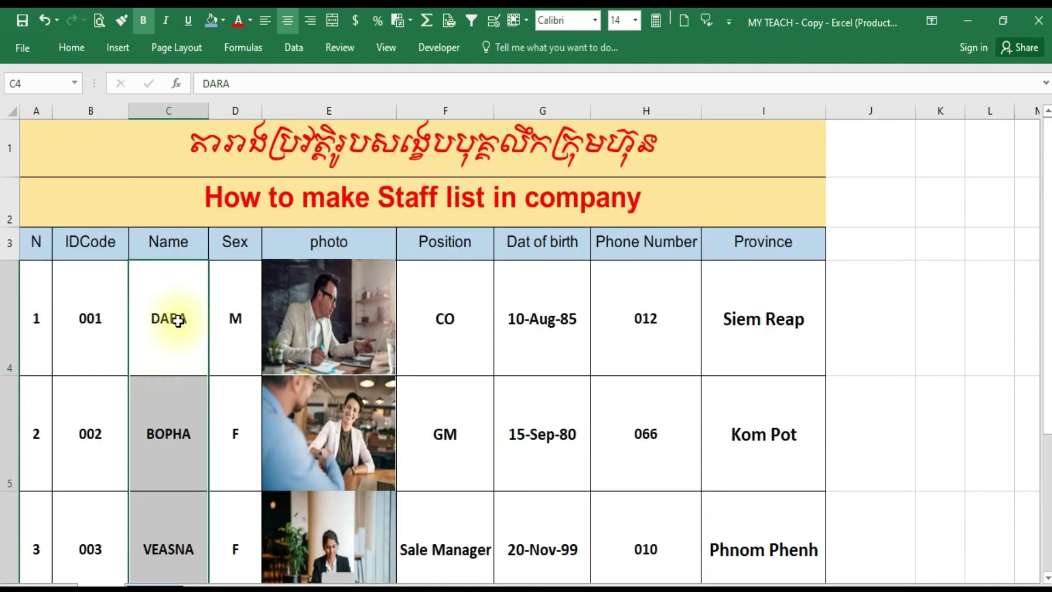
left_click(49, 83)
type("namelist")
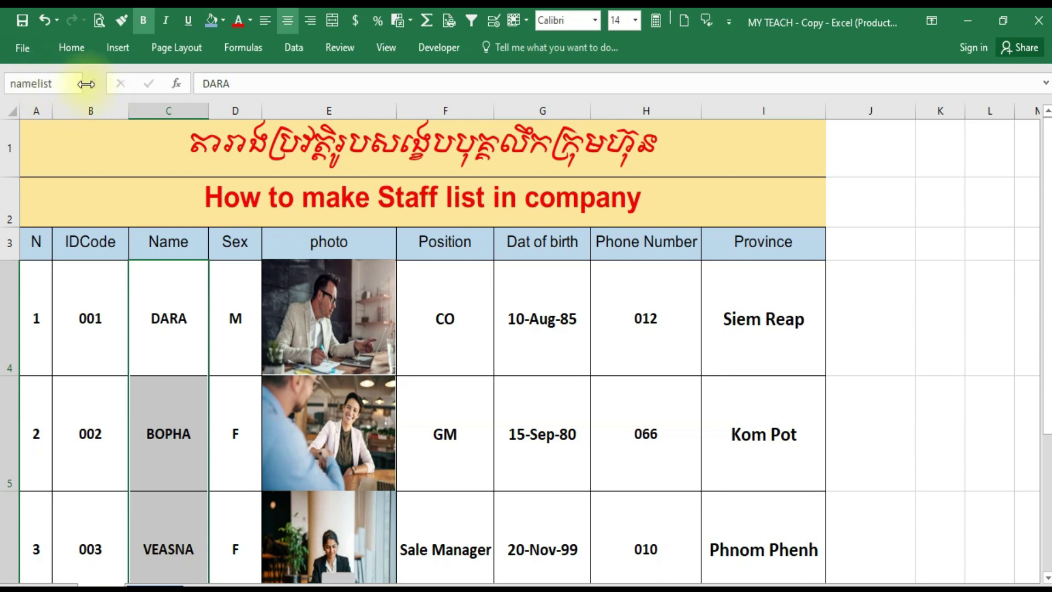
Save the range name 'namelist', reselect the names to verify it, then return to the card sheet
key("Return")
left_click(238, 381)
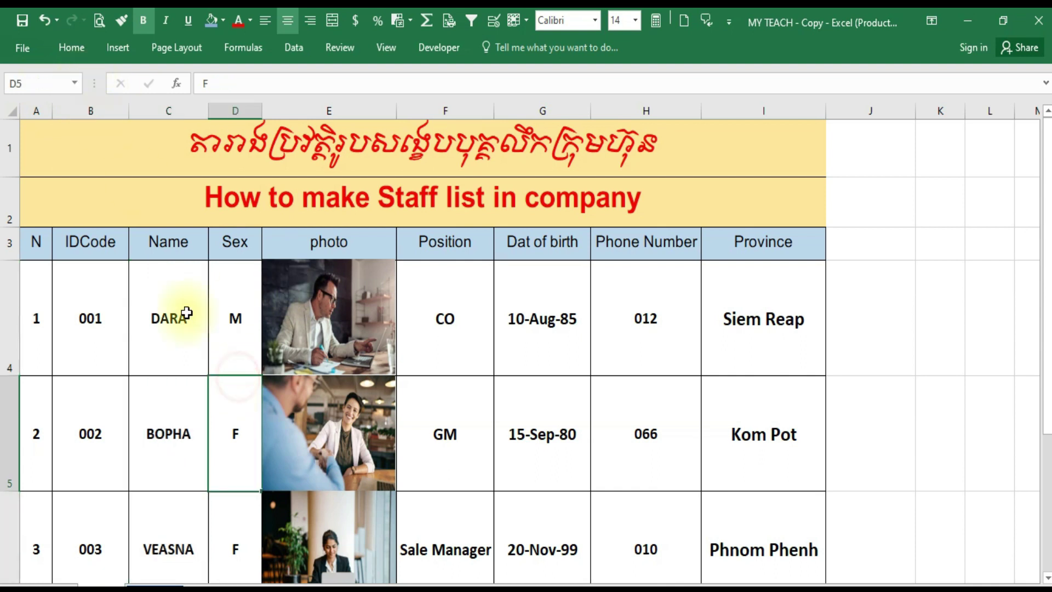
left_click(170, 262)
mouse_move(169, 263)
left_mouse_down()
mouse_move(165, 579)
mouse_move(183, 438)
left_mouse_up()
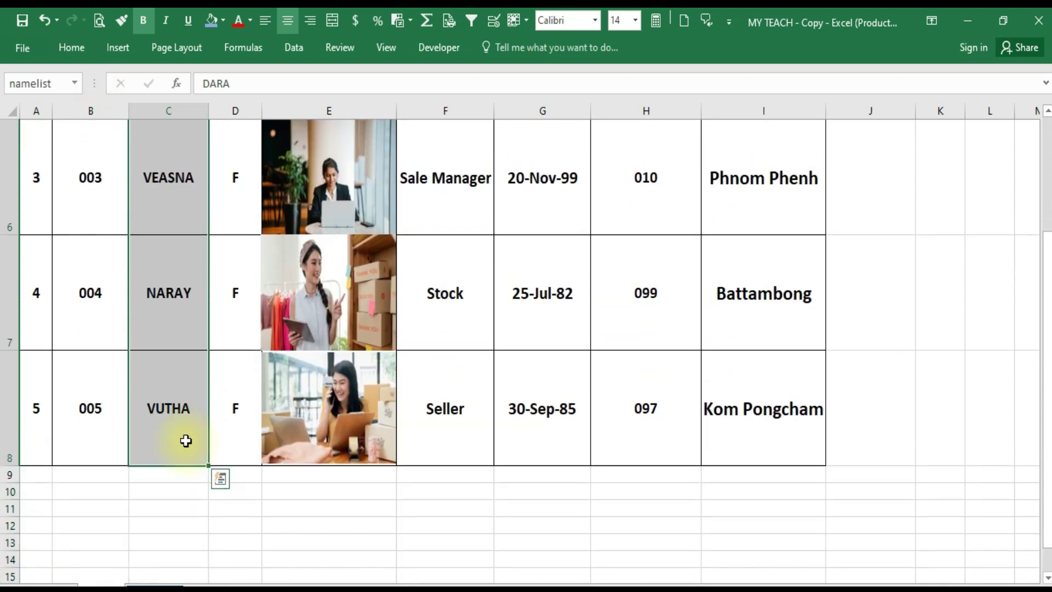
scroll(183, 438, "up", 2)
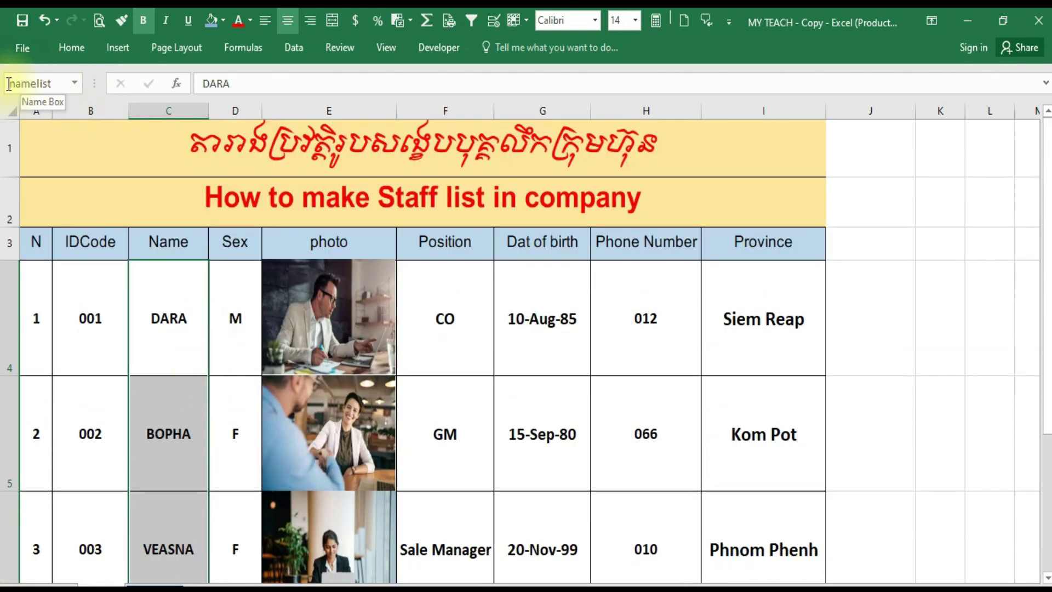
left_click(179, 359)
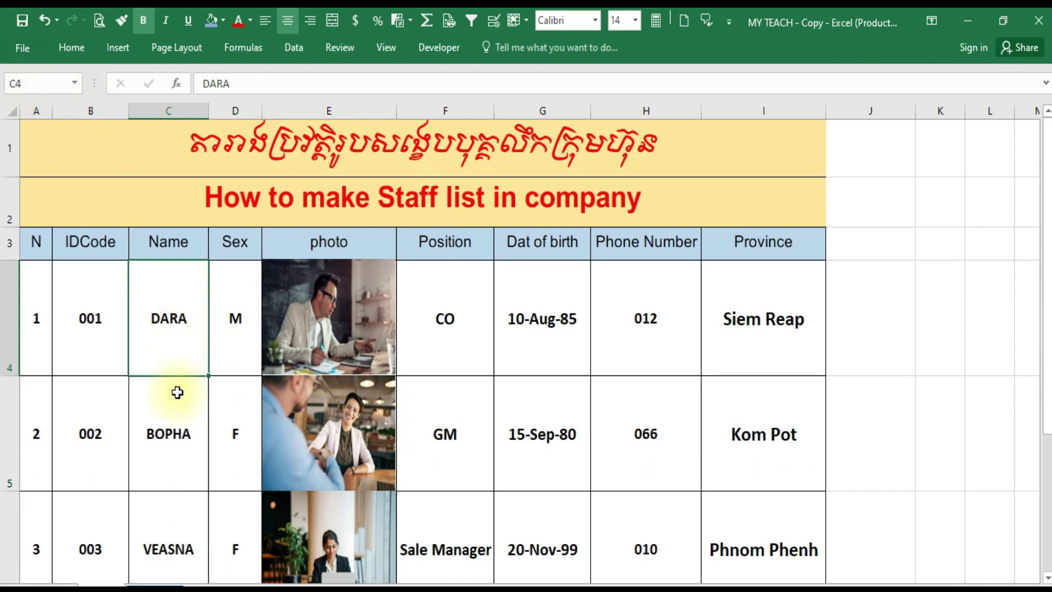
left_click(171, 427)
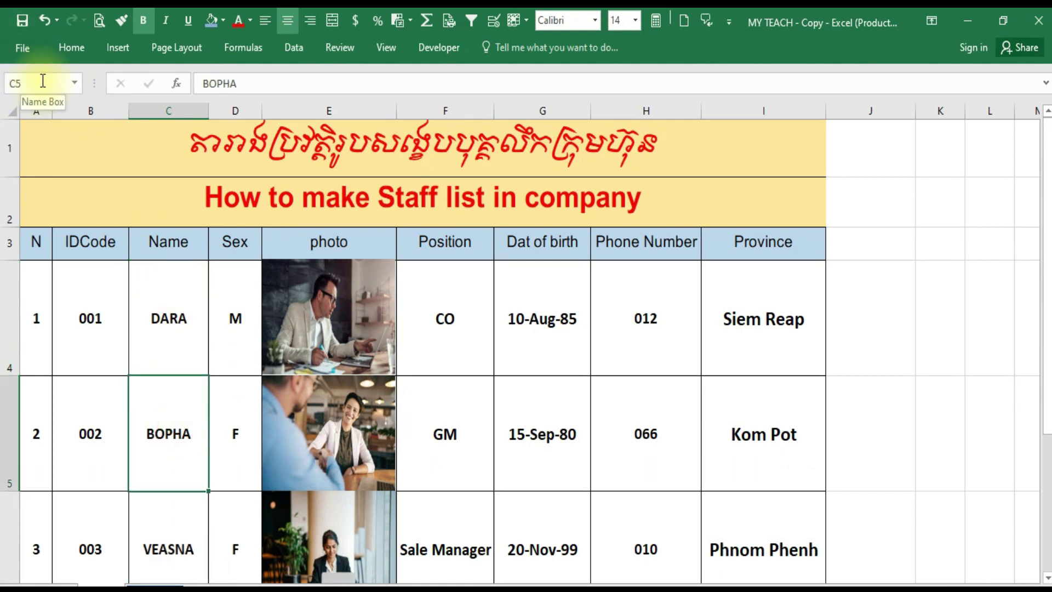
mouse_move(181, 299)
left_mouse_down()
mouse_move(171, 582)
mouse_move(181, 455)
left_mouse_up()
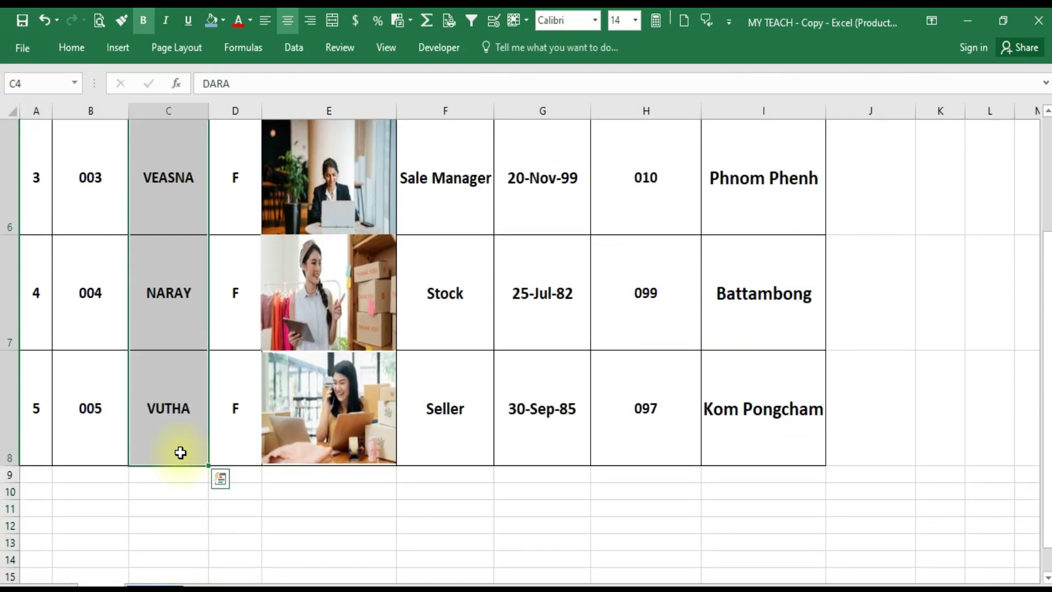
scroll(176, 371, "up", 2)
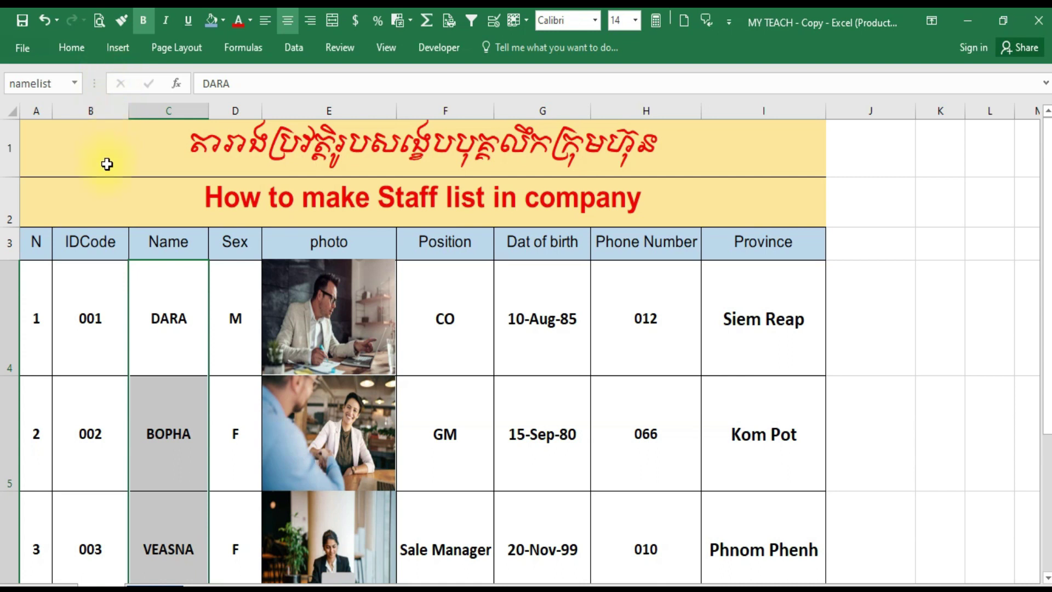
left_click(232, 329)
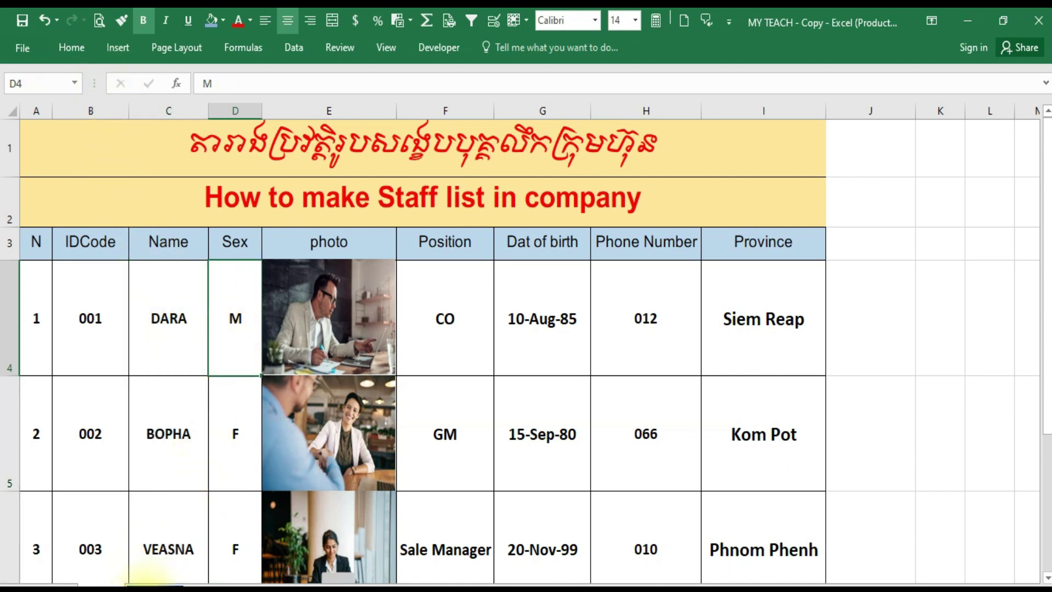
left_click(147, 584)
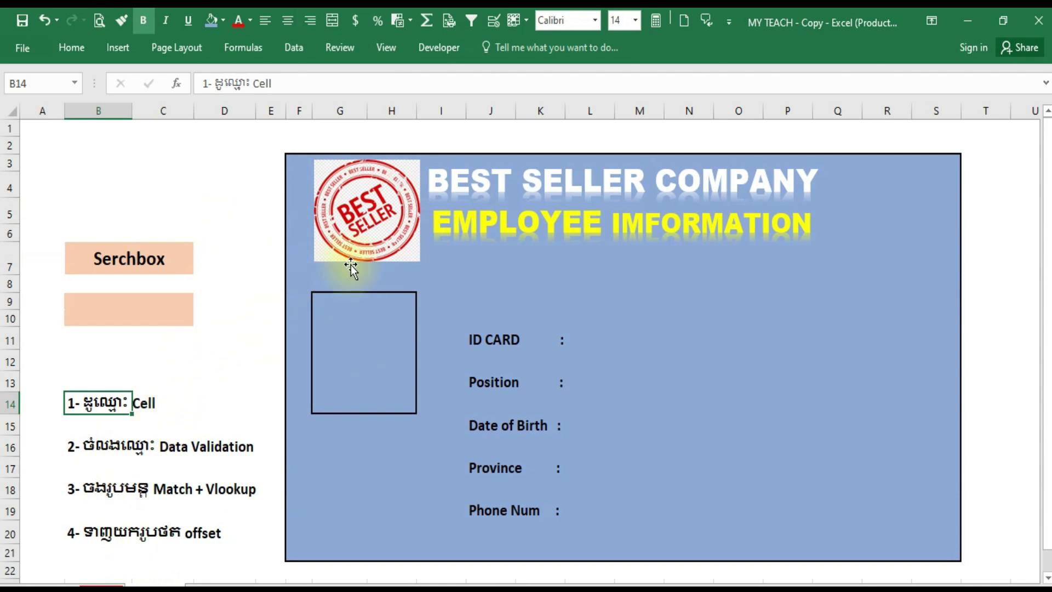
left_click(92, 448)
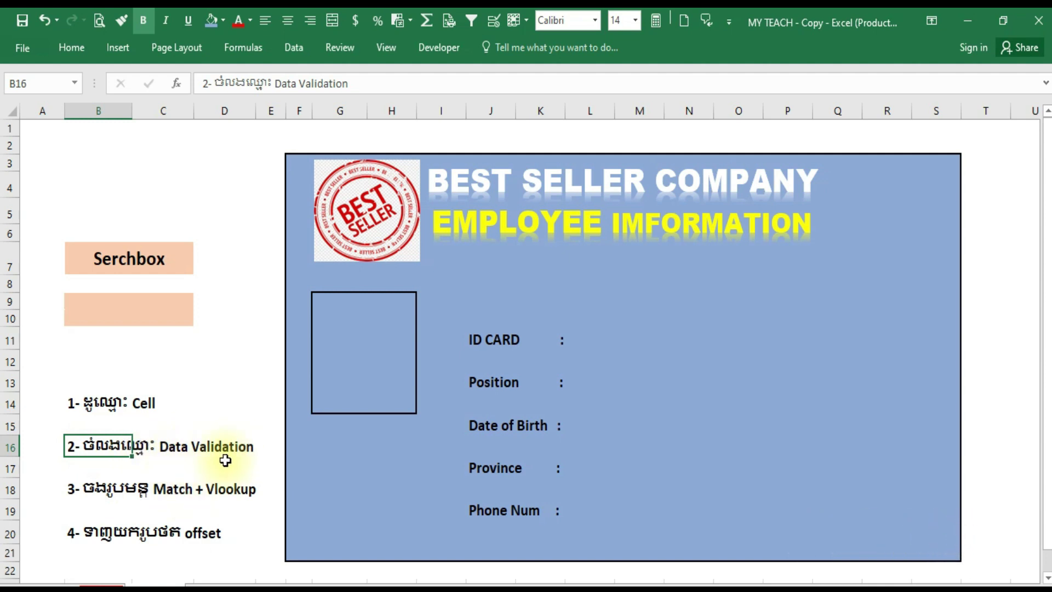
left_click(120, 311)
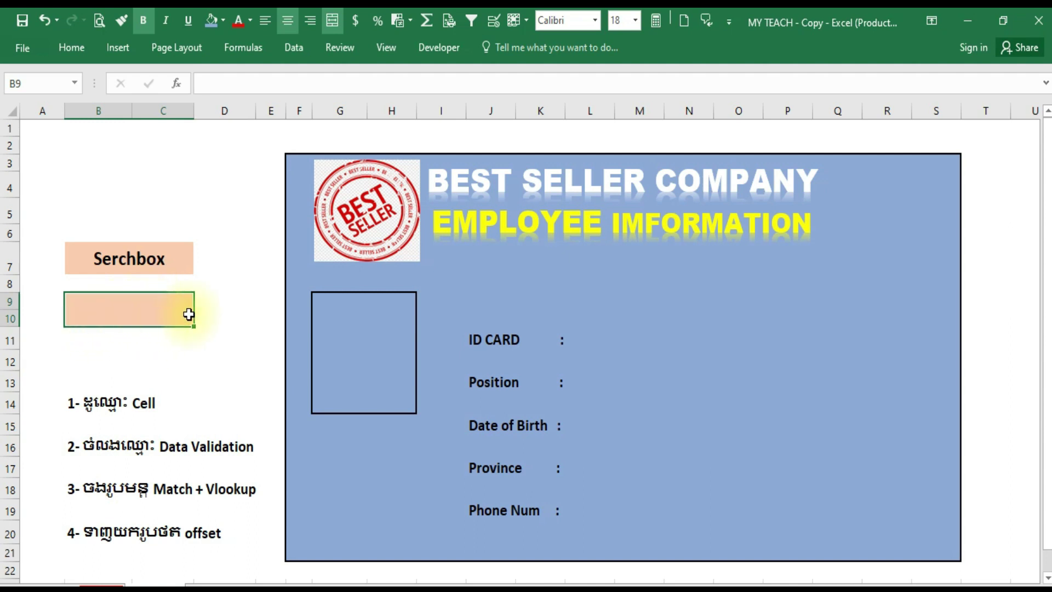
left_click_drag(613, 339, 613, 493)
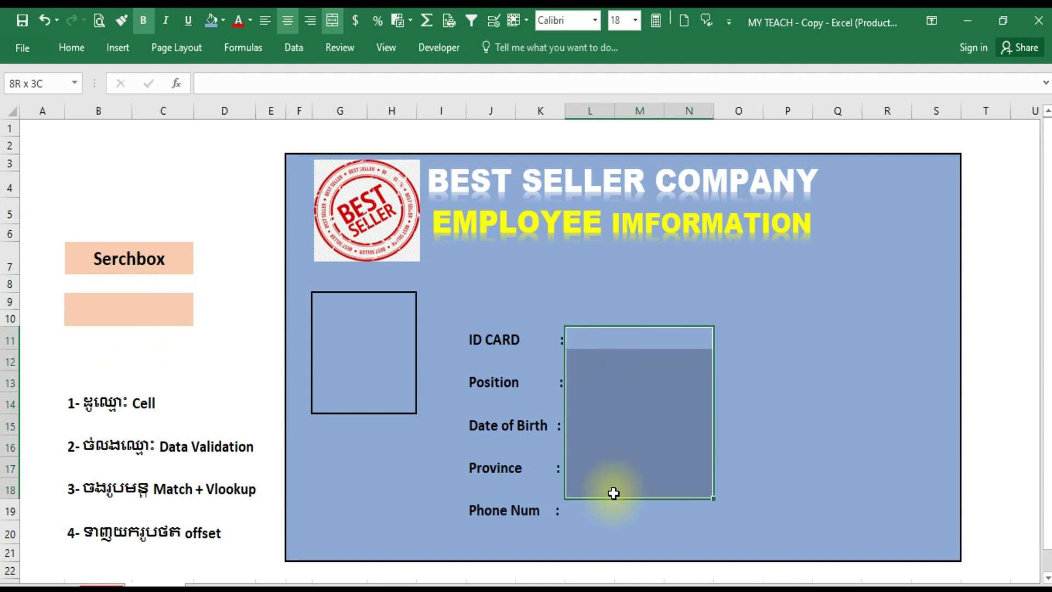
left_click(141, 308)
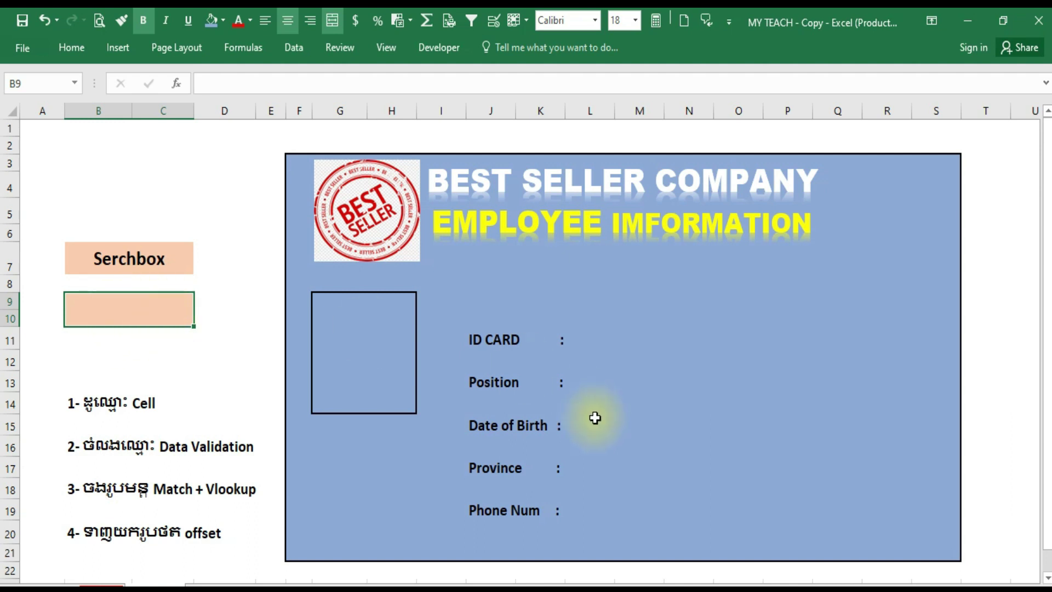
Select the card's answer cells, then reselect search box B9 and show the Data ribbon
left_click(599, 335)
left_click_drag(599, 335, 622, 503)
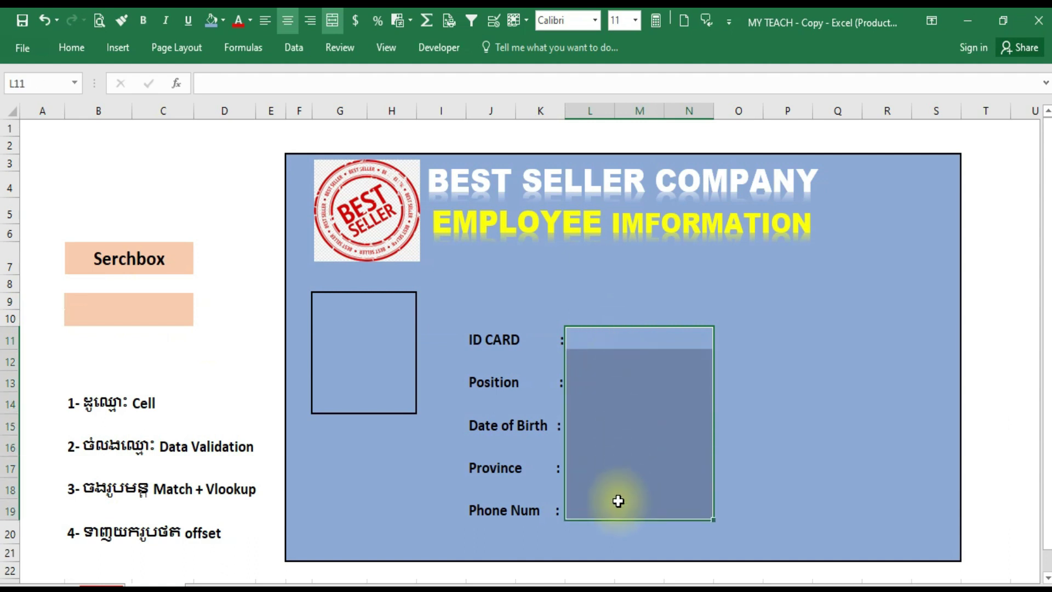
left_click(163, 309)
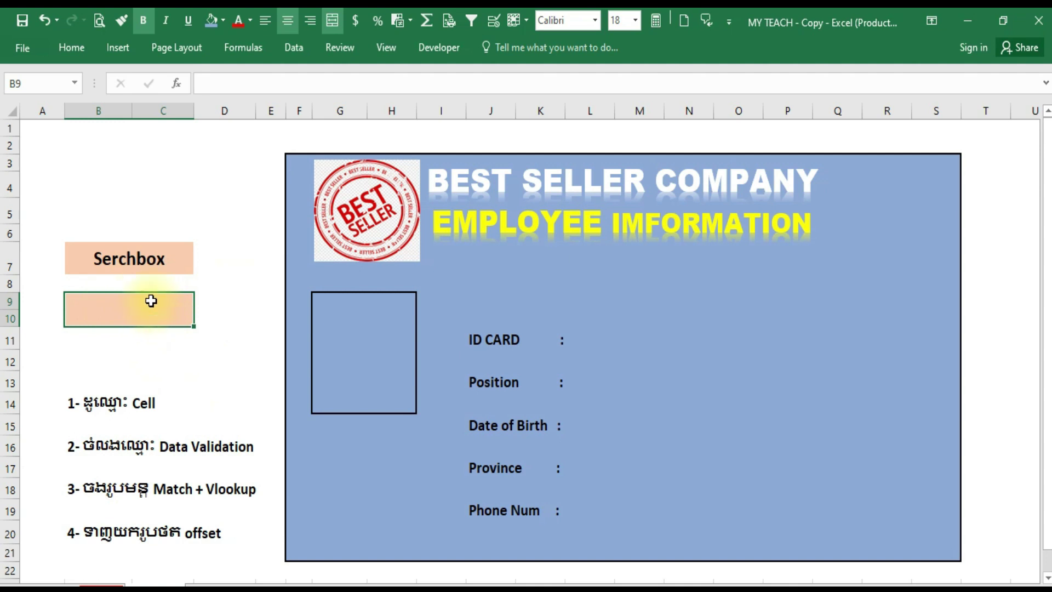
left_click(294, 46)
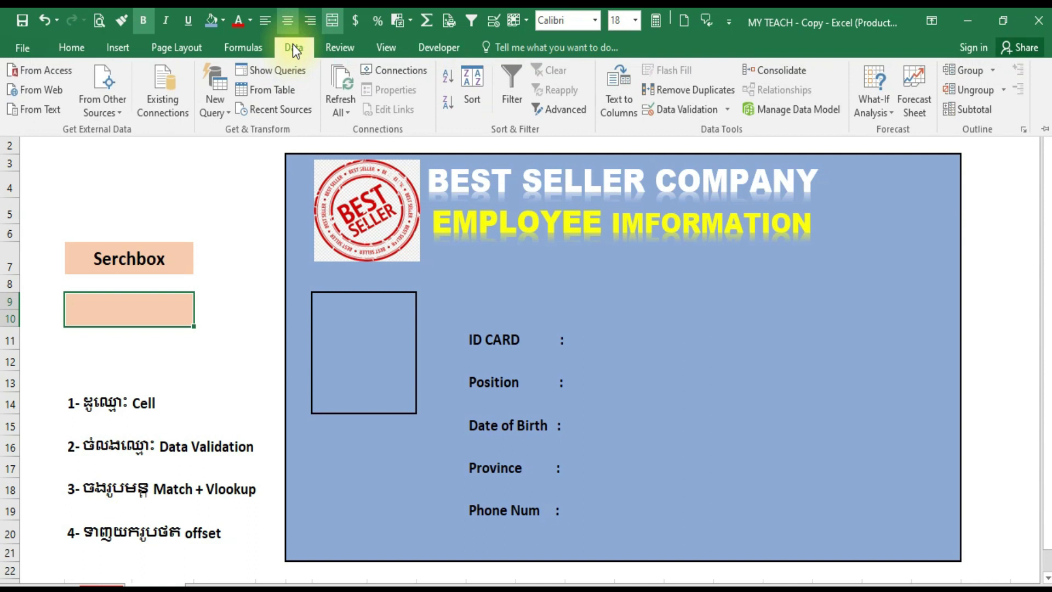
Give B9 List data validation sourced from the five staff names in the namelist range
left_click(684, 113)
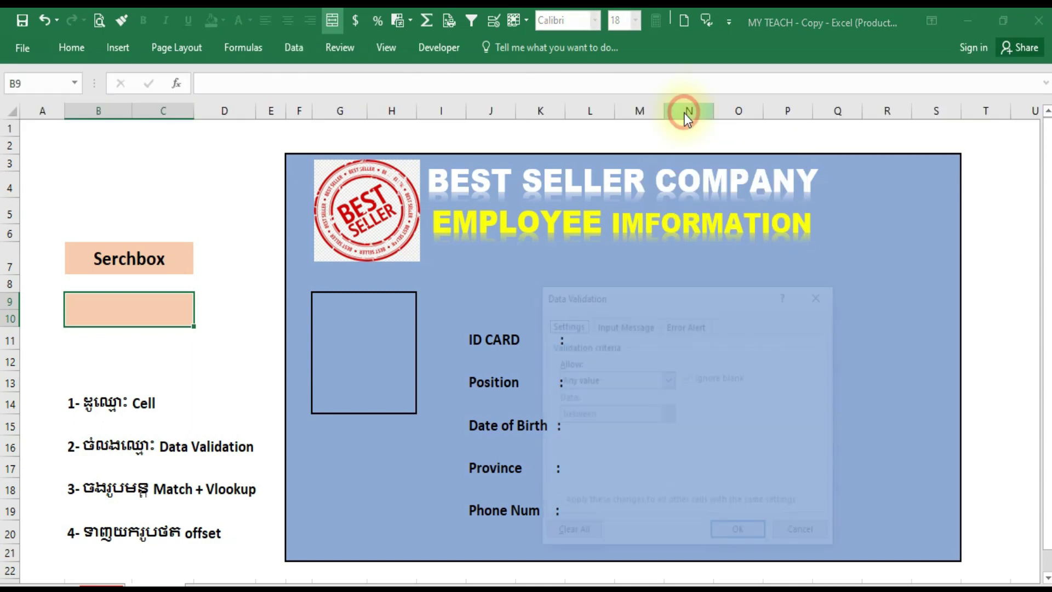
left_click_drag(671, 304, 656, 207)
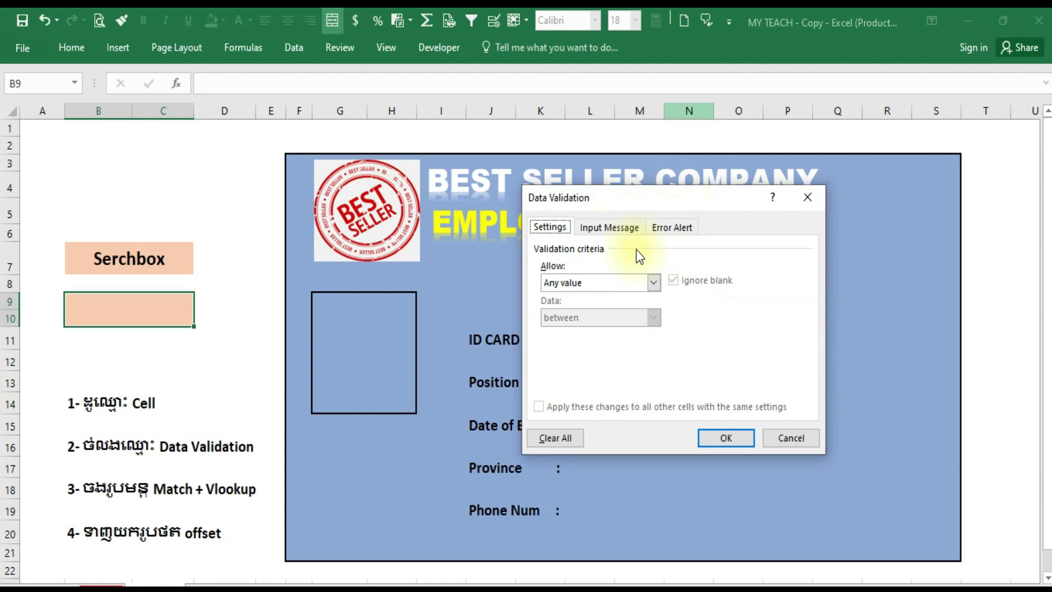
left_click(653, 283)
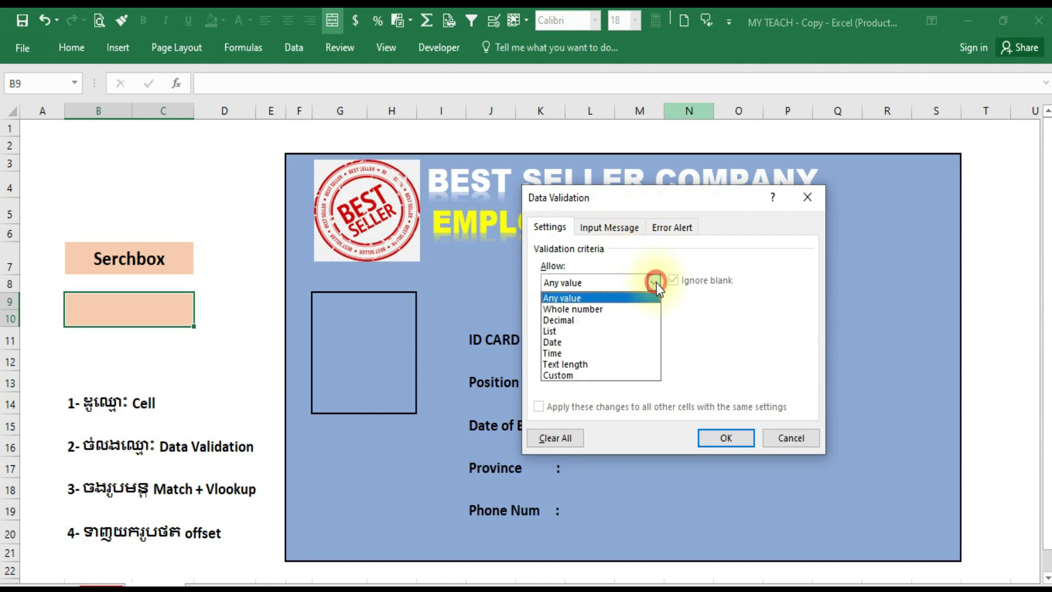
left_click(567, 331)
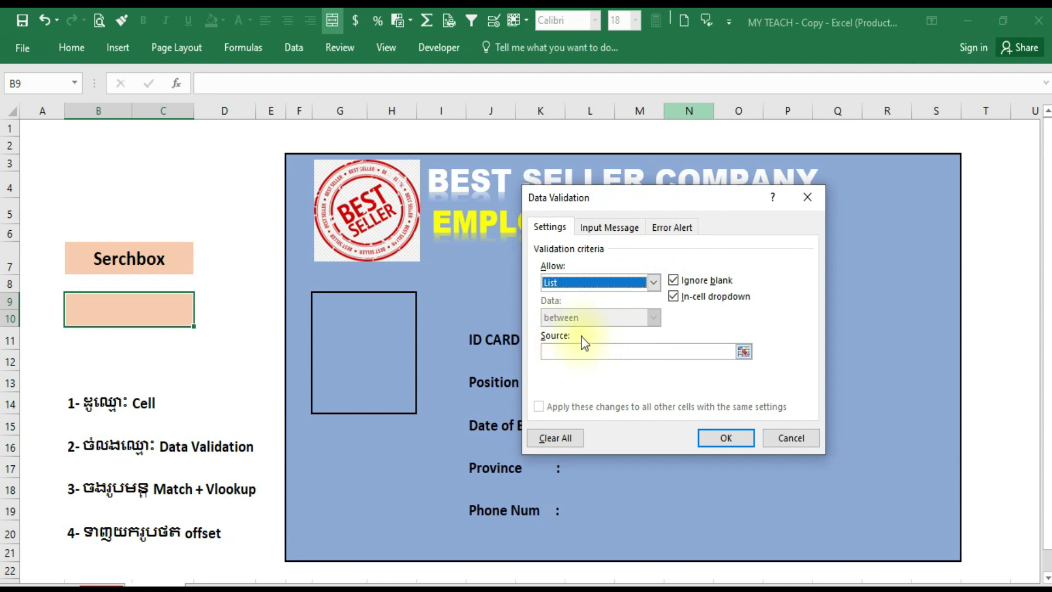
left_click(582, 351)
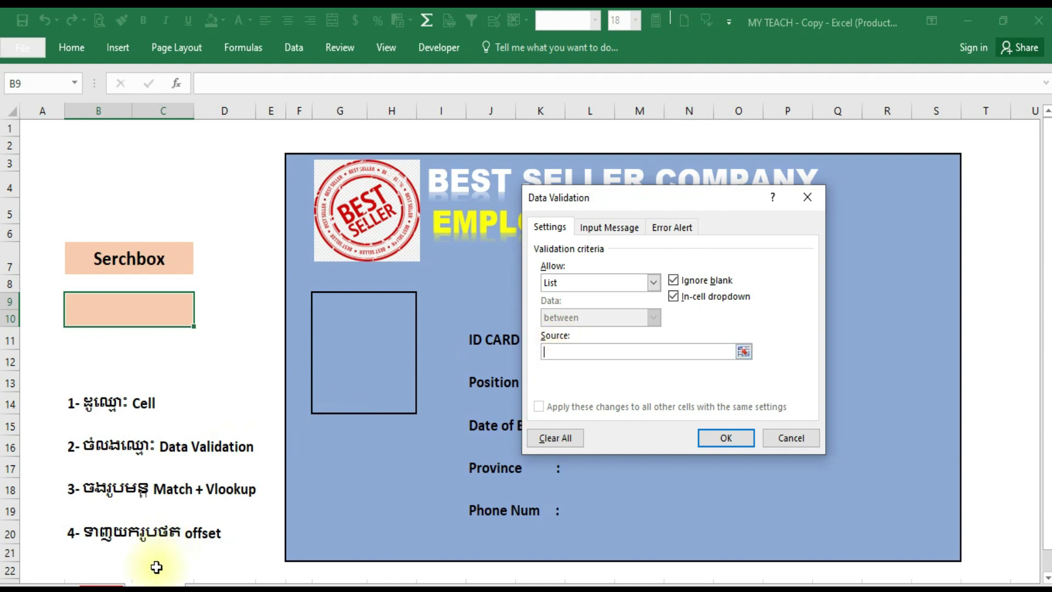
left_click(102, 585)
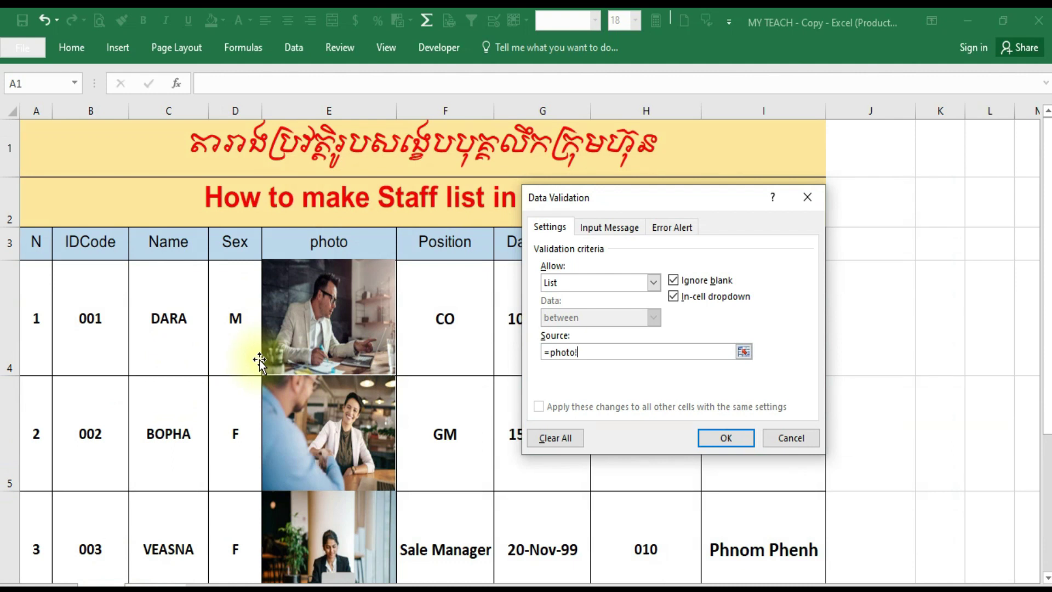
left_click_drag(160, 303, 154, 578)
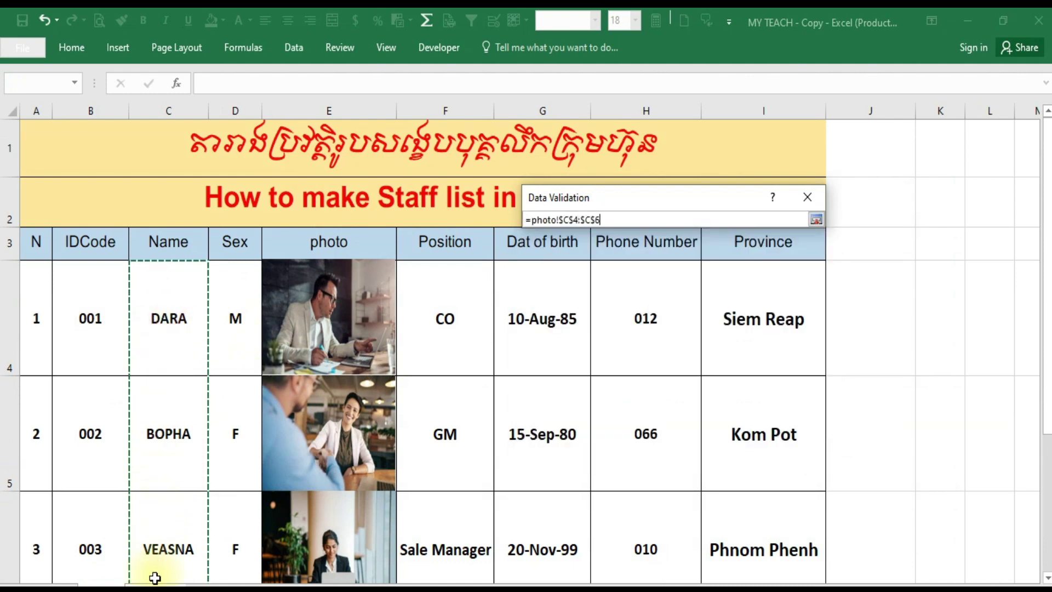
left_click_drag(155, 578, 171, 462)
scroll(180, 324, "up", 1)
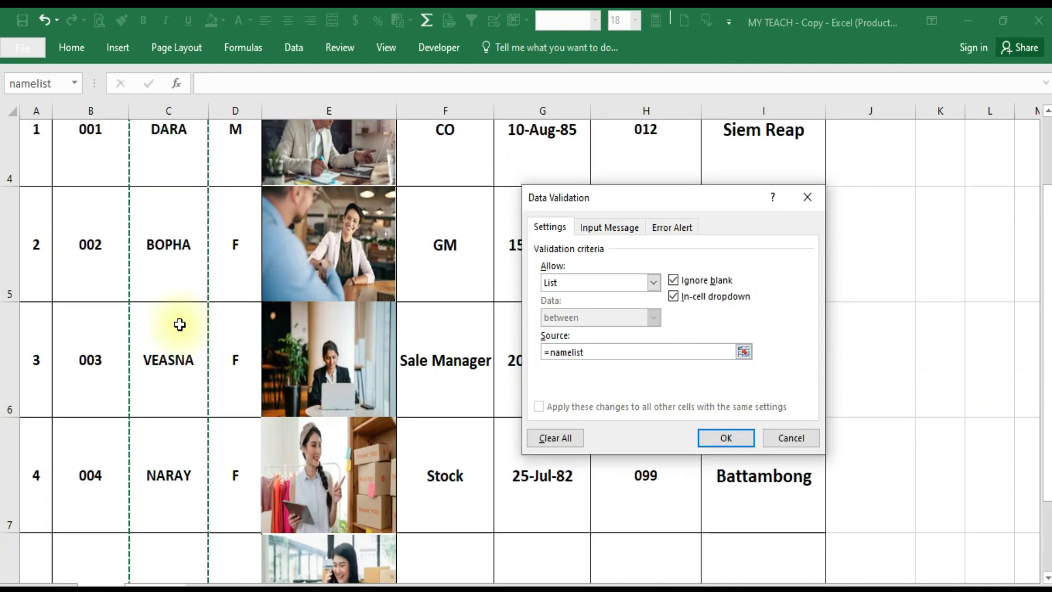
scroll(186, 296, "up", 1)
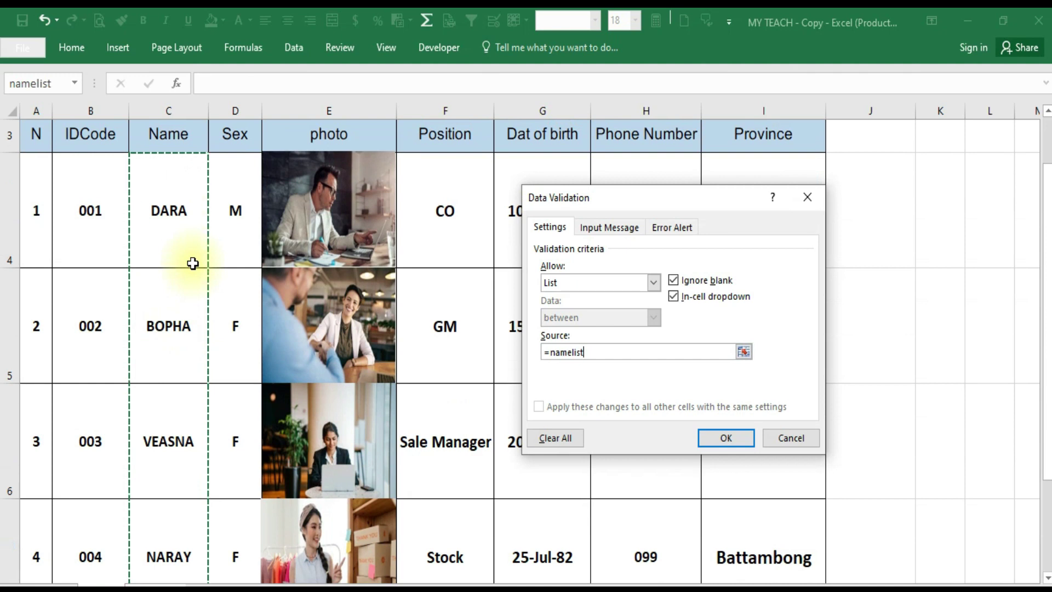
left_click(710, 435)
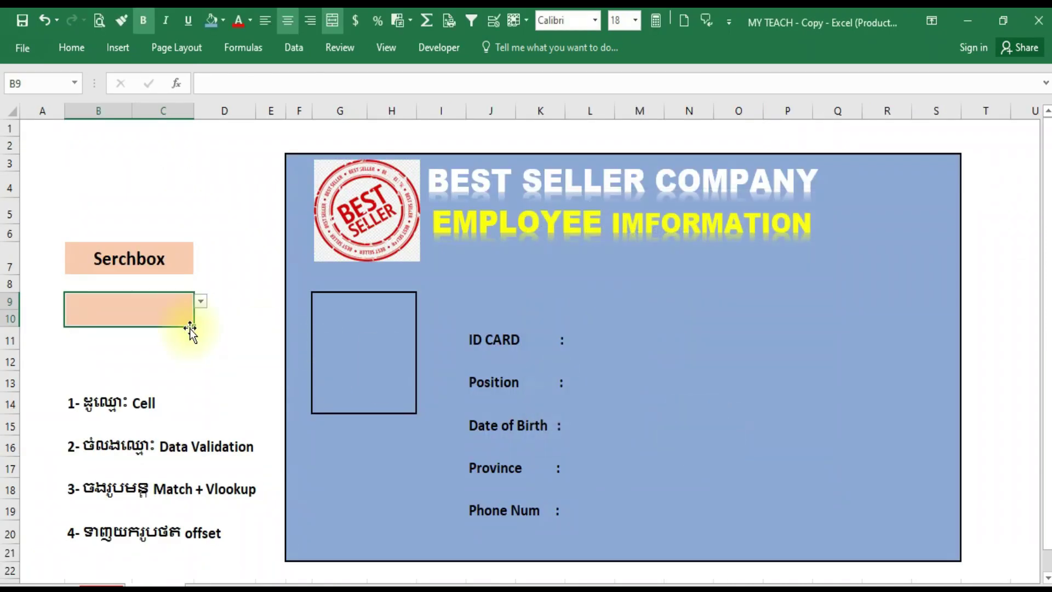
Choose DARA, then BOPHA, then NARAY from the B9 dropdown, leaving NARAY selected
left_click(201, 302)
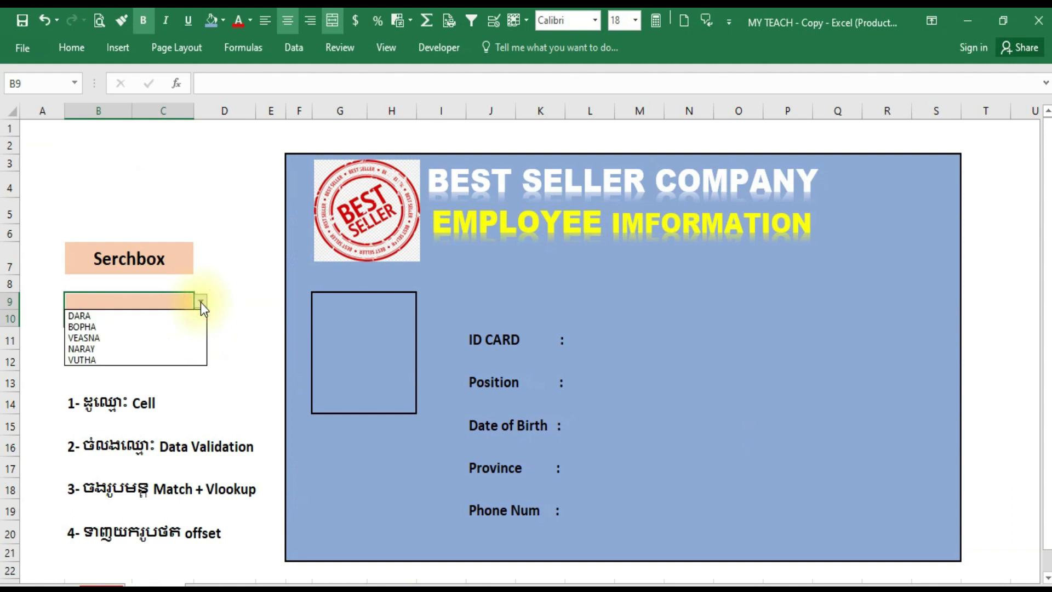
left_click(100, 316)
left_click(201, 301)
left_click(146, 322)
left_click(200, 307)
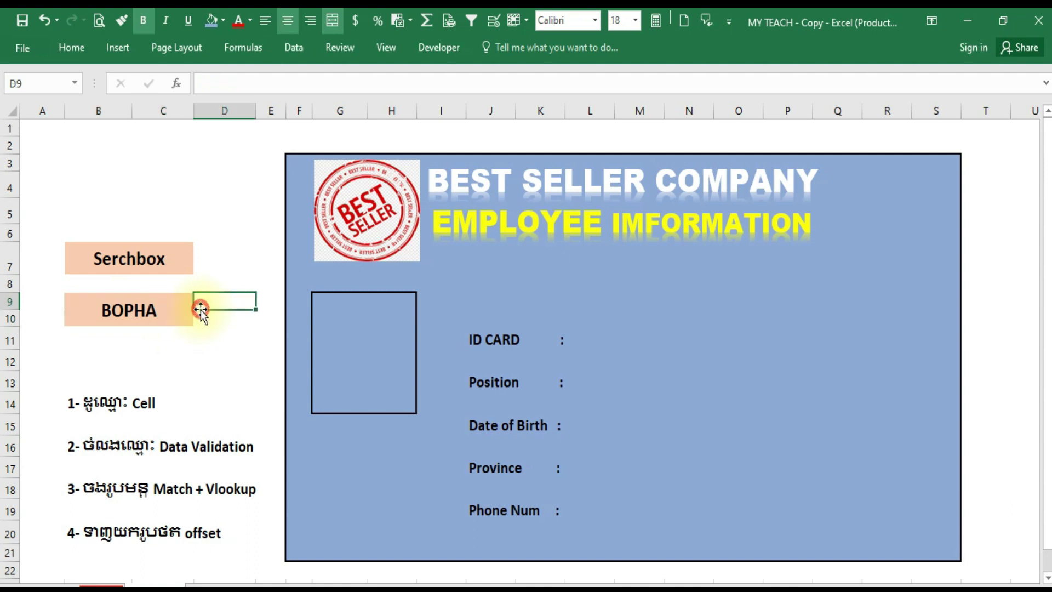
left_click(189, 307)
left_click(202, 302)
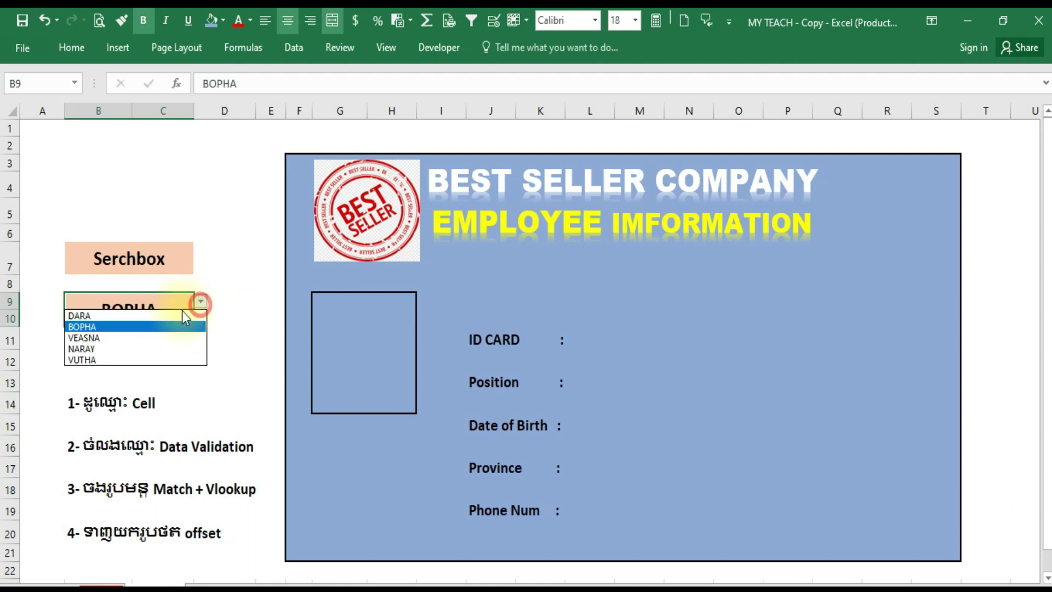
left_click(116, 349)
left_click(214, 355)
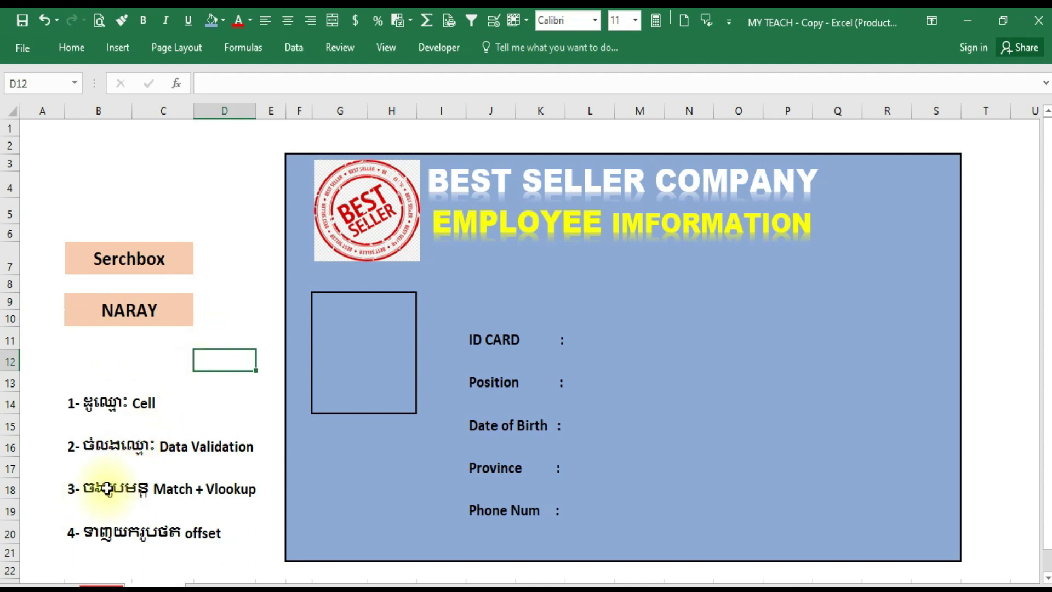
left_click(178, 490)
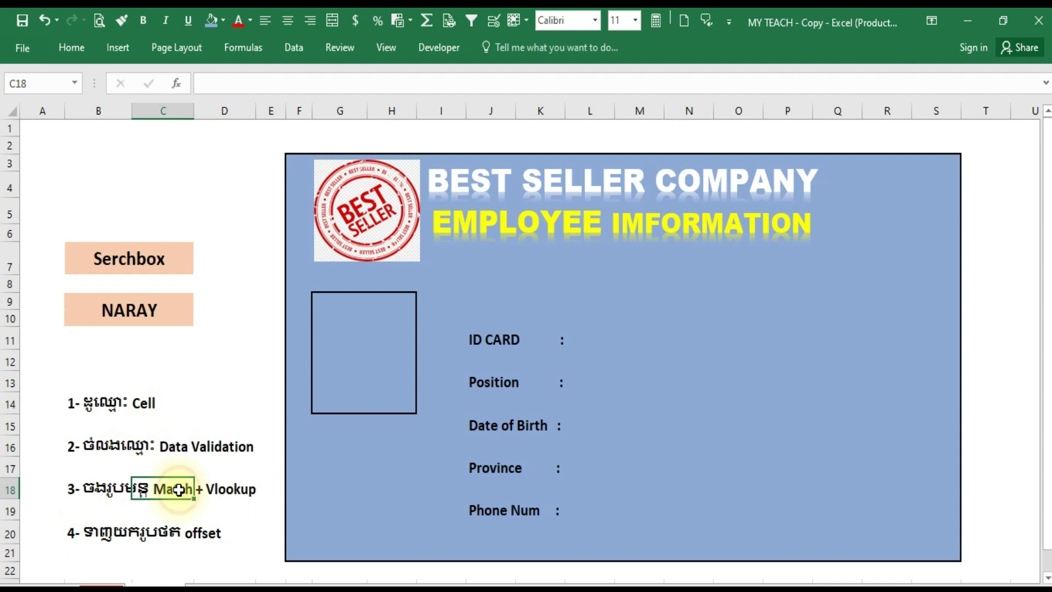
left_click(230, 489)
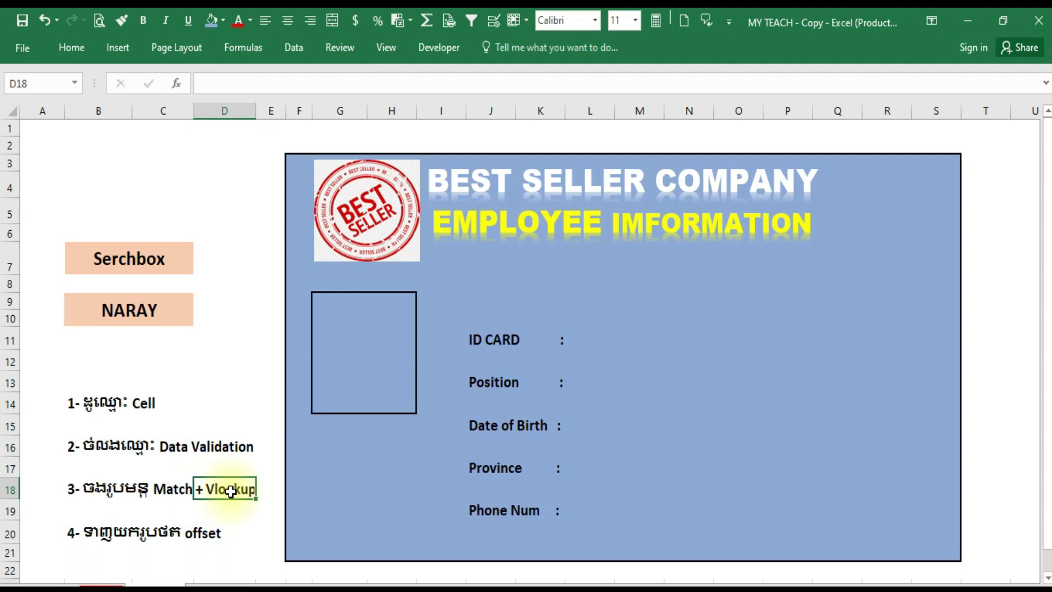
left_click(360, 341)
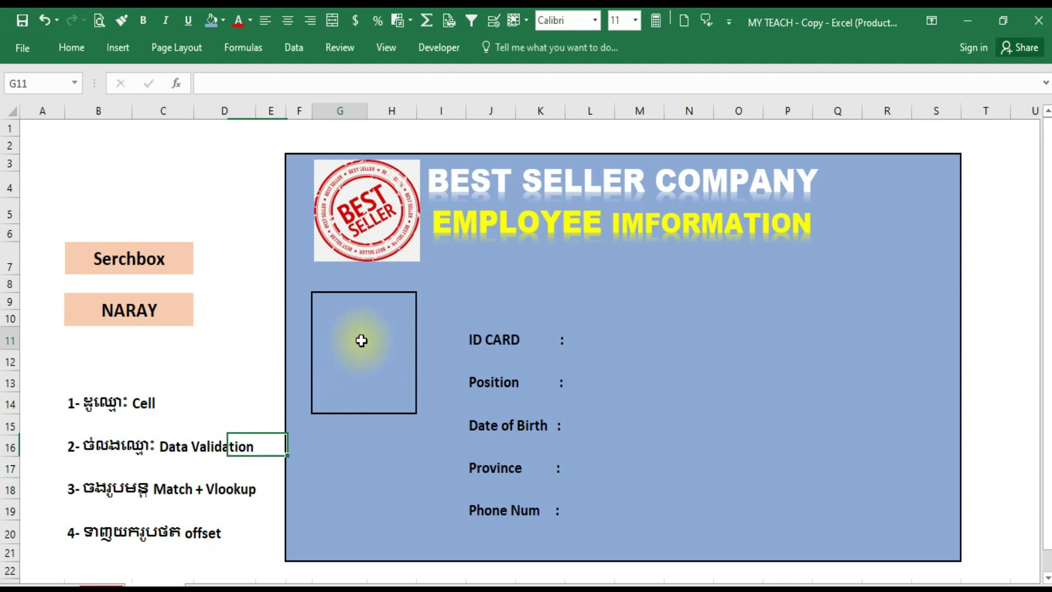
left_click(657, 305)
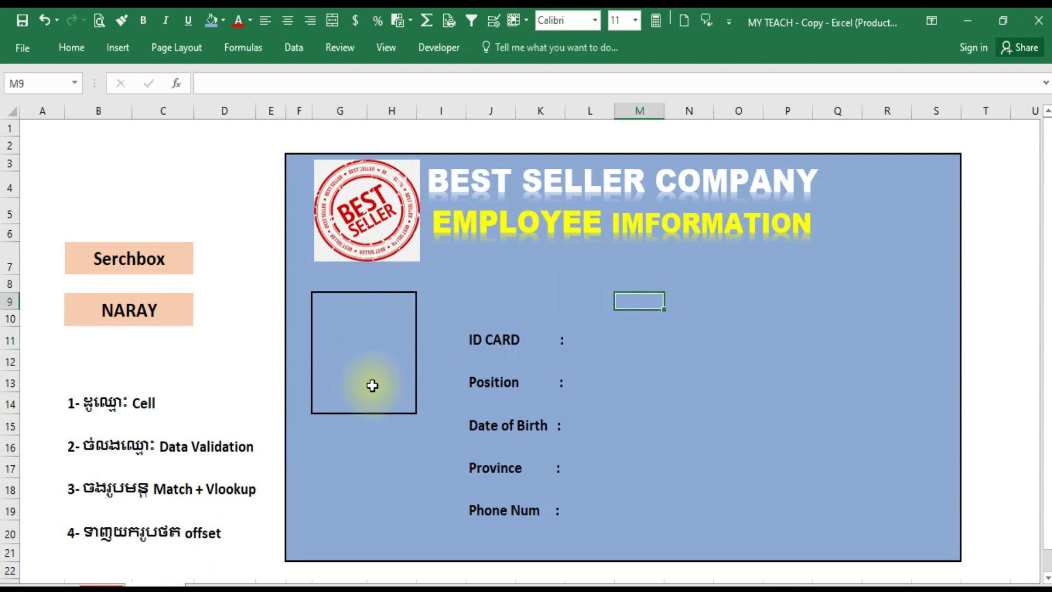
left_click(359, 354)
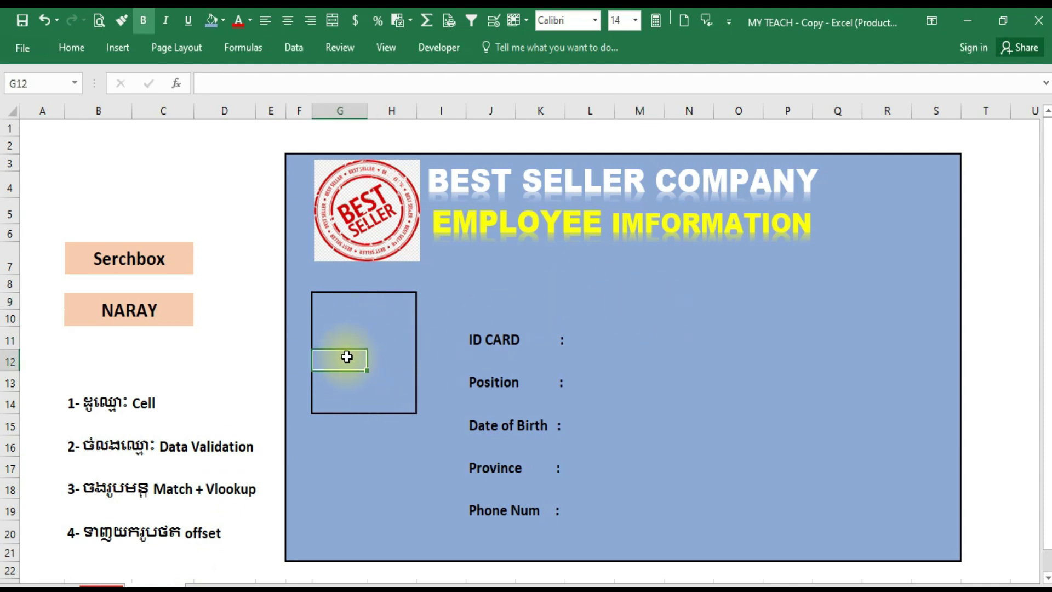
left_click(354, 337)
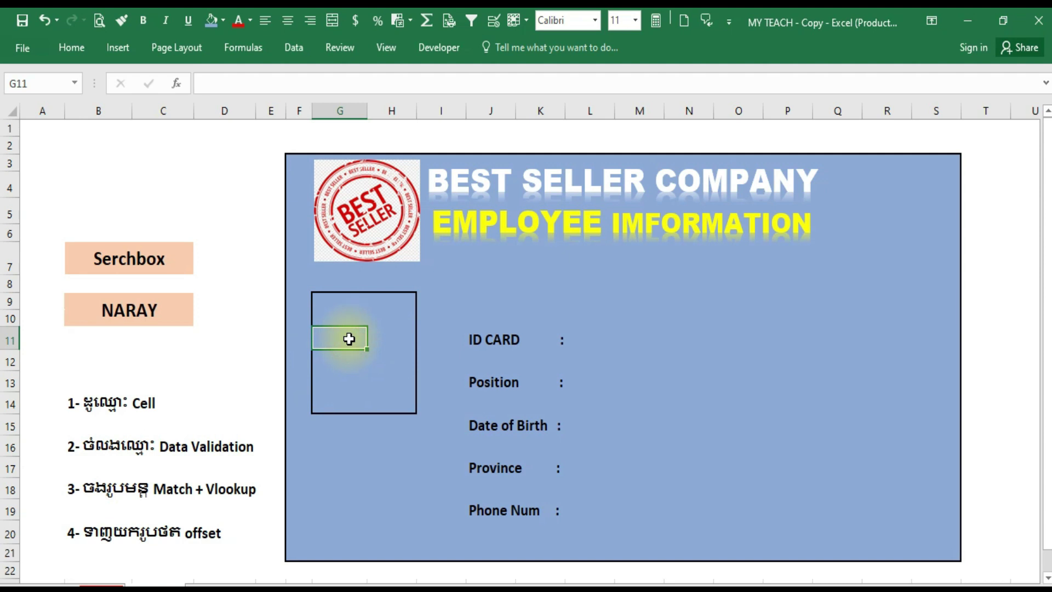
Enter =MATCH(B9,namelist,0) in G11 so it returns NARAY's list position, 4
type("=m")
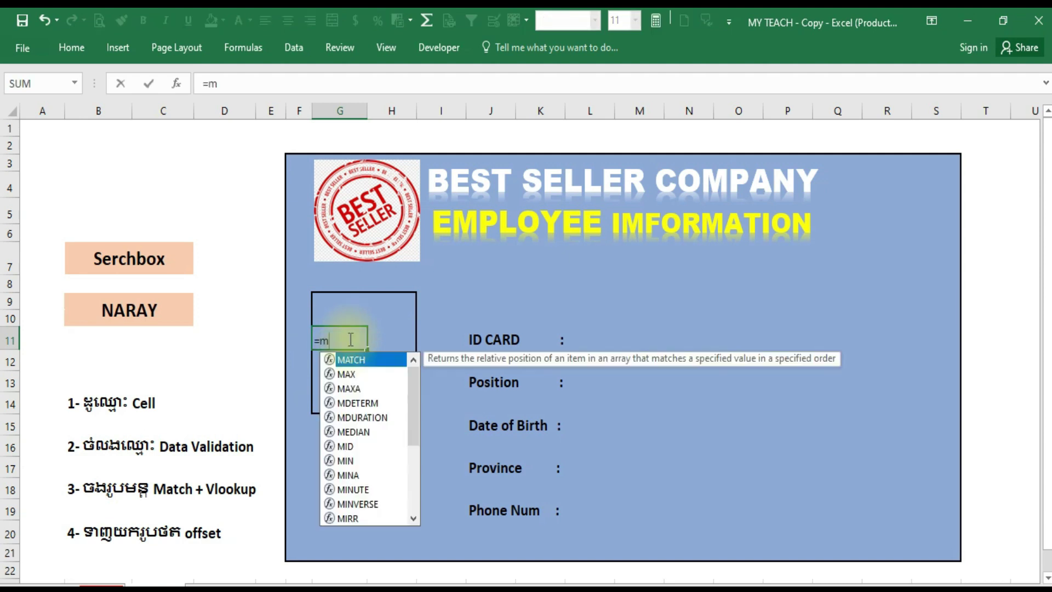
type("a")
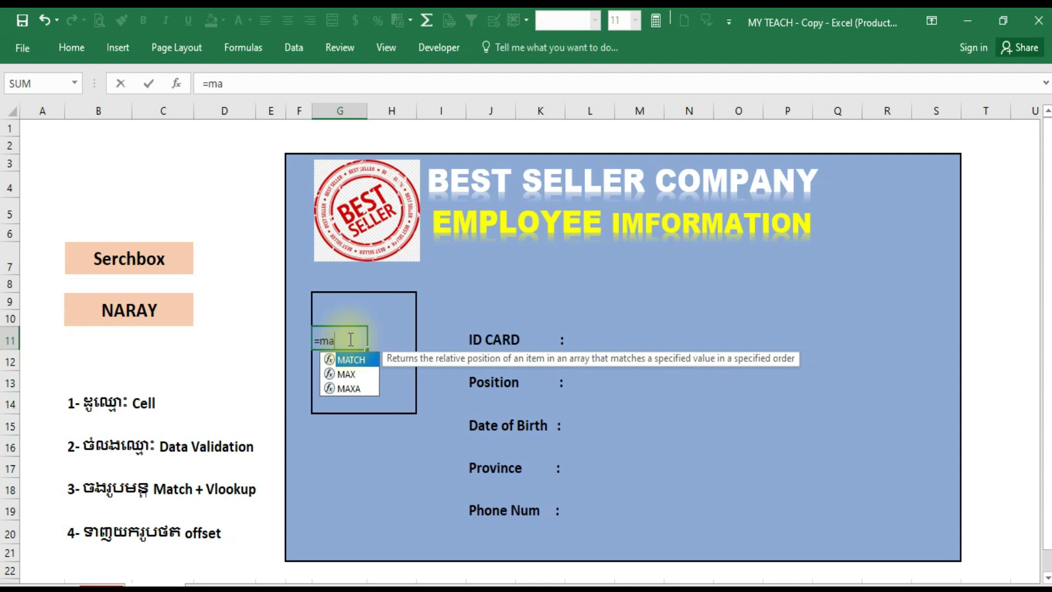
type("tch")
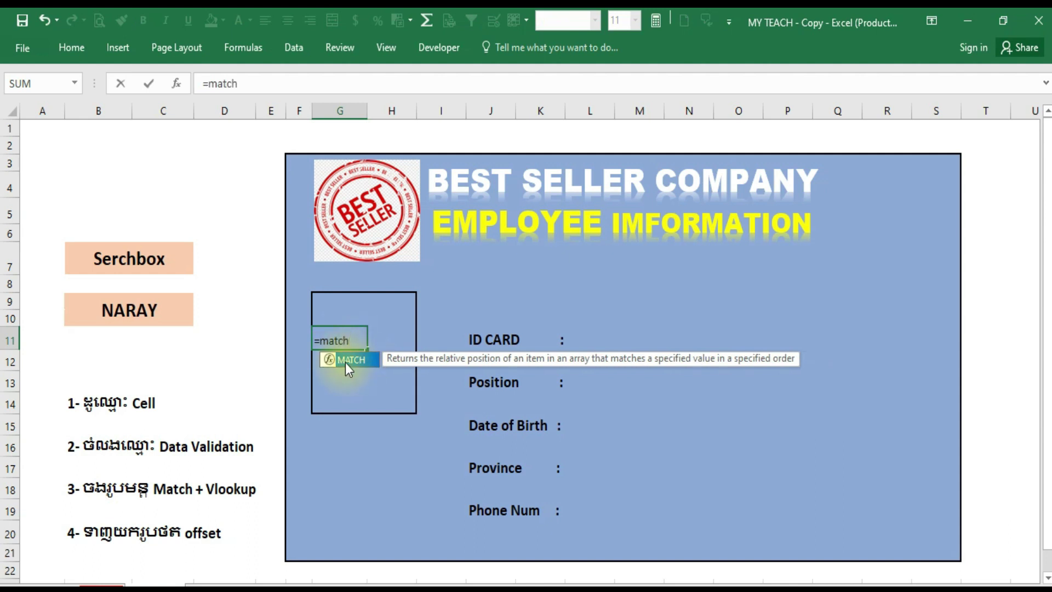
double_click(349, 363)
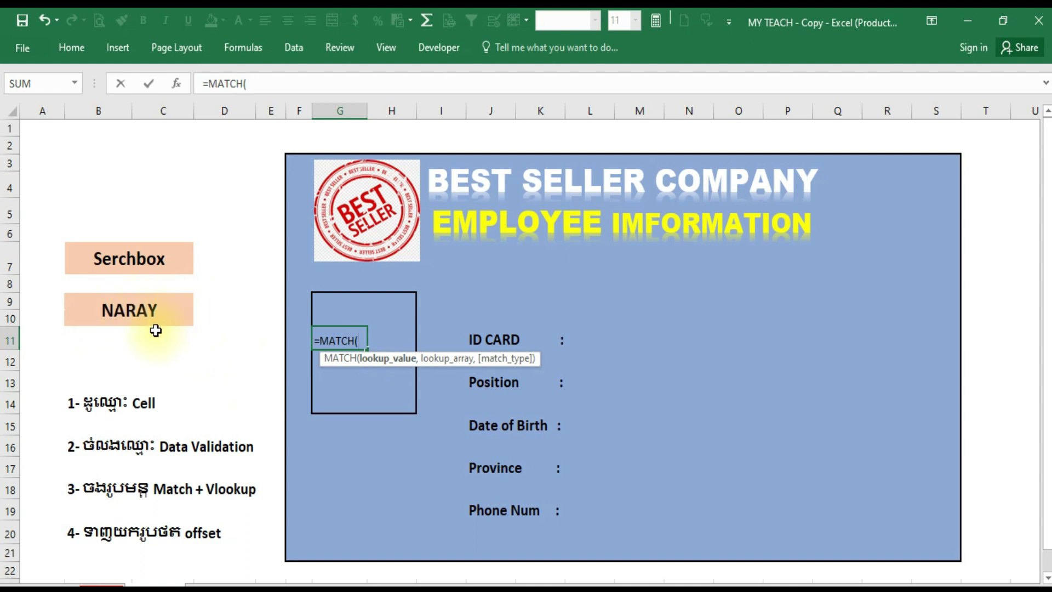
left_click(148, 310)
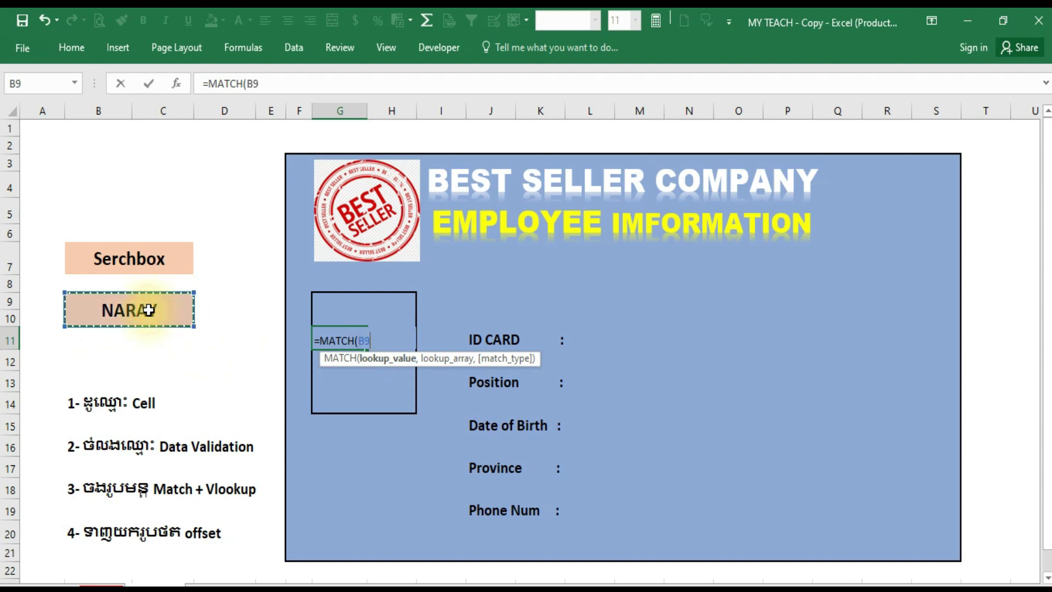
type(",")
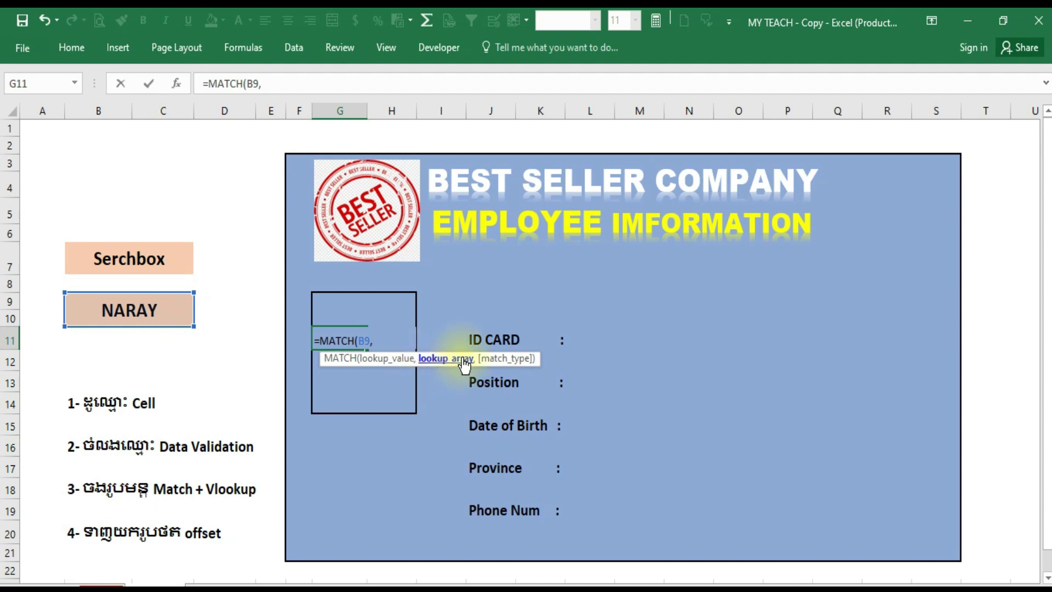
left_click(109, 584)
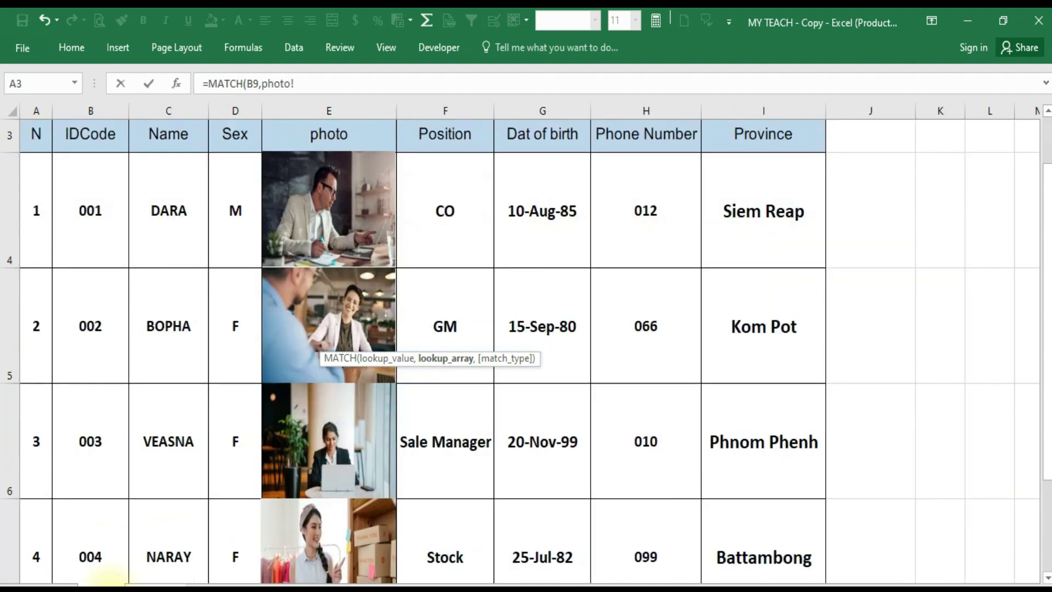
left_click(175, 178)
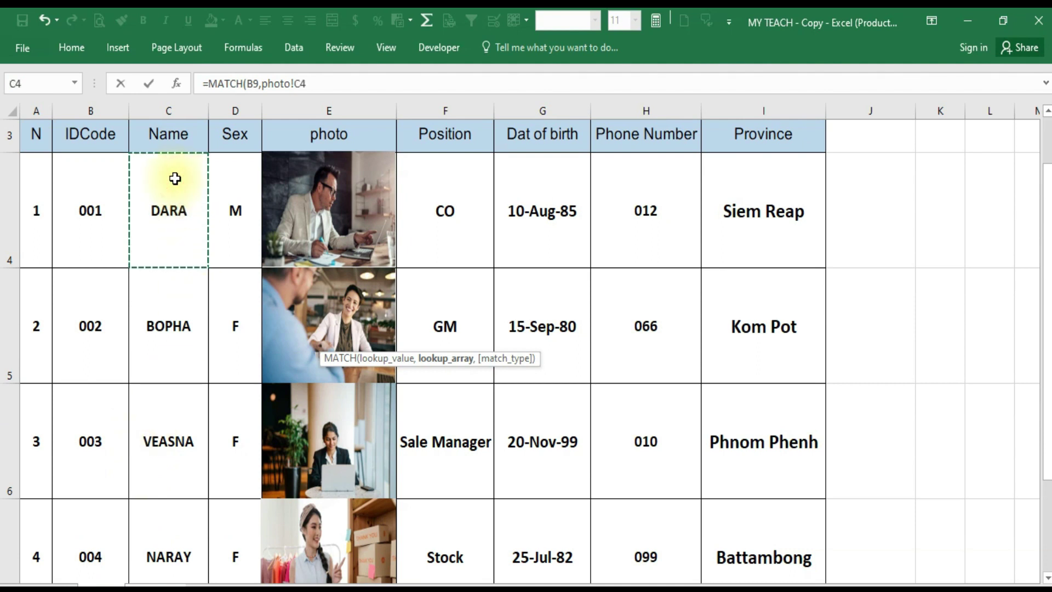
mouse_move(175, 178)
left_mouse_down()
mouse_move(151, 573)
mouse_move(172, 448)
left_mouse_up()
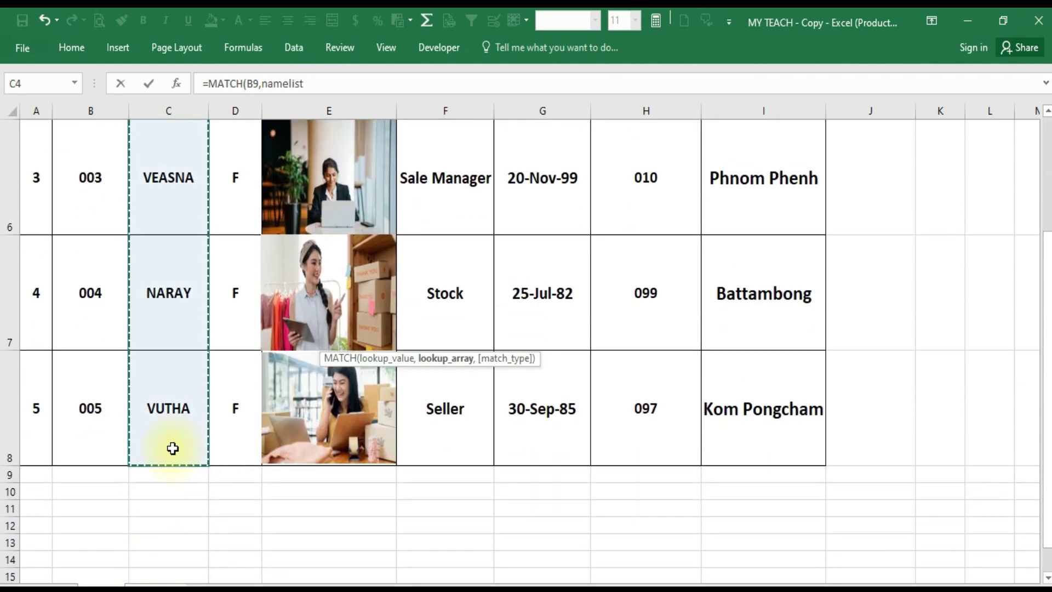
type(",")
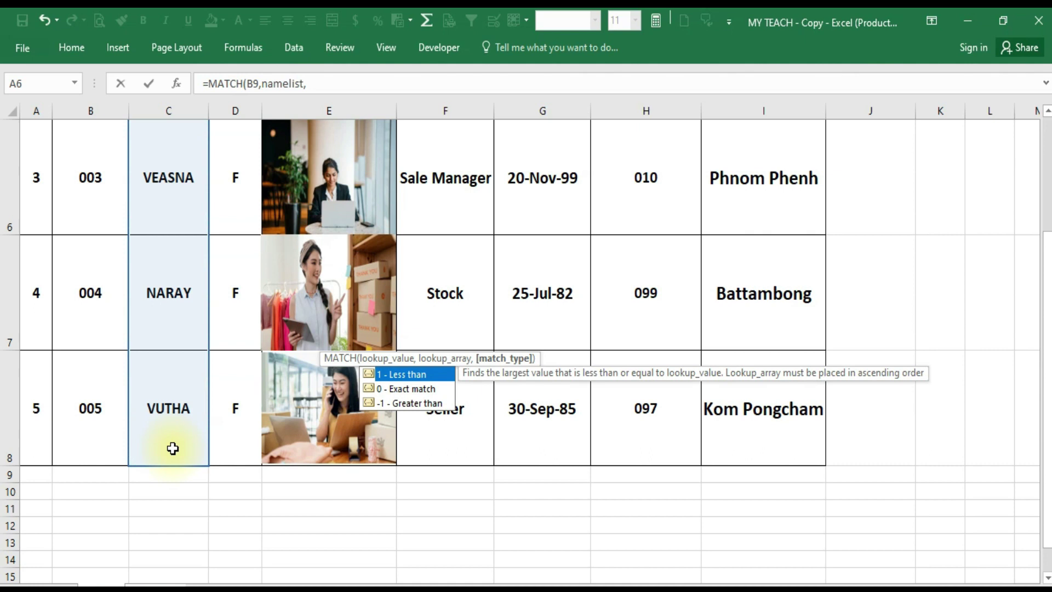
type("0")
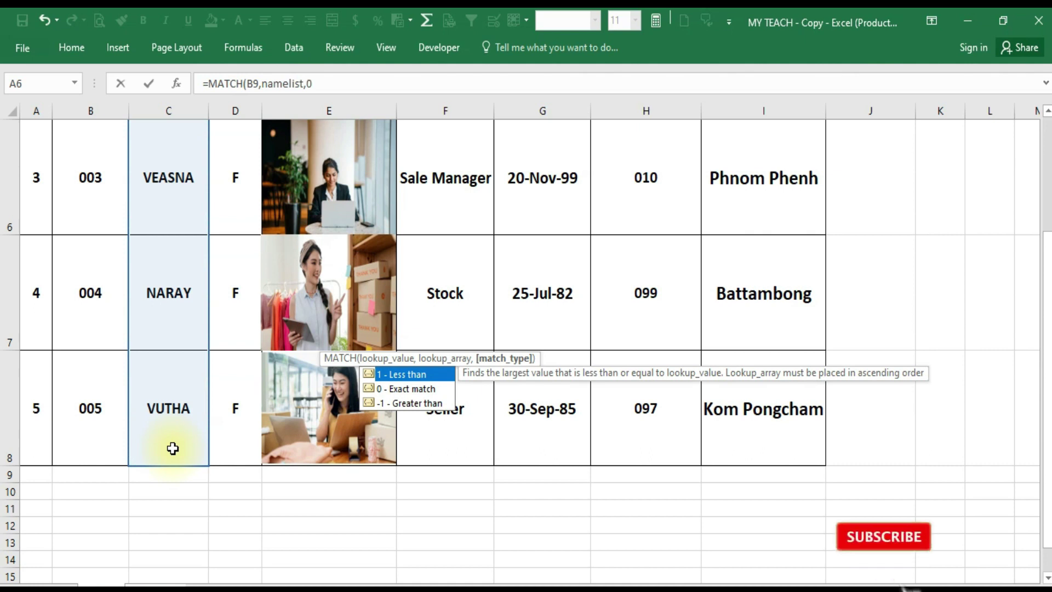
type(")")
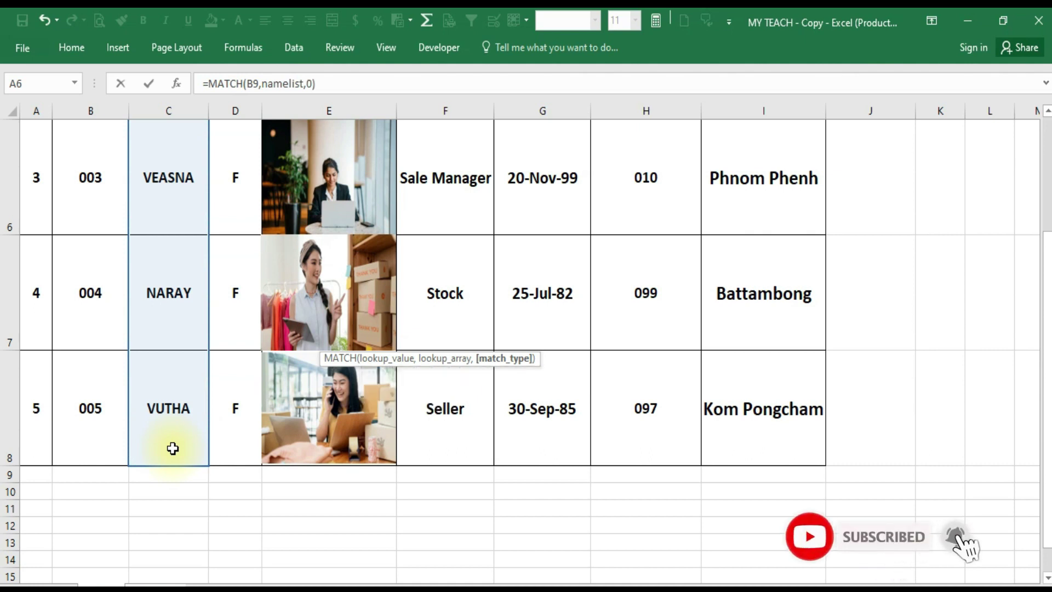
key("Return")
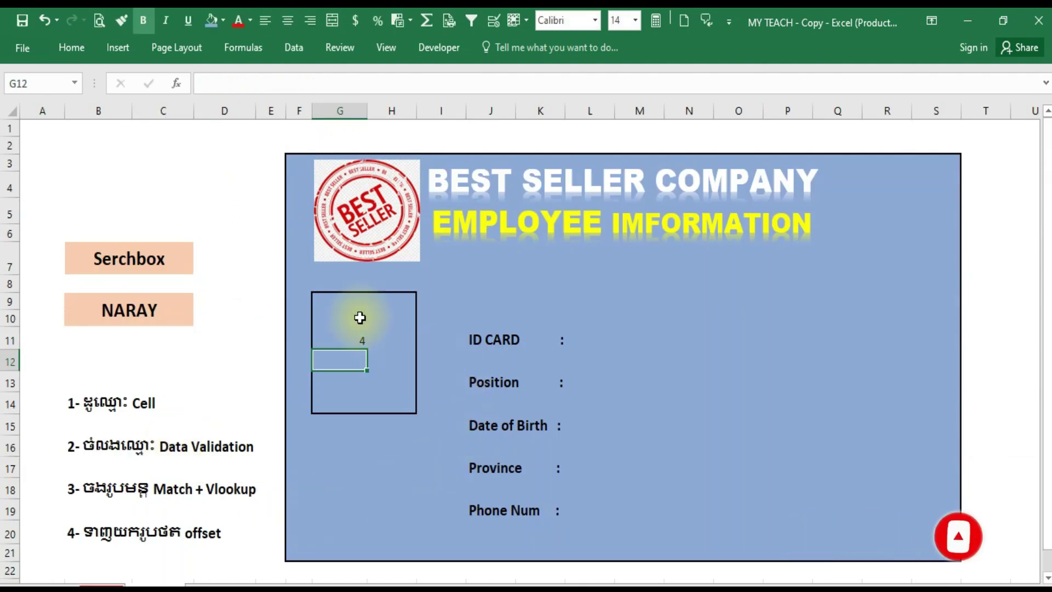
Choose VEASNA from the name dropdown in search cell B9
left_click(357, 336)
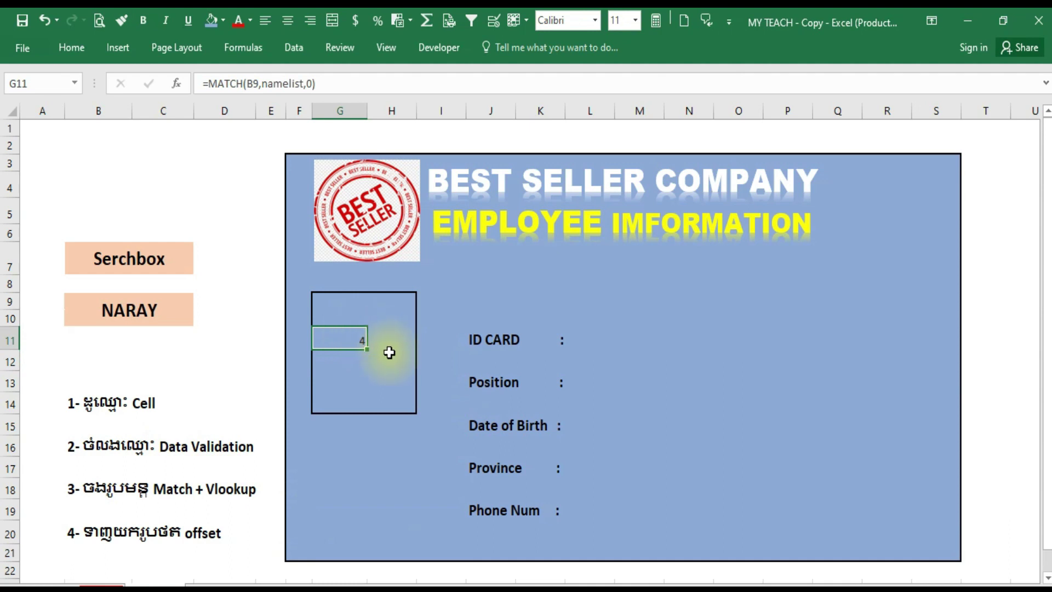
left_click(183, 306)
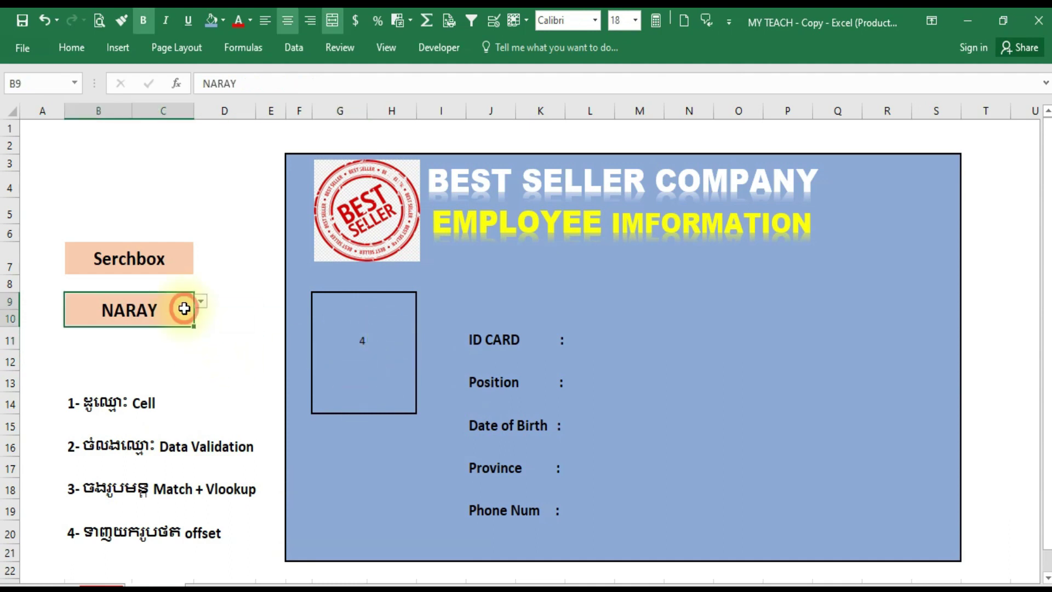
left_click(205, 303)
left_click(190, 306)
left_click(202, 303)
left_click(97, 339)
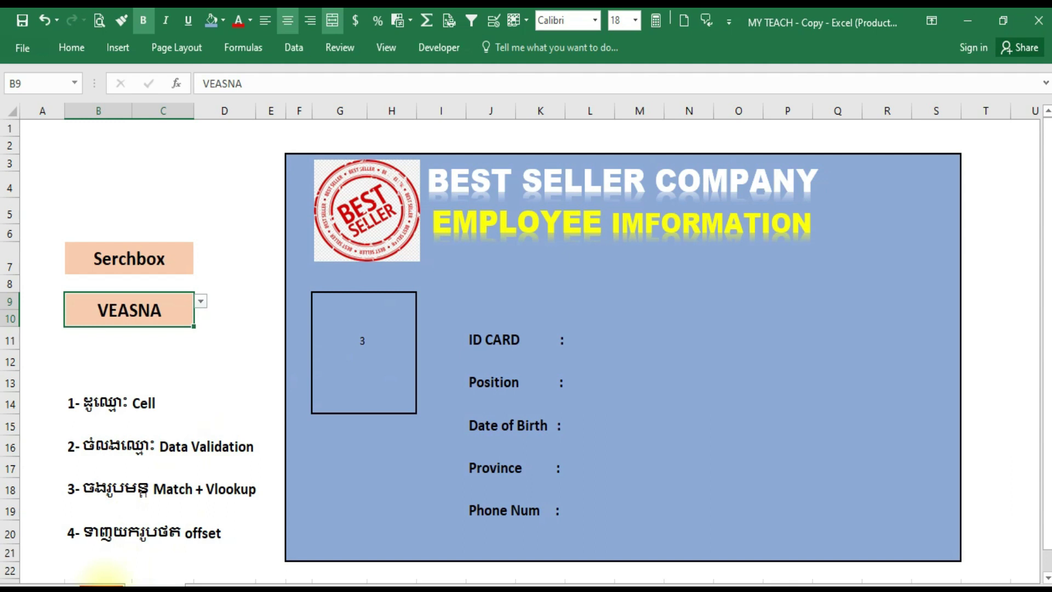
Confirm on the staff-list sheet that VEASNA is the third employee, then return to the card
left_click(104, 582)
scroll(160, 350, "up", 2)
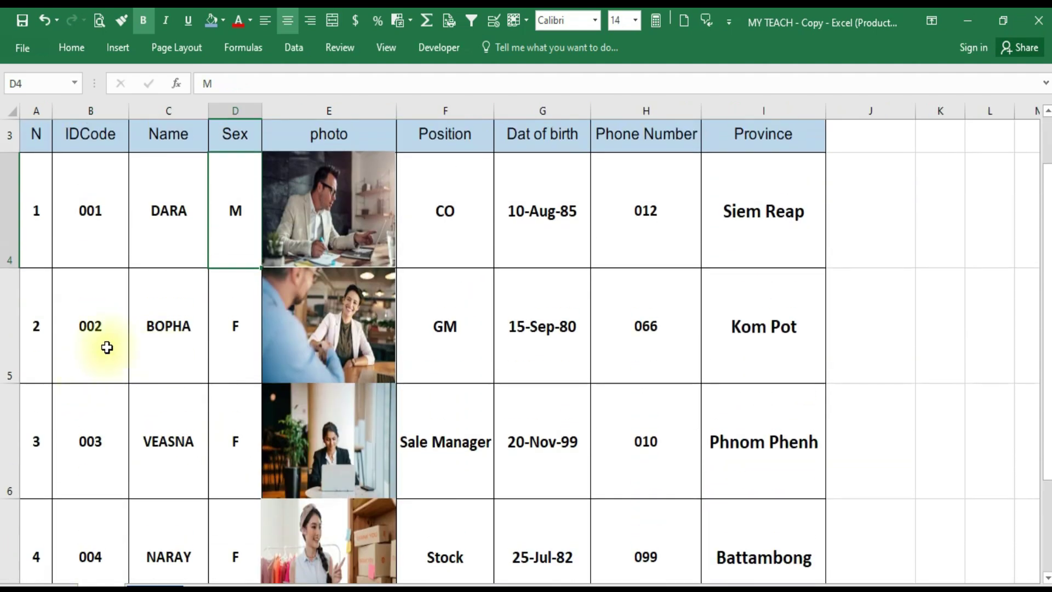
left_click(29, 440)
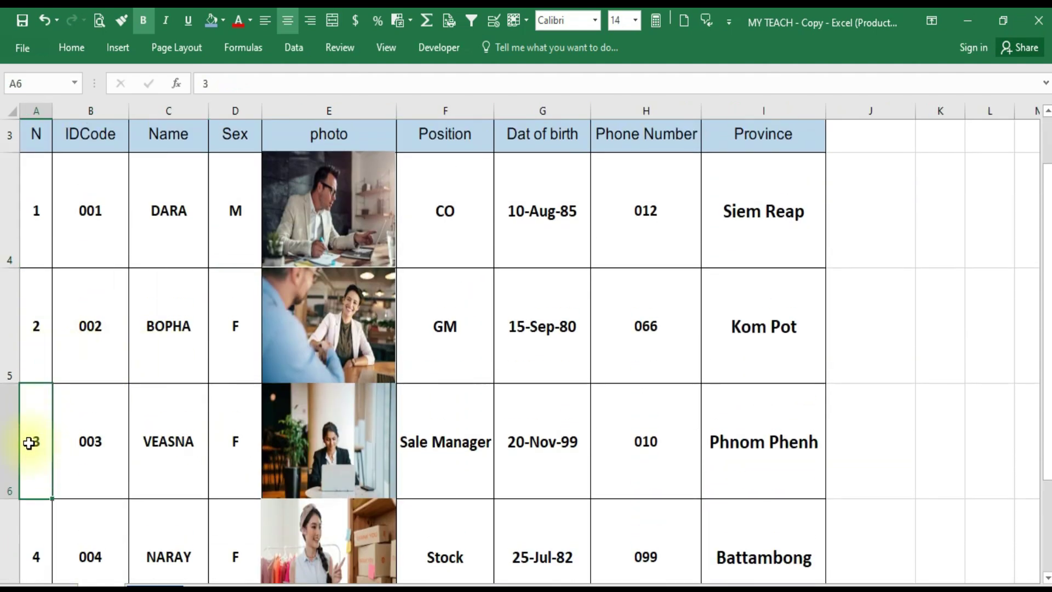
left_click(184, 453)
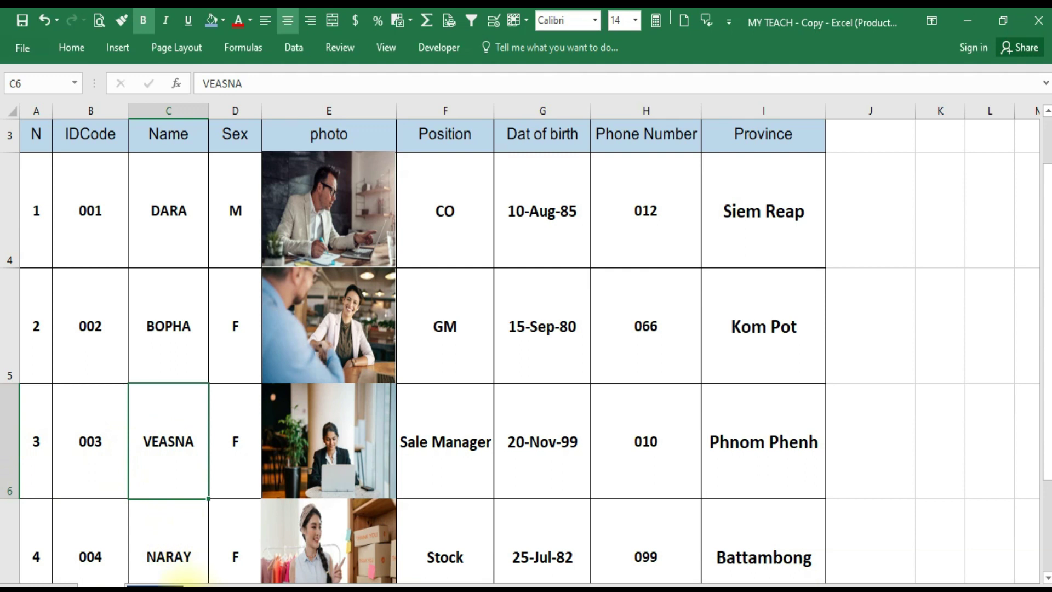
left_click(101, 588)
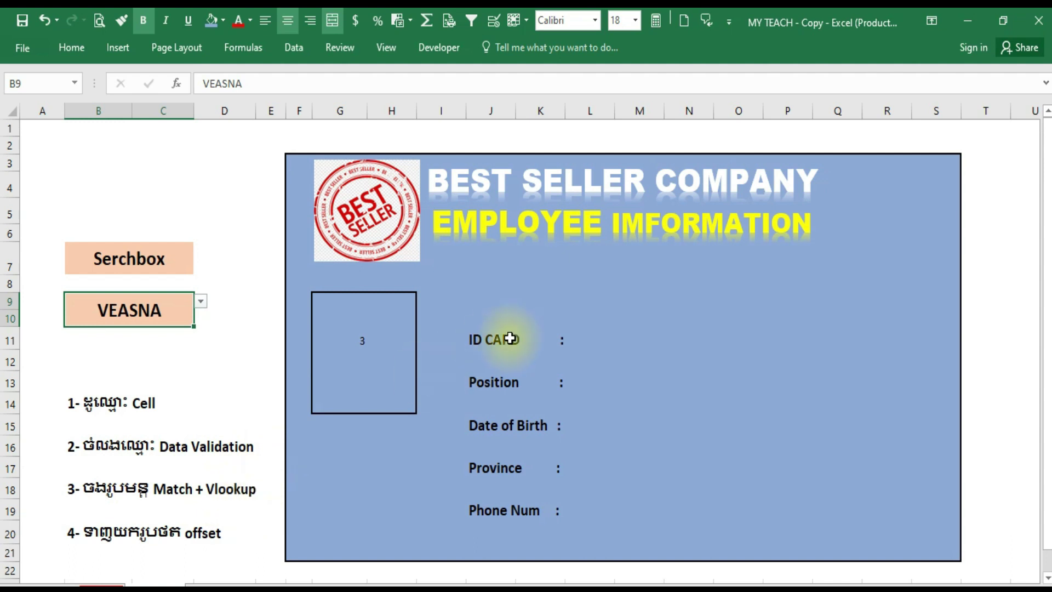
left_click(609, 338)
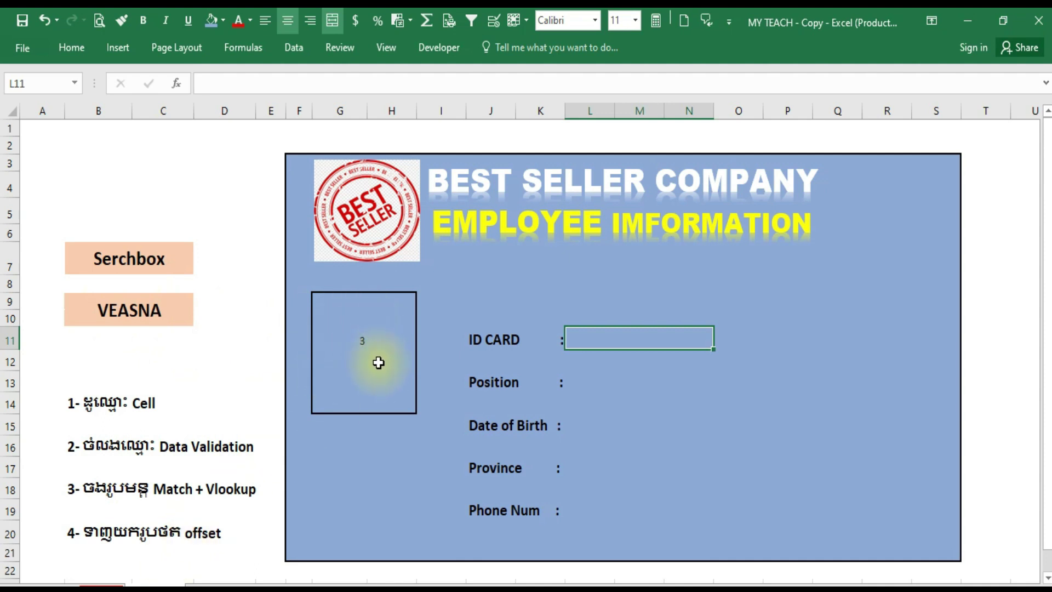
left_click(101, 584)
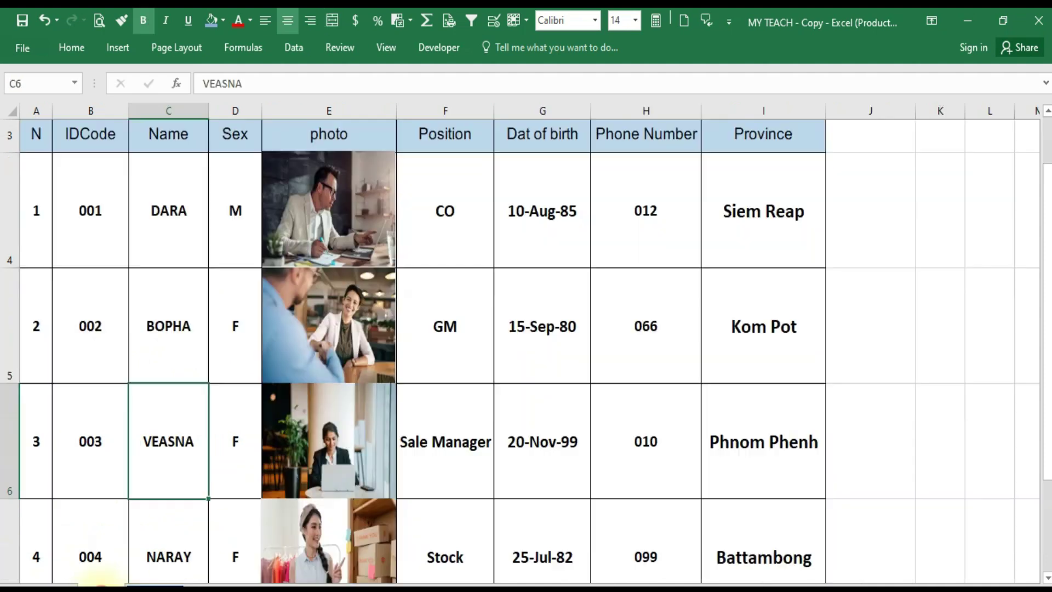
left_click(36, 458)
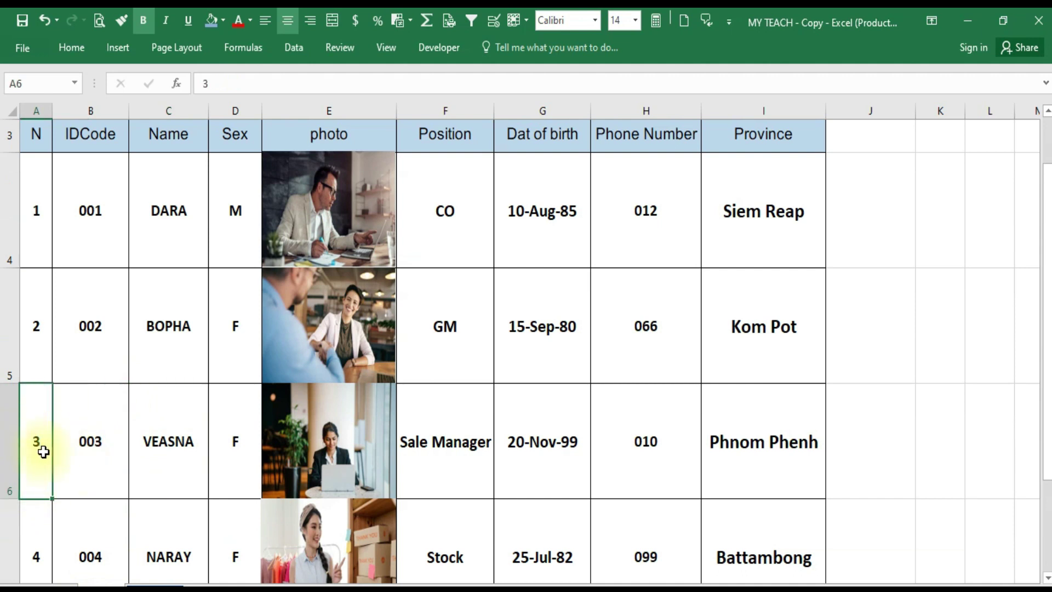
left_click(93, 449)
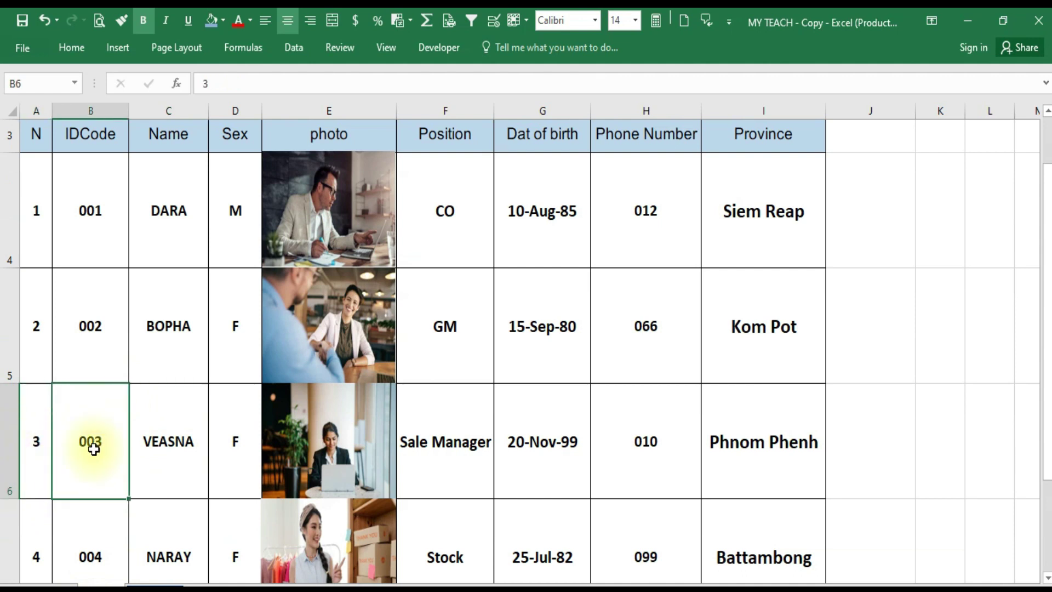
left_click(156, 452)
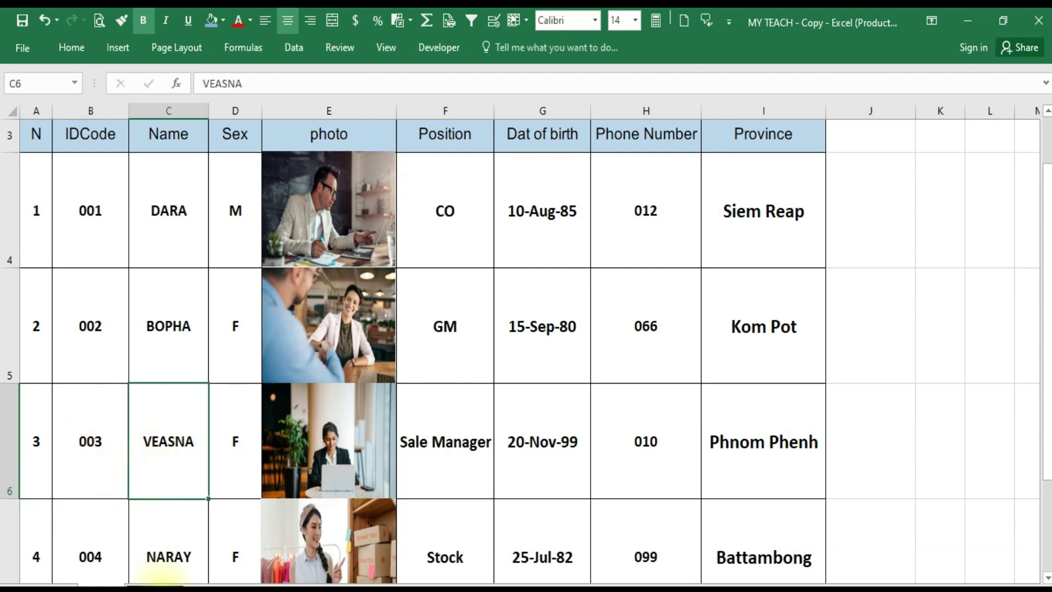
left_click(164, 585)
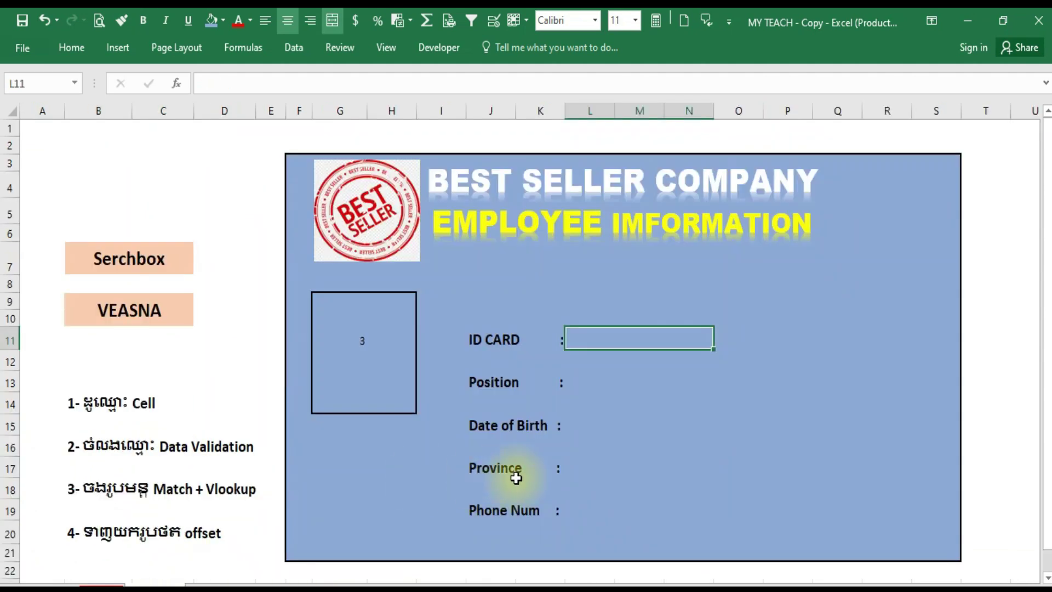
Link the ID CARD cell L11 to the position box with =G11, showing 3
double_click(712, 330)
type("=")
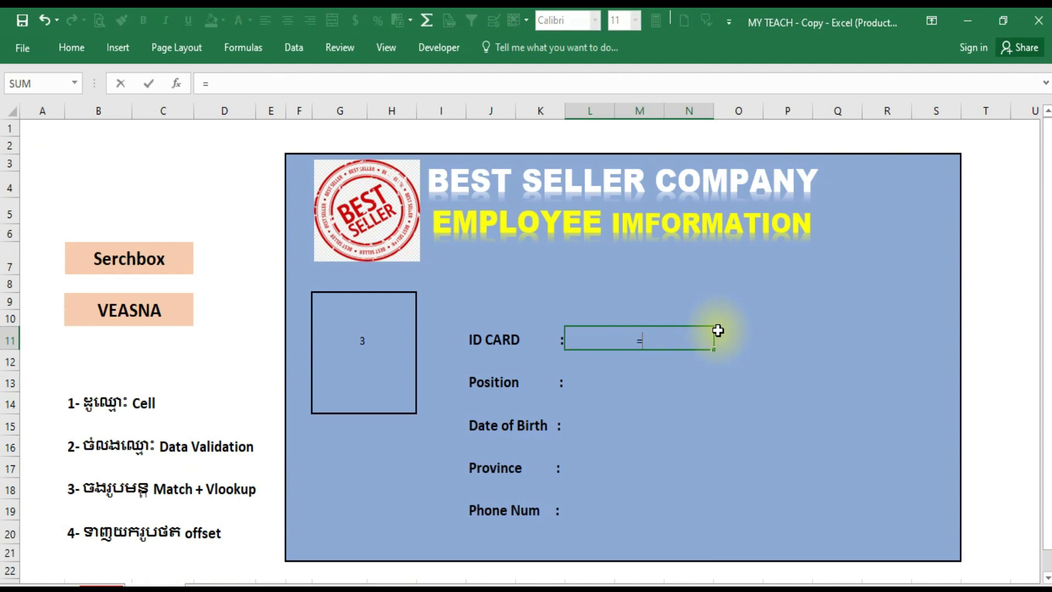
left_click(351, 340)
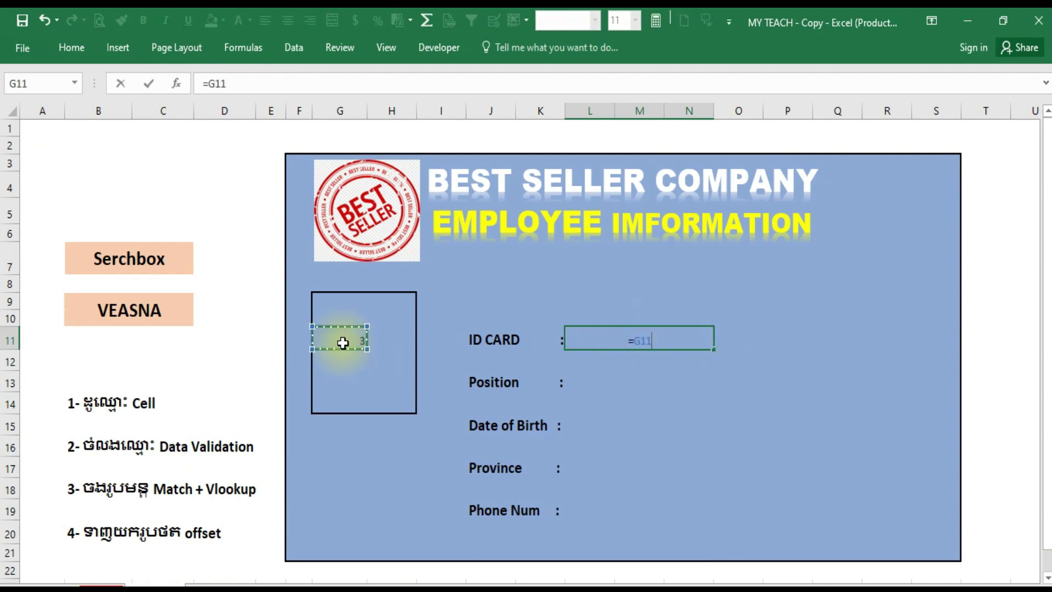
key("Return")
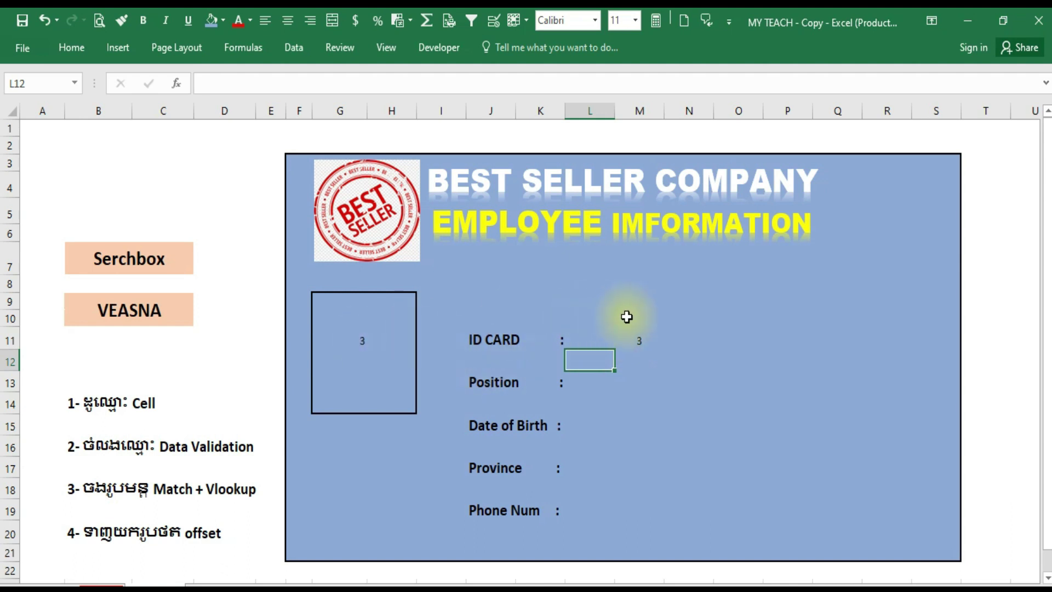
left_click(185, 310)
left_click(200, 302)
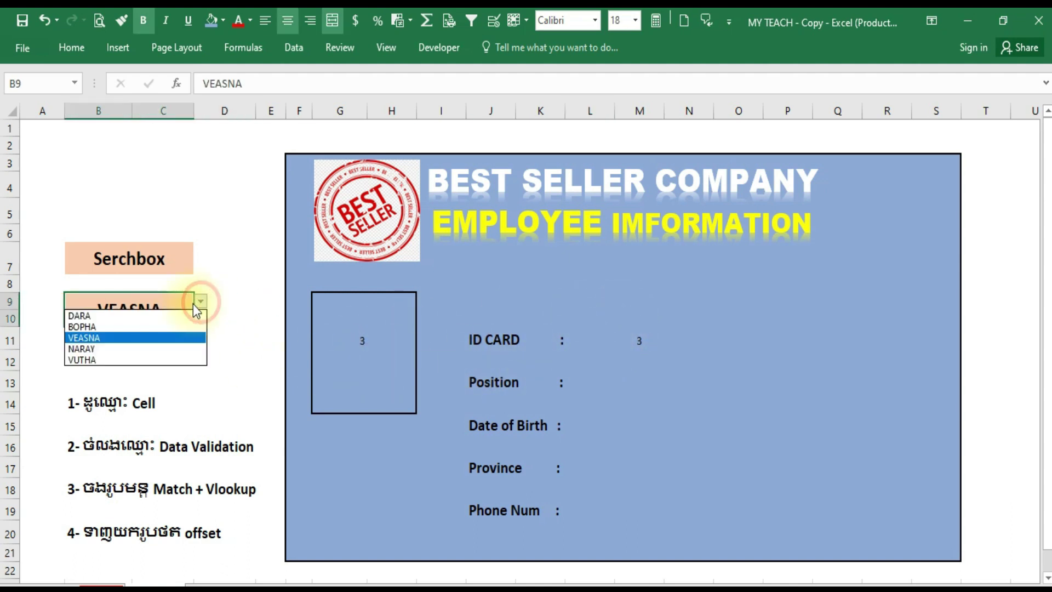
Pick DARA in B9 and confirm on the staff sheet that DARA is first, ID 001
left_click(94, 315)
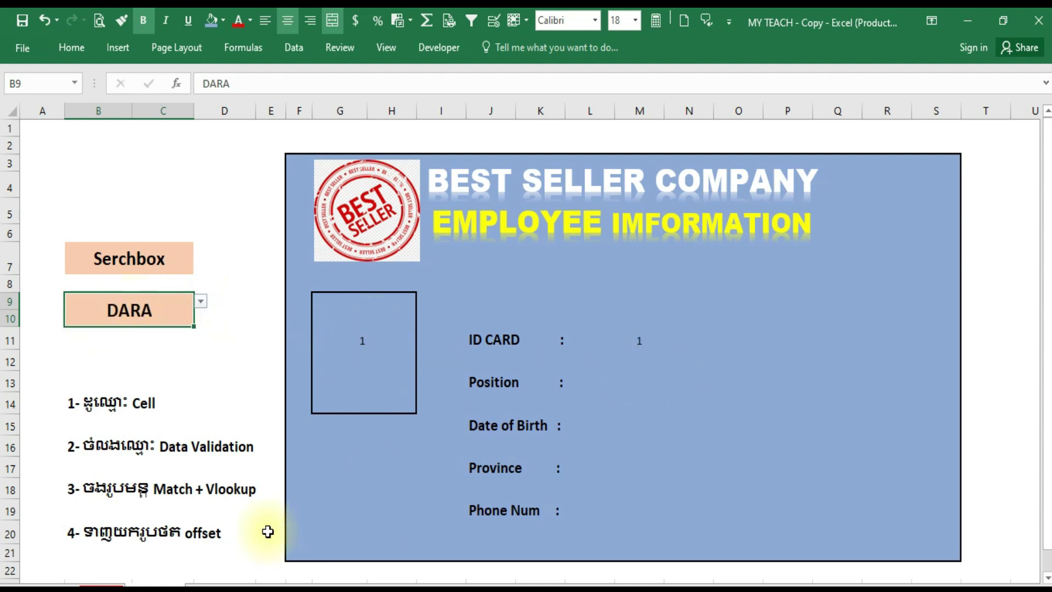
left_click(110, 583)
left_click(38, 217)
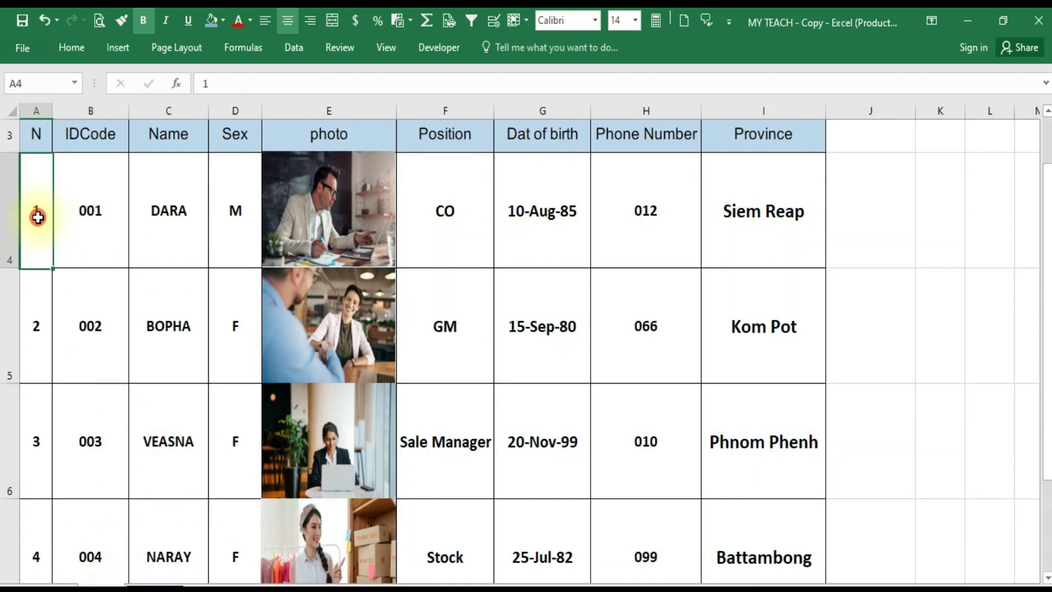
left_click(90, 214)
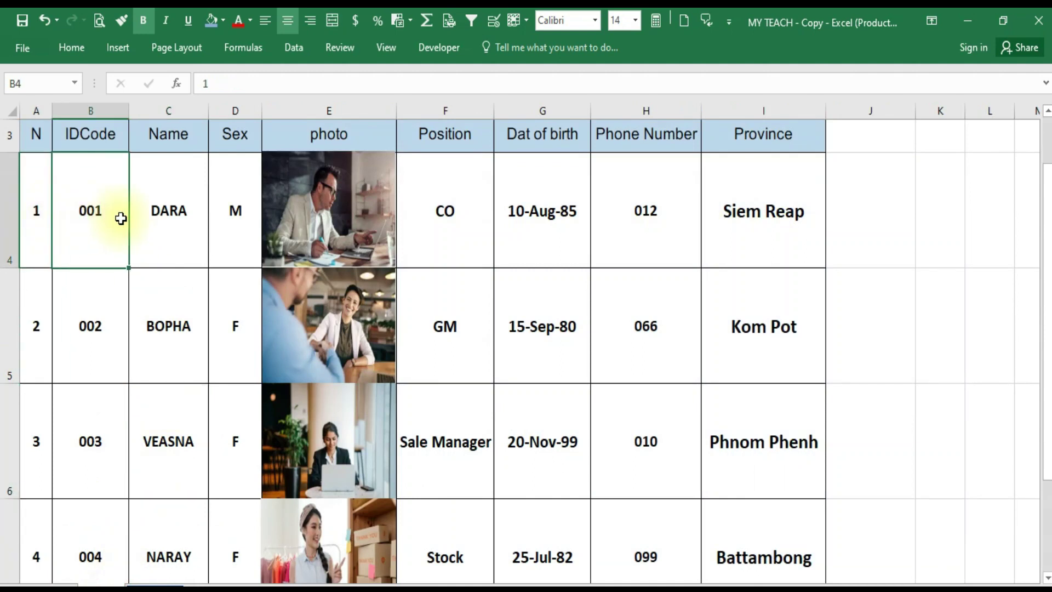
left_click(175, 238)
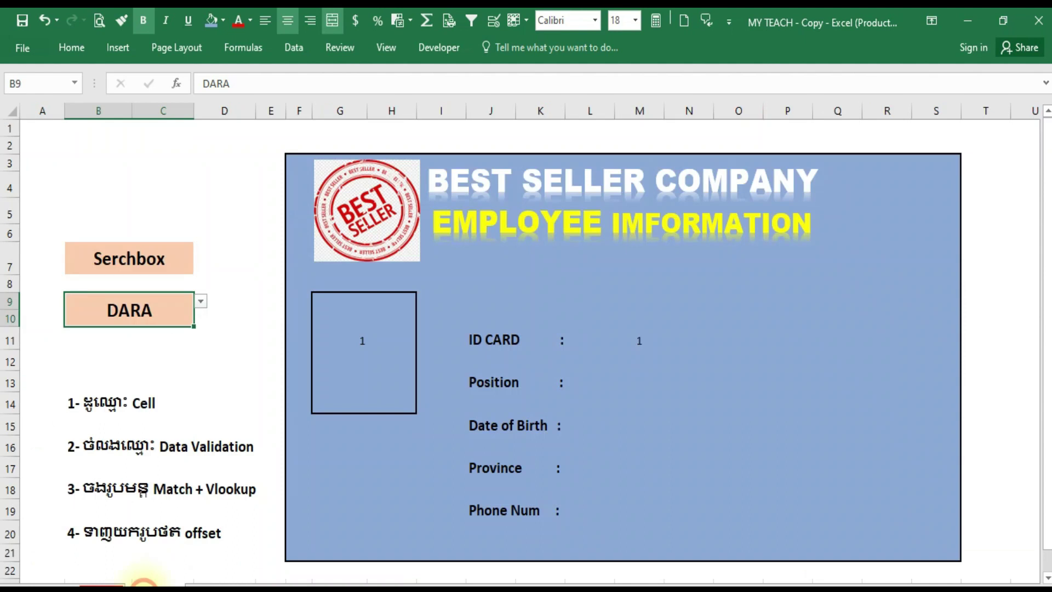
left_click(145, 582)
left_click(610, 344)
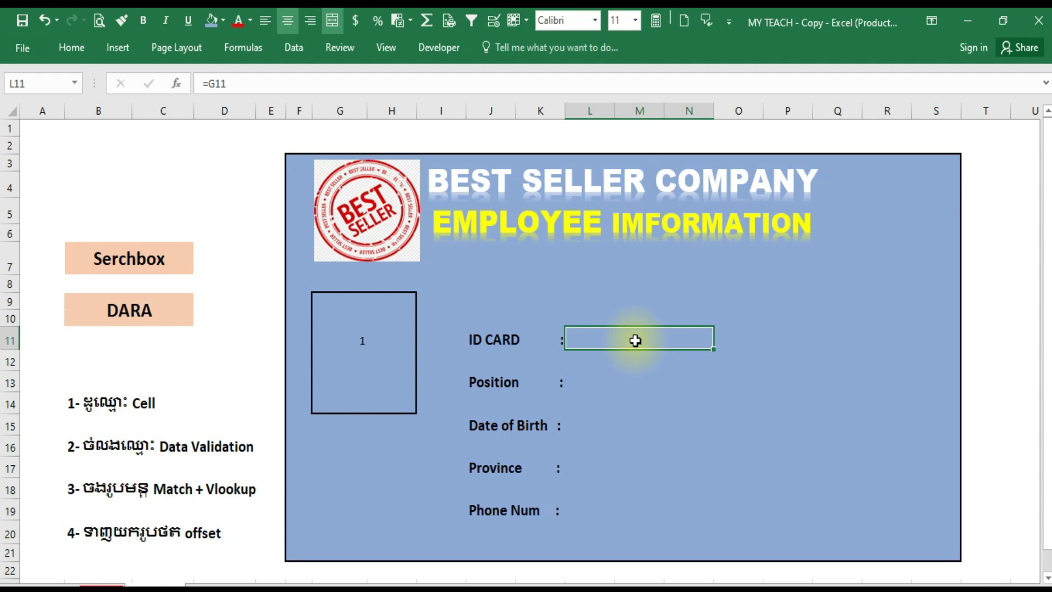
Make the ID CARD value in L11 bold at 18 pt
left_click(145, 20)
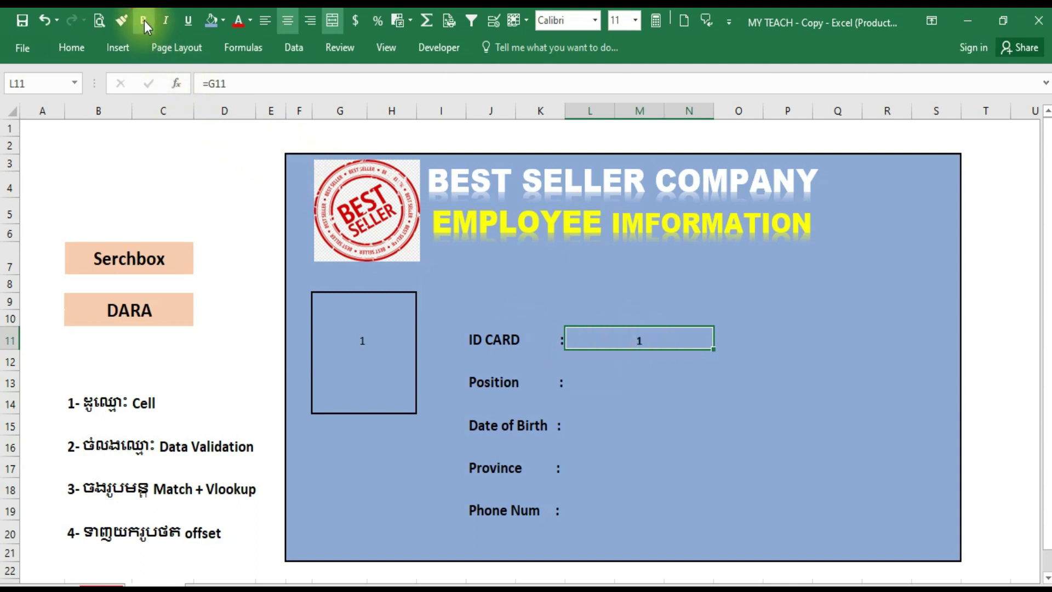
left_click(79, 47)
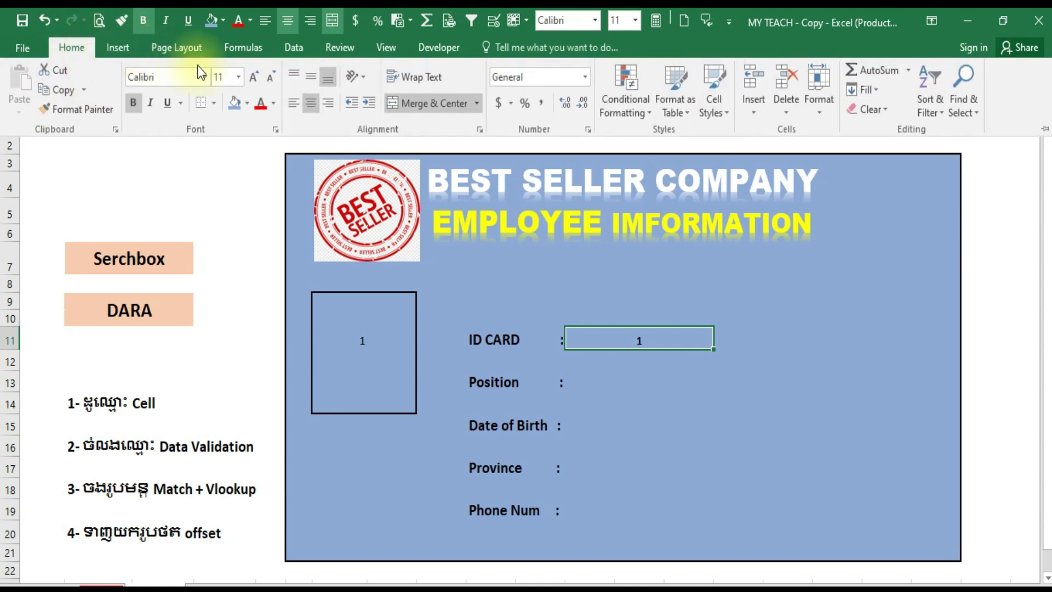
left_click(252, 80)
left_click(251, 80)
left_click(252, 80)
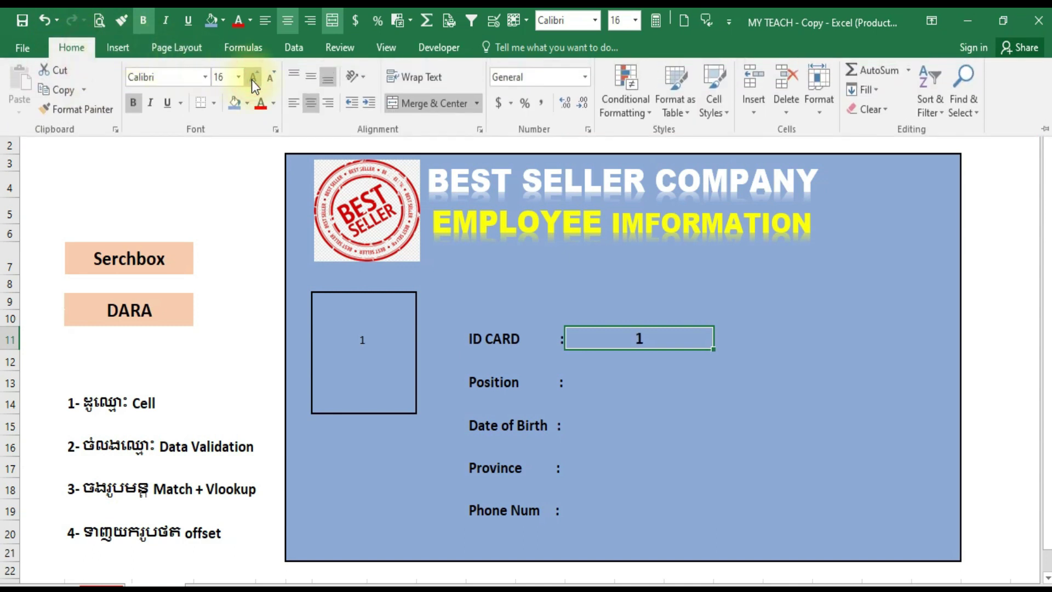
left_click(252, 80)
left_click(252, 80)
left_click(266, 81)
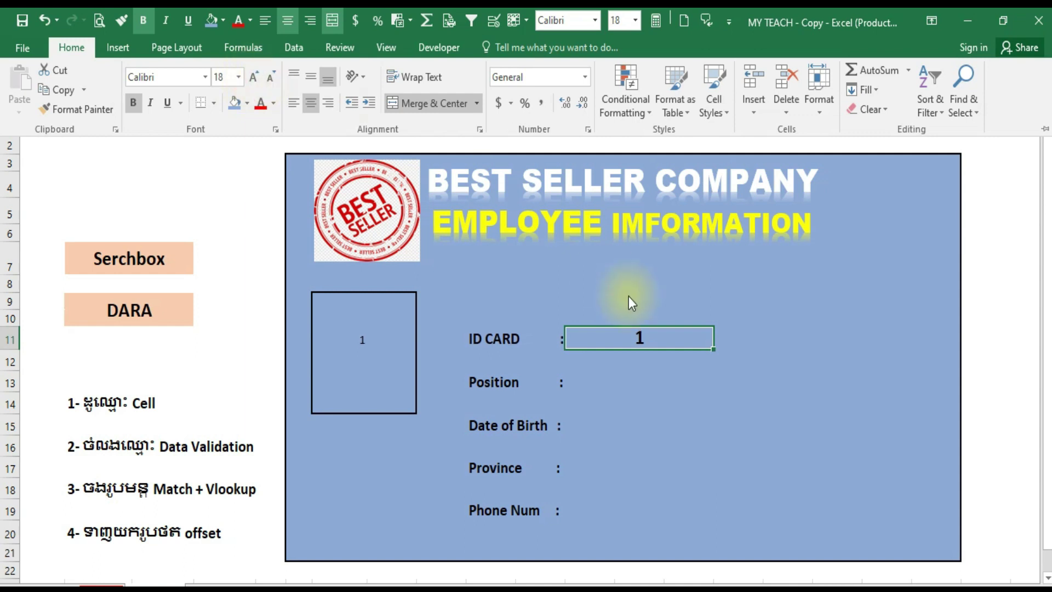
left_click(629, 297)
left_click(639, 354)
left_click(616, 336)
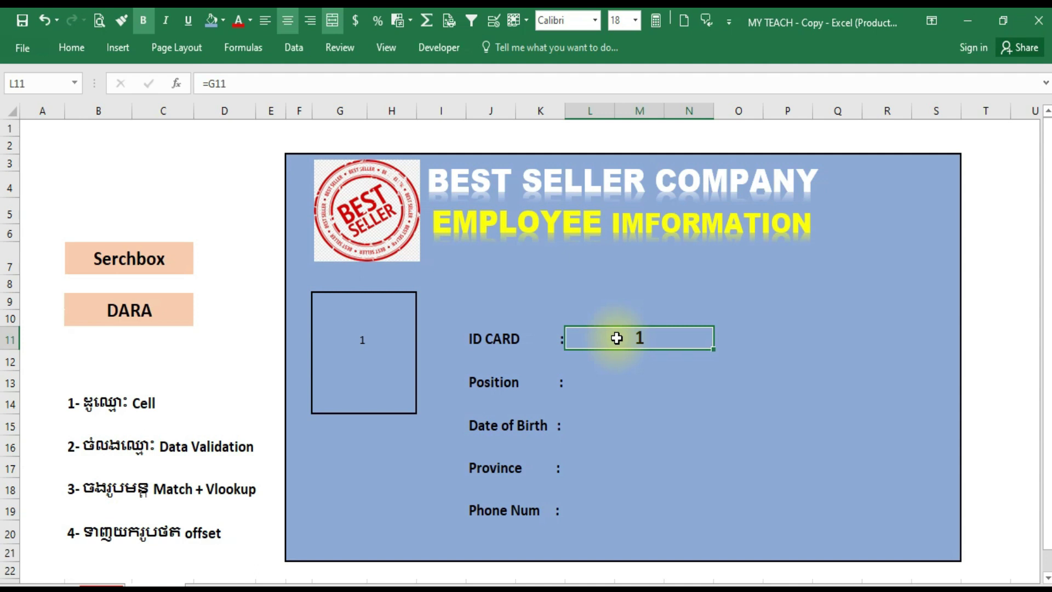
right_click(617, 339)
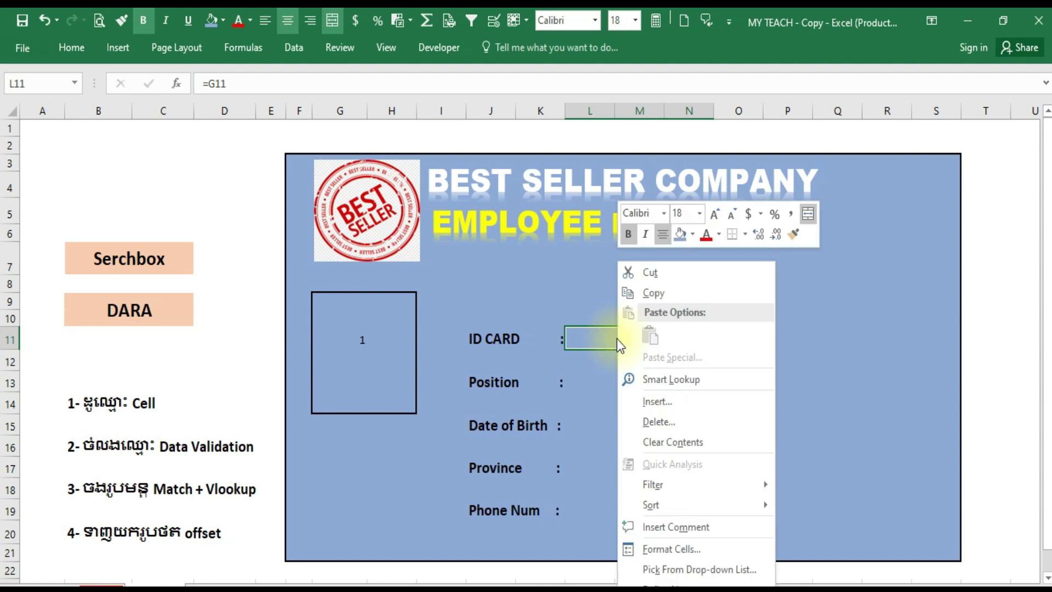
Give L11 the custom number format 000 so the ID reads 001
left_click(657, 554)
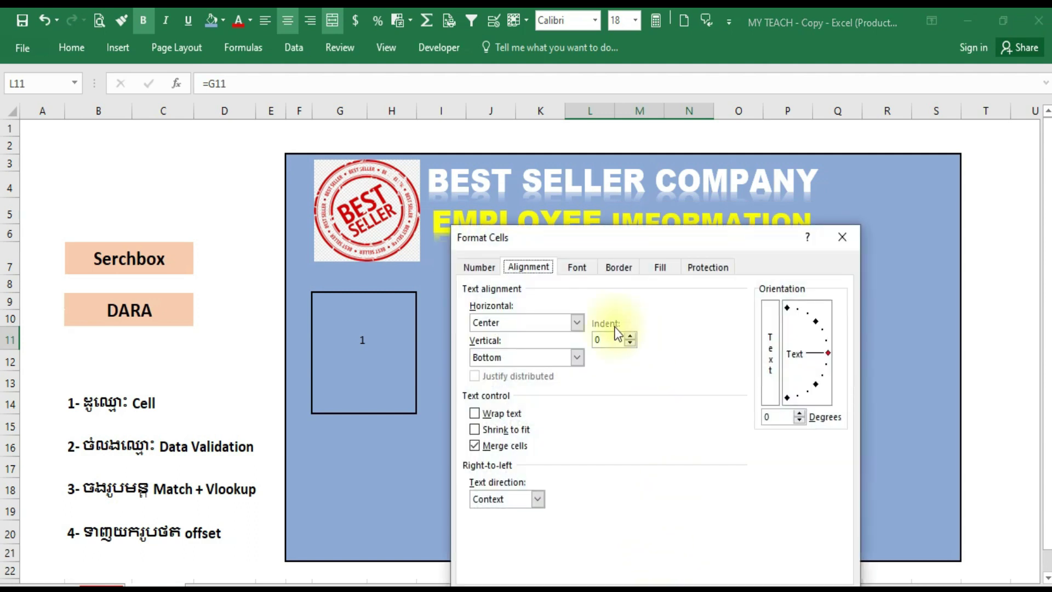
left_click(481, 271)
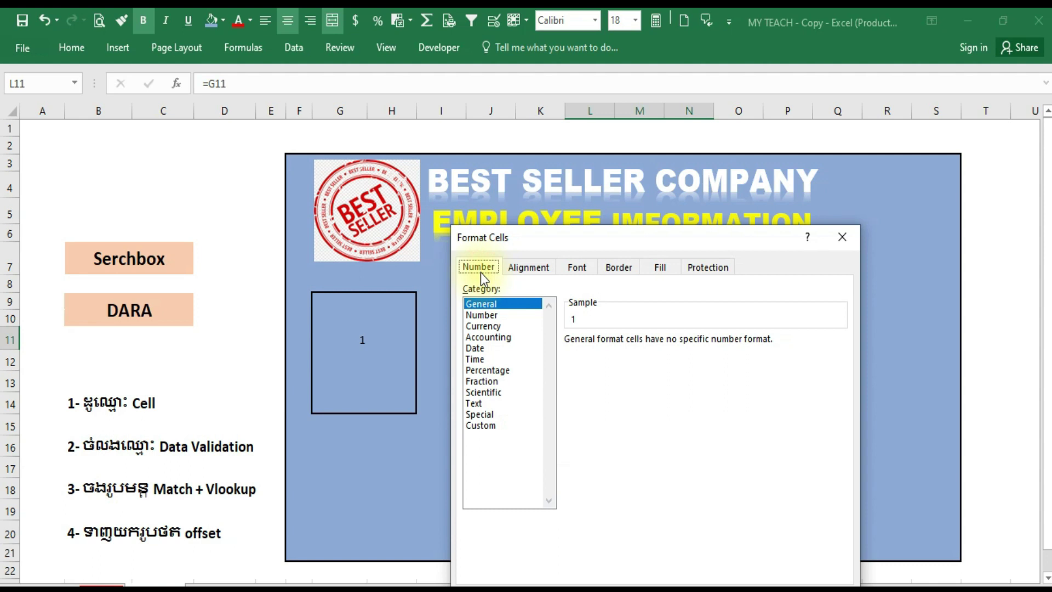
left_click(482, 427)
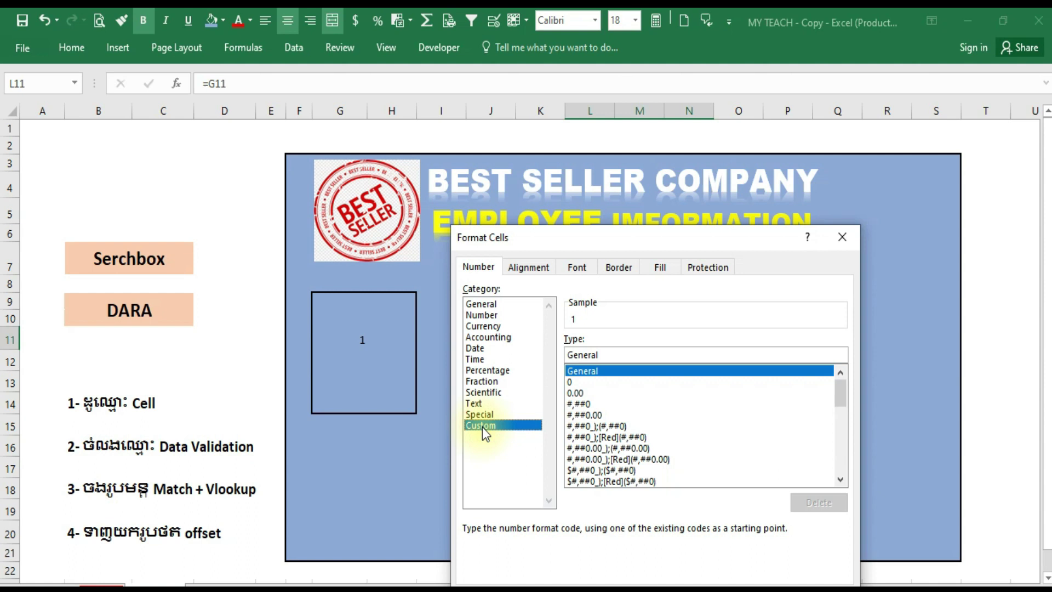
left_click(603, 352)
key("BackSpace")
key("BackSpace")
key("BackSpace")
key("BackSpace")
key("BackSpace")
key("BackSpace")
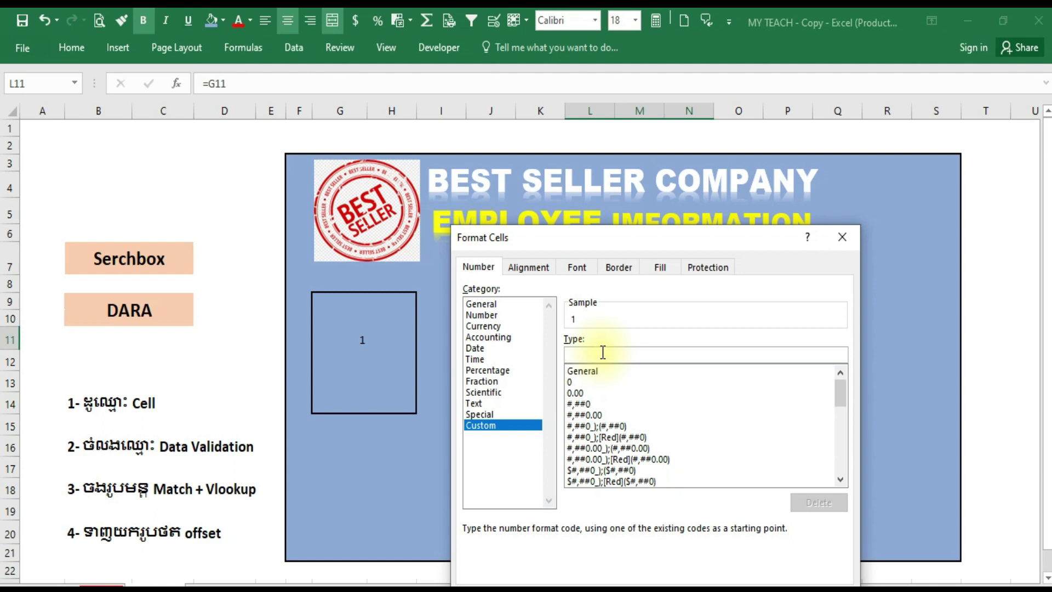
type("000")
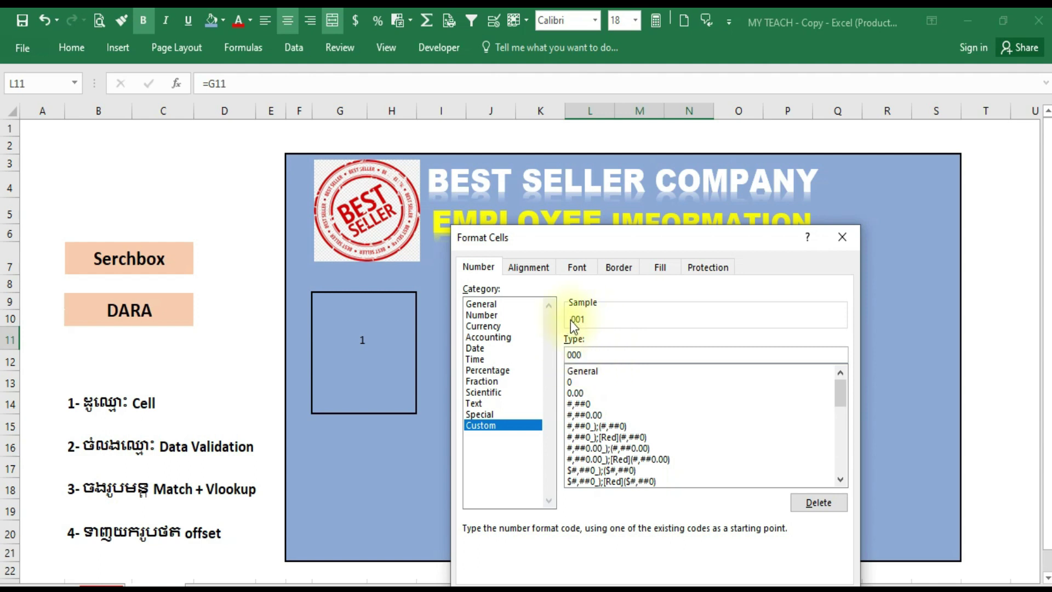
left_click(758, 575)
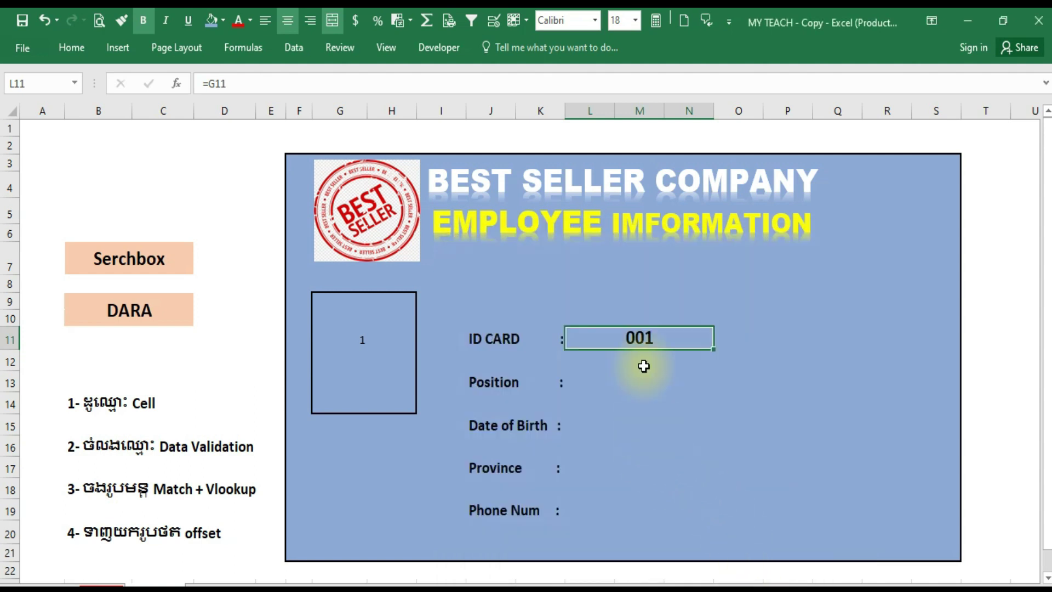
Choose VUTHA from the B9 name dropdown so the ID CARD reads 005
left_click(186, 310)
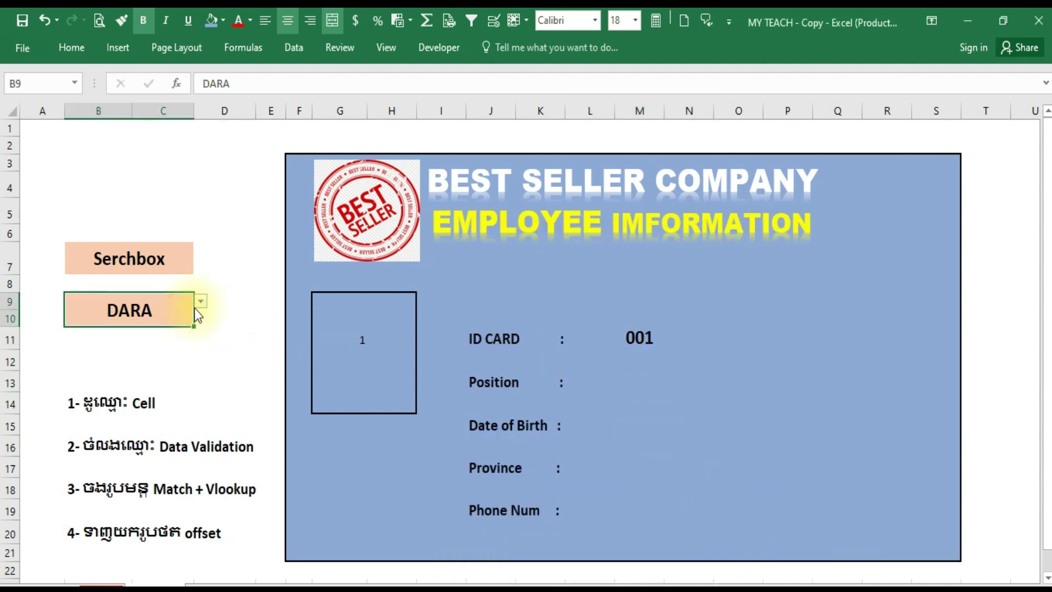
left_click(200, 301)
left_click(103, 361)
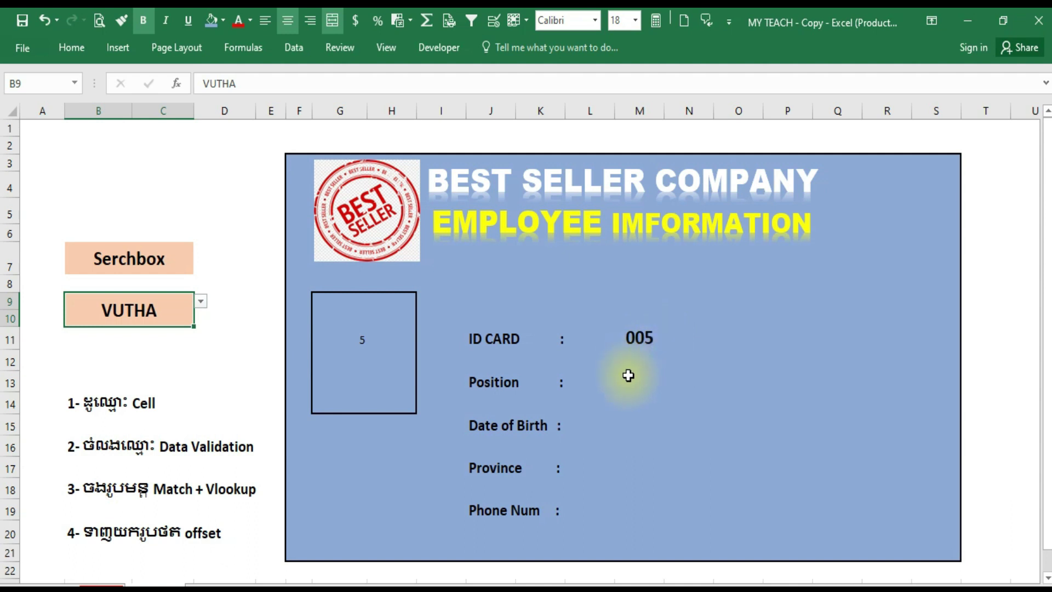
left_click(649, 383)
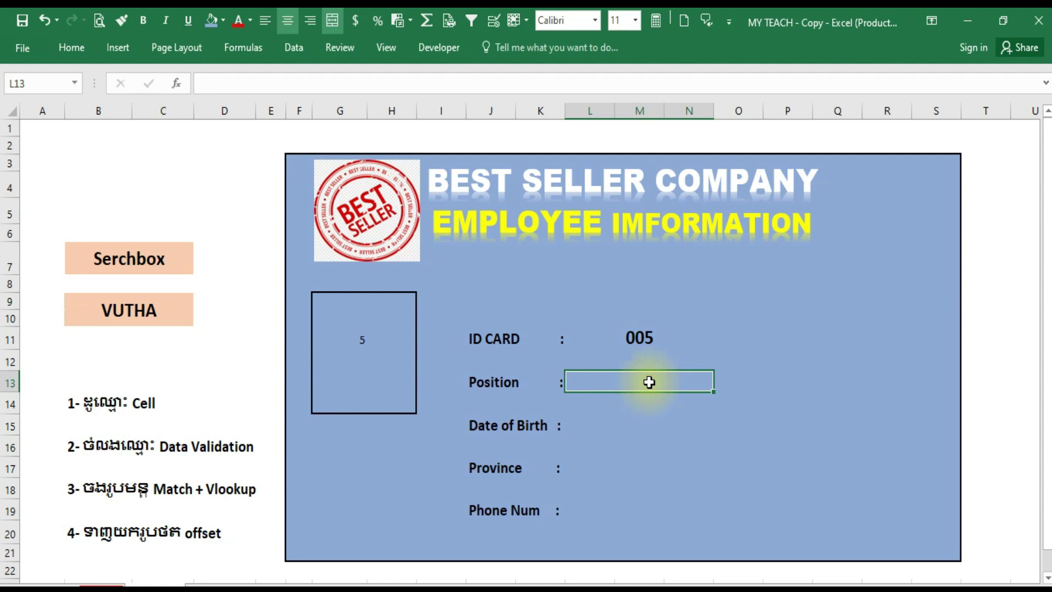
Enter a VLOOKUP of L11 against photo!B4:I8 in L13 so Position shows Seller
type("=")
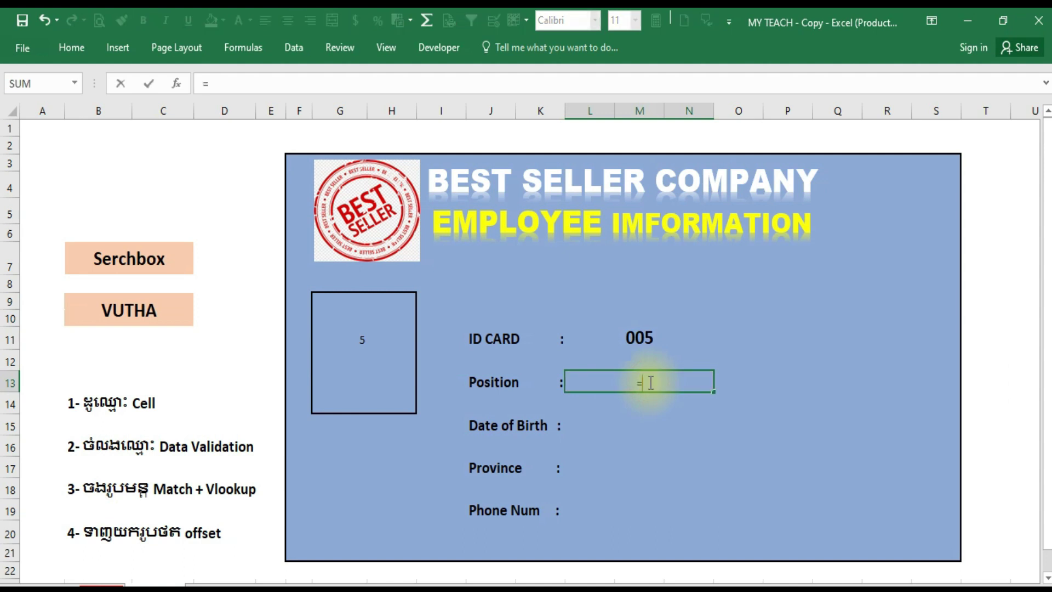
type("vlook")
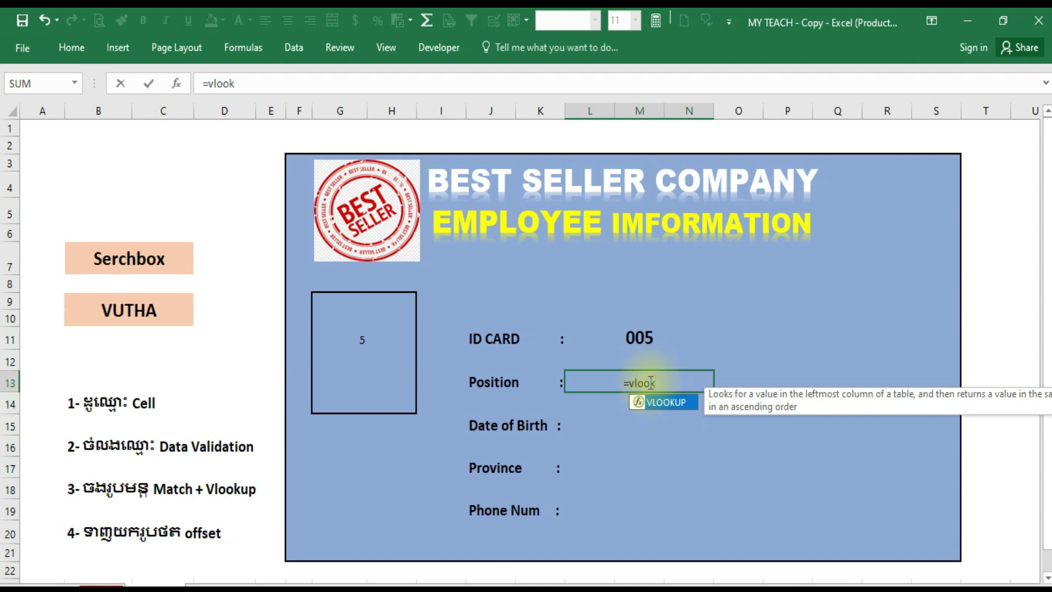
type("up")
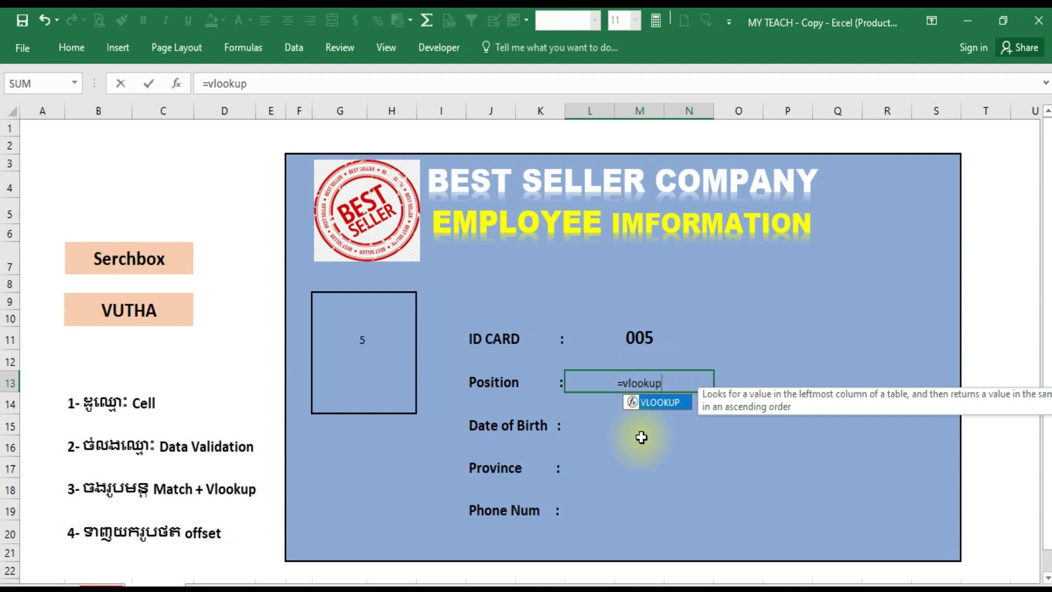
type("(")
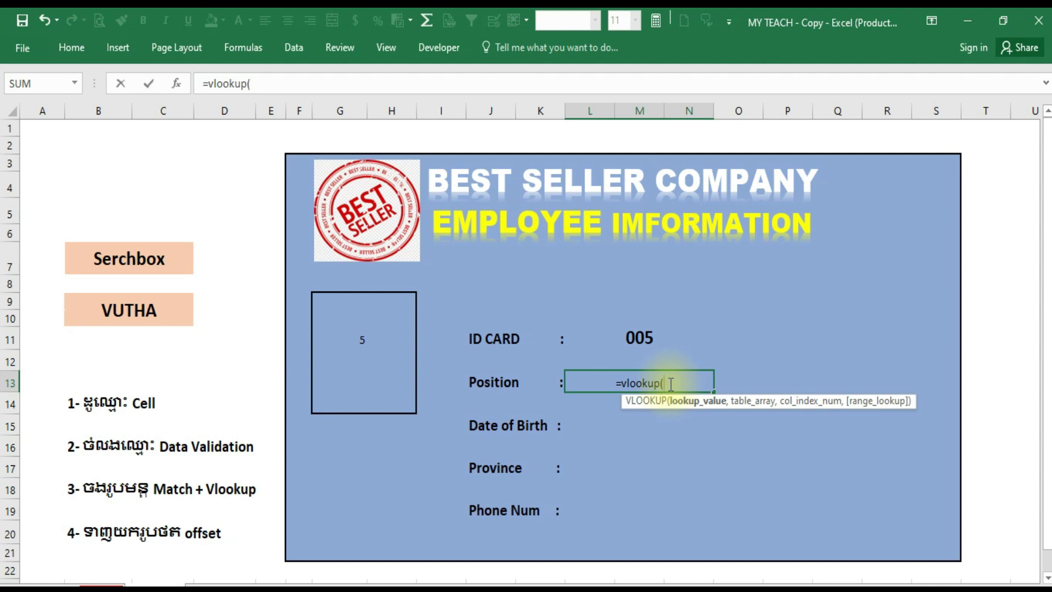
left_click(629, 342)
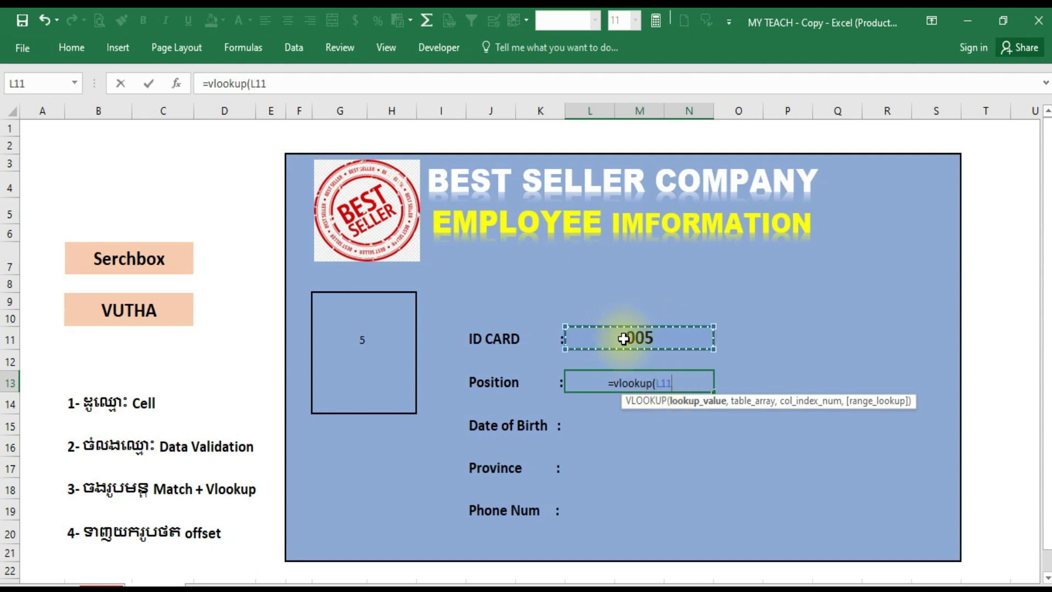
type(",")
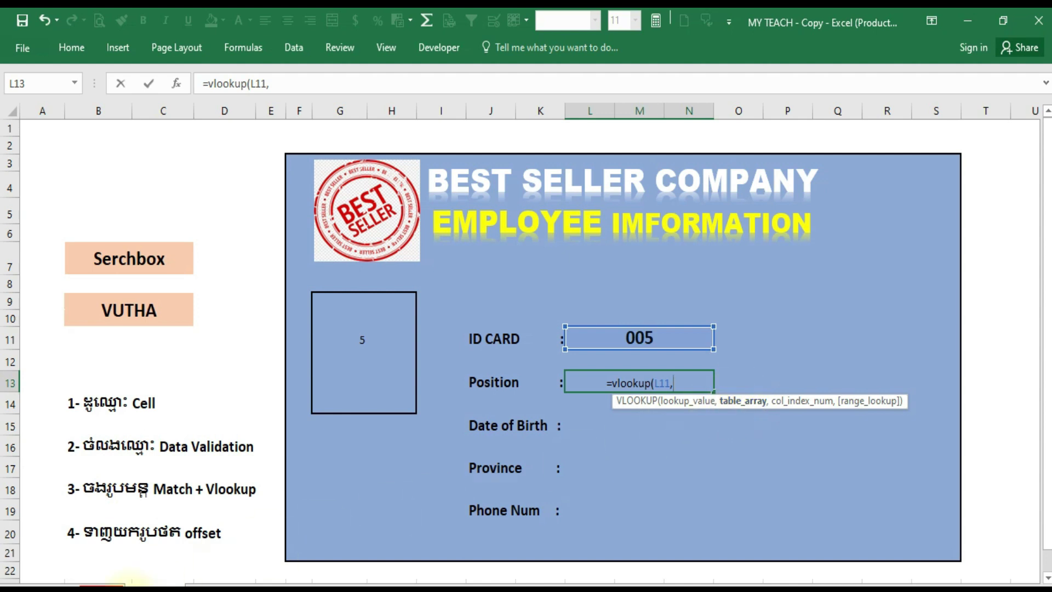
left_click(112, 586)
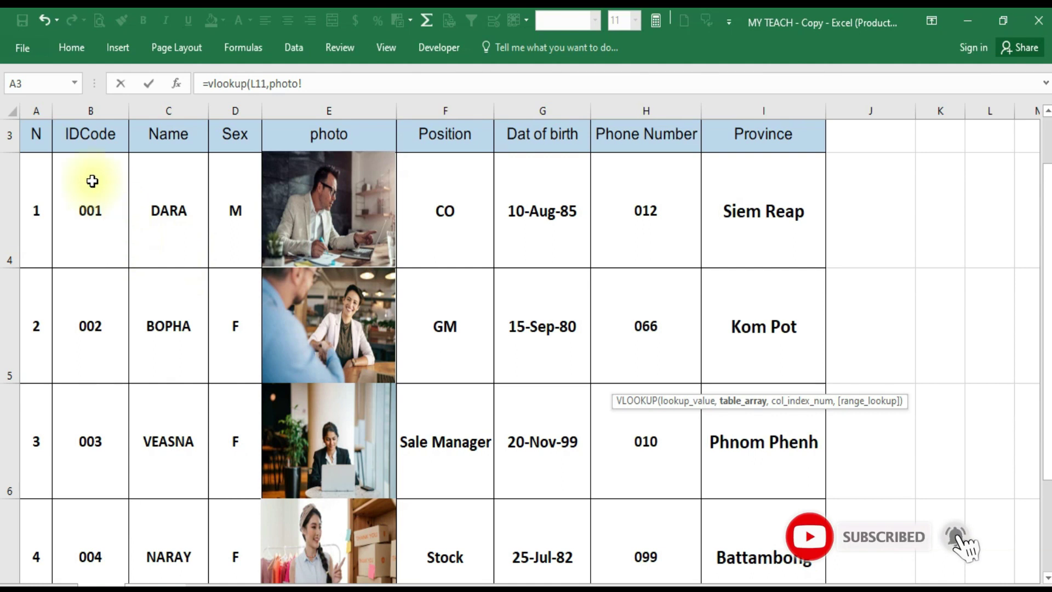
left_click(93, 200)
mouse_move(102, 185)
left_mouse_down()
mouse_move(762, 237)
mouse_move(774, 504)
mouse_move(775, 458)
left_mouse_up()
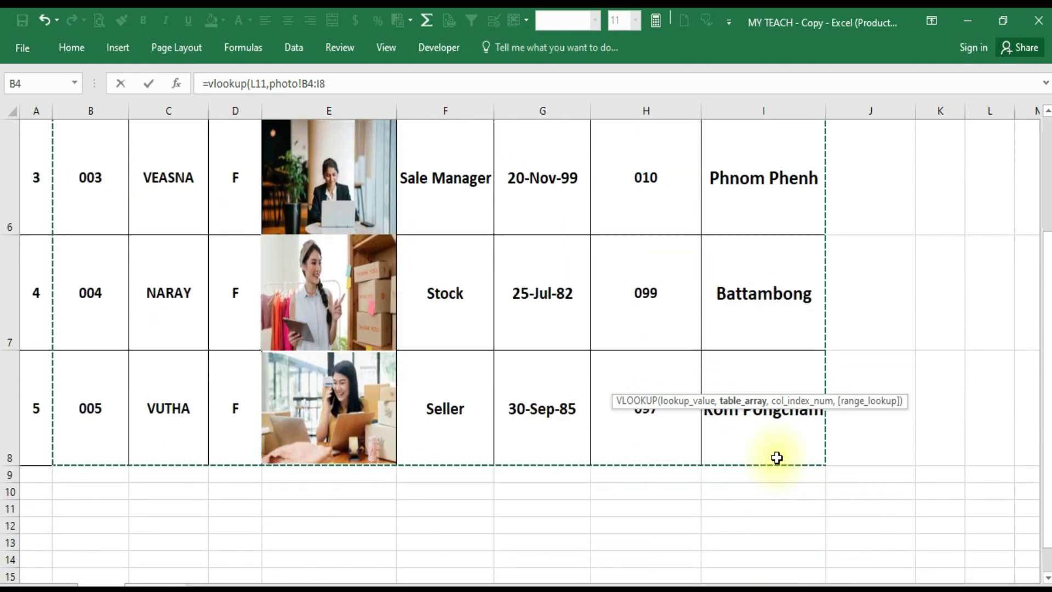
scroll(111, 321, "up", 1)
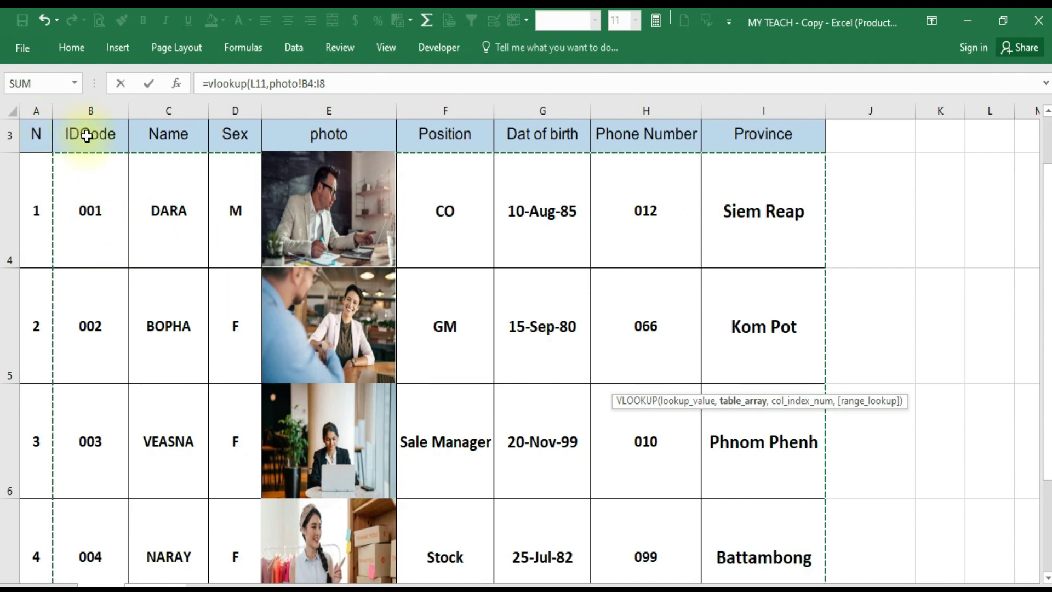
scroll(93, 159, "up", 1)
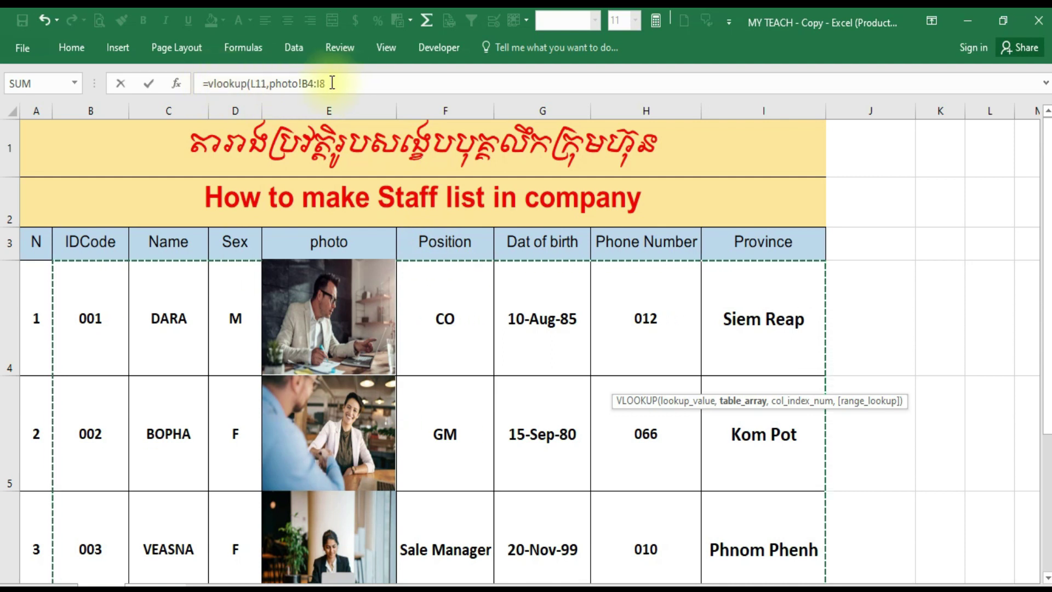
type(",")
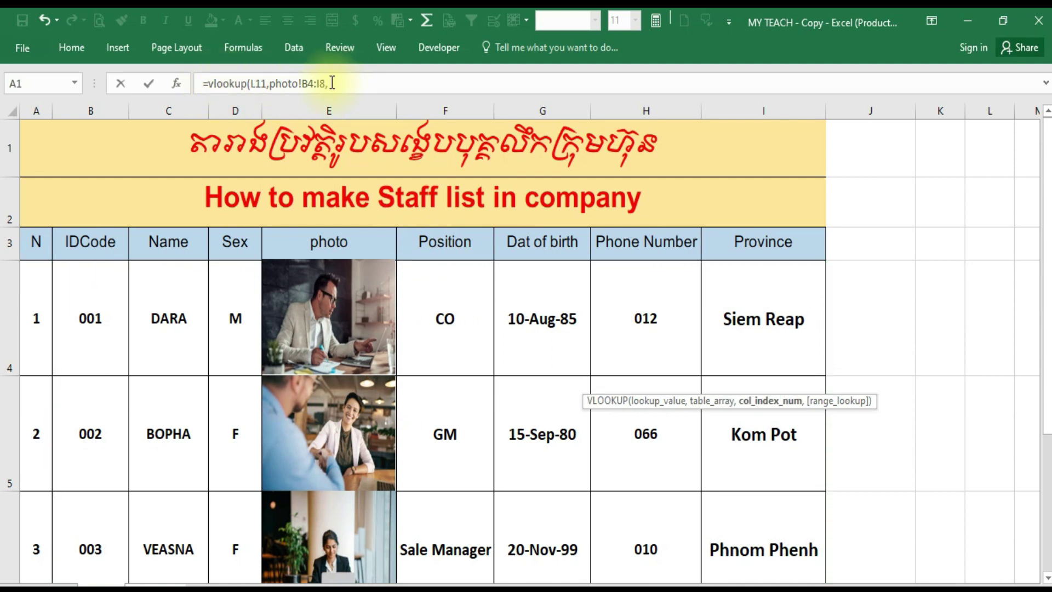
type("2")
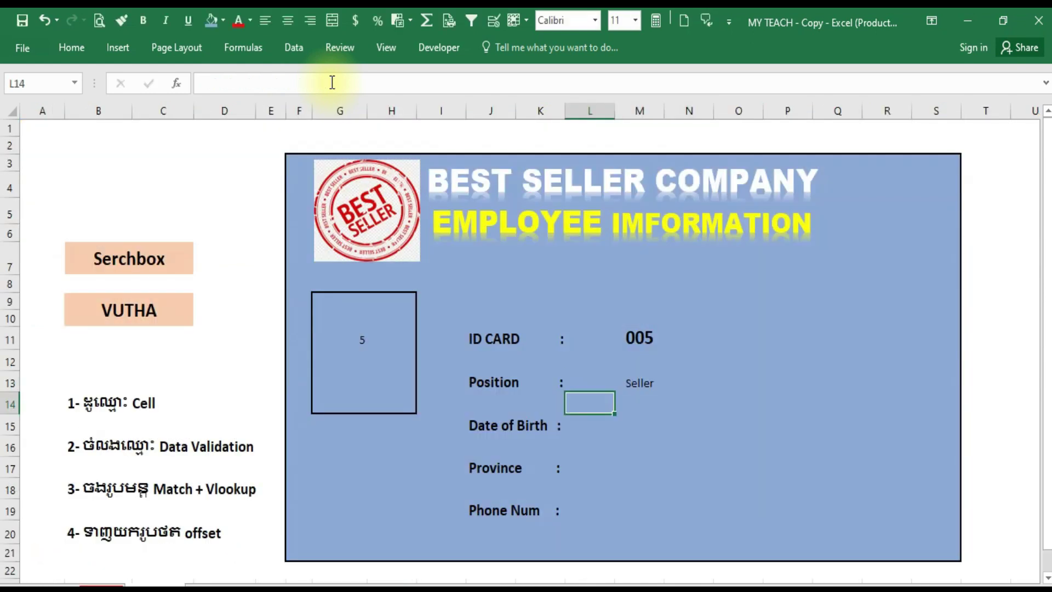
left_click(621, 386)
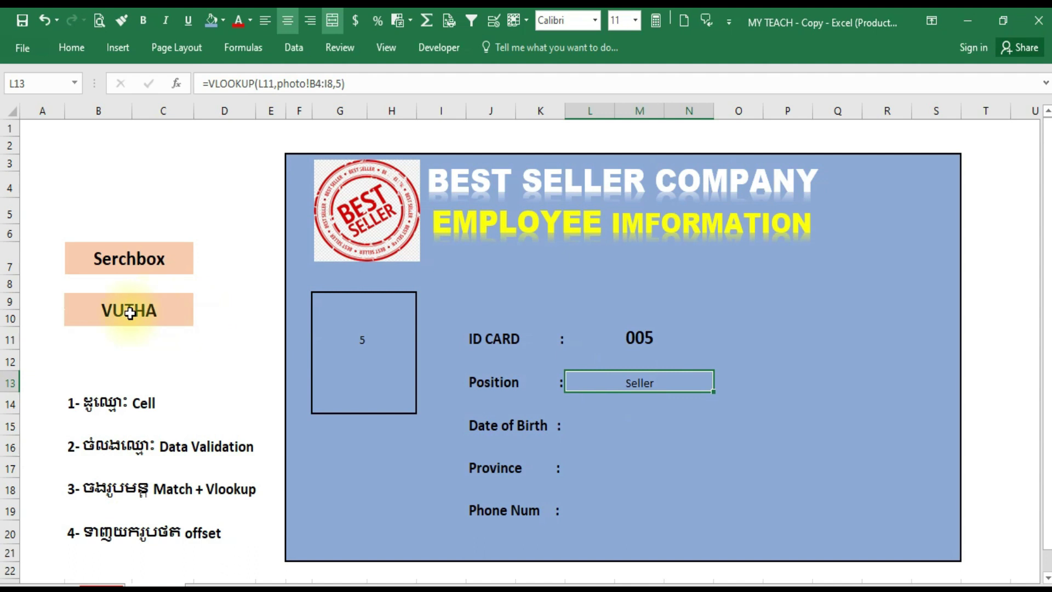
left_click(147, 316)
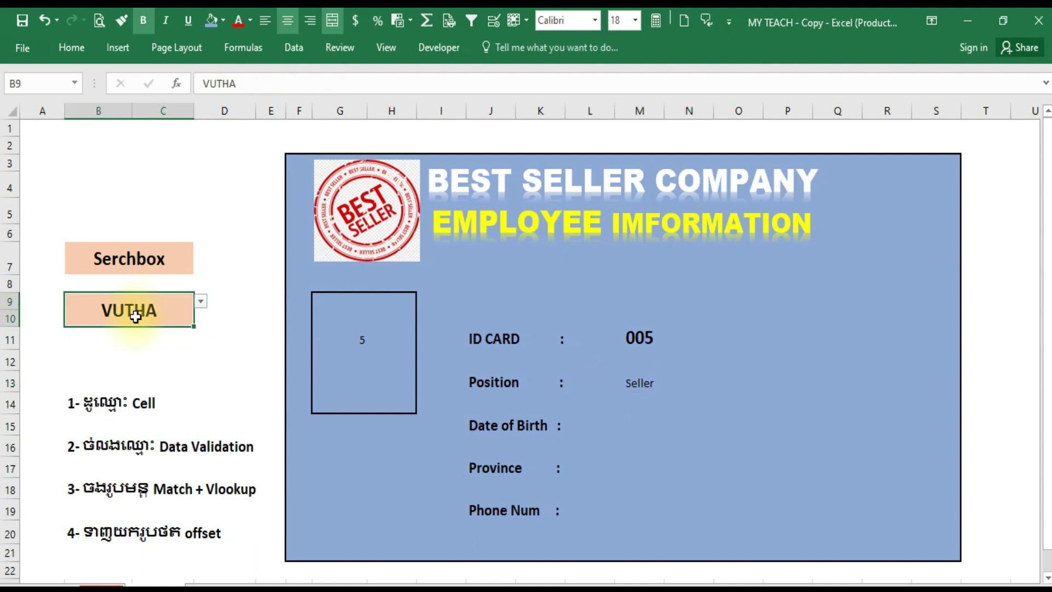
left_click(640, 338)
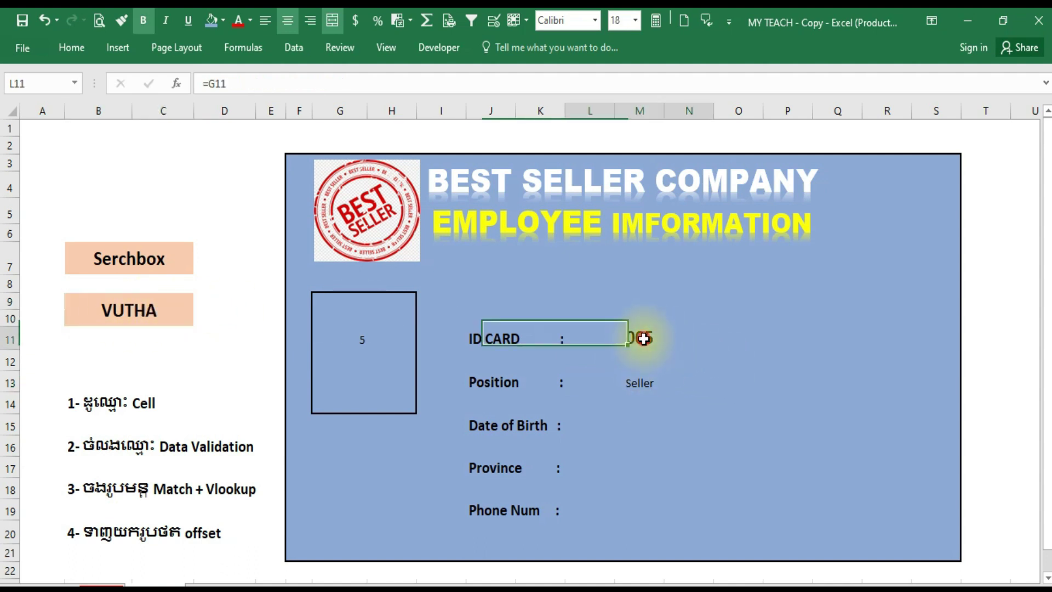
left_click(630, 382)
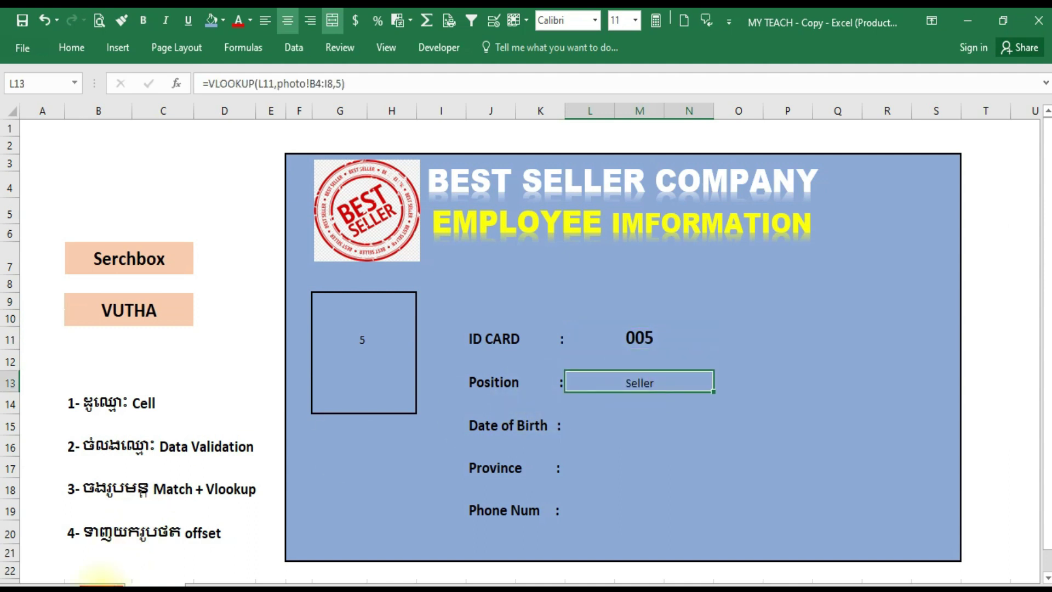
left_click(101, 584)
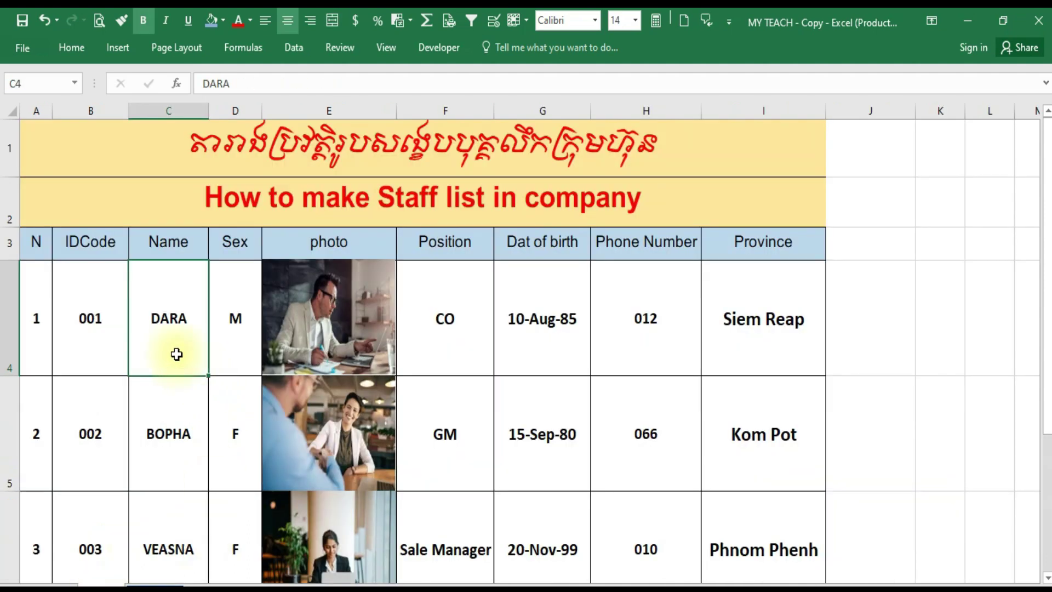
scroll(123, 430, "down", 1)
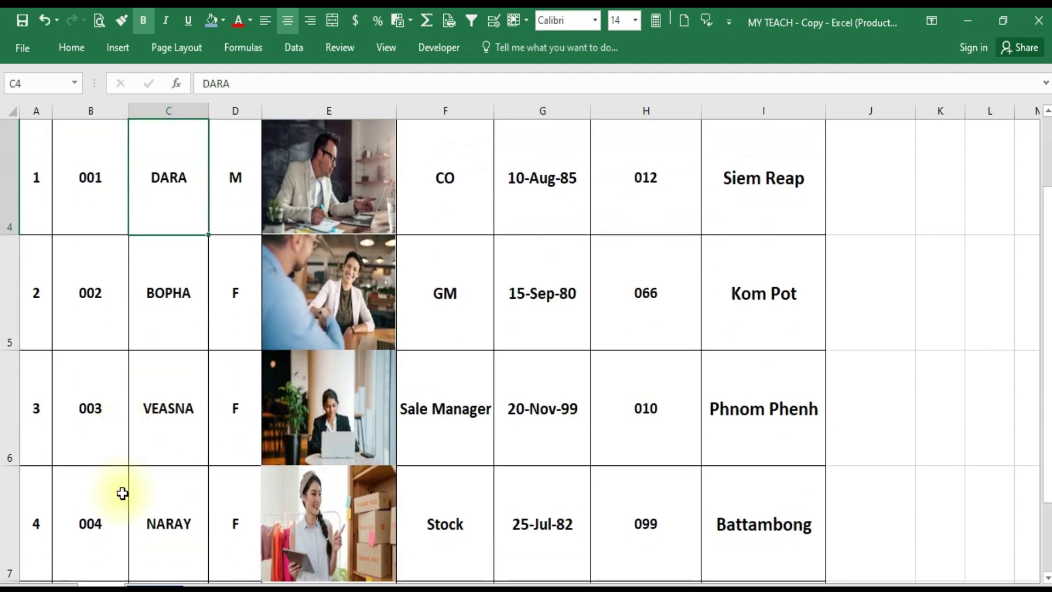
scroll(123, 482, "down", 1)
left_click(164, 294)
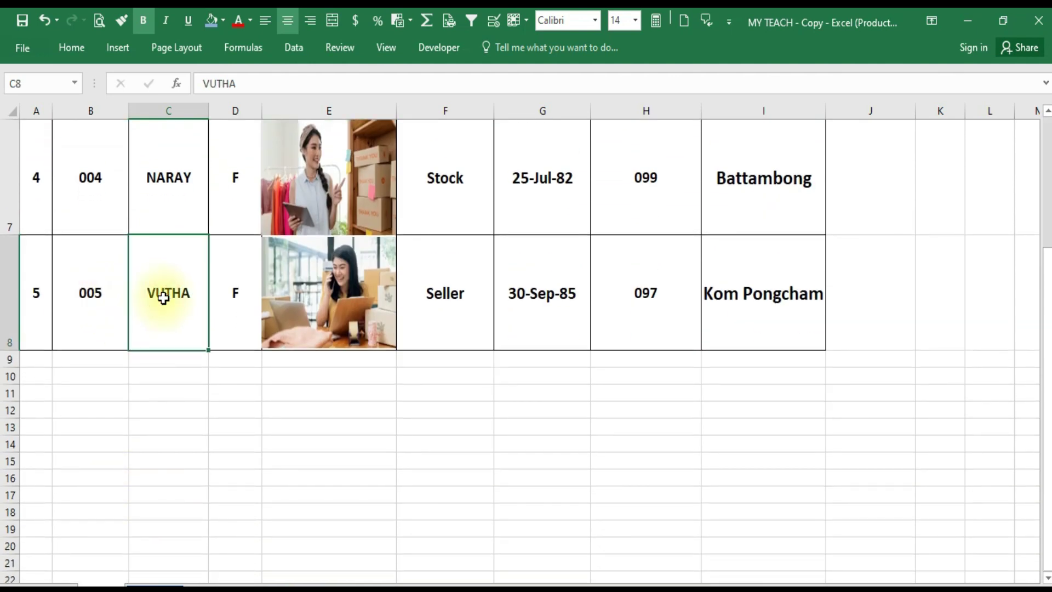
left_click(91, 300)
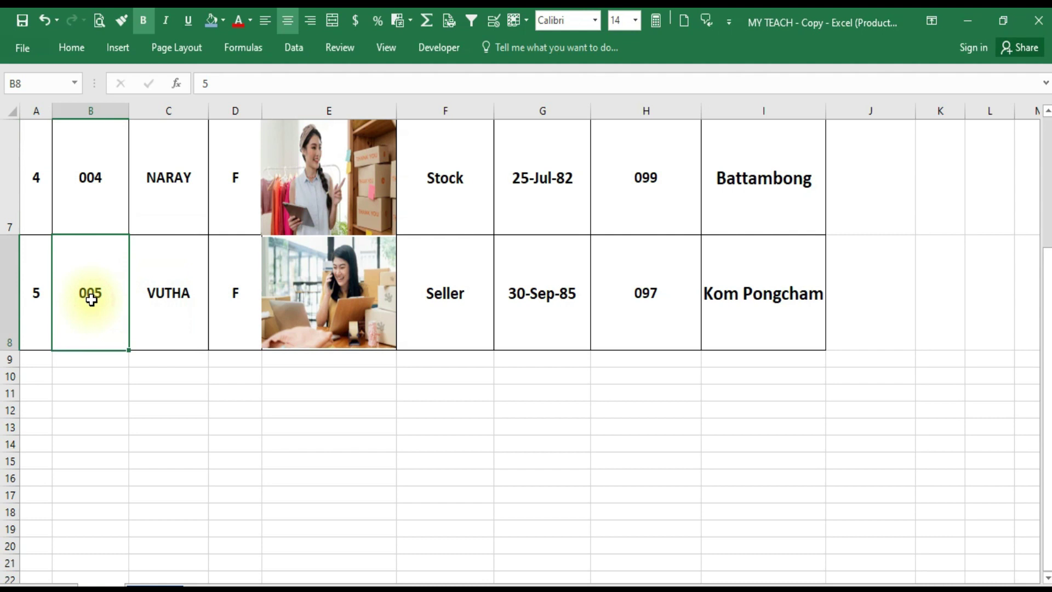
left_click(201, 304)
left_click(464, 297)
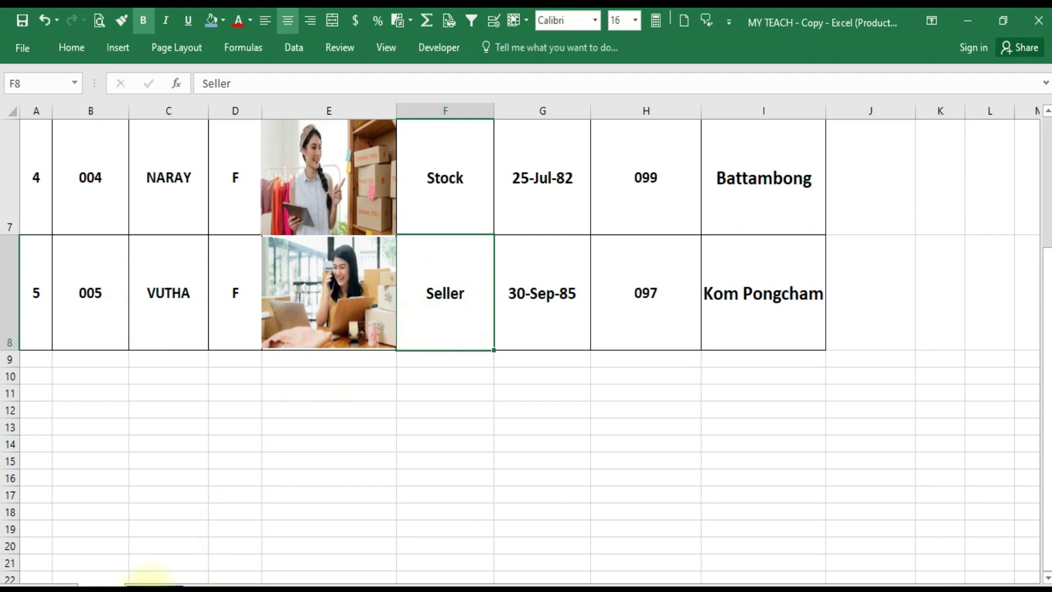
left_click(149, 582)
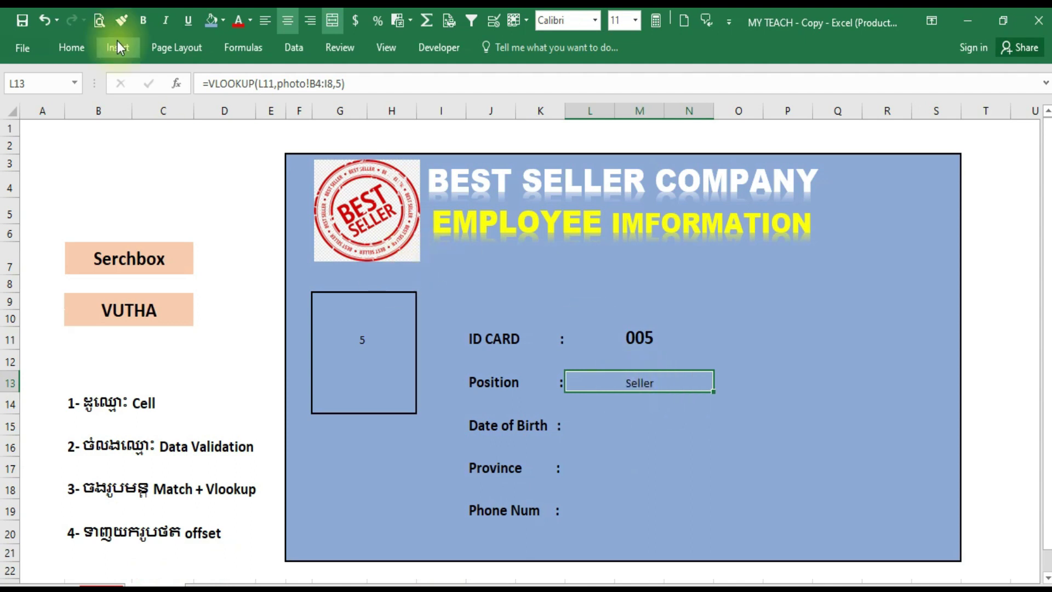
Make the Position value Seller in L13 bold and 18 pt
left_click(142, 23)
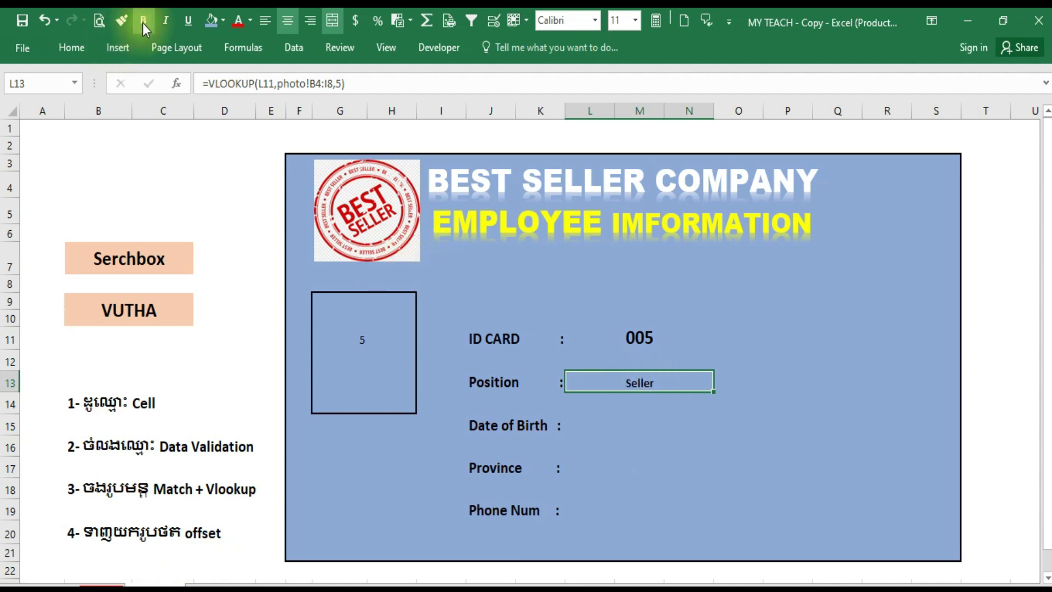
left_click(81, 46)
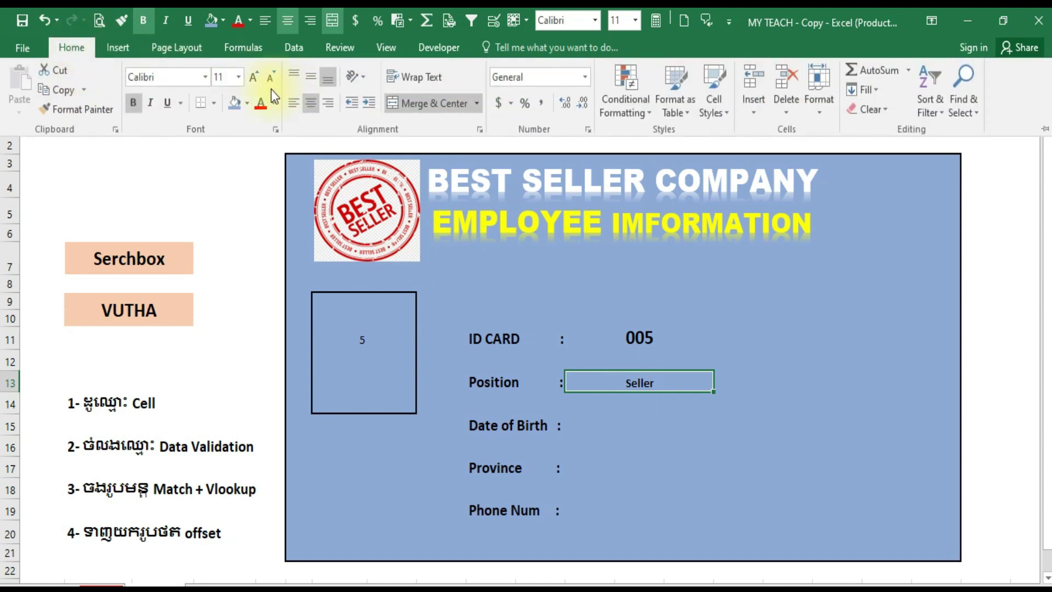
left_click(253, 76)
left_click(253, 77)
left_click(252, 77)
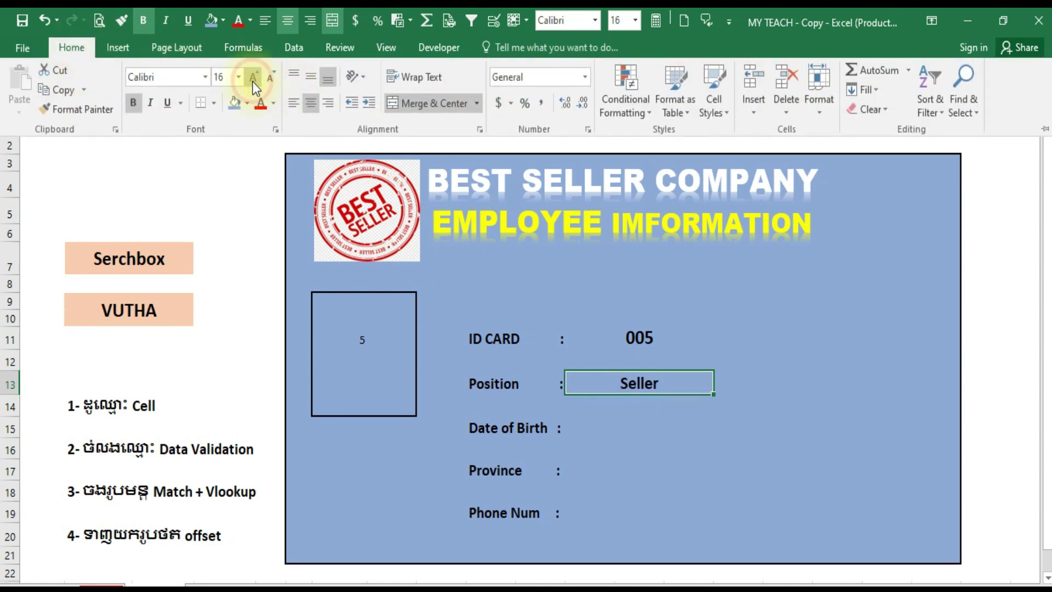
left_click(252, 80)
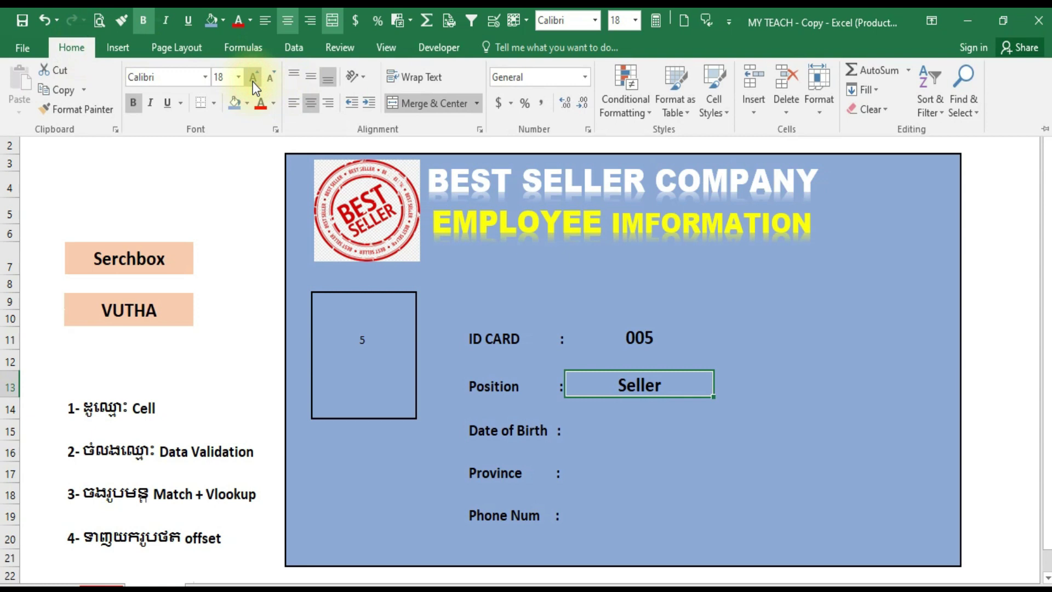
left_click(641, 387)
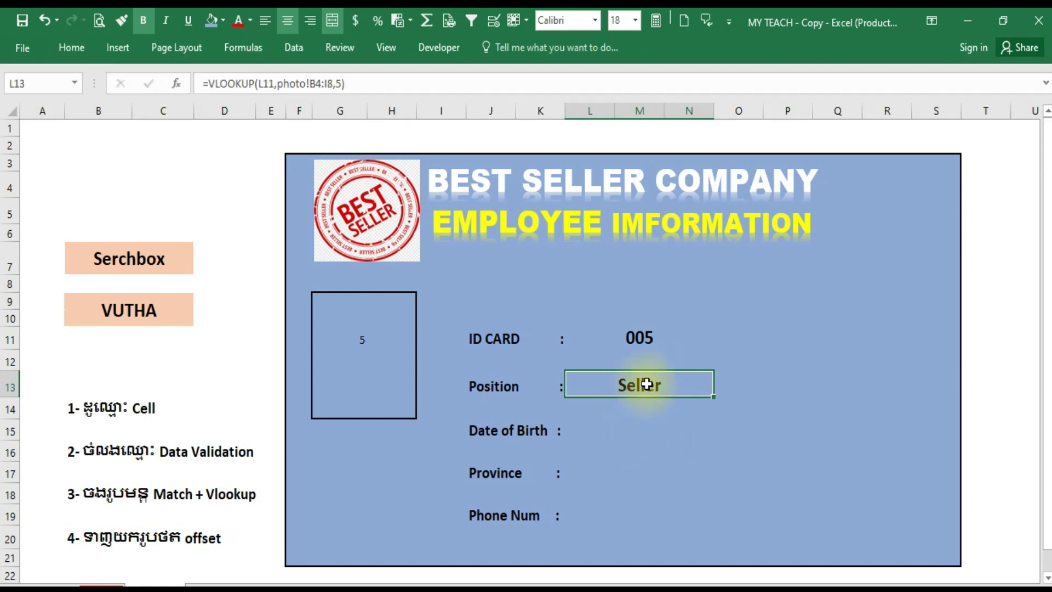
left_click(634, 436)
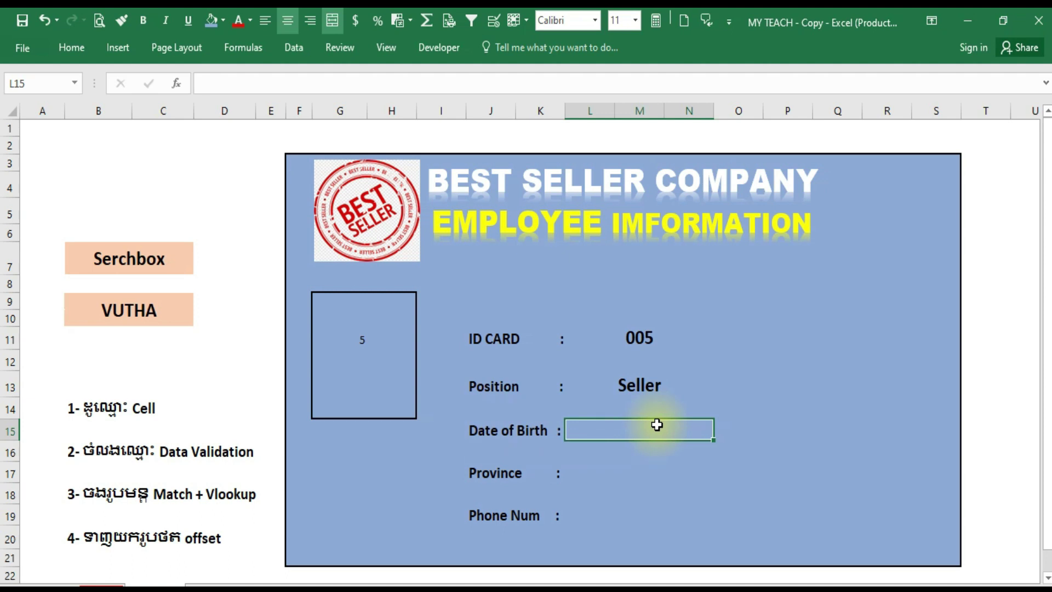
Enter =VLOOKUP(L11,photo!B4:I8,6) in L15, returning the birth date serial 31320
type("=")
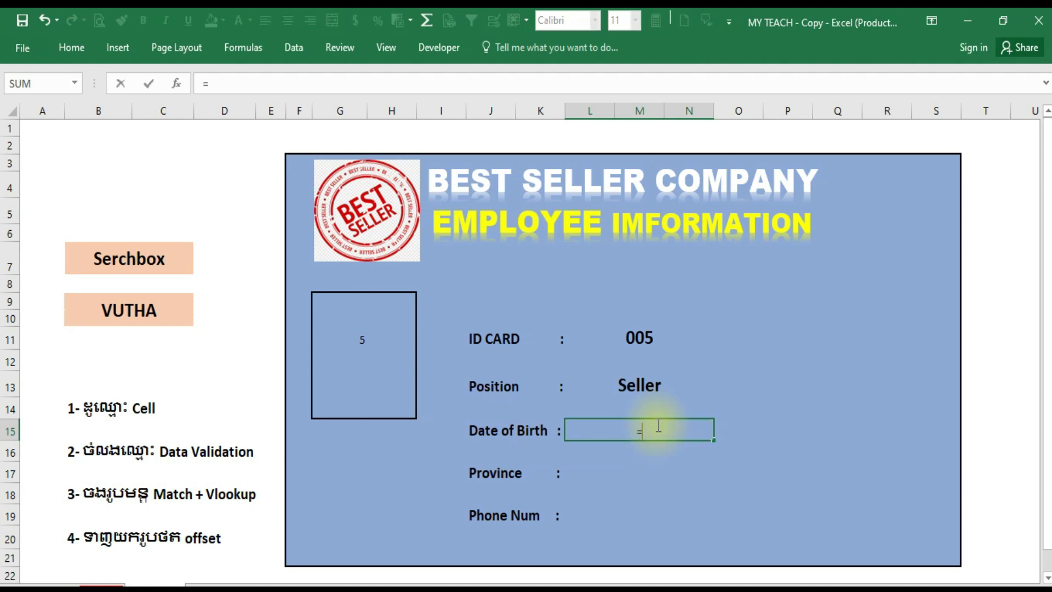
type("c")
key("BackSpace")
type("vlookup")
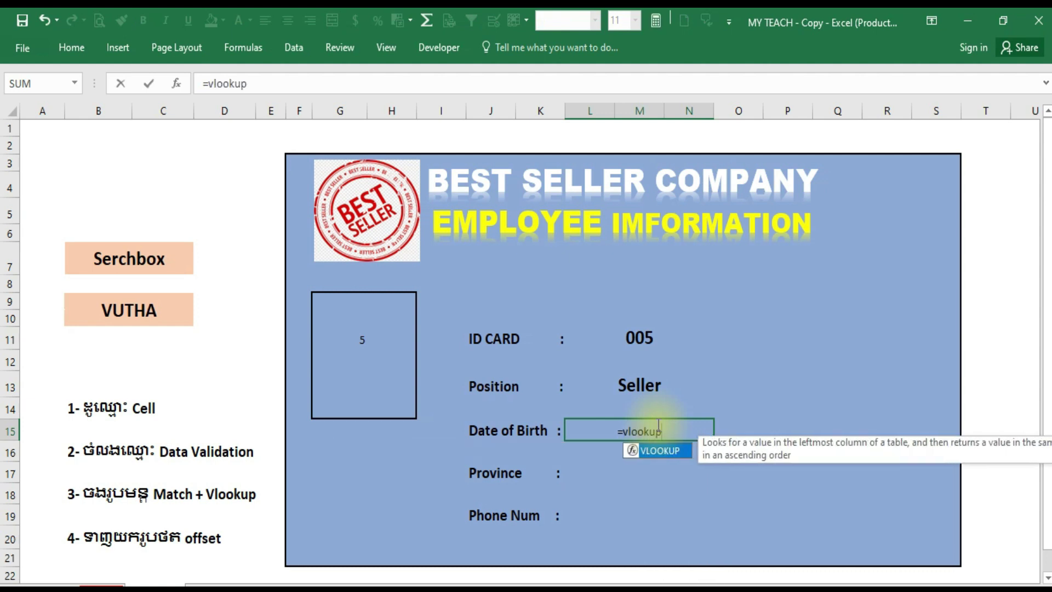
type("(")
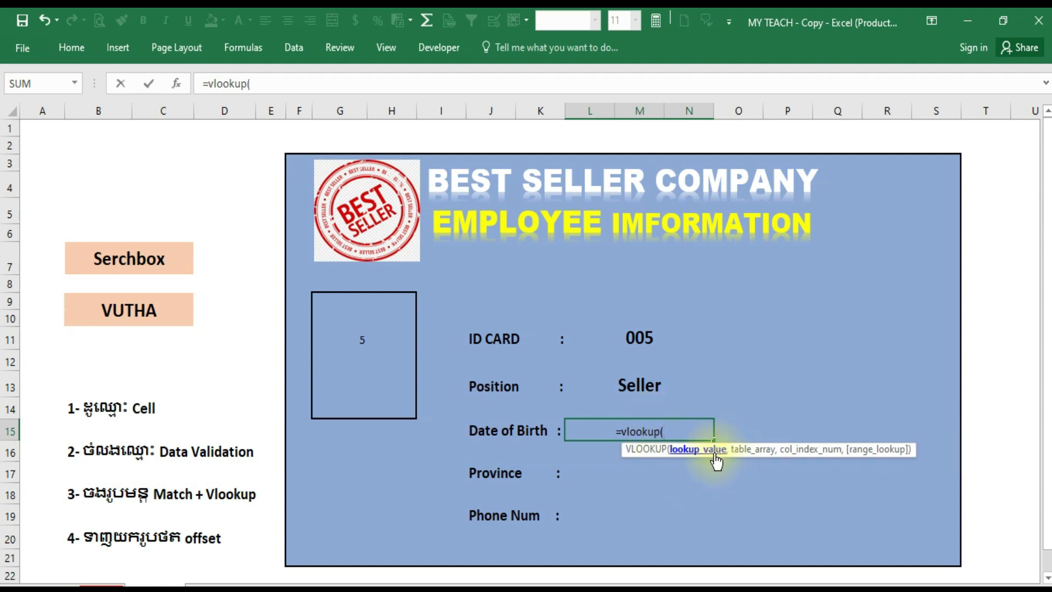
left_click(626, 341)
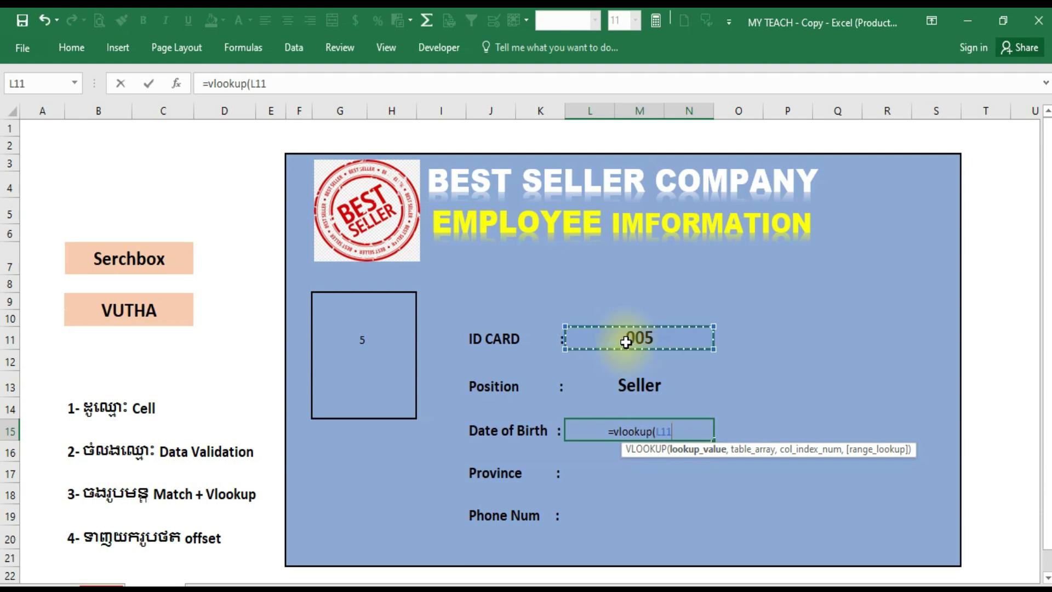
type(",")
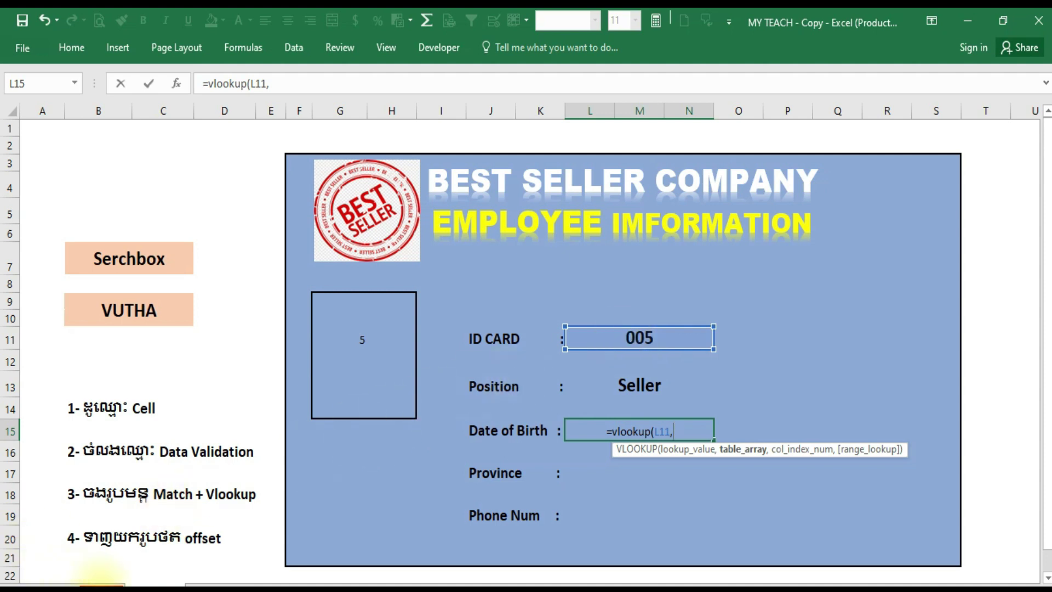
left_click(101, 582)
scroll(185, 329, "up", 1)
scroll(185, 330, "up", 1)
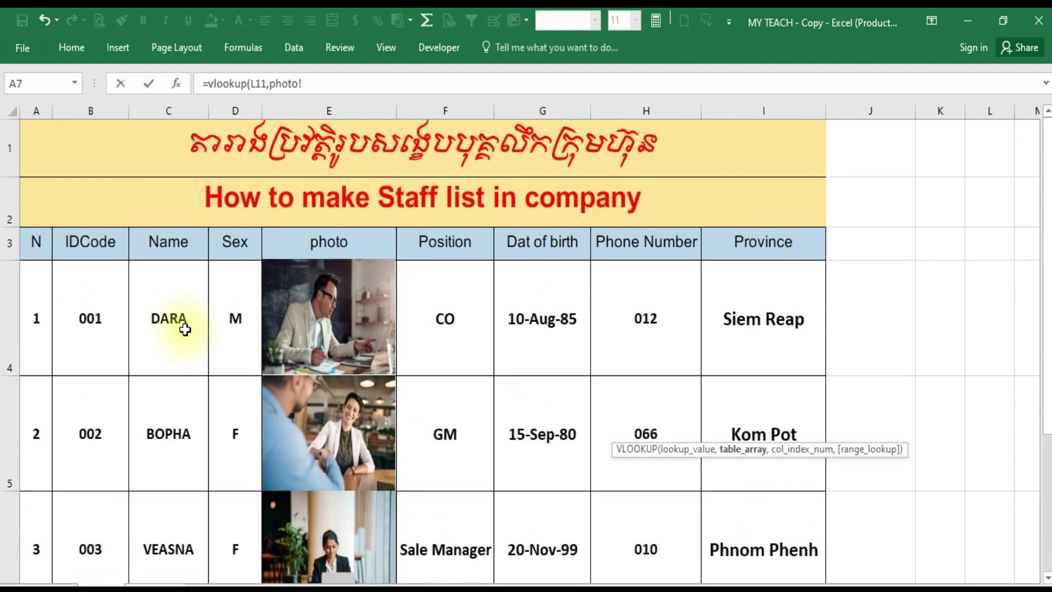
left_click_drag(98, 295, 723, 320)
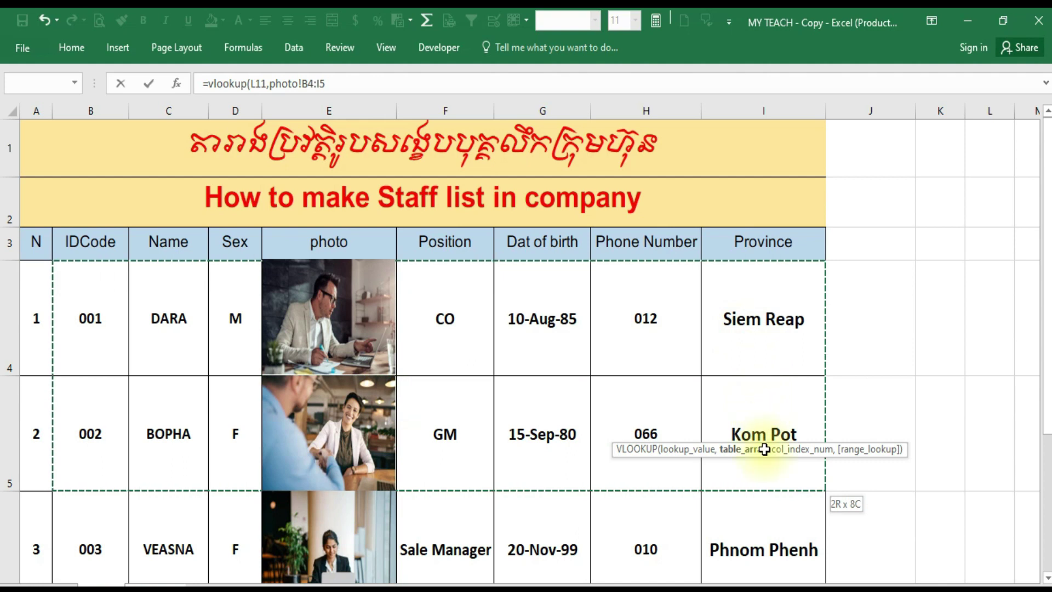
mouse_move(723, 320)
left_mouse_down()
mouse_move(767, 573)
mouse_move(763, 444)
left_mouse_up()
scroll(522, 405, "up", 3)
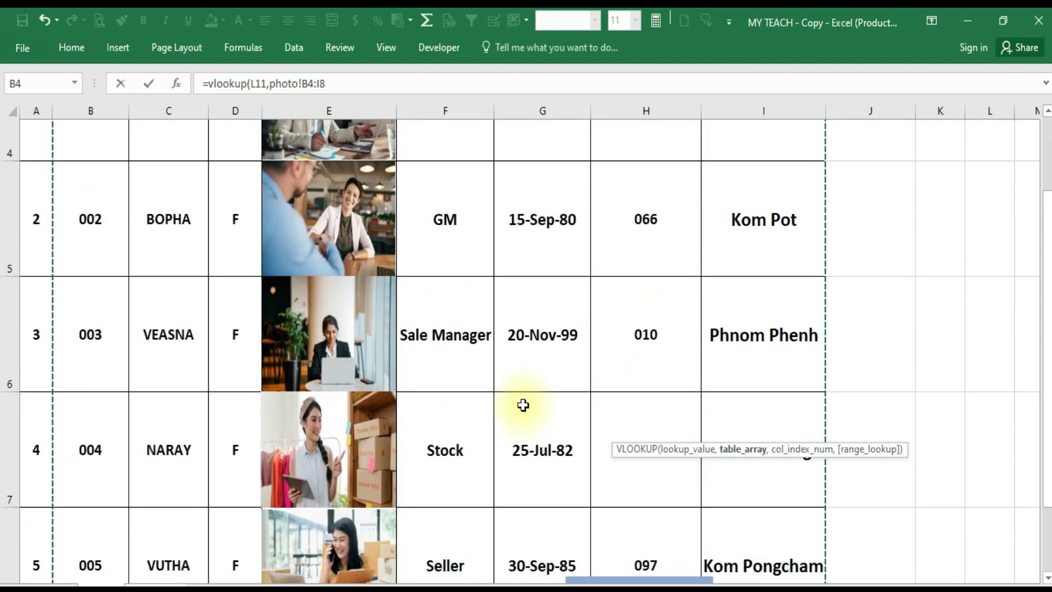
scroll(523, 405, "up", 2)
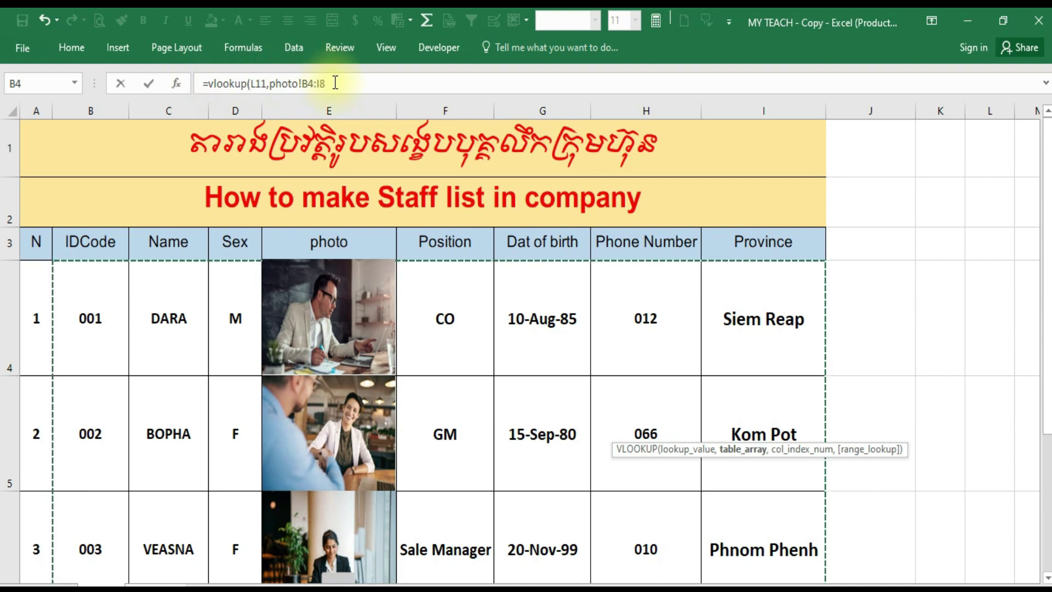
type(",")
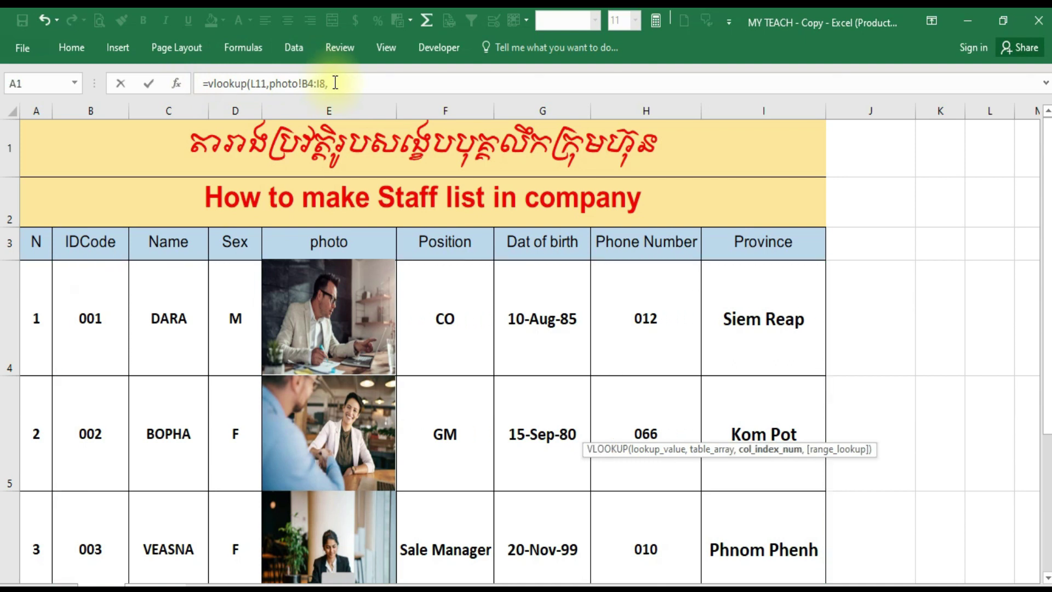
type("6")
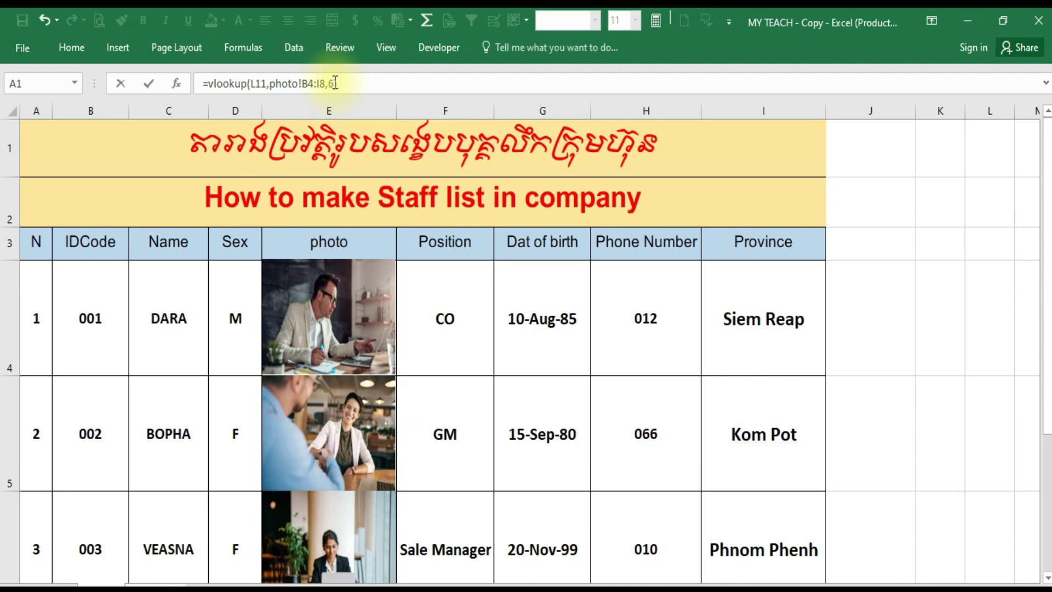
key("Return")
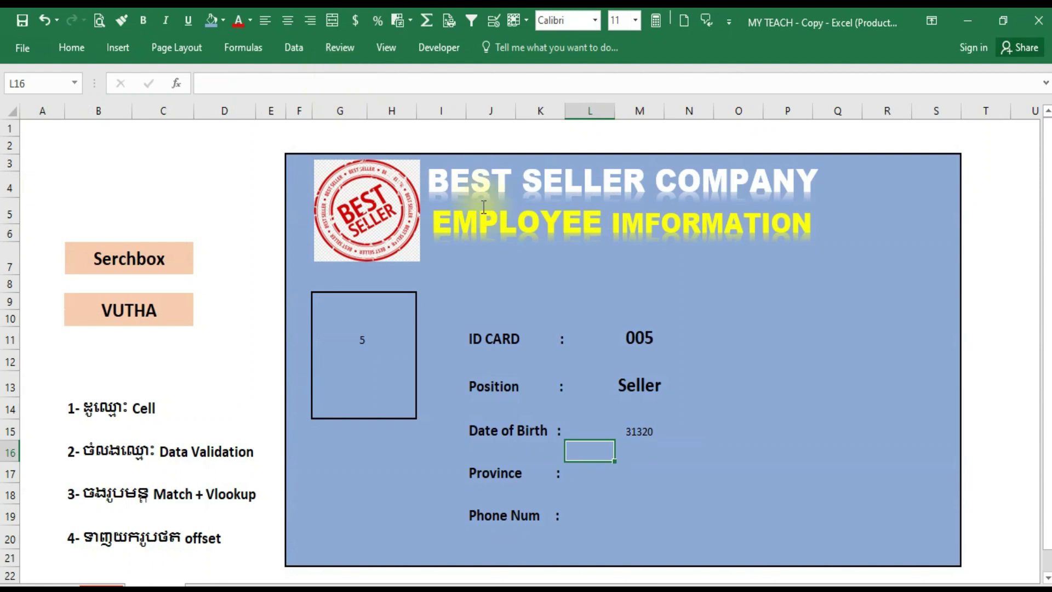
left_click(635, 427)
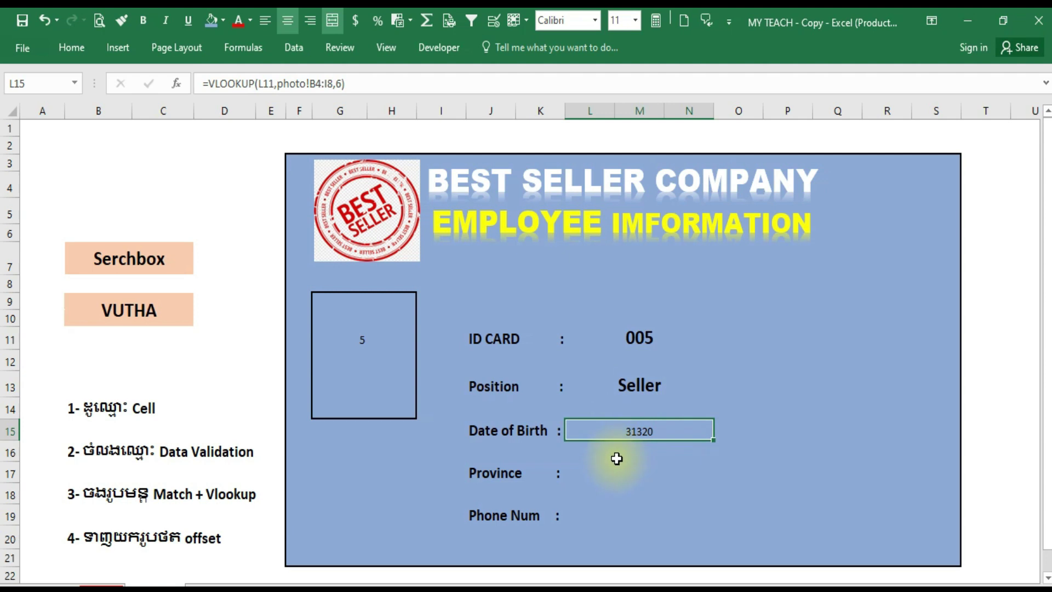
Make the Date of Birth value in L15 bold and 16-point
left_click(143, 21)
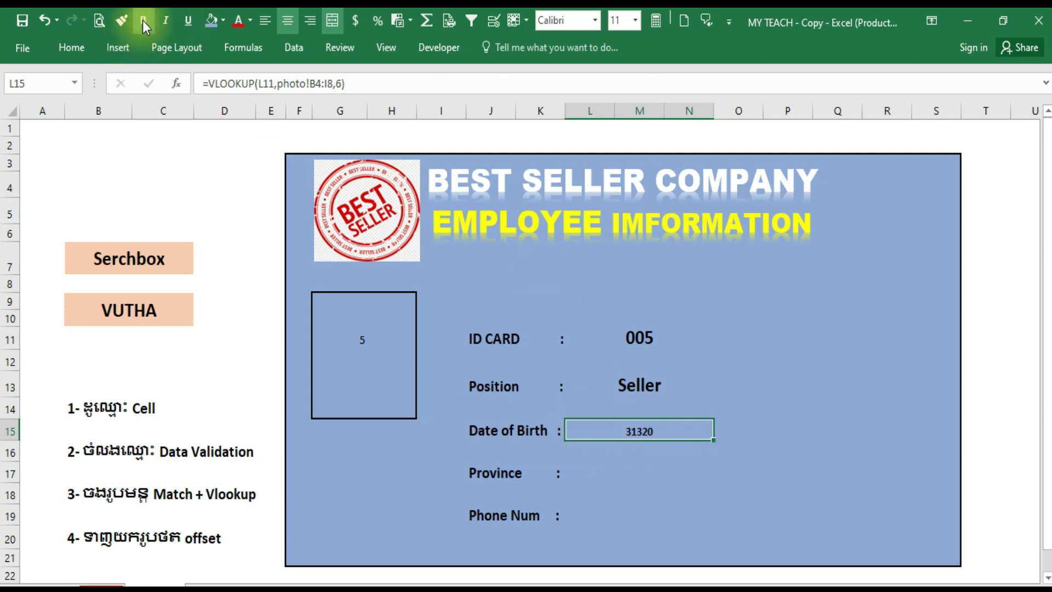
left_click(82, 48)
left_click(250, 83)
left_click(250, 83)
left_click(250, 83)
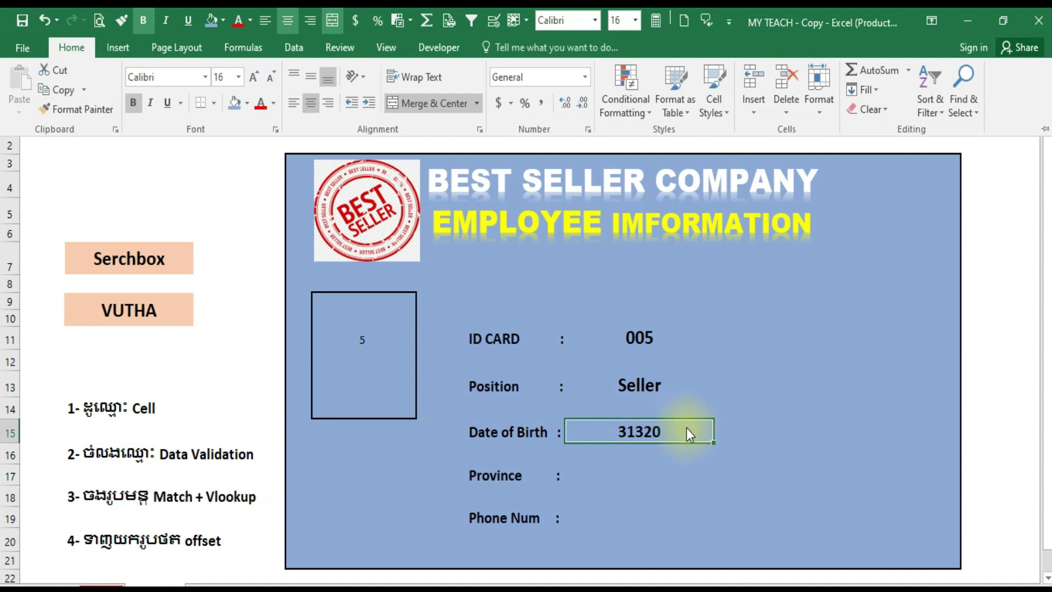
Format L15 with the 14-Mar-12 date style so it reads 30-Sep-85, then show the staff list sheet
right_click(629, 432)
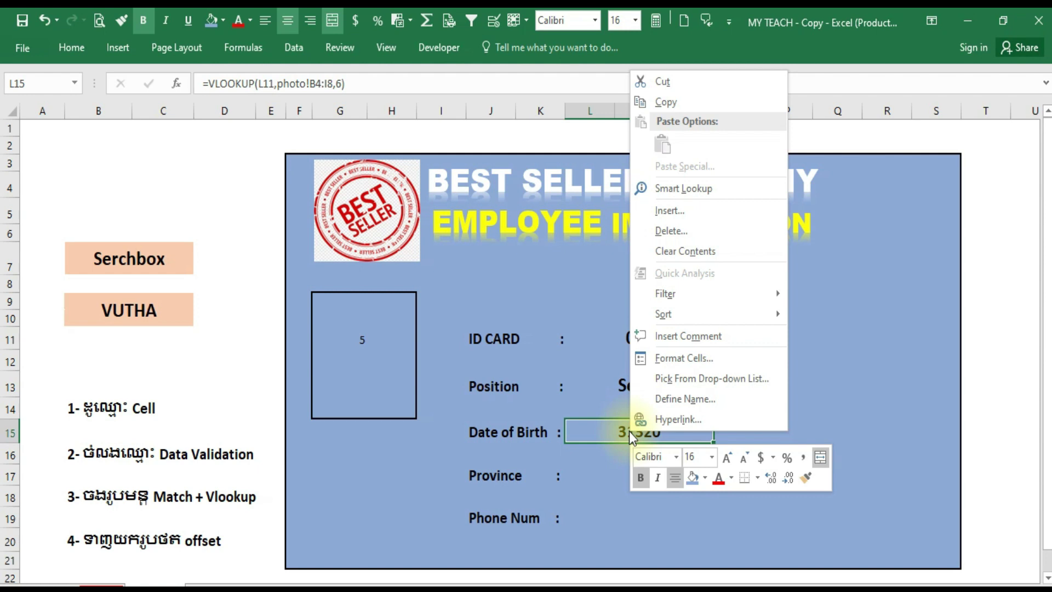
left_click(670, 358)
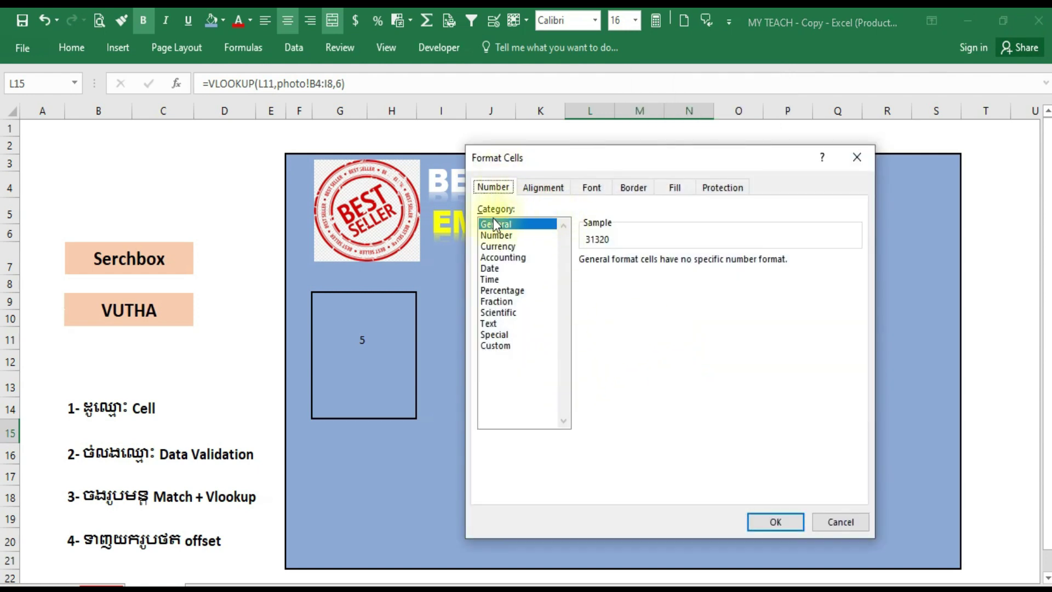
left_click(491, 188)
left_click(490, 270)
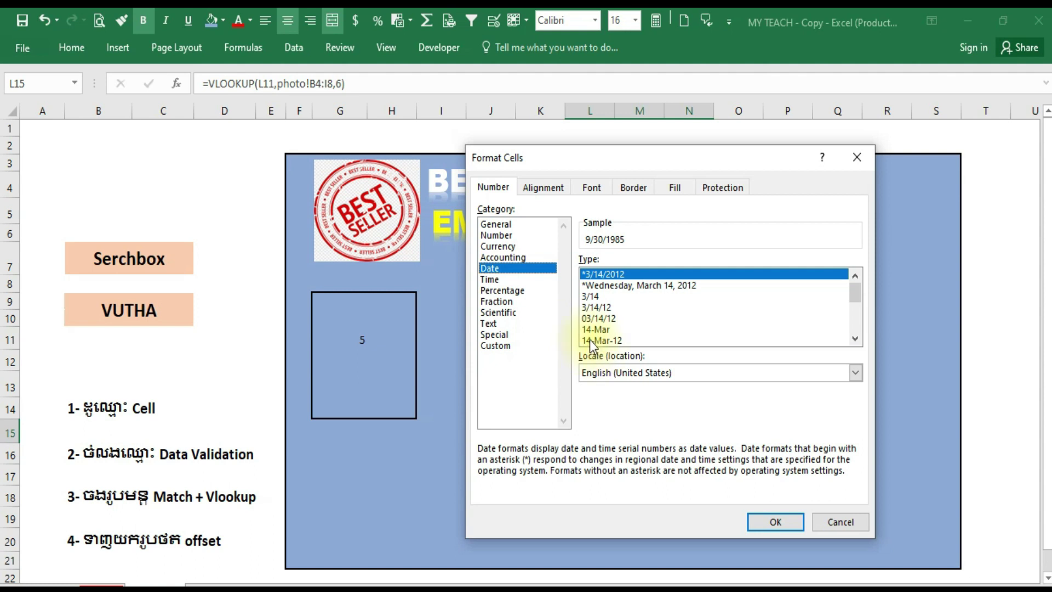
left_click(605, 340)
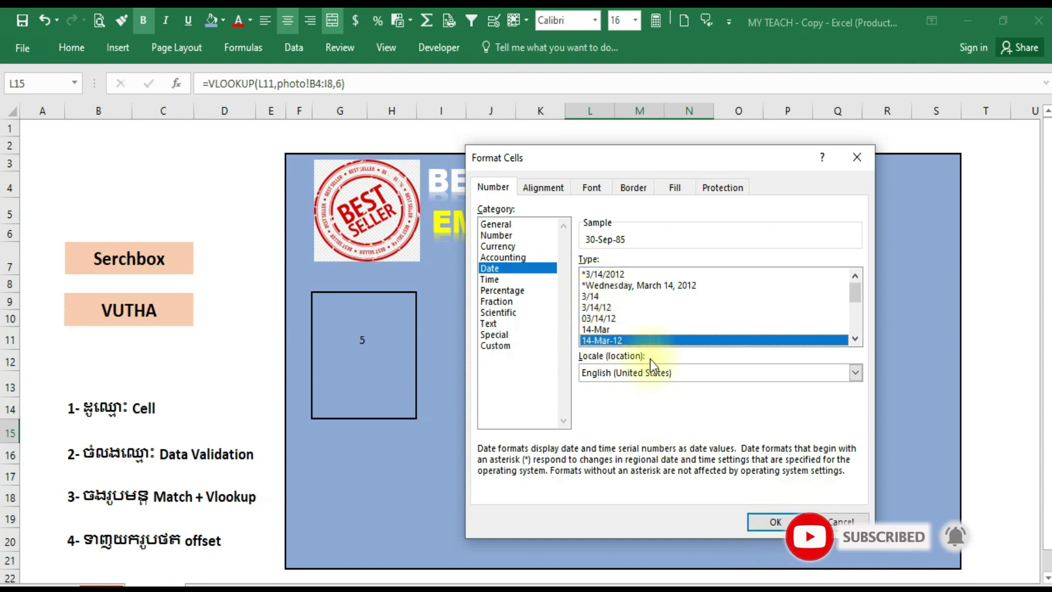
left_click(775, 521)
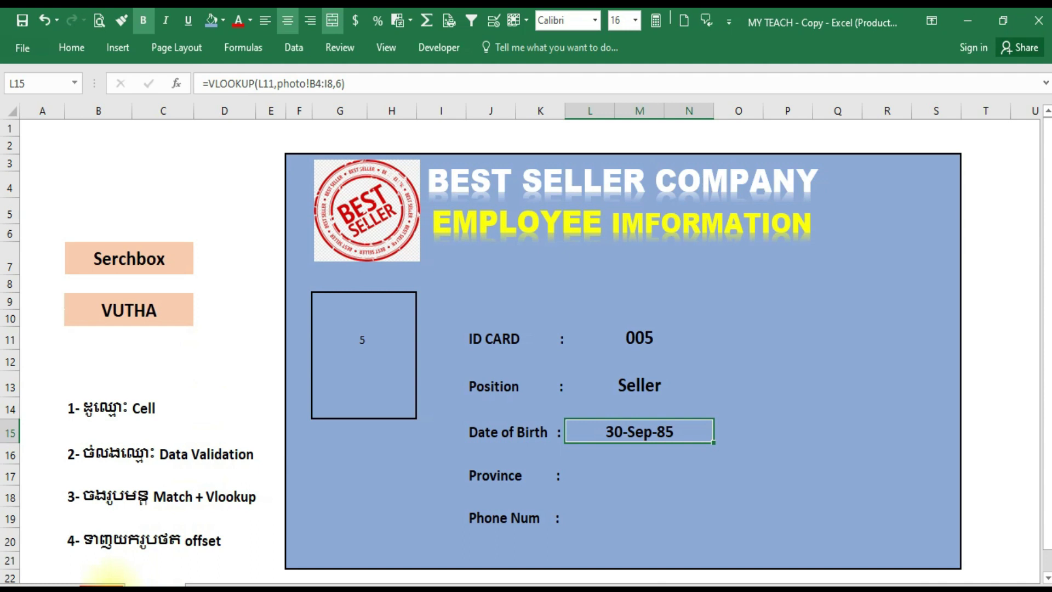
left_click(110, 582)
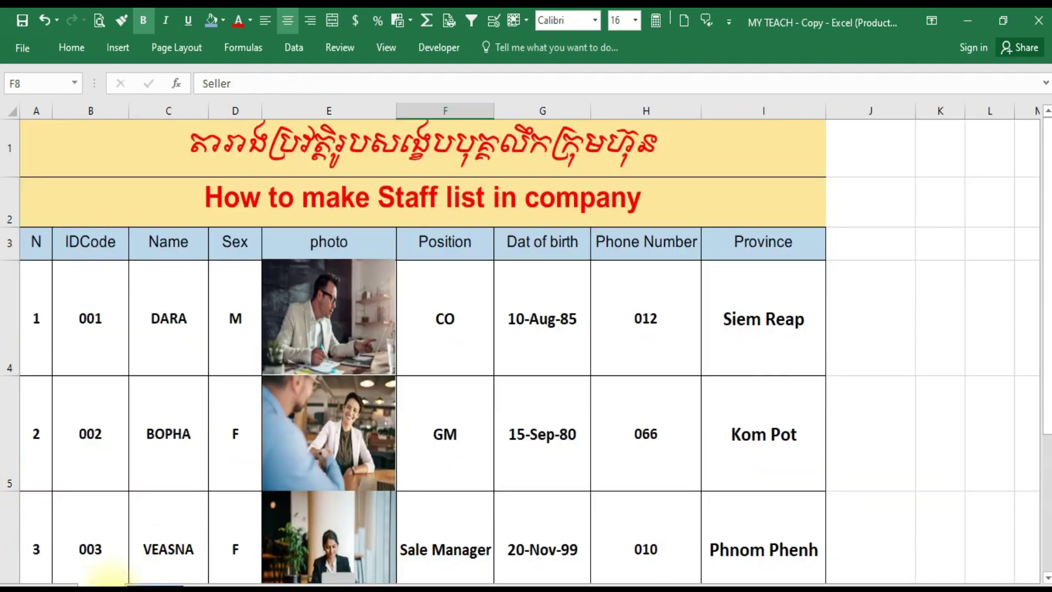
Check VUTHA's date of birth in the staff list, then review the card's ID, Position and Date of Birth formulas
scroll(143, 438, "down", 1)
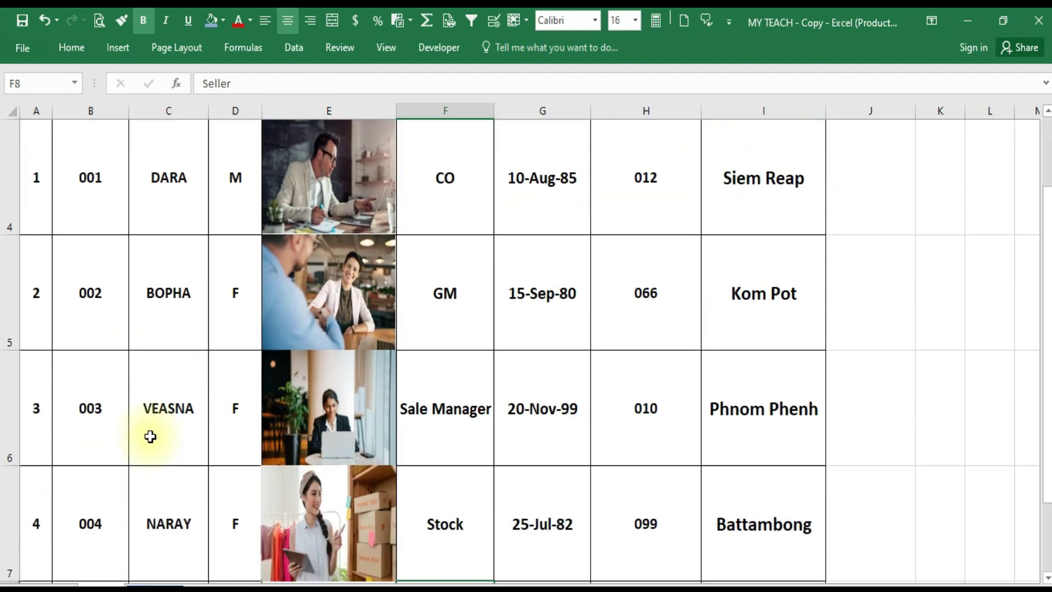
scroll(150, 437, "down", 1)
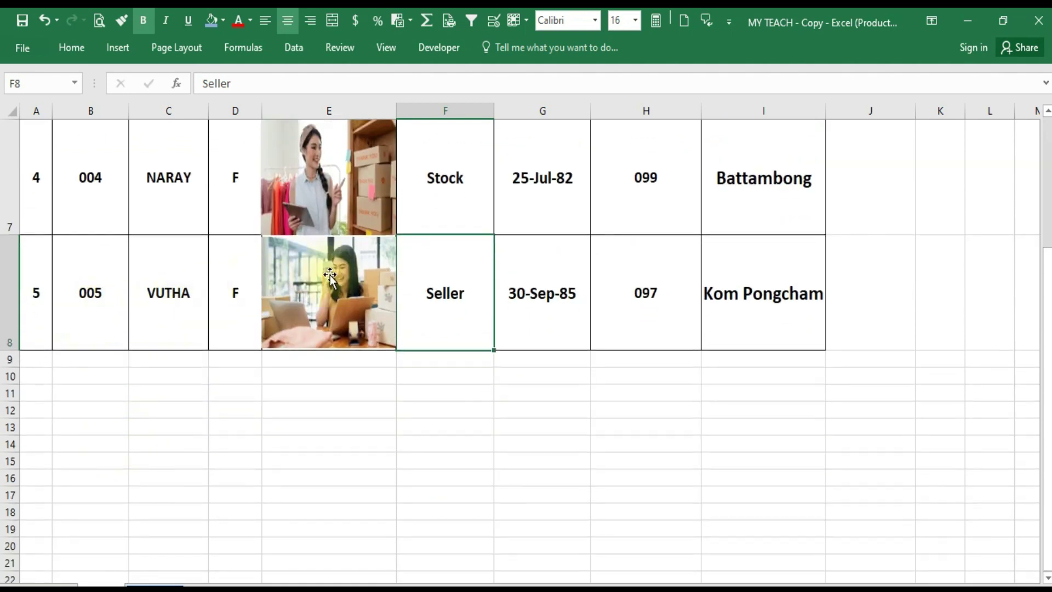
left_click(550, 307)
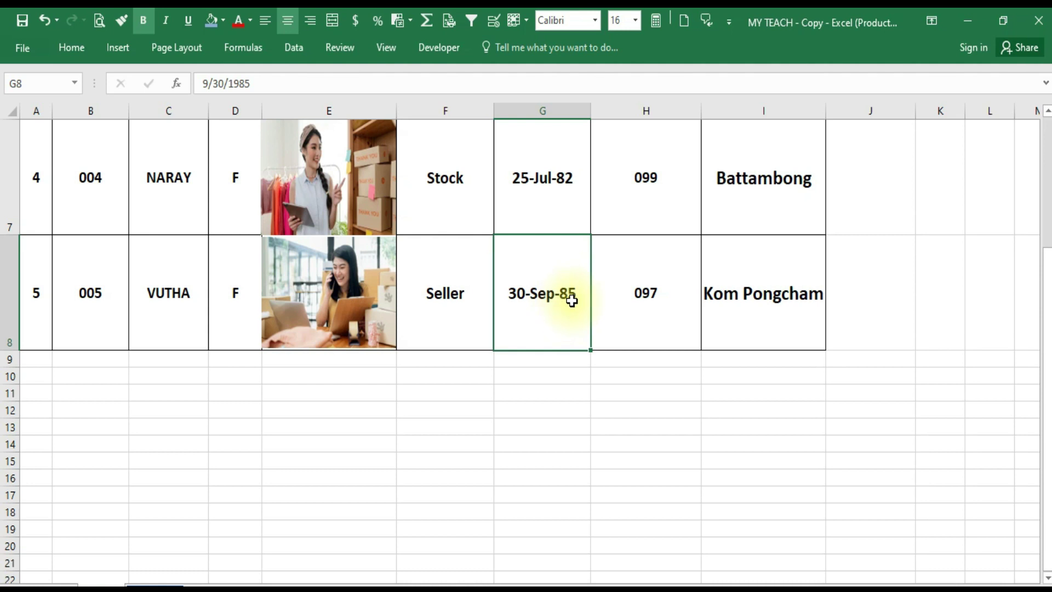
left_click(171, 583)
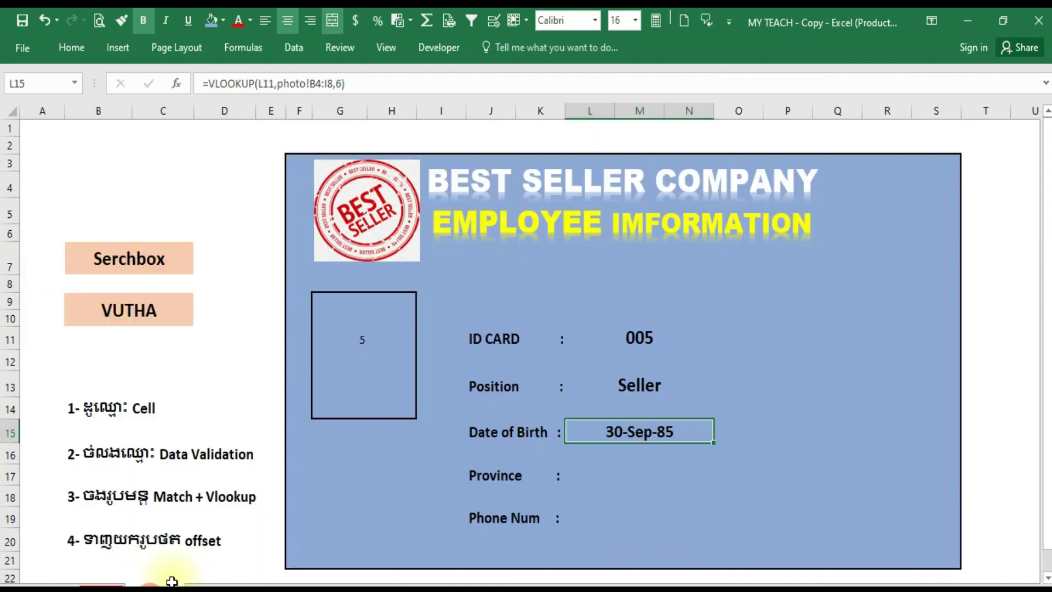
left_click(634, 338)
left_click(639, 378)
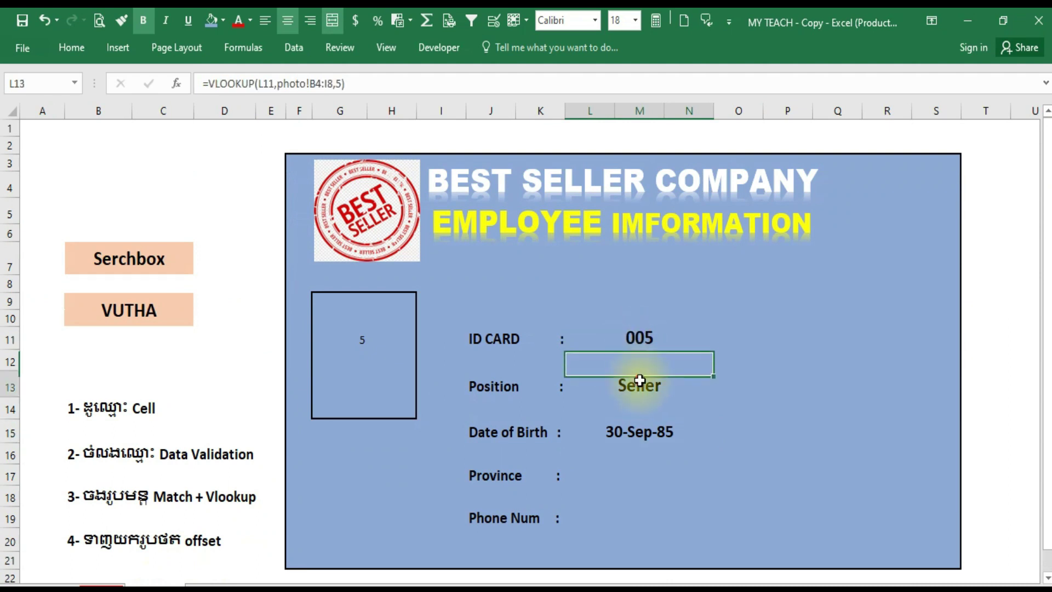
left_click(639, 427)
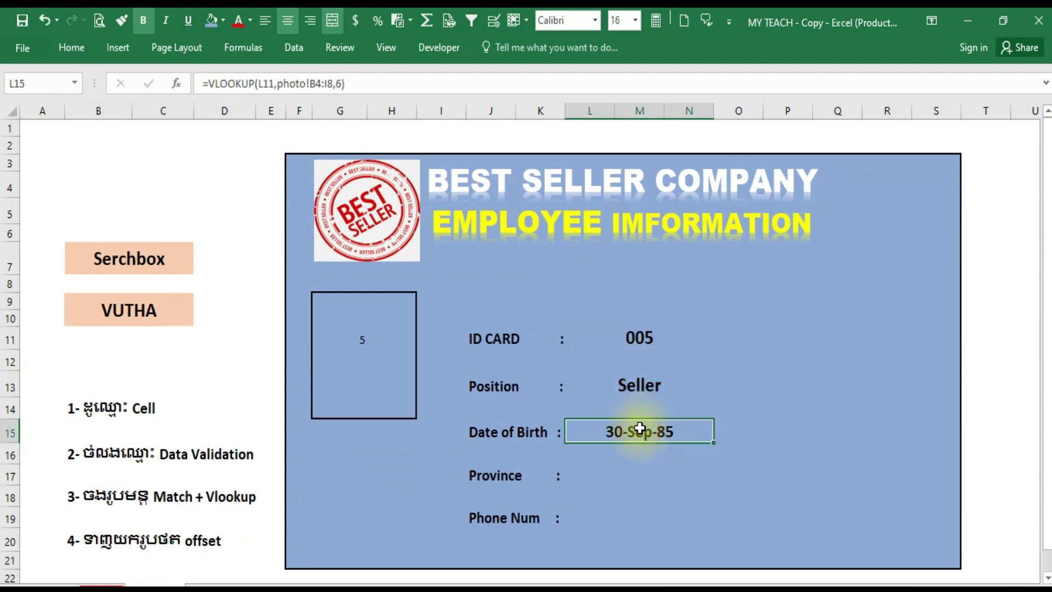
Pick NARAY from the B9 name dropdown and check the updated ID and Position formulas
left_click(184, 315)
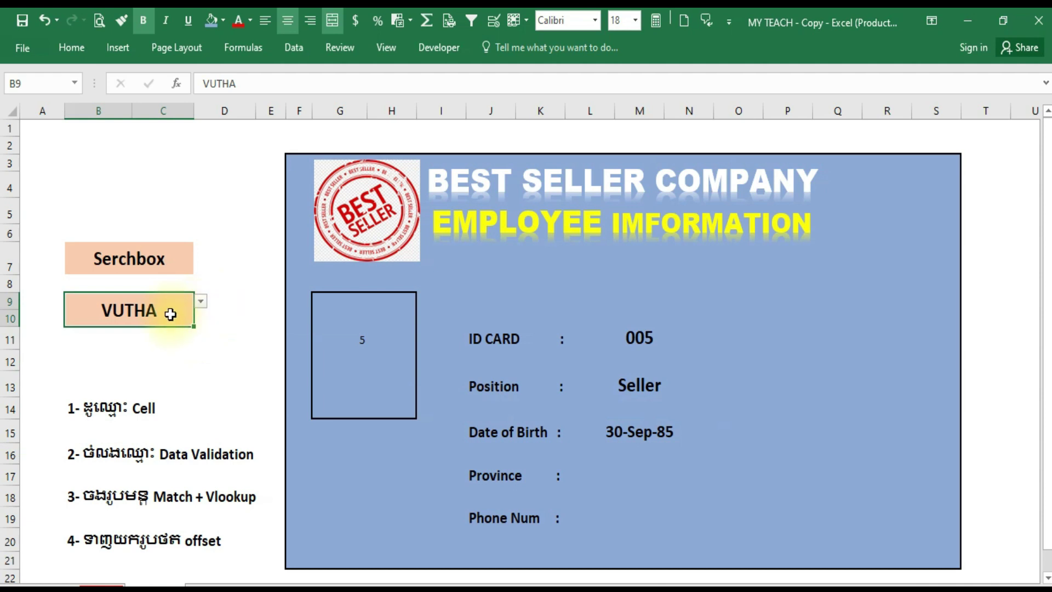
left_click(201, 302)
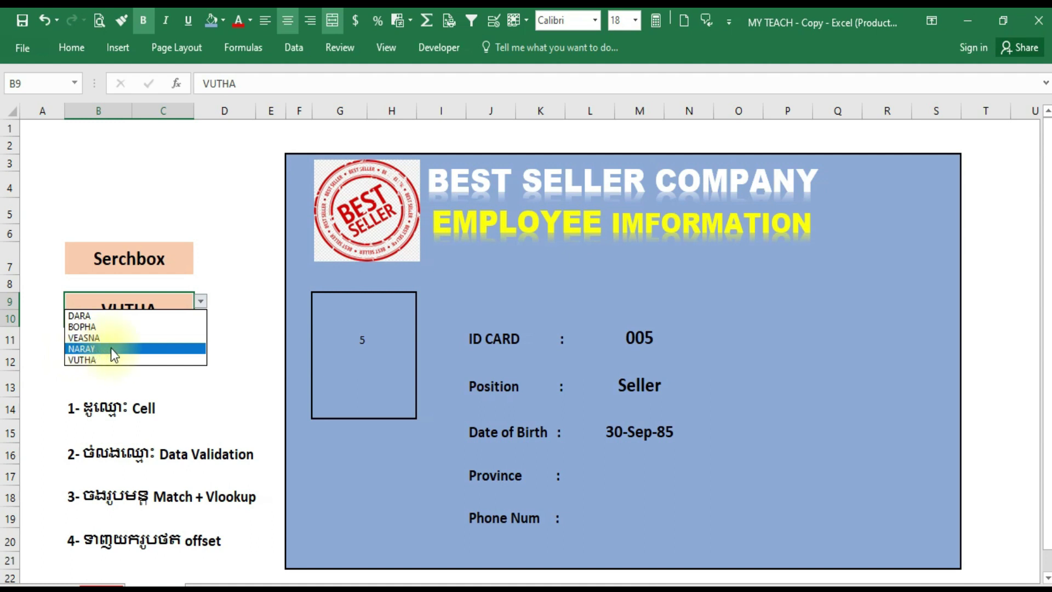
left_click(77, 349)
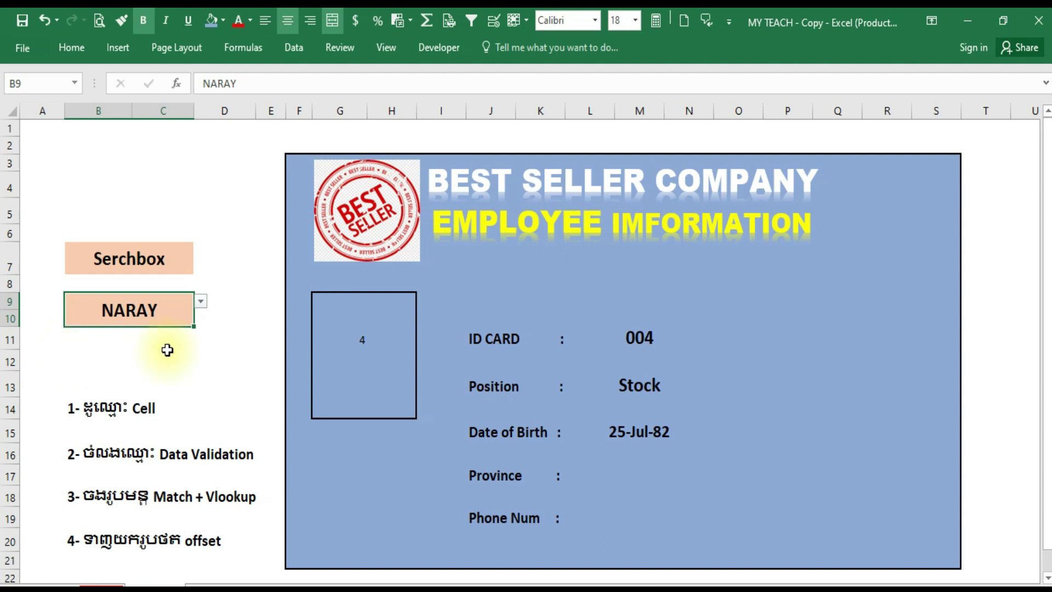
left_click(637, 340)
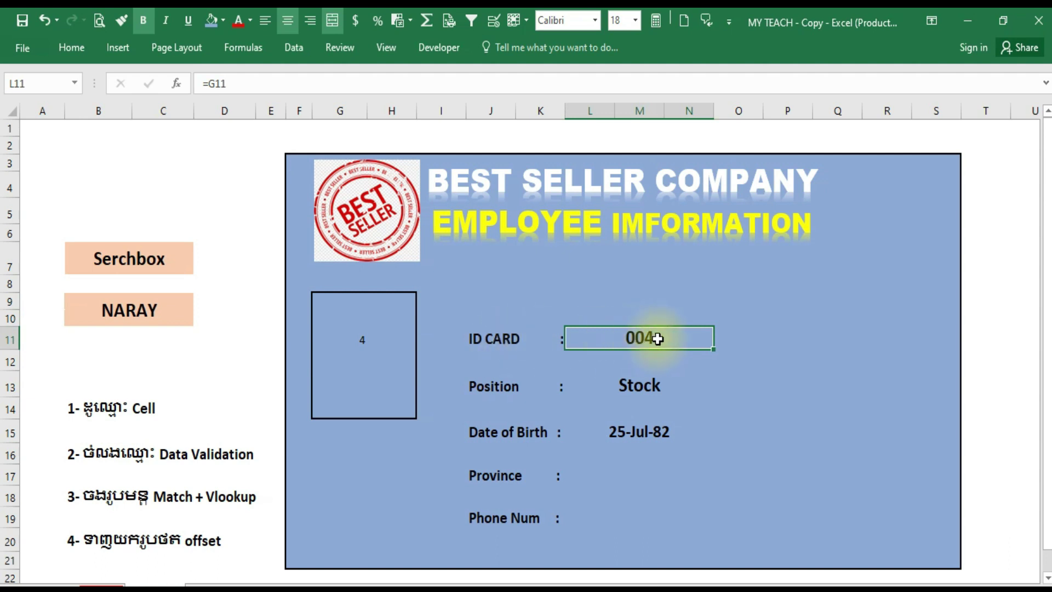
left_click(637, 385)
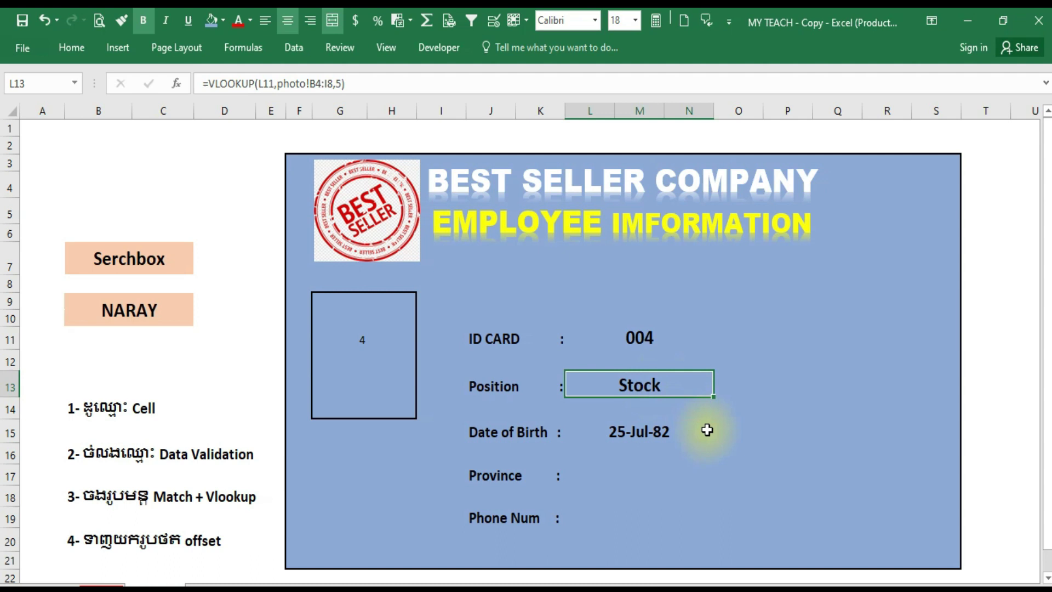
left_click(650, 435)
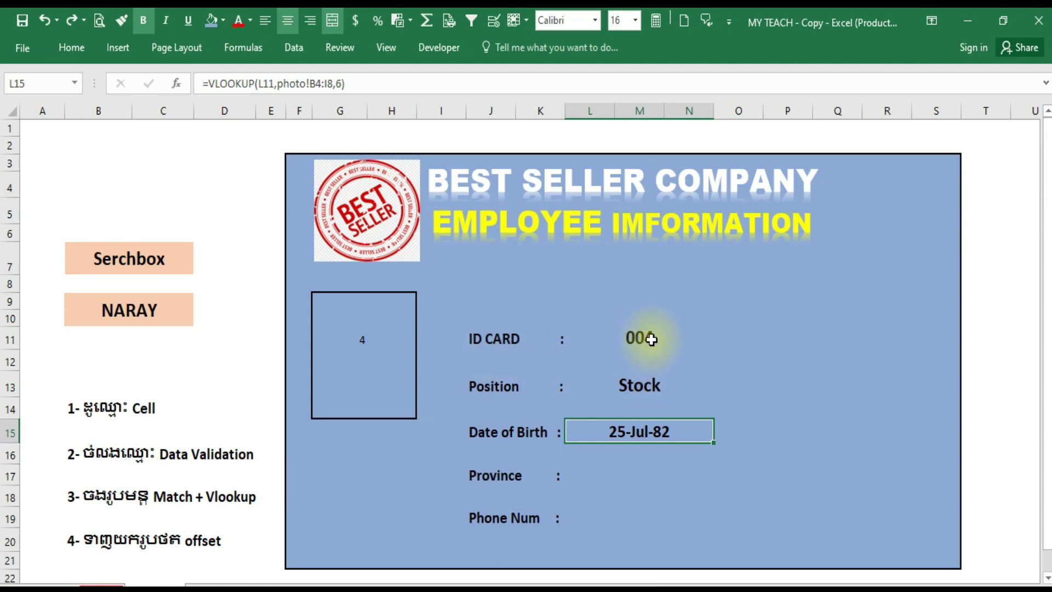
left_click(651, 340)
left_click(652, 390)
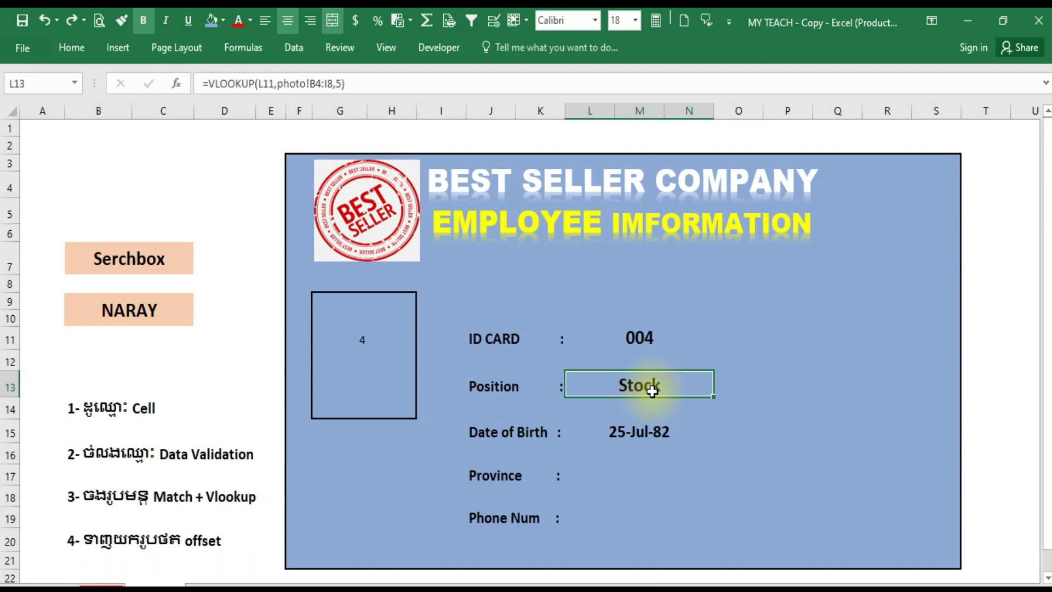
left_click(627, 434)
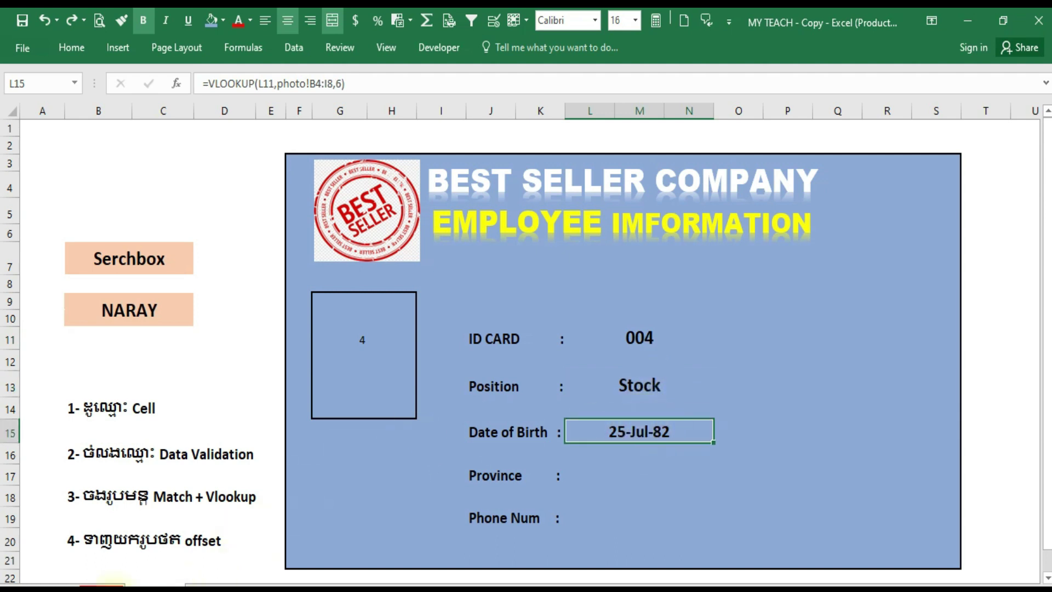
left_click(103, 584)
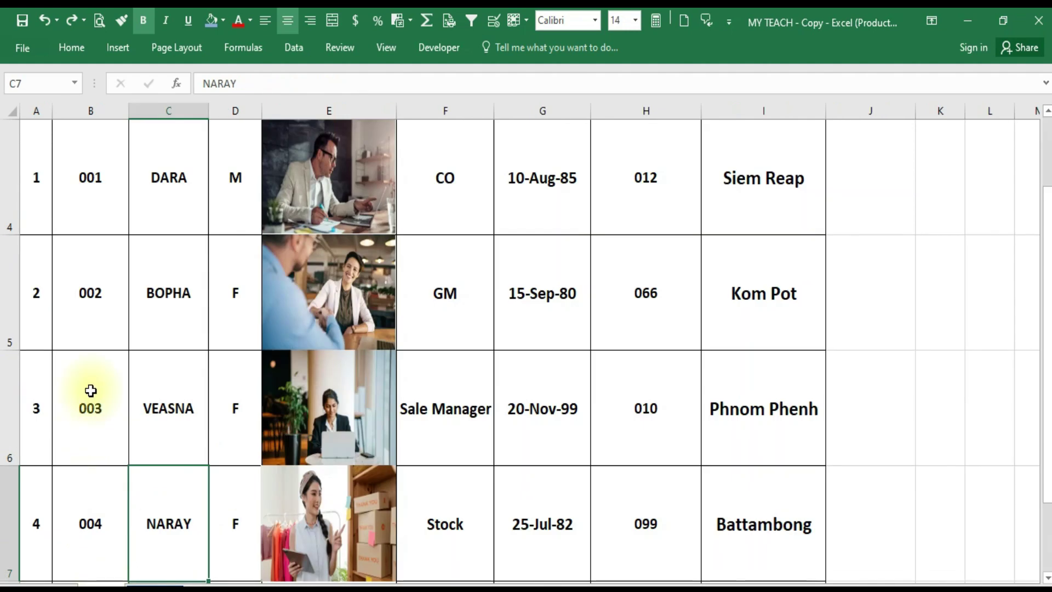
left_click(88, 518)
left_click(170, 521)
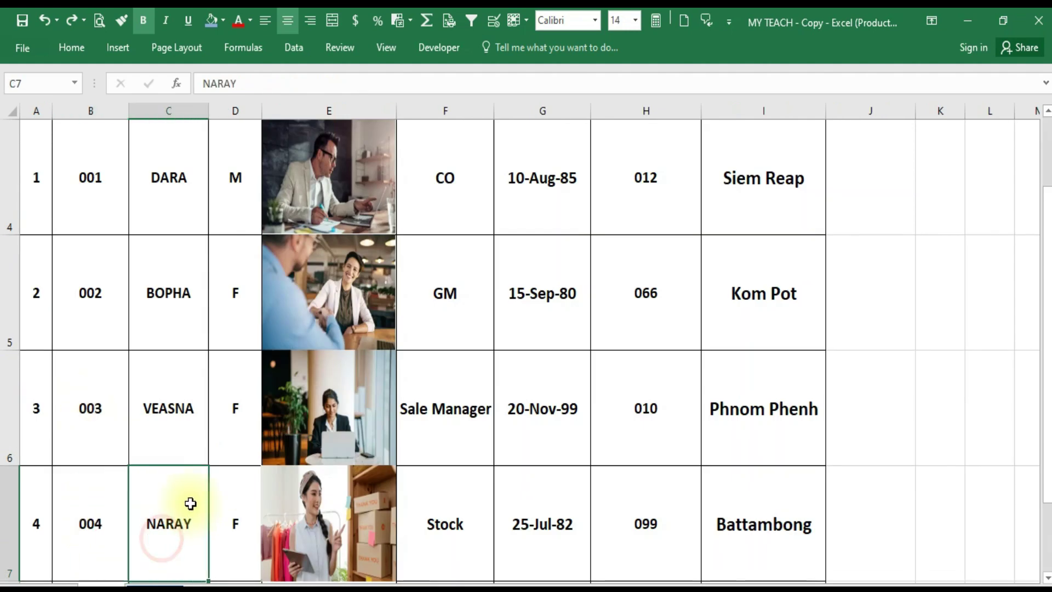
scroll(170, 303, "down", 1)
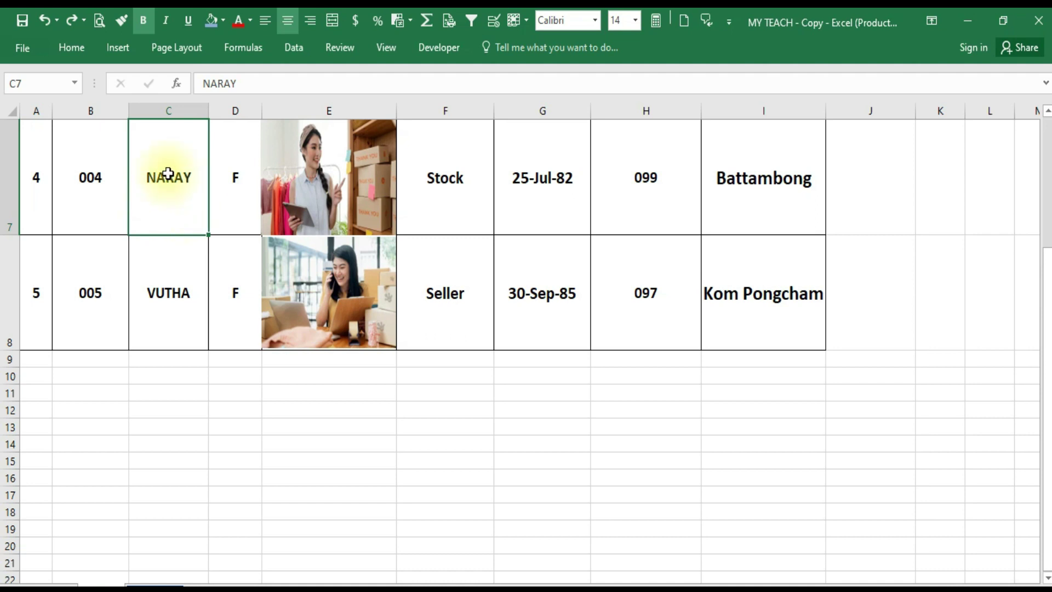
left_click(109, 193)
left_click(189, 192)
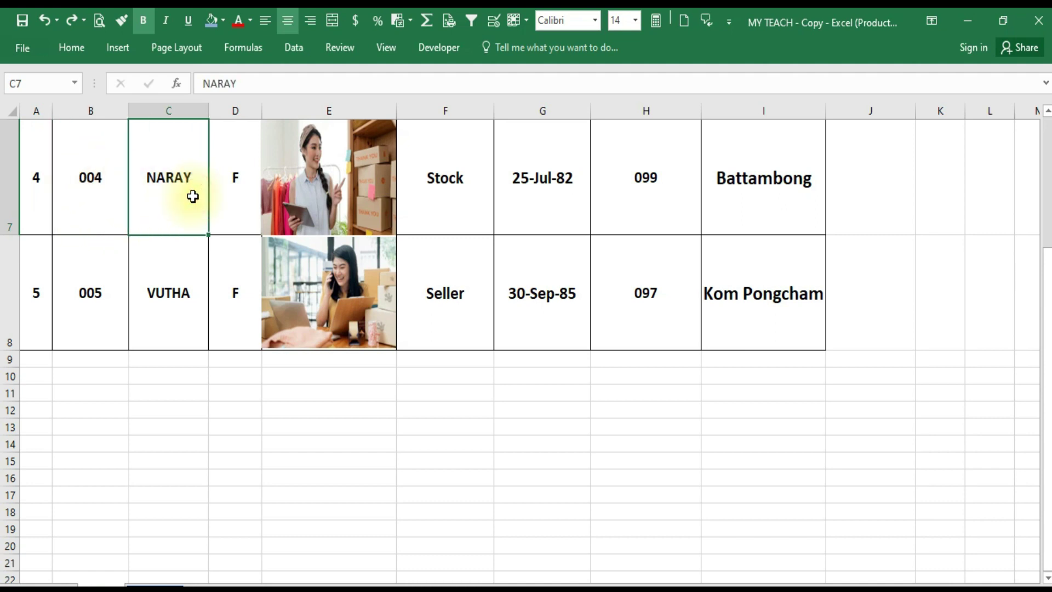
left_click(465, 184)
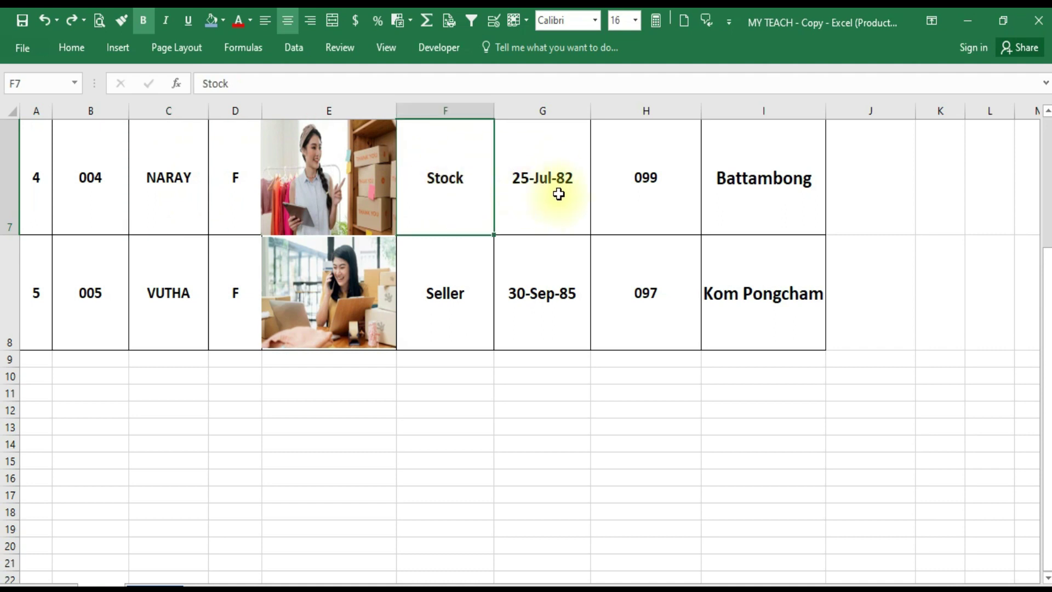
left_click(559, 195)
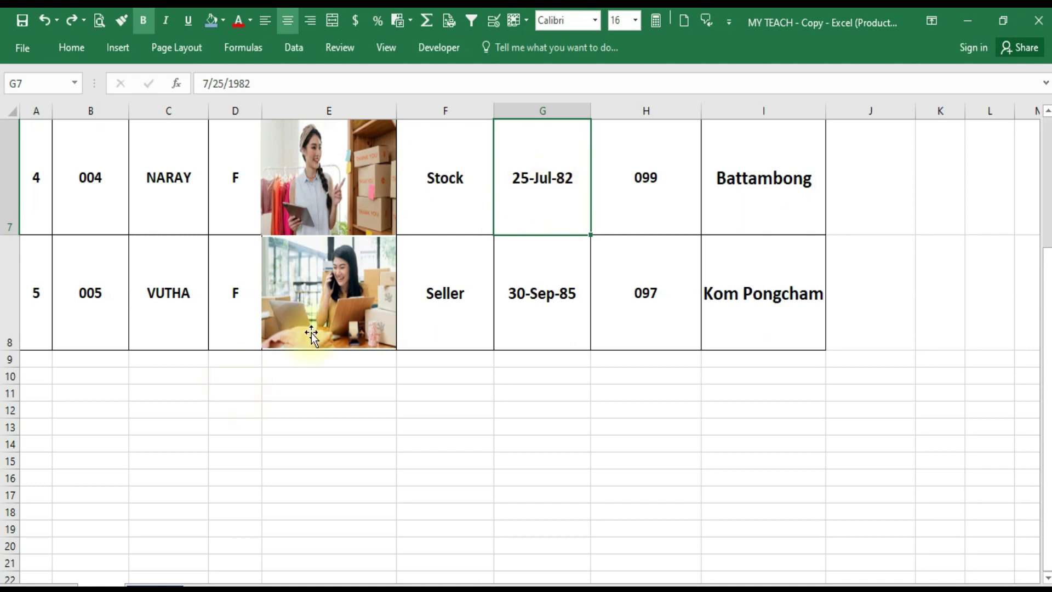
left_click(154, 585)
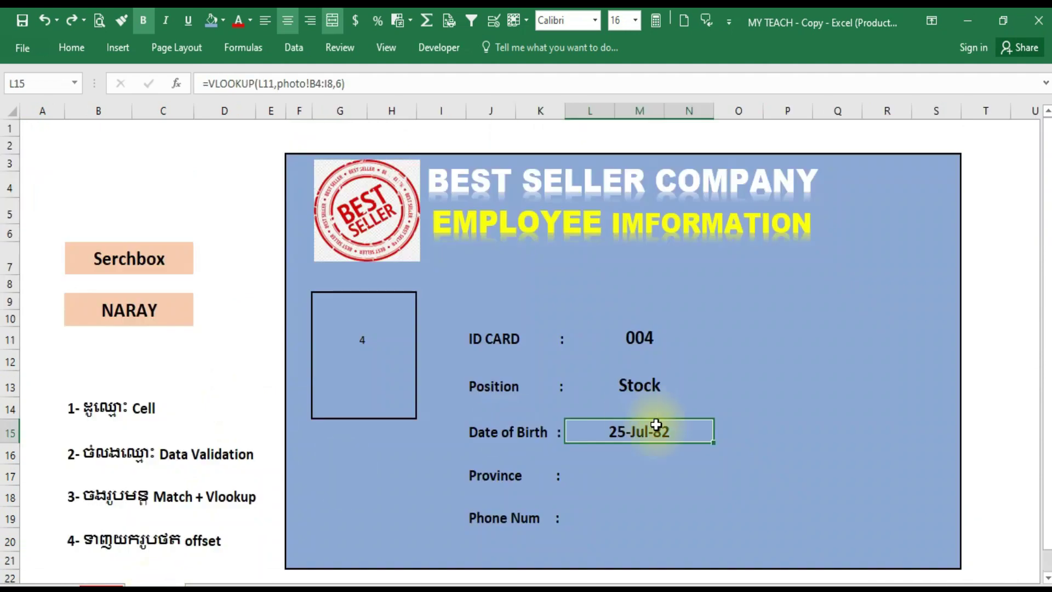
left_click(607, 484)
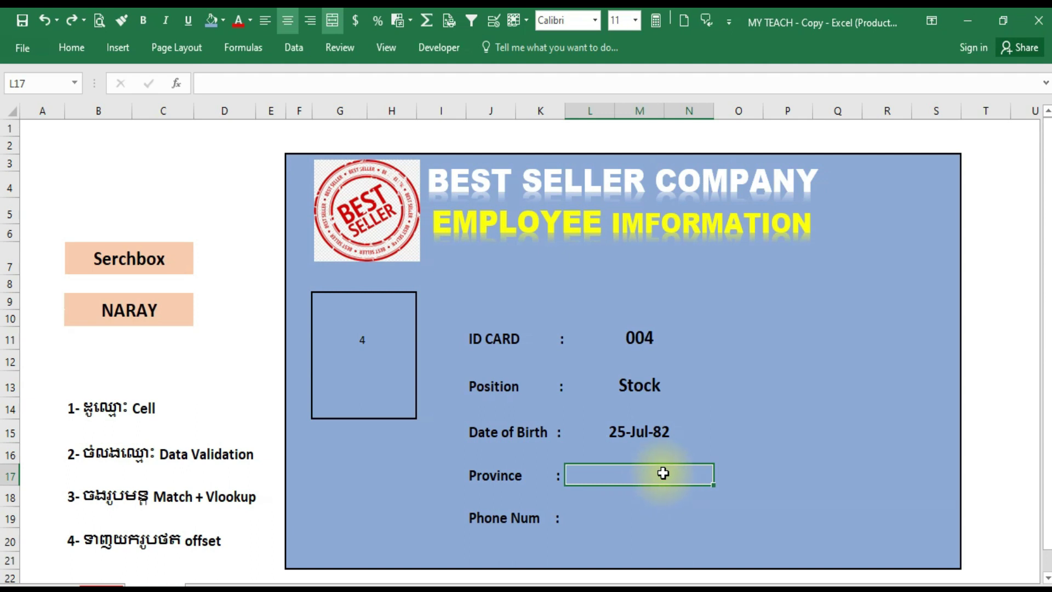
In L17, build =vlookup(L11,photo!B4:I8, using the card ID and the staff table as lookup range
type("=")
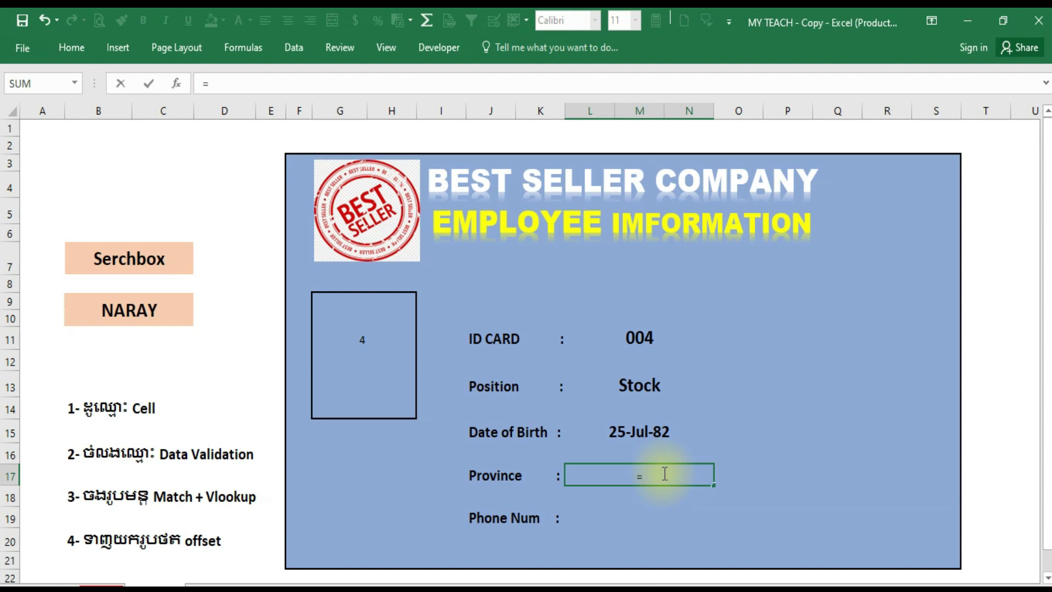
type("vloo")
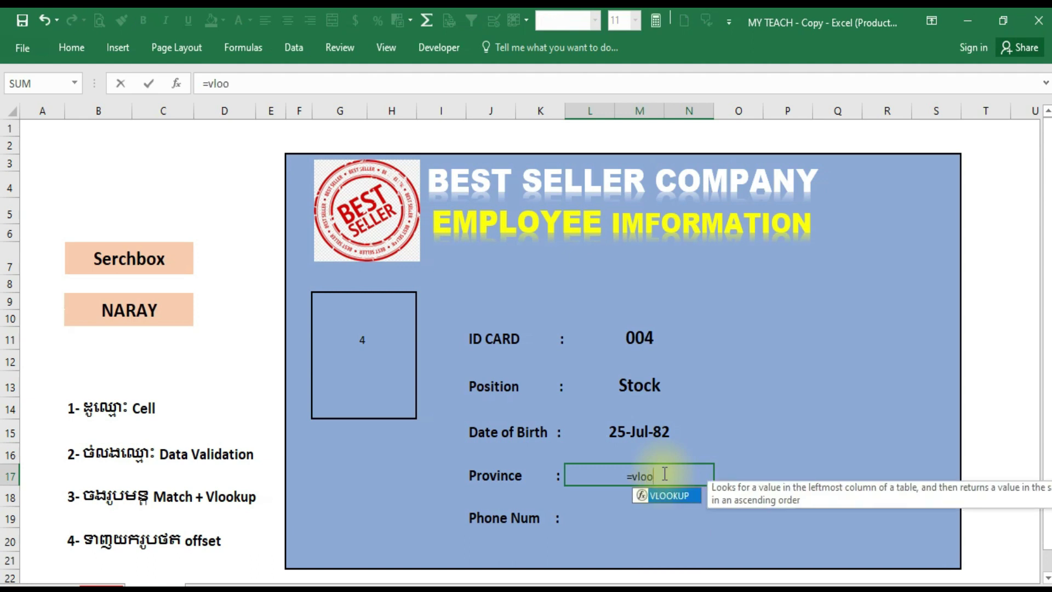
type("kup")
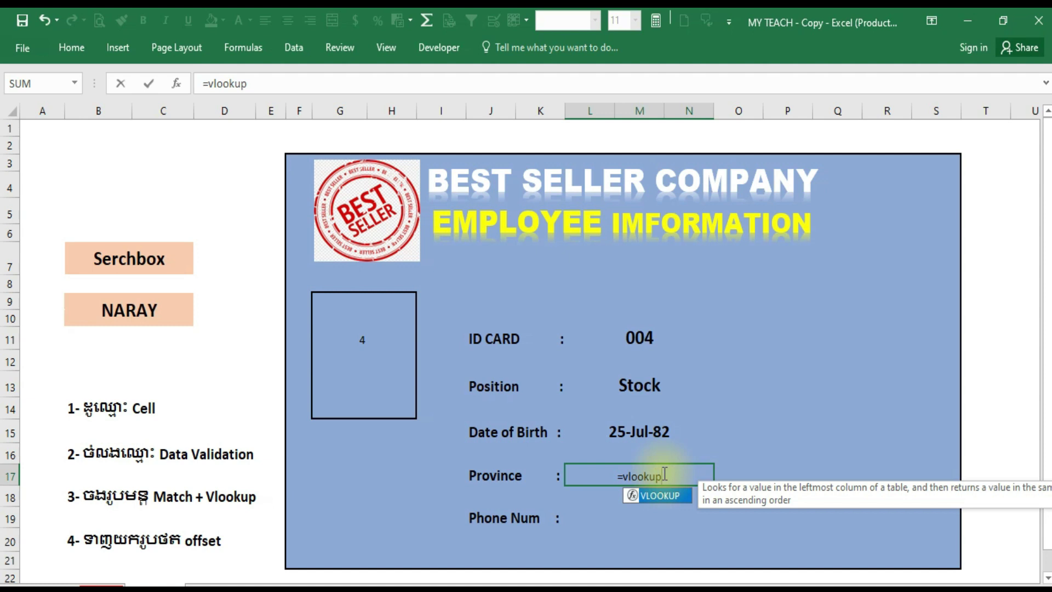
type("(")
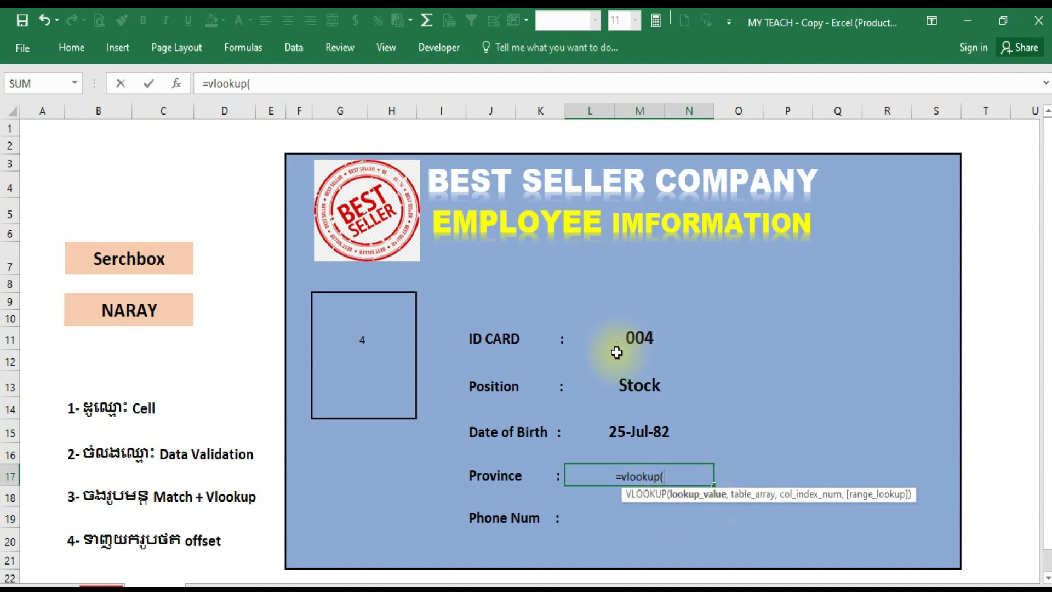
left_click(630, 336)
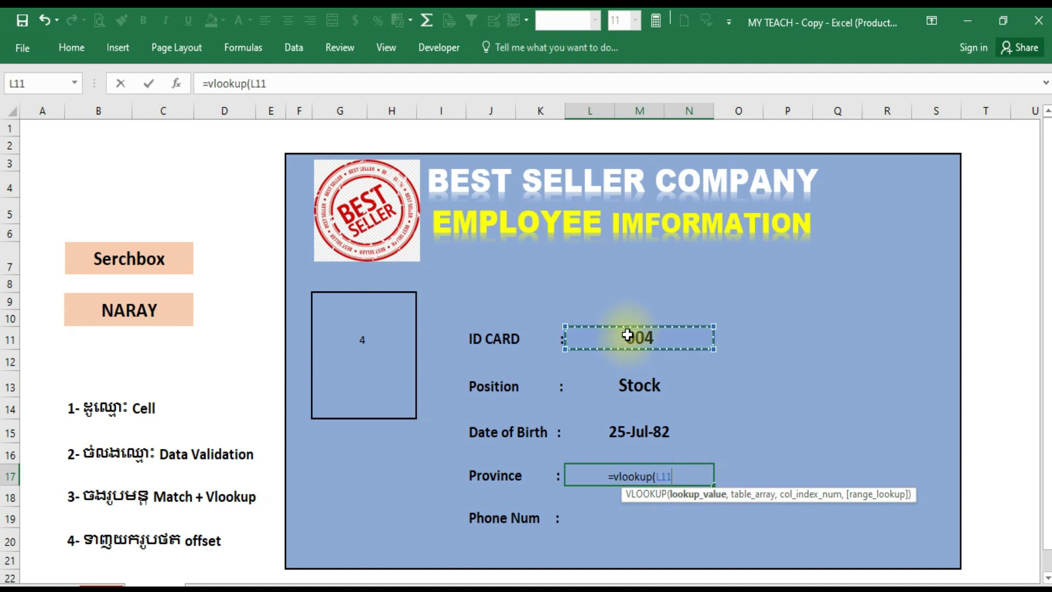
type(",")
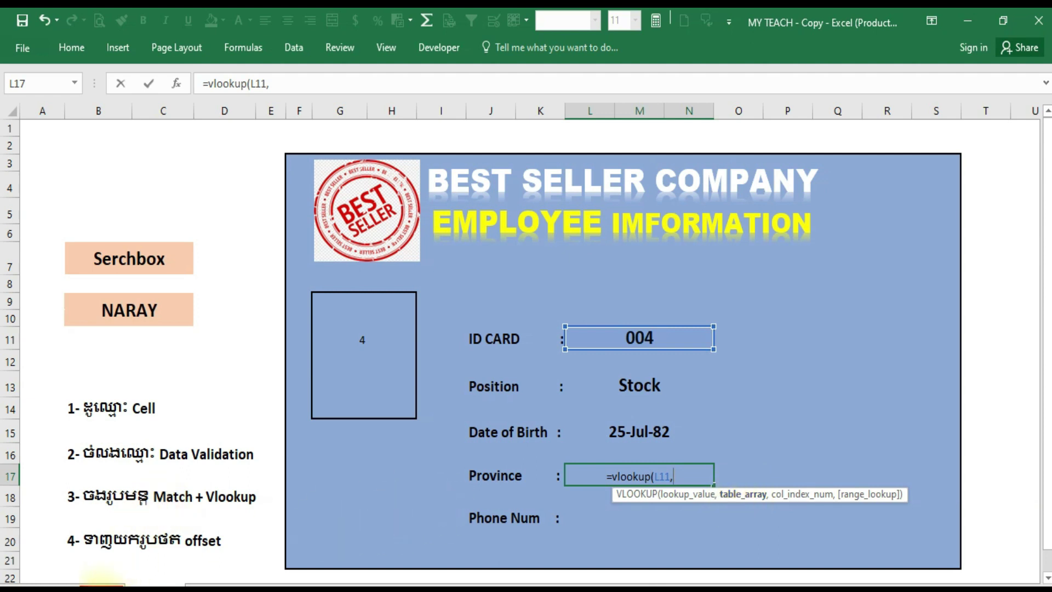
left_click(102, 586)
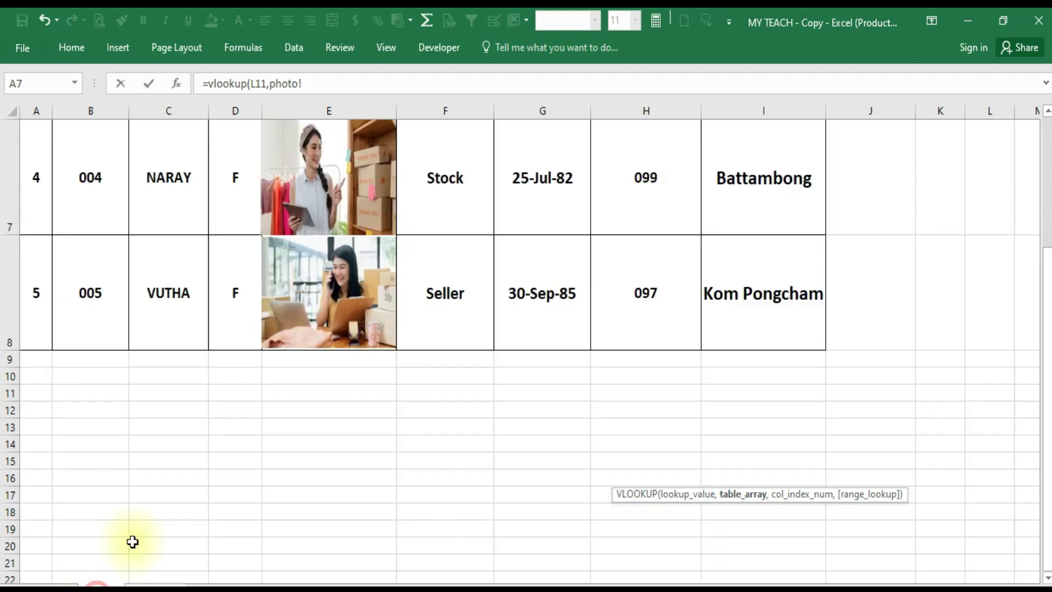
scroll(301, 347, "up", 1)
mouse_move(124, 345)
left_mouse_down()
mouse_move(762, 401)
mouse_move(771, 458)
left_mouse_up()
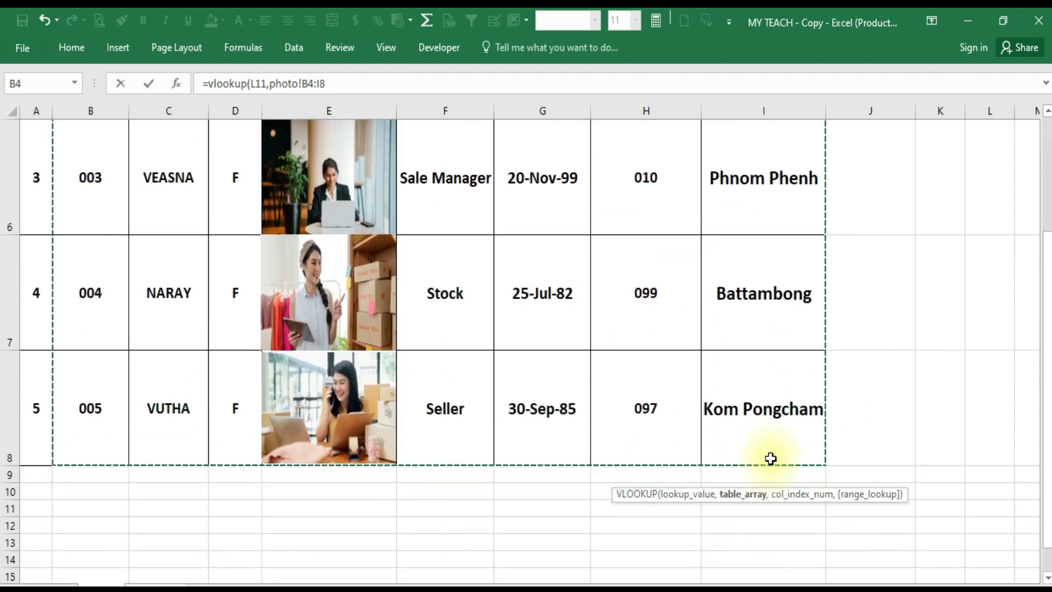
scroll(664, 393, "up", 2)
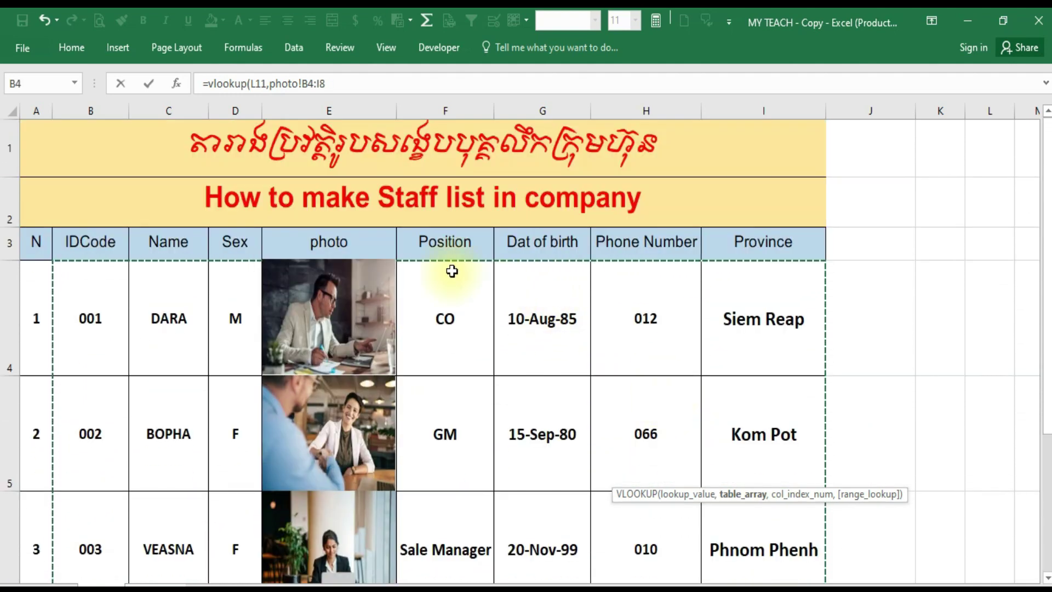
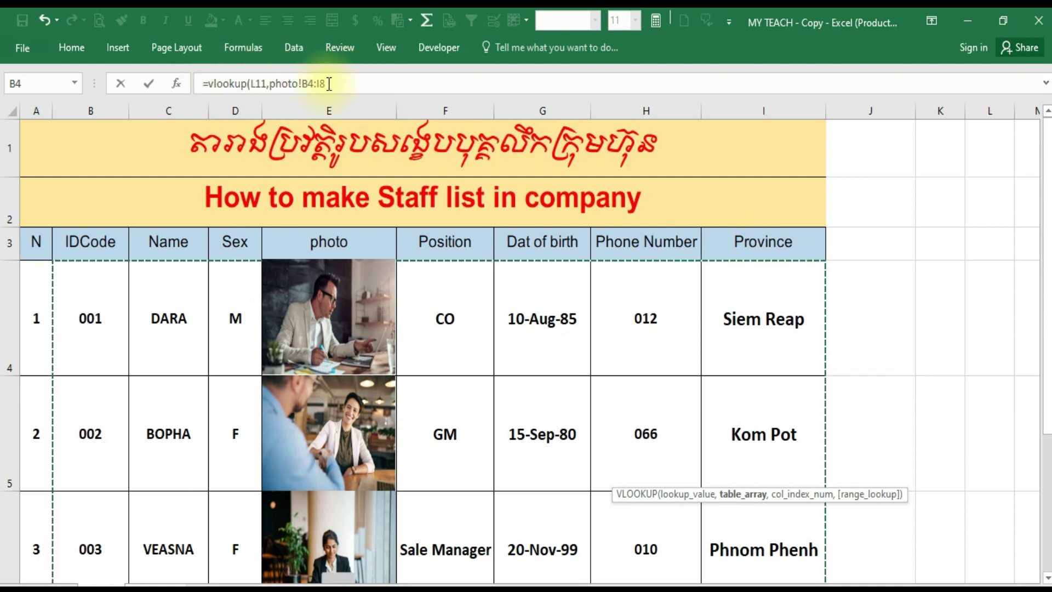
Complete the Province VLOOKUP with column 8 so it shows Battambong, and make it bold
type(",8")
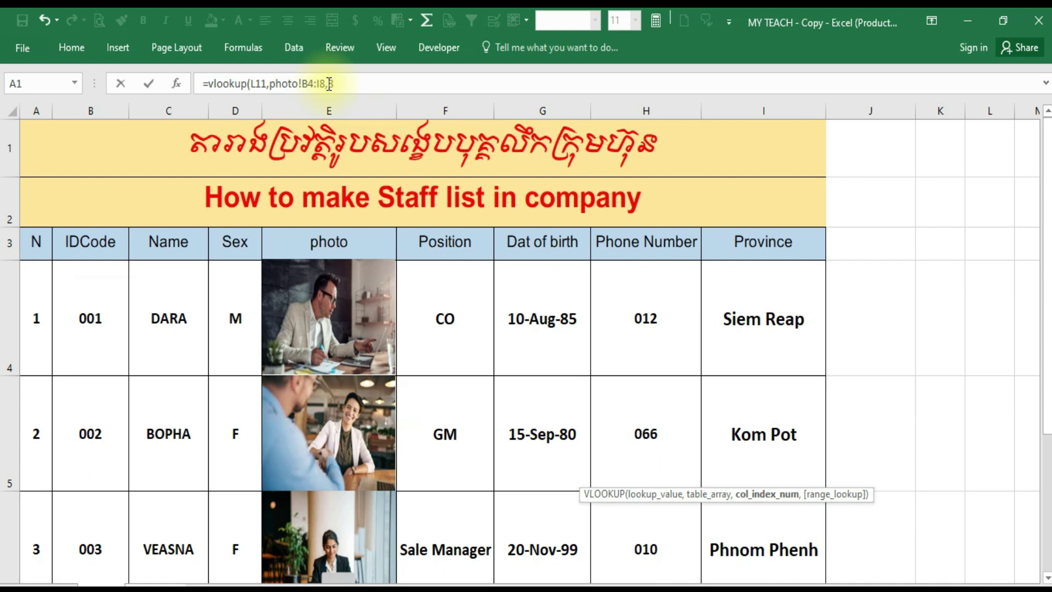
type(")")
key("Return")
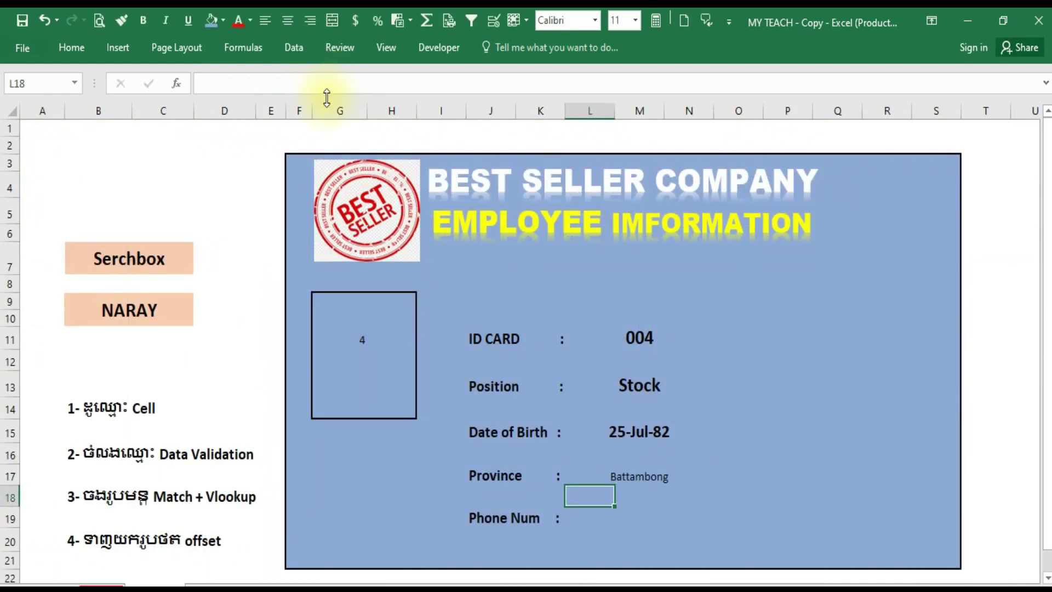
left_click(639, 477)
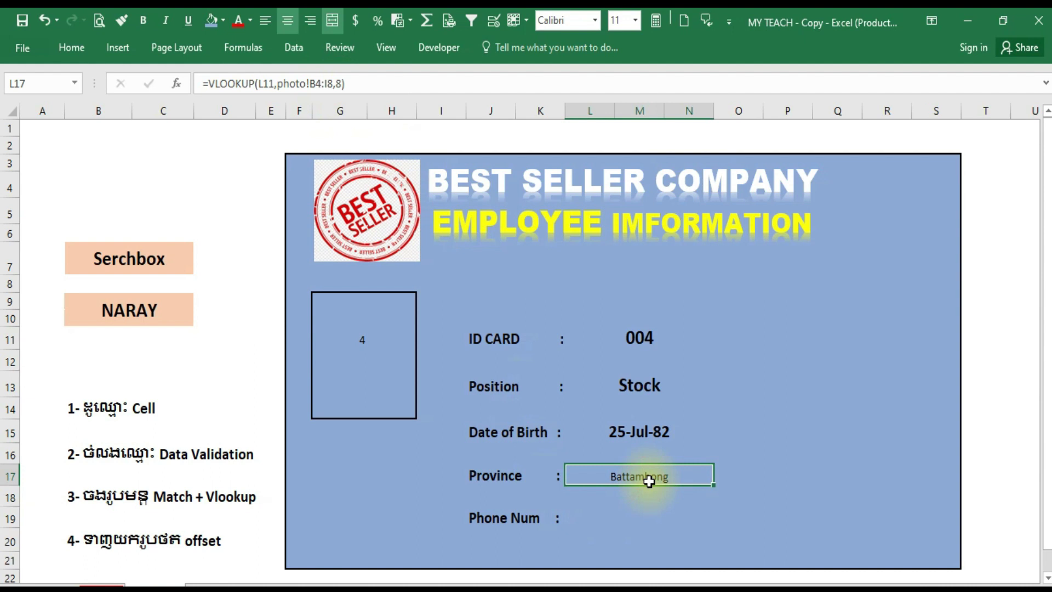
left_click(141, 23)
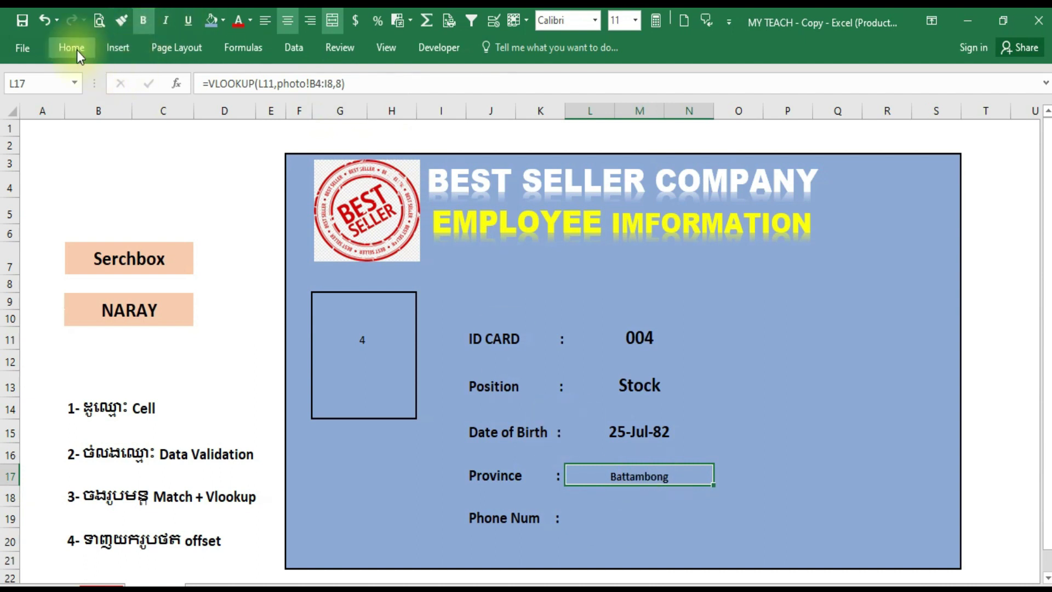
Enlarge the Battambong province text to 16 point
left_click(76, 50)
left_click(252, 80)
left_click(252, 80)
left_click(252, 80)
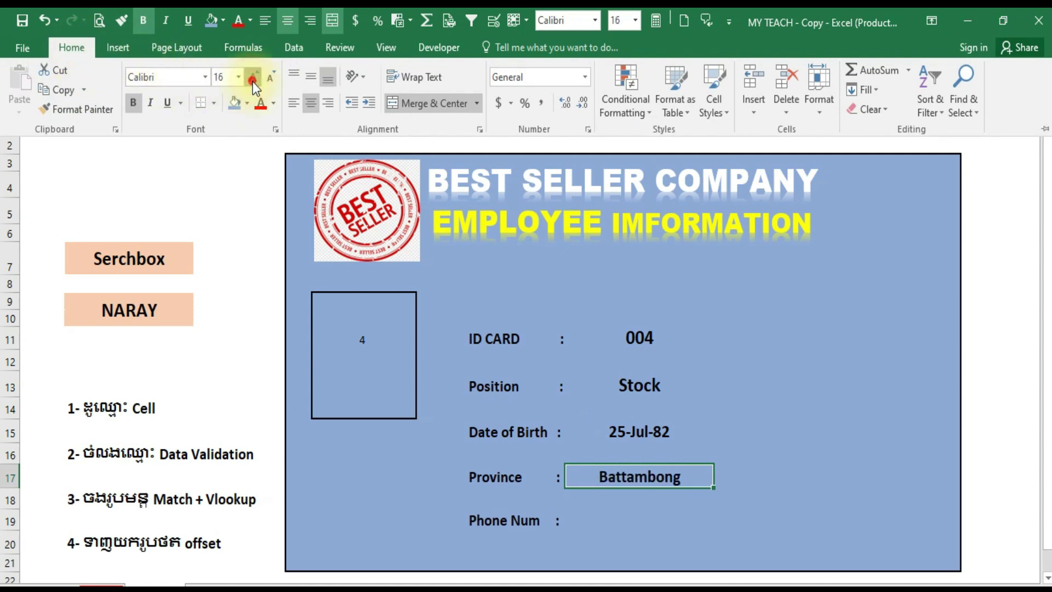
left_click(252, 80)
left_click(270, 77)
left_click(770, 425)
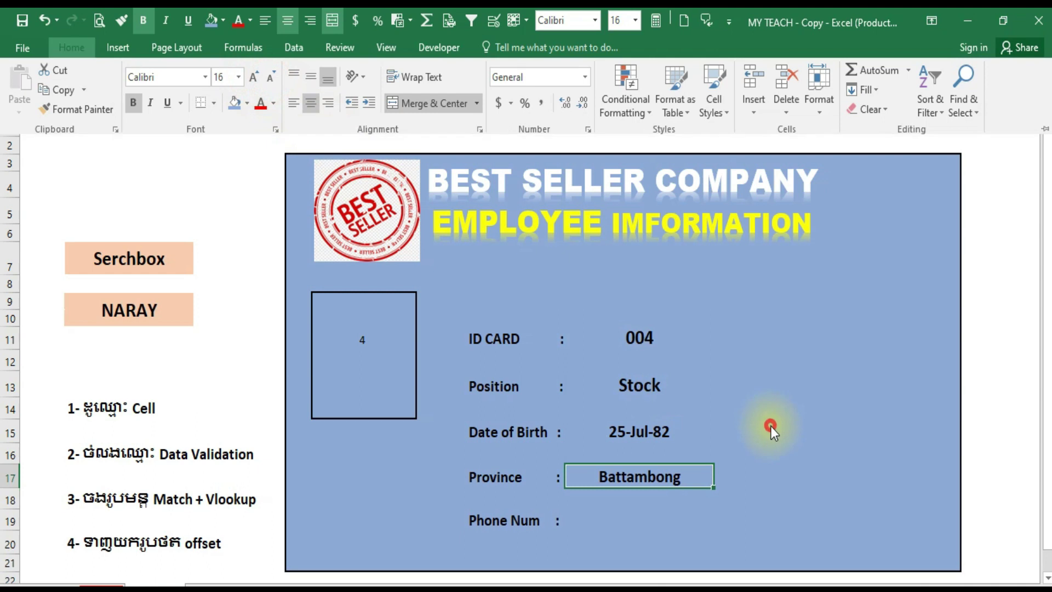
left_click(649, 500)
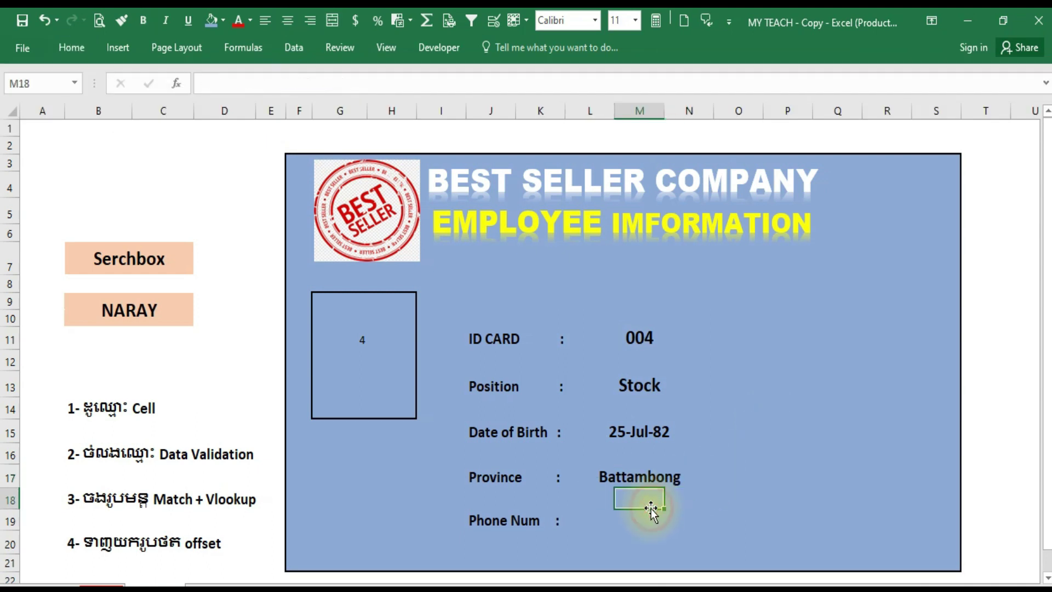
left_click(630, 478)
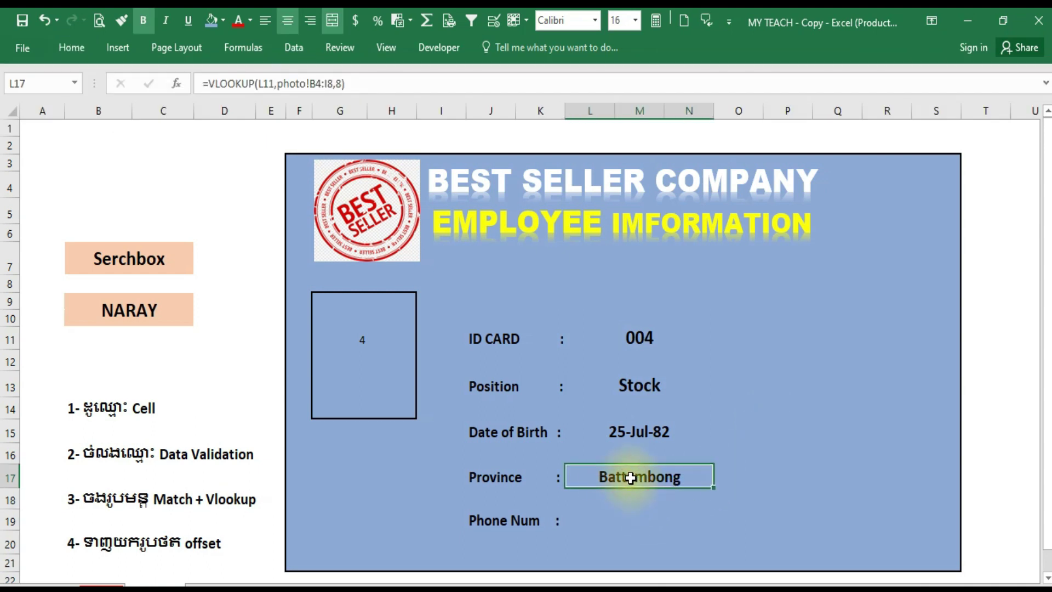
left_click(633, 522)
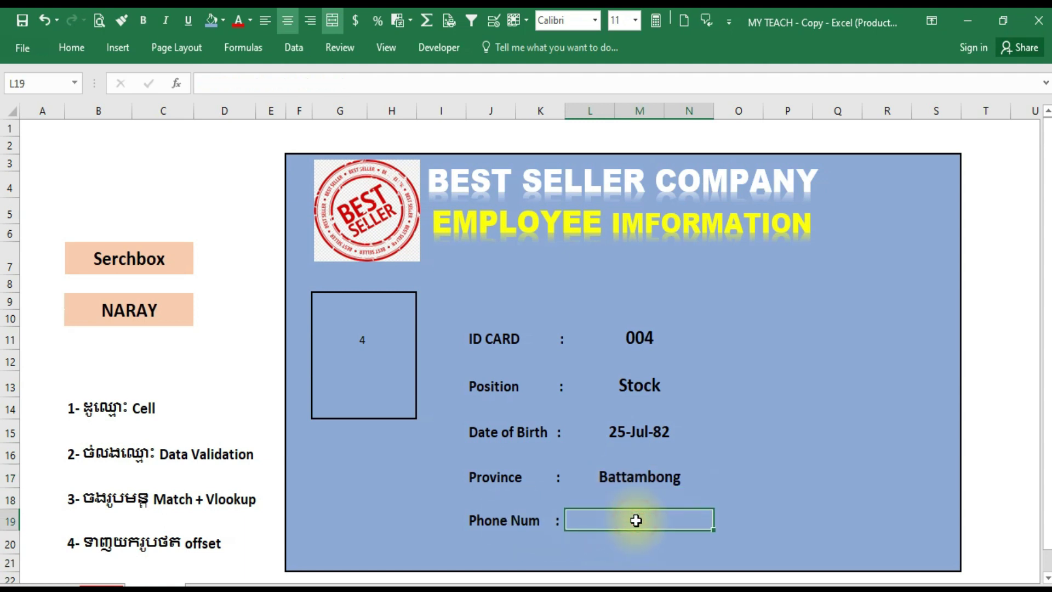
Enter =VLOOKUP(L11,photo!B4:I8,7) in L19 so Phone Num shows 99
type("=")
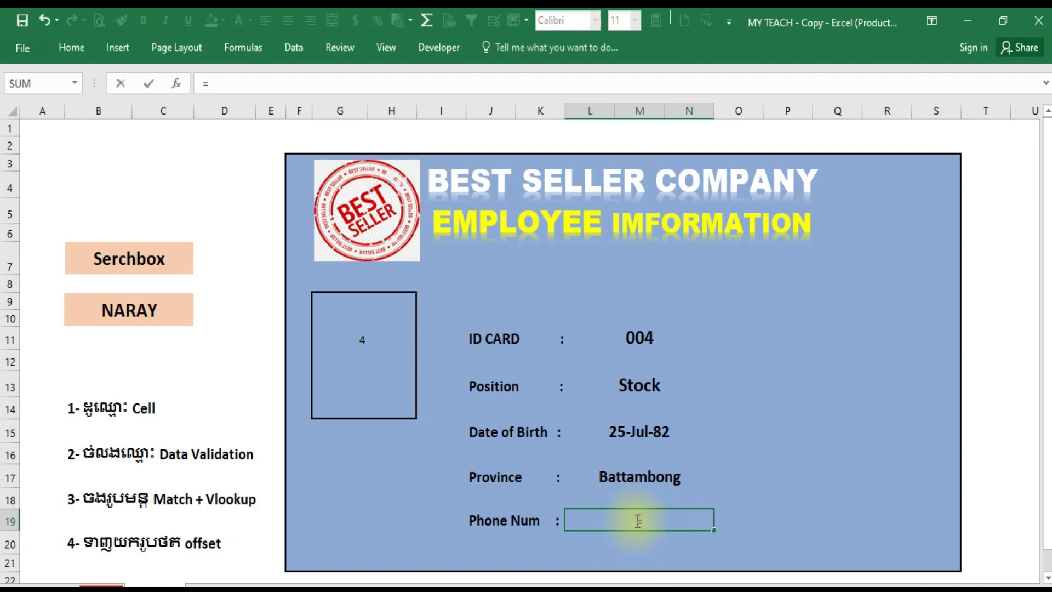
type("vloo")
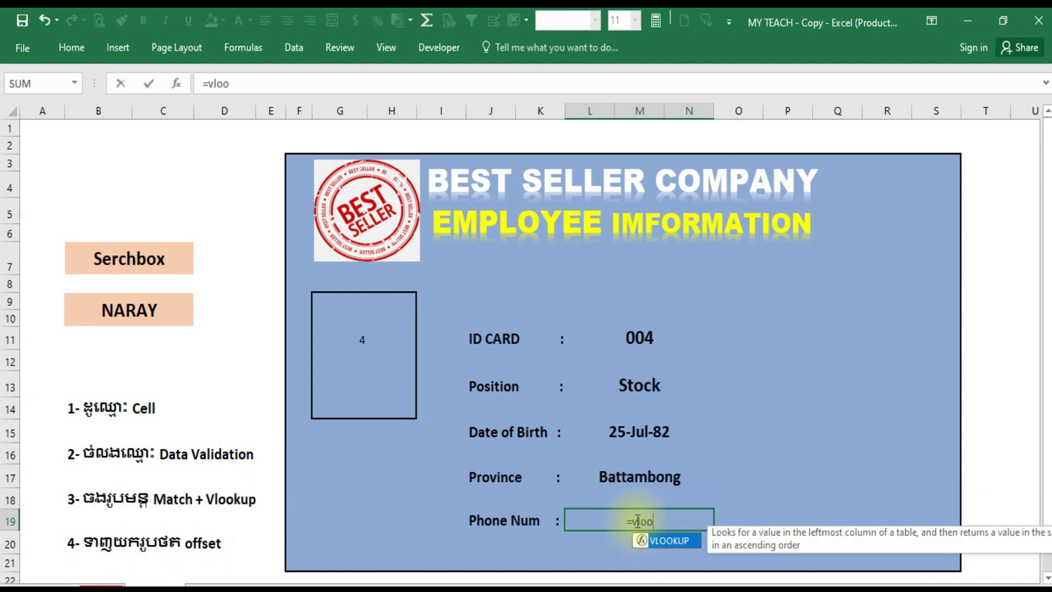
type("k")
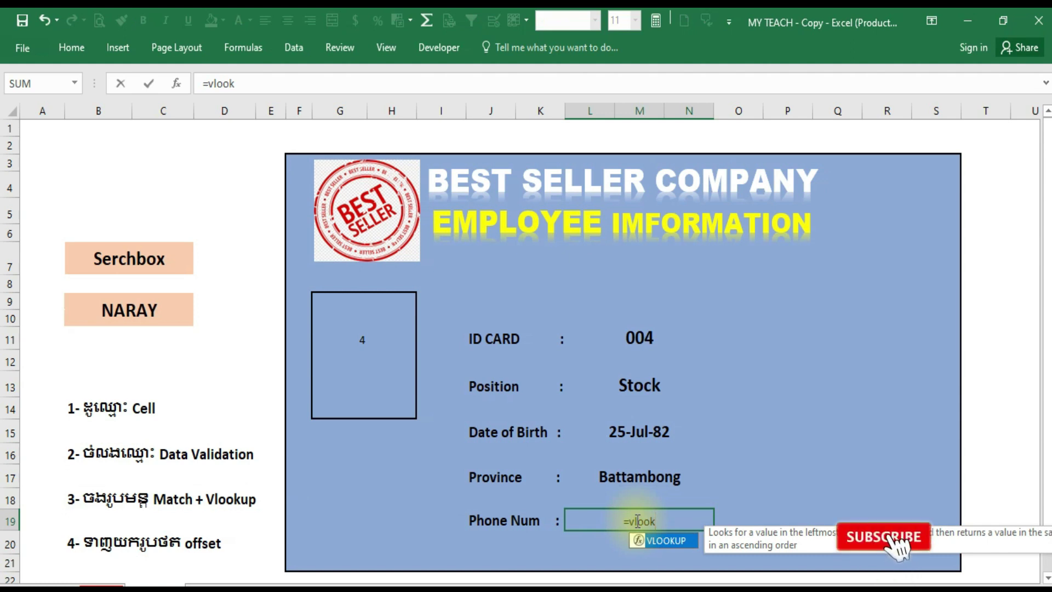
type("up")
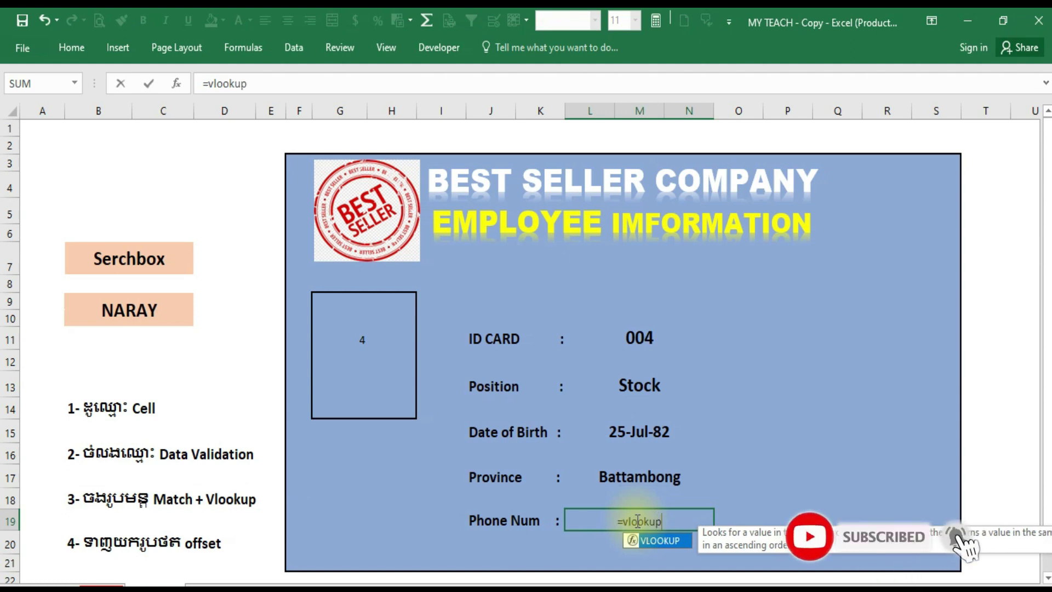
type("(")
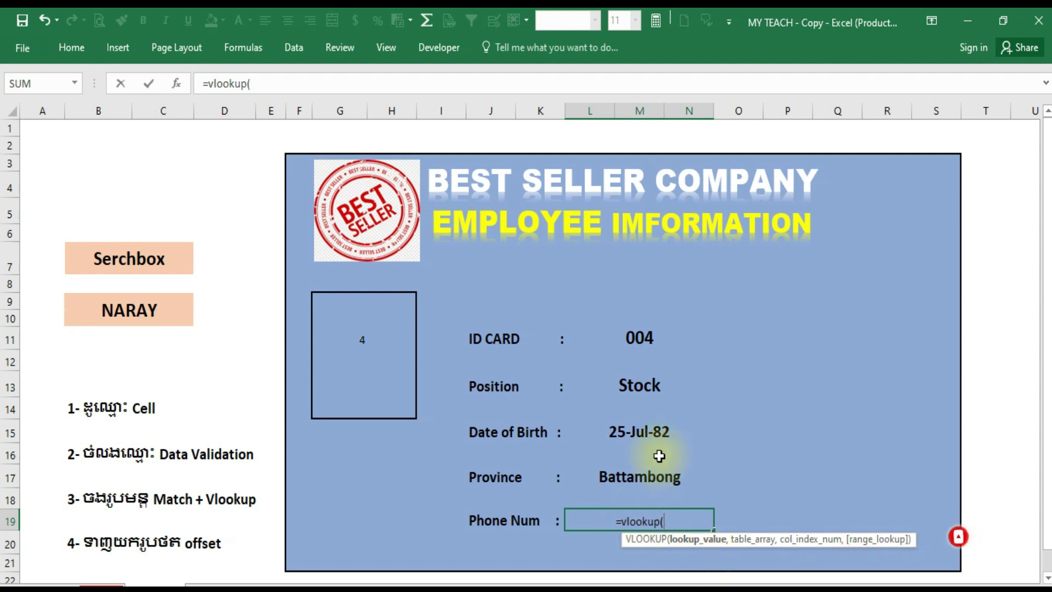
left_click(628, 346)
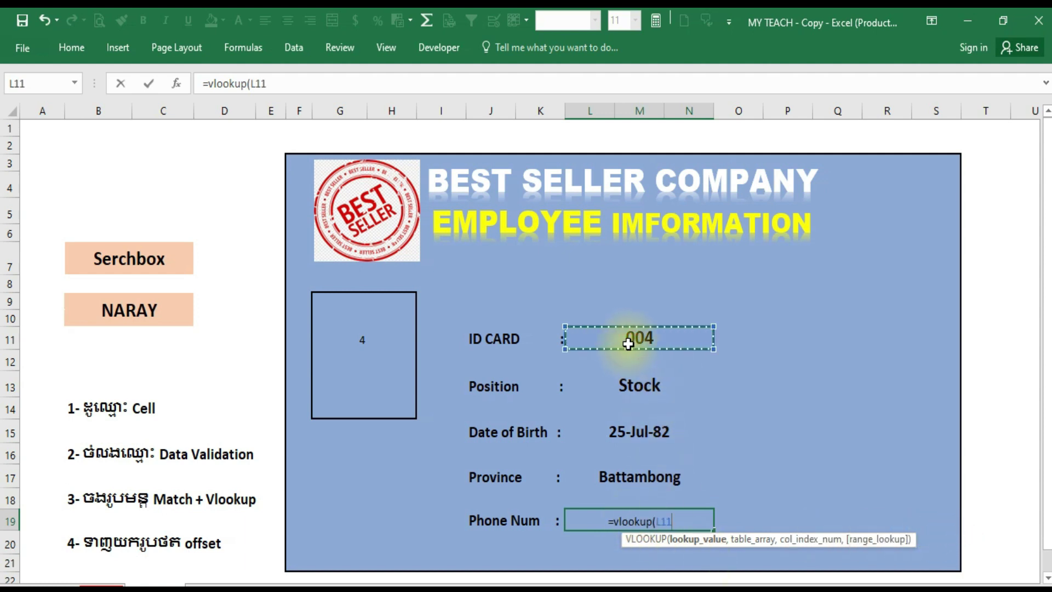
type(",")
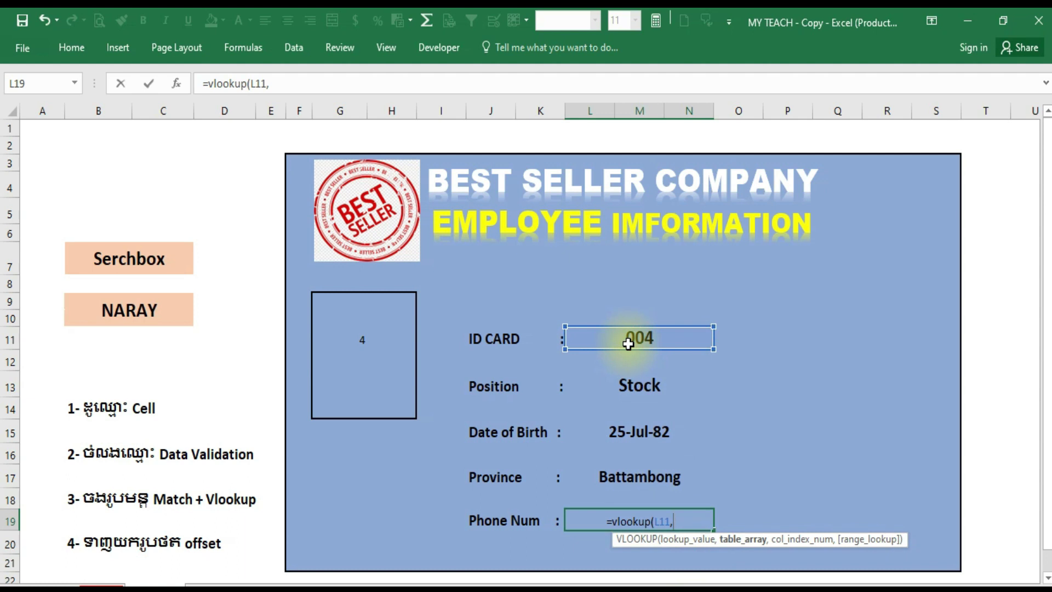
left_click(105, 584)
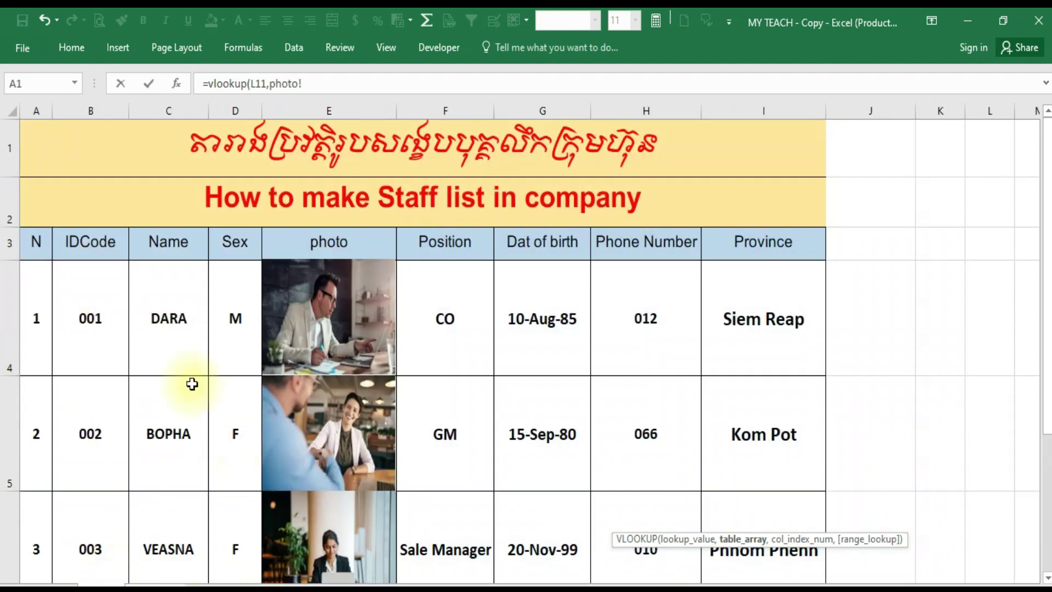
left_click_drag(88, 302, 710, 340)
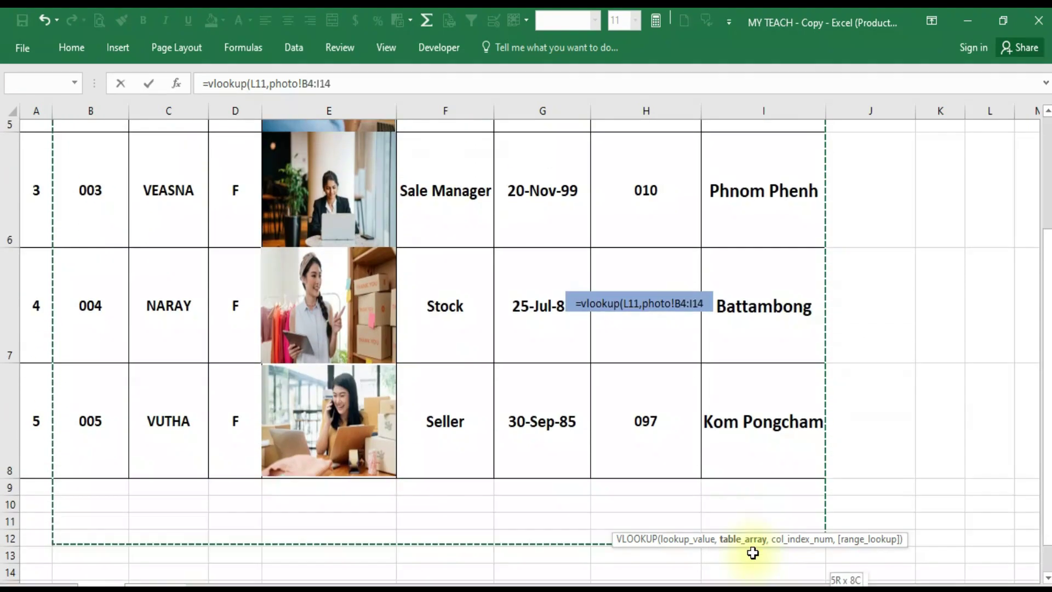
mouse_move(710, 339)
left_mouse_down()
mouse_move(755, 470)
mouse_move(688, 446)
left_mouse_up()
scroll(679, 438, "up", 2)
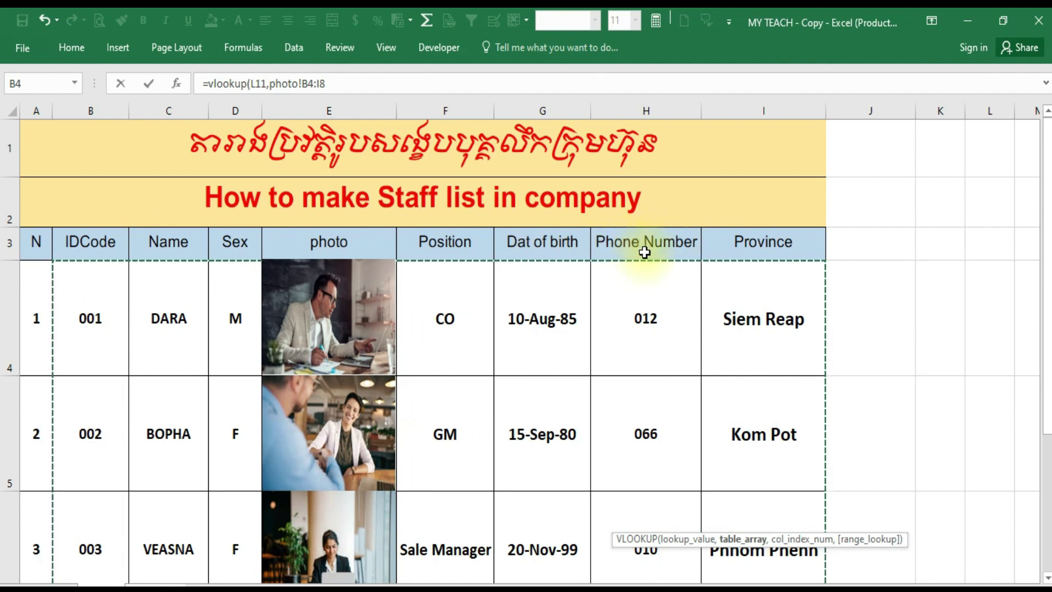
type(",7")
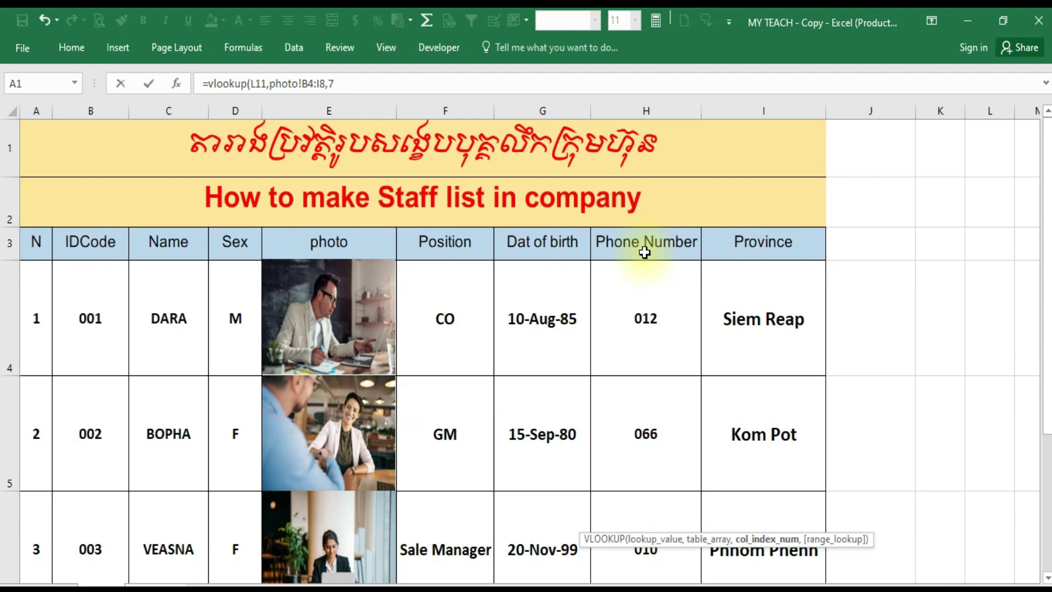
key("Return")
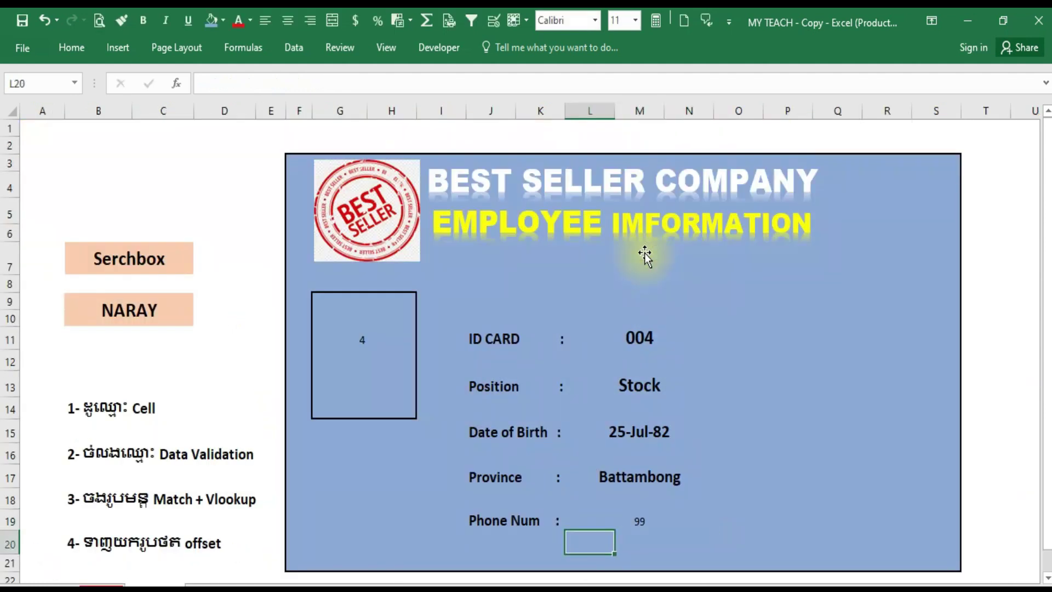
Increase the font size of the phone number 99
left_click(637, 518)
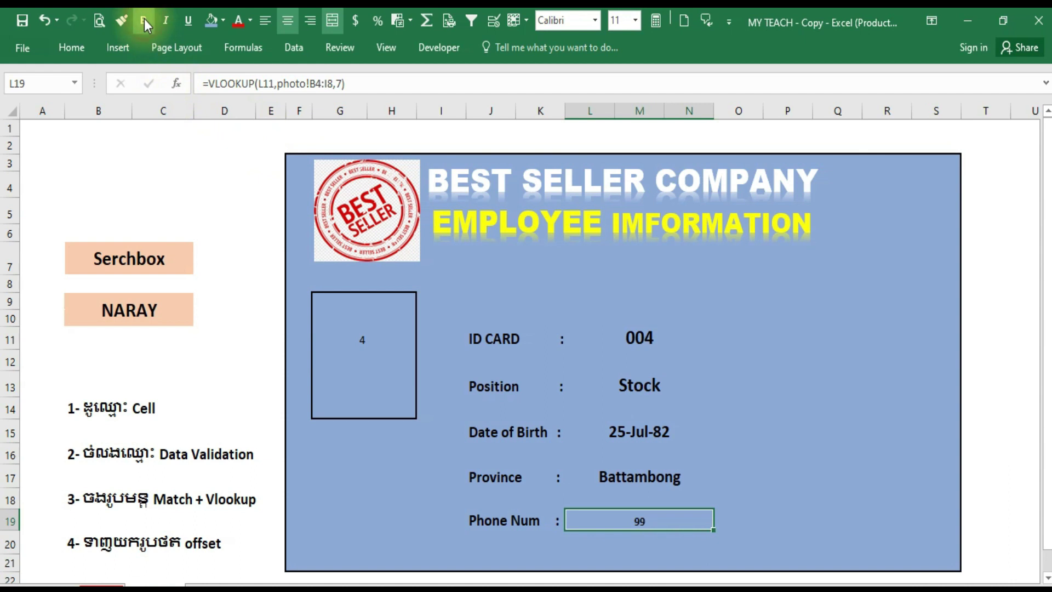
left_click(68, 48)
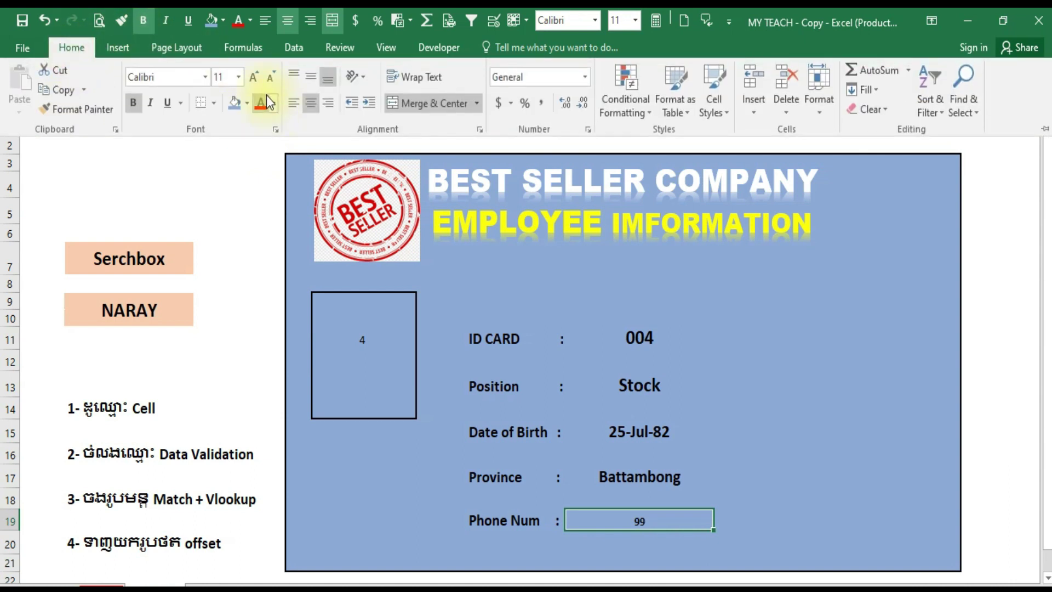
left_click(254, 78)
left_click(254, 78)
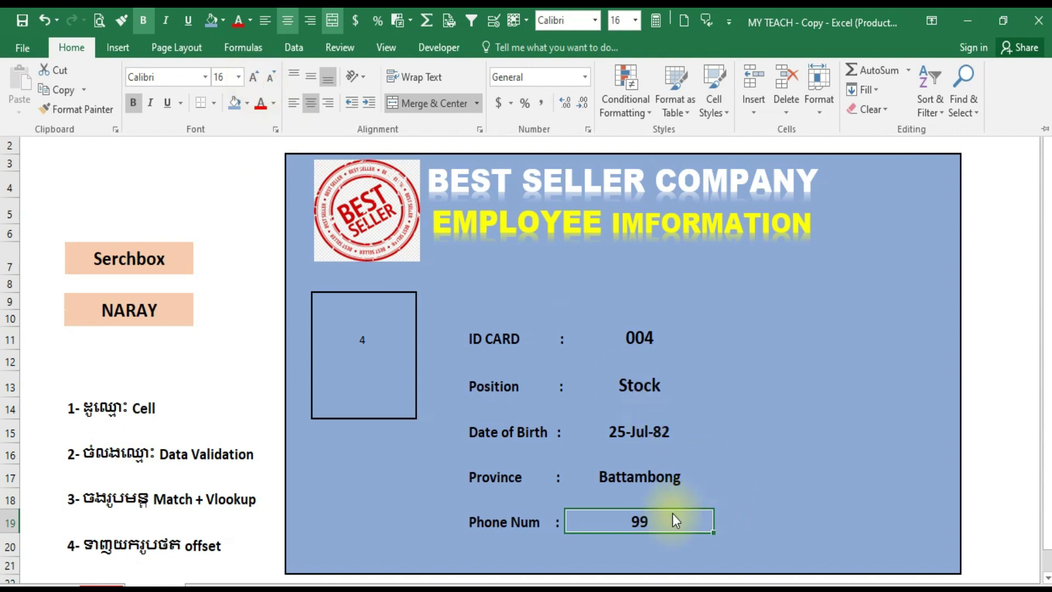
left_click(722, 476)
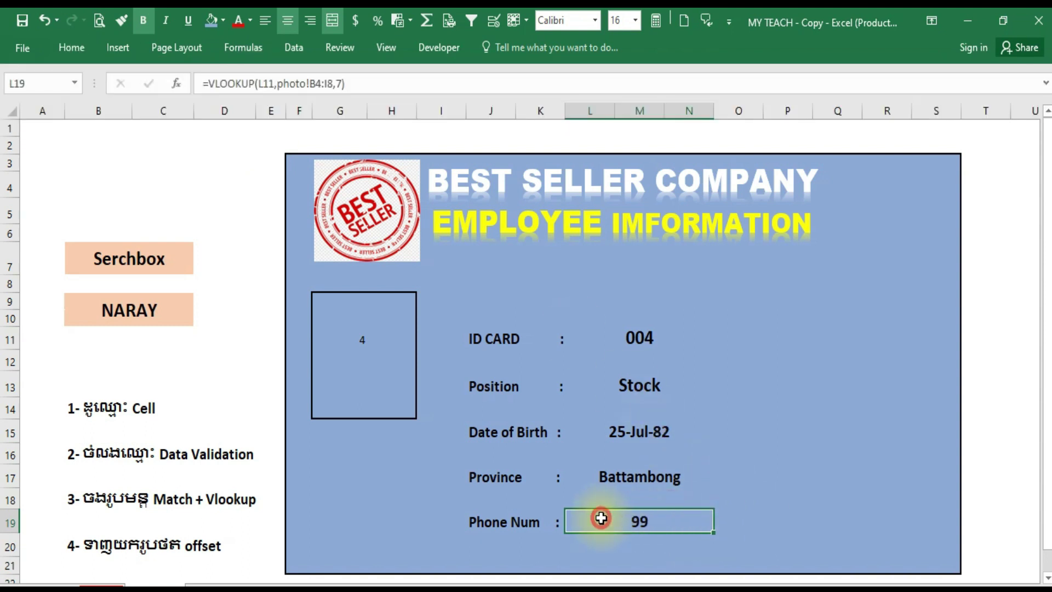
left_click(693, 522)
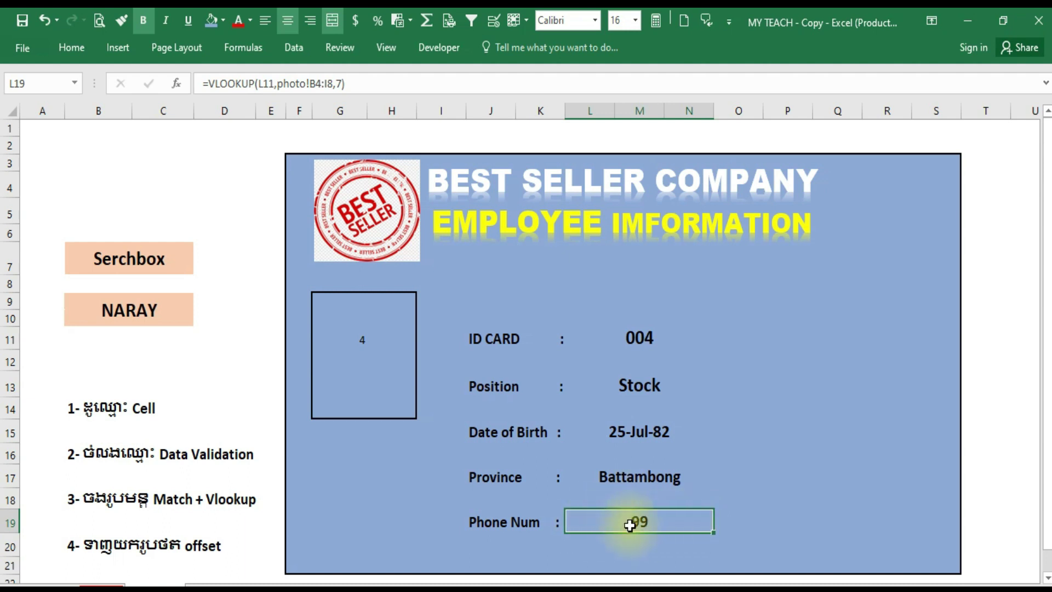
Apply the custom number format 000 so the phone number displays 099
right_click(630, 523)
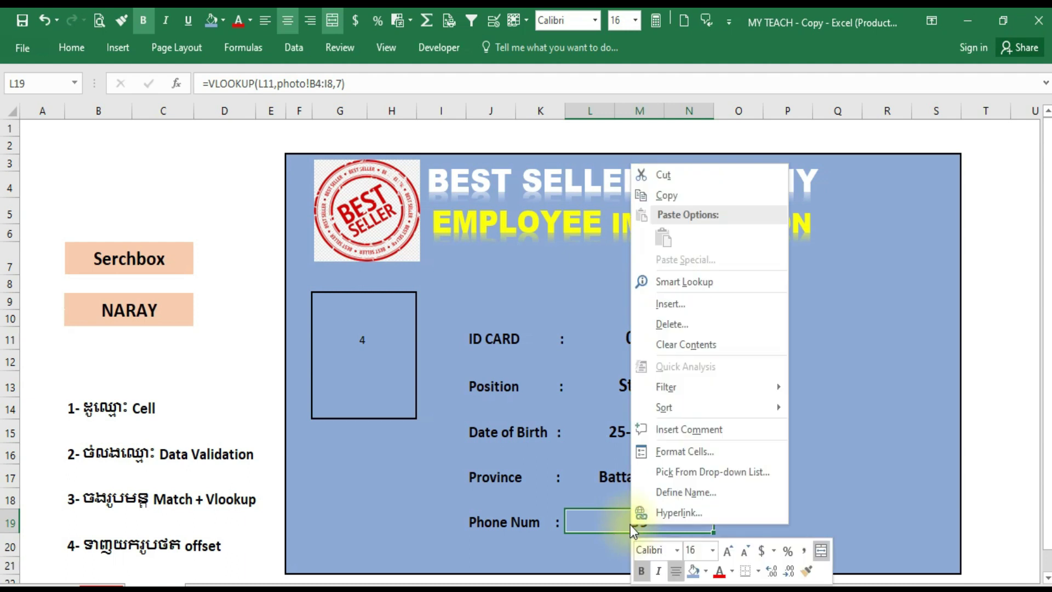
left_click(672, 454)
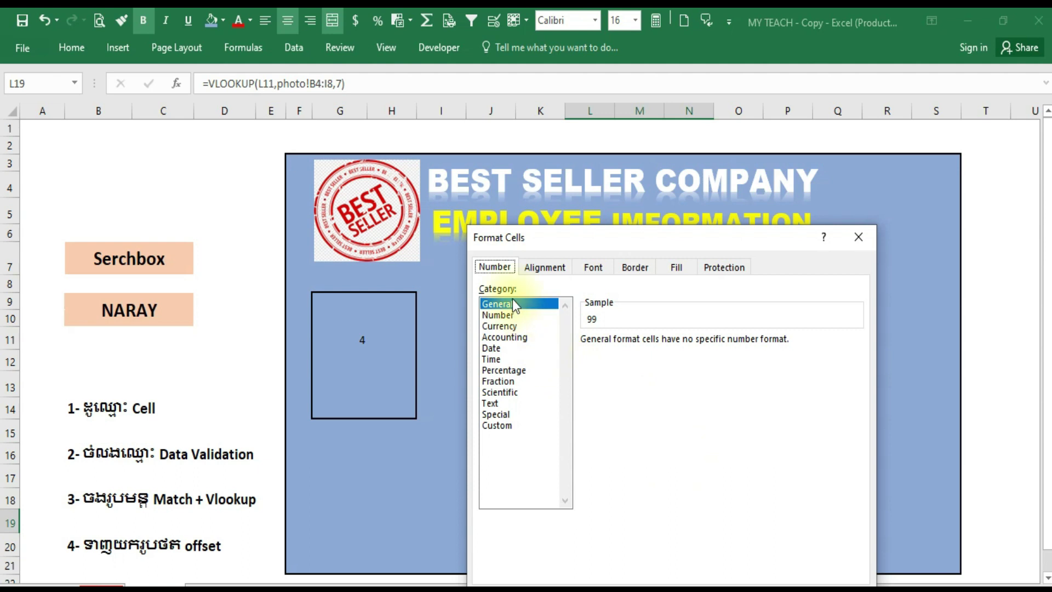
left_click(497, 425)
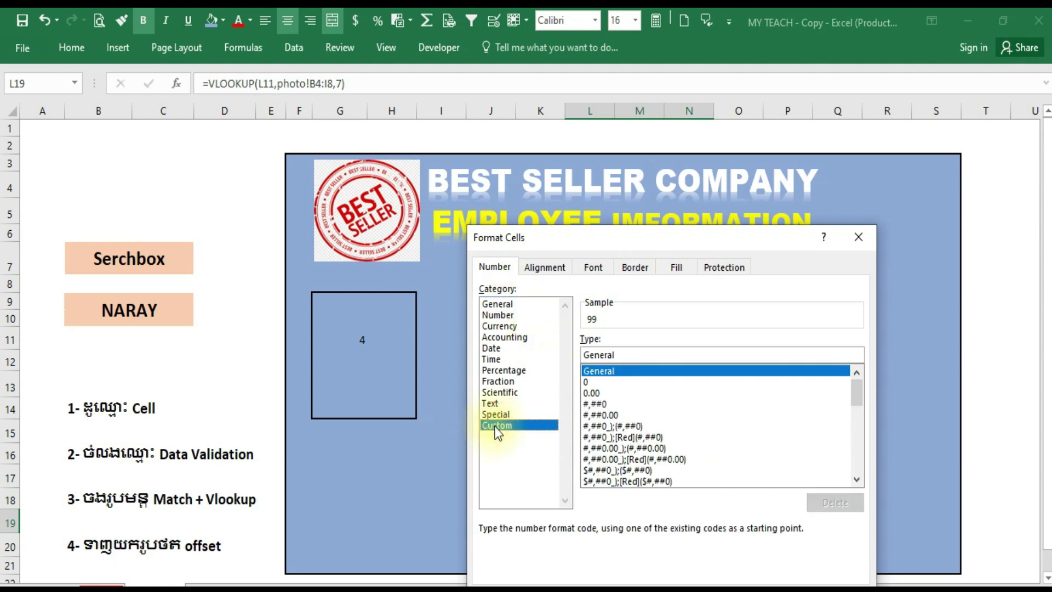
left_click(608, 353)
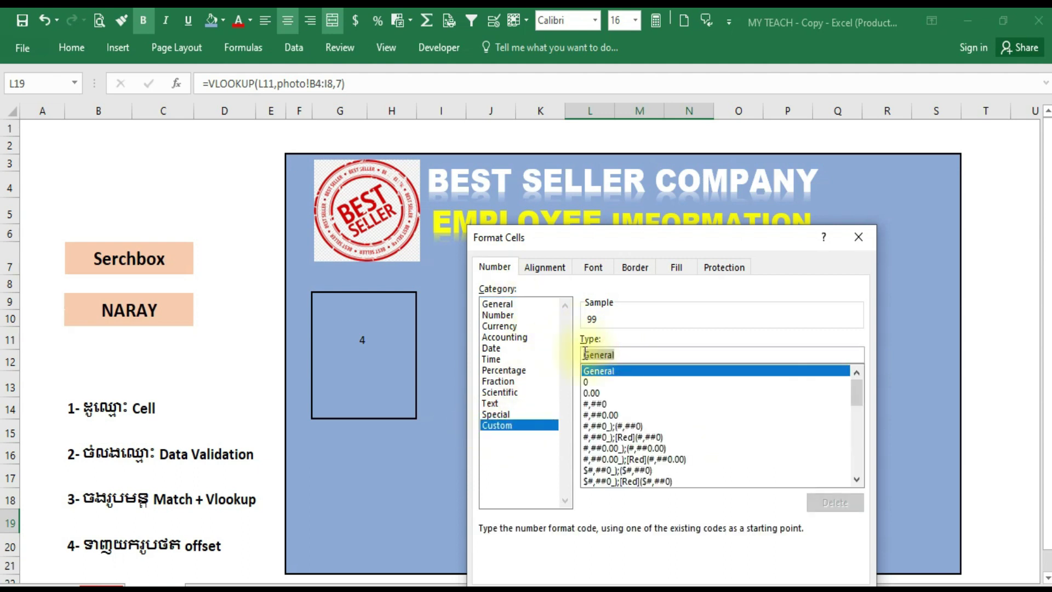
type("0")
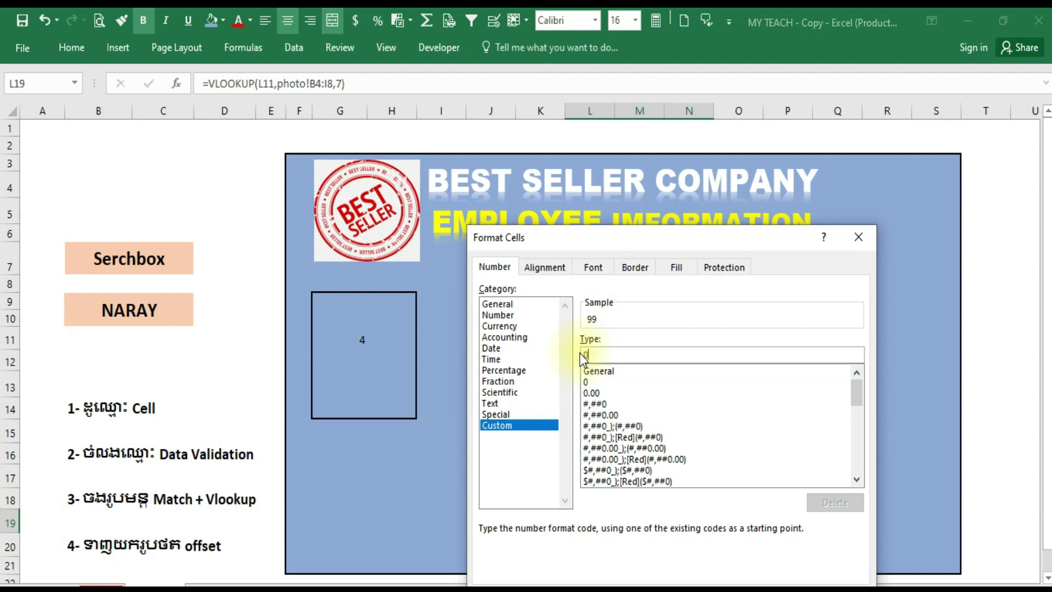
type("00")
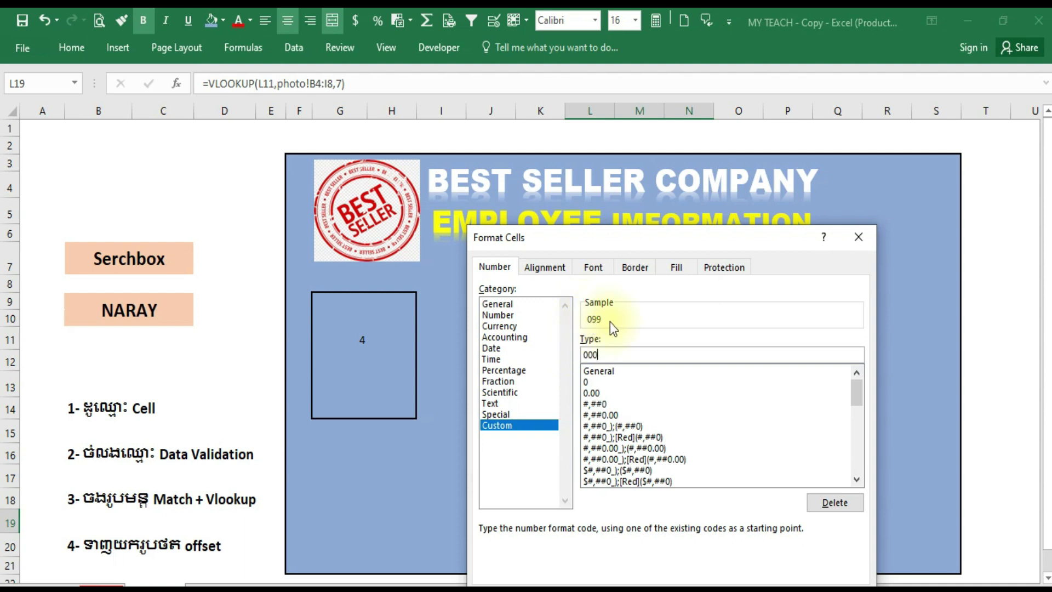
key("Return")
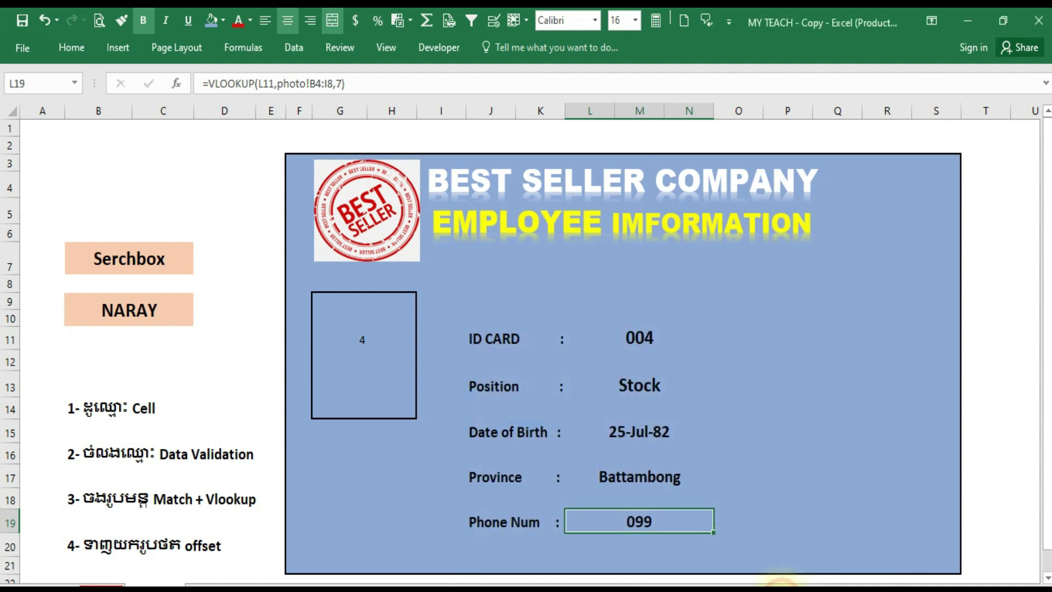
left_click(758, 486)
Pick the employee with ID 002 from the search box dropdown to refresh the card
left_click(649, 518)
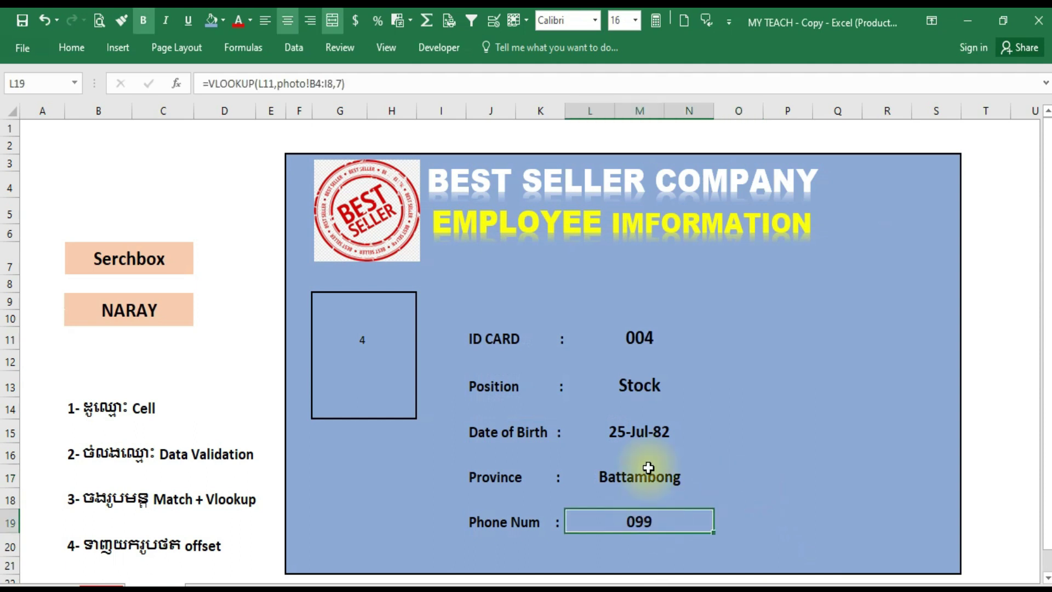
left_click_drag(634, 336, 622, 511)
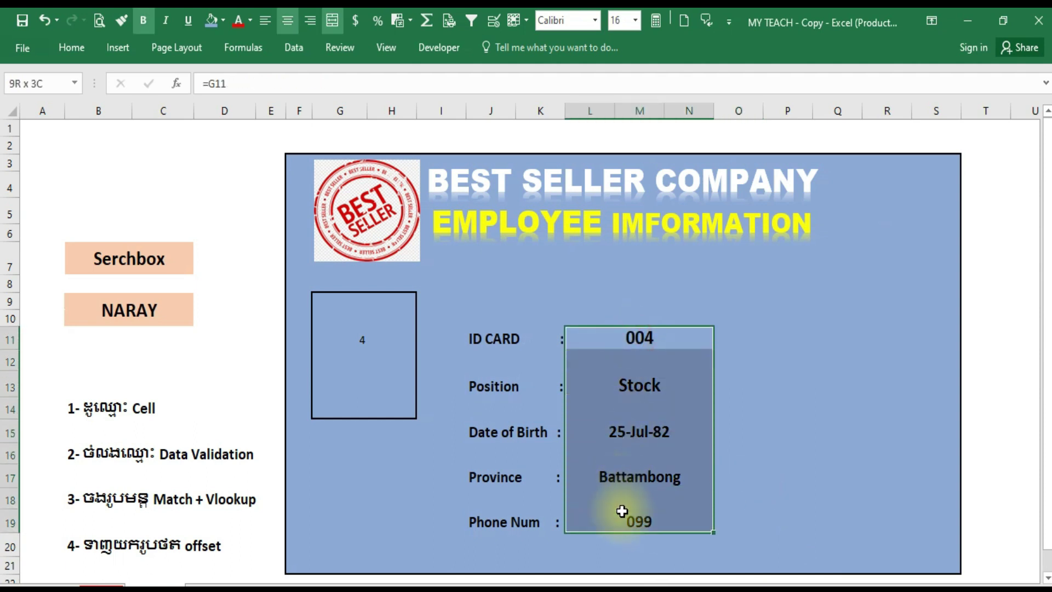
left_click_drag(634, 336, 634, 517)
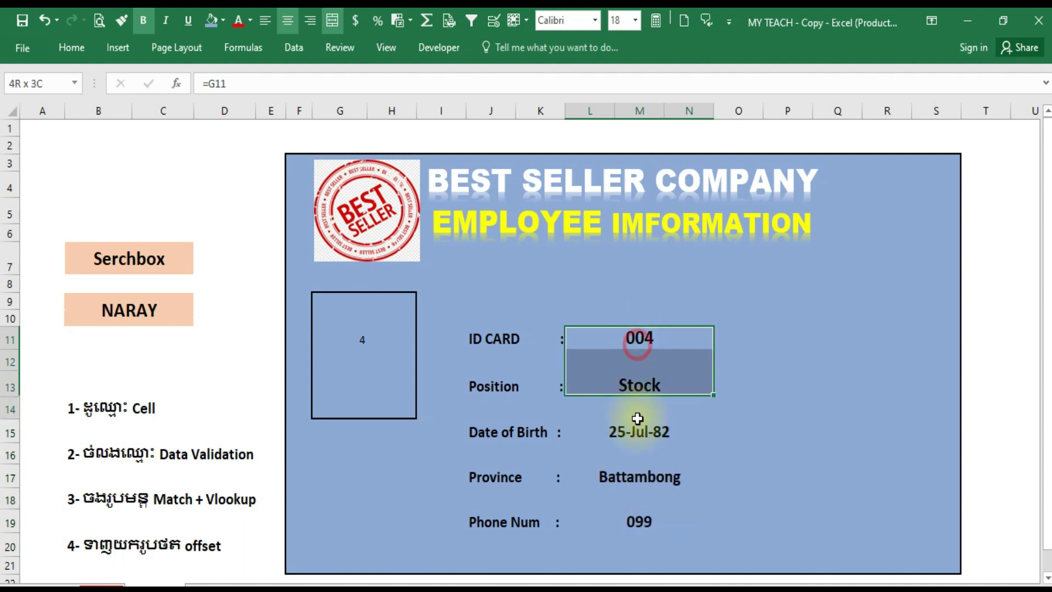
left_click(150, 305)
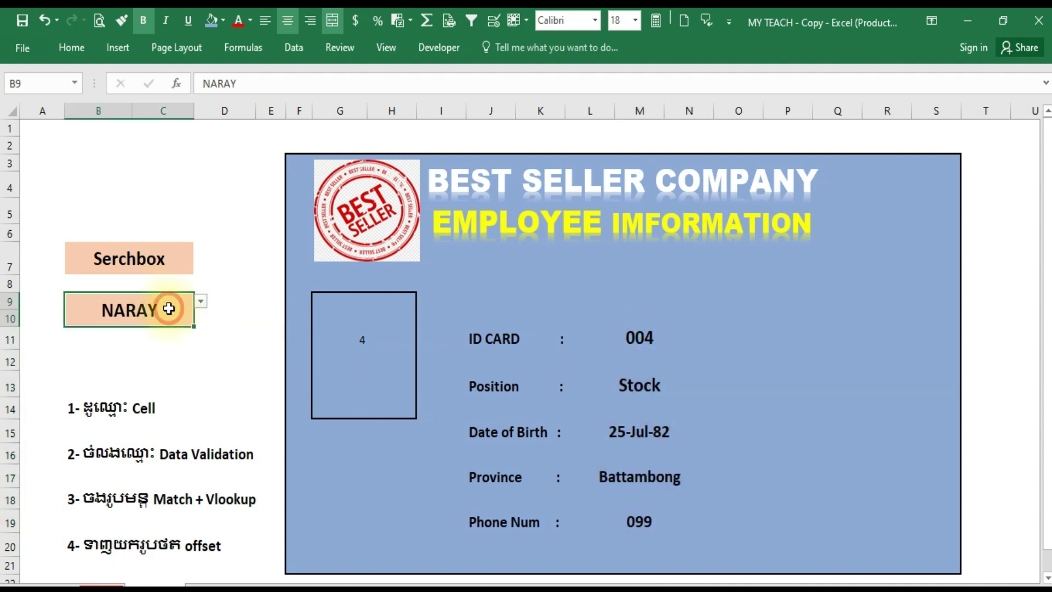
left_click(200, 303)
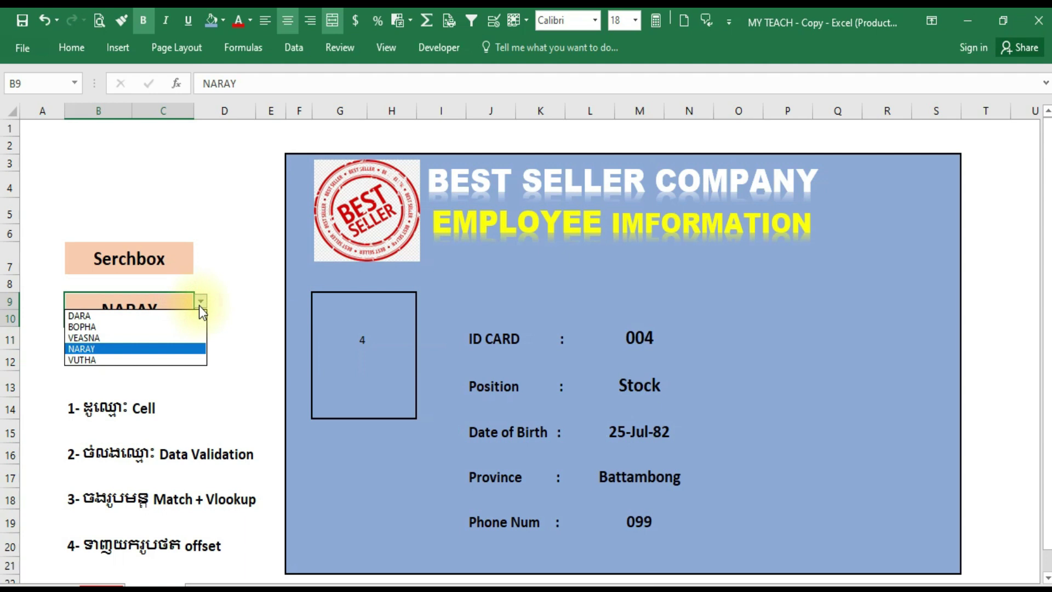
left_click(95, 329)
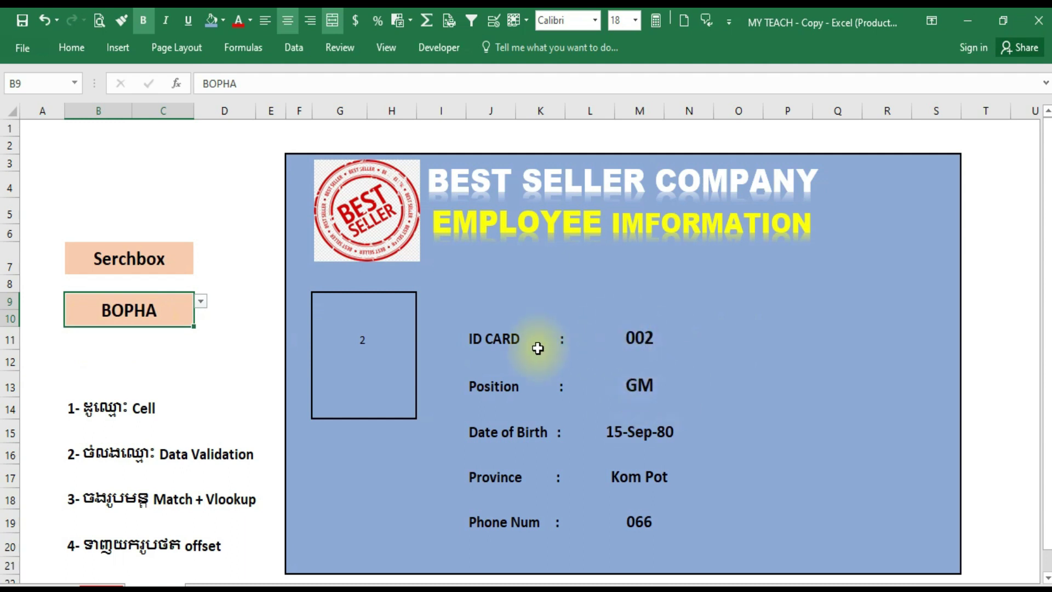
Inspect the ID CARD and Position lookup formulas for the new employee
left_click(636, 337)
left_click(638, 386)
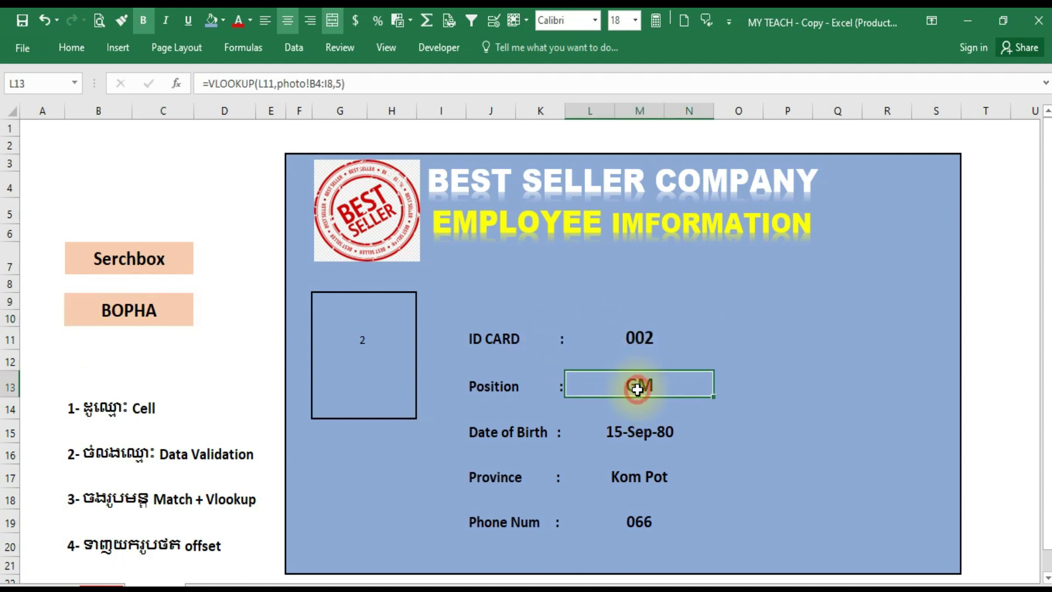
left_click(621, 447)
left_click(634, 434)
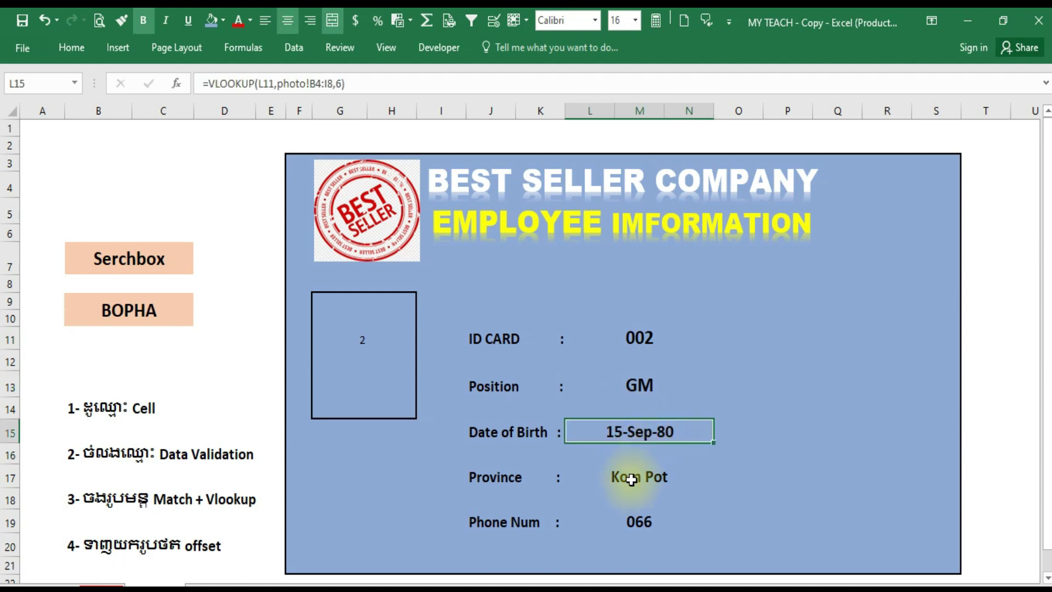
left_click(650, 477)
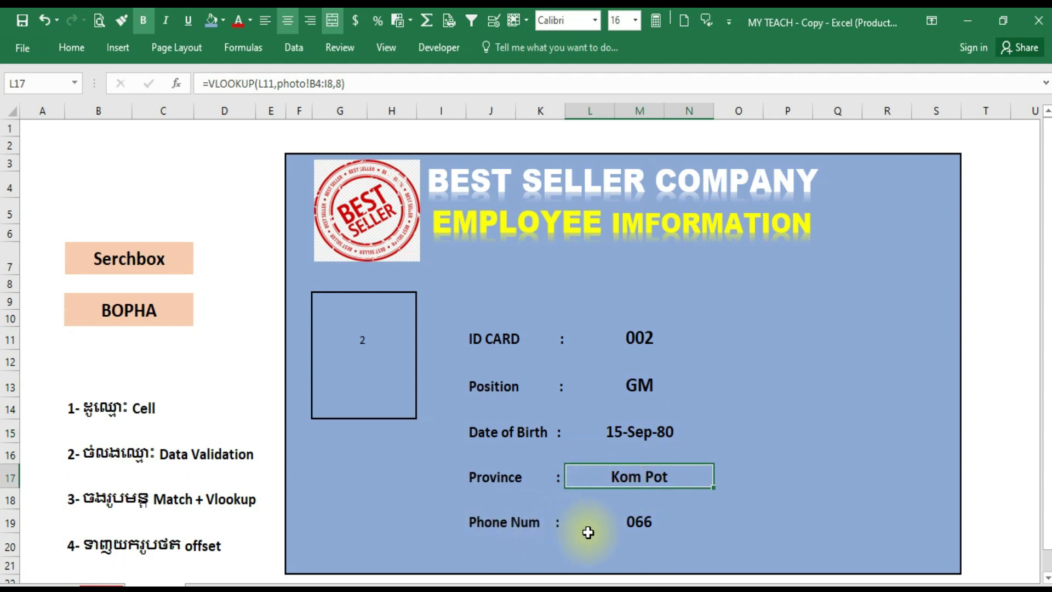
left_click(651, 523)
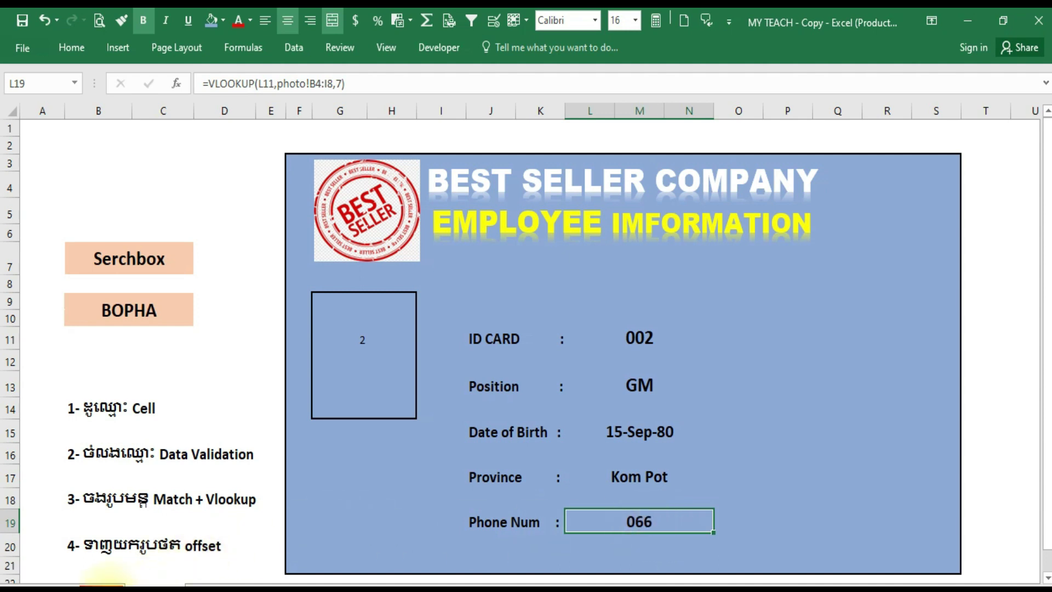
left_click(101, 583)
left_click(89, 436)
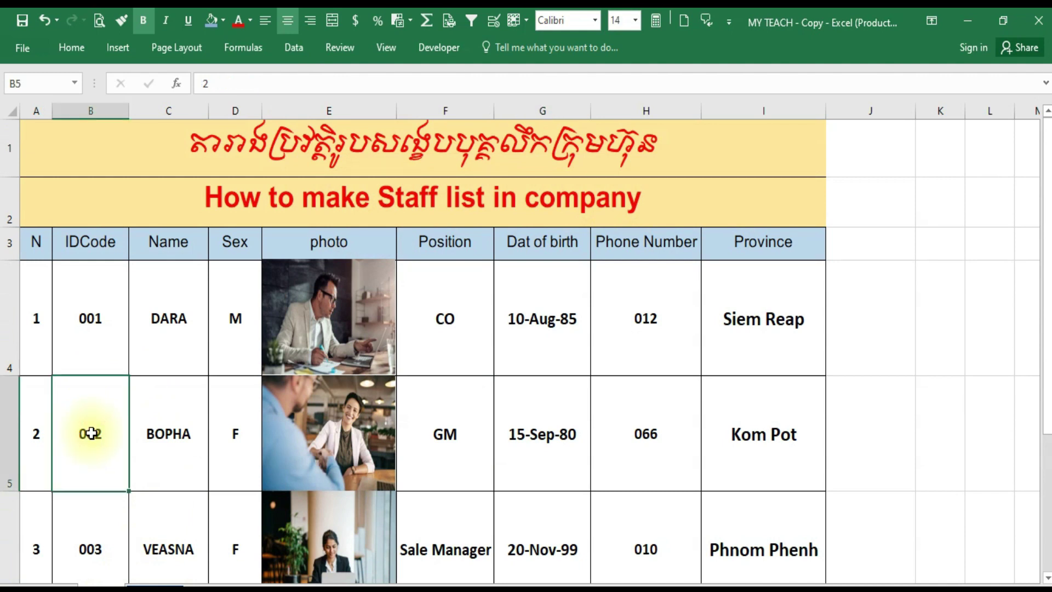
left_click(154, 437)
left_click(237, 434)
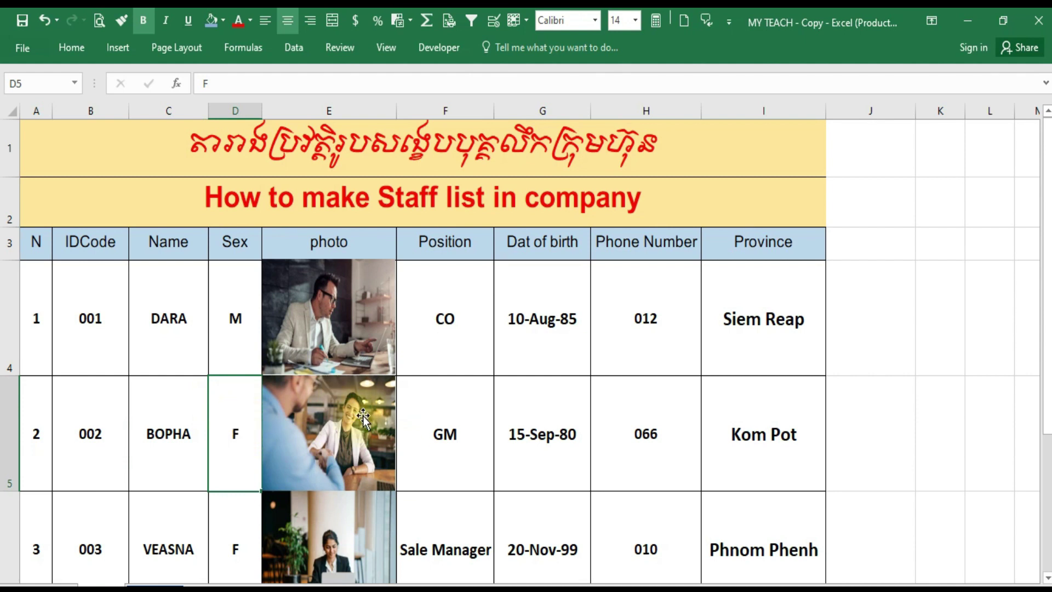
left_click(458, 434)
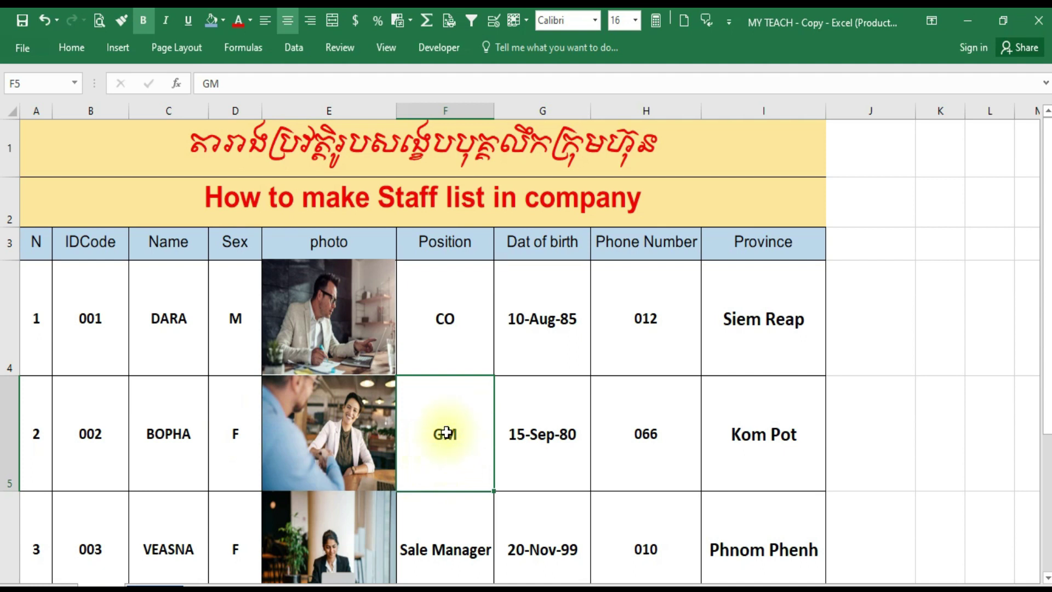
left_click(532, 451)
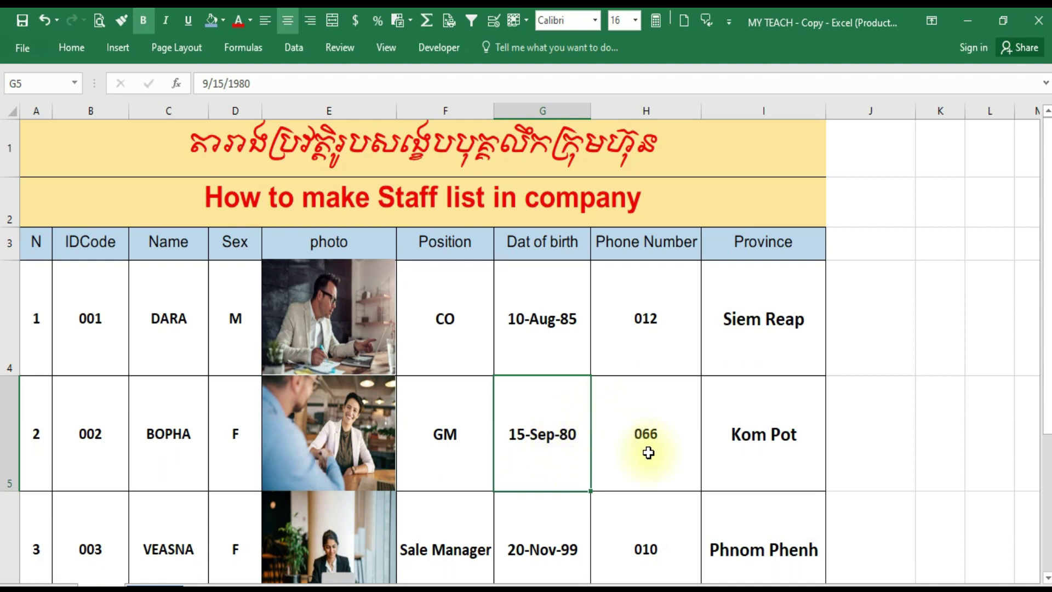
left_click(648, 453)
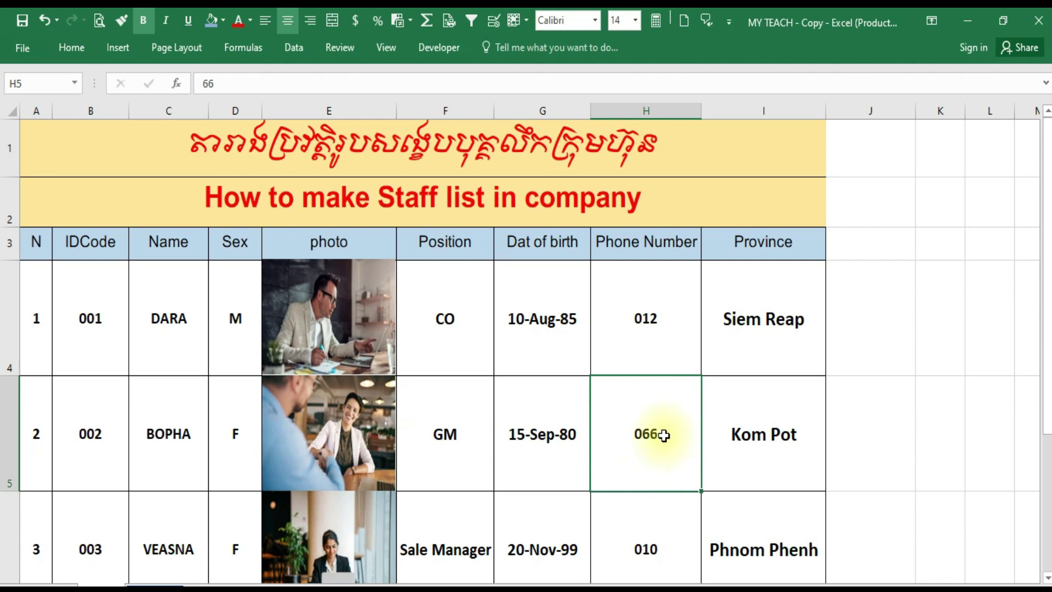
left_click(767, 438)
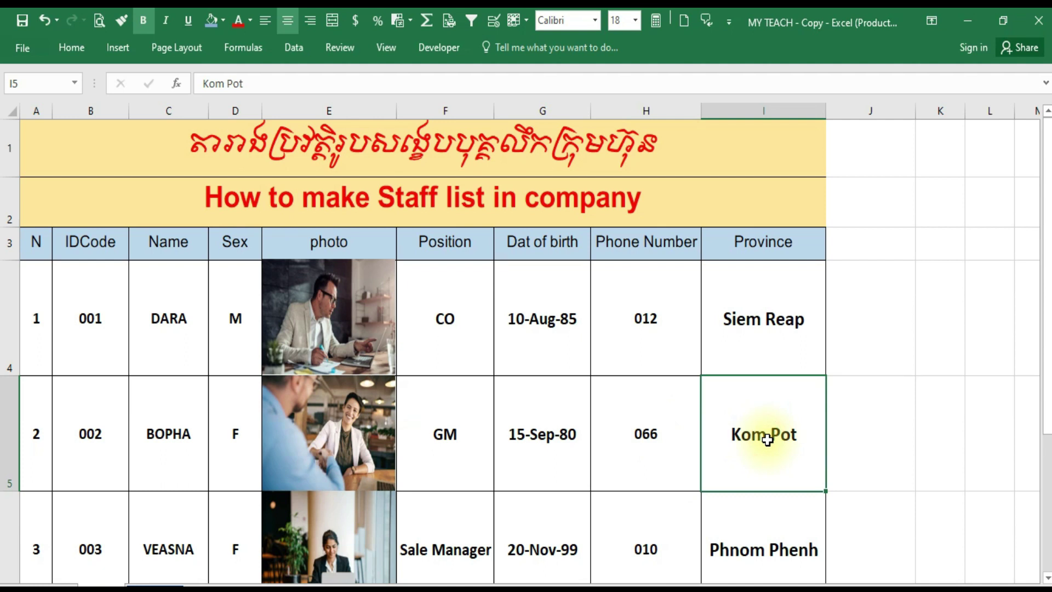
left_click(159, 585)
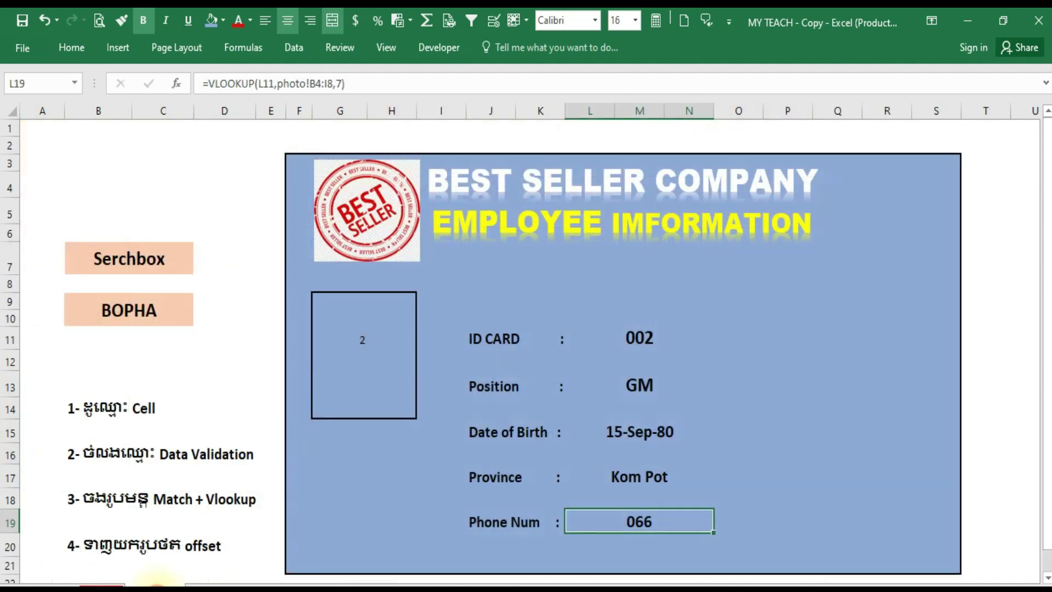
left_click(643, 336)
left_click(638, 382)
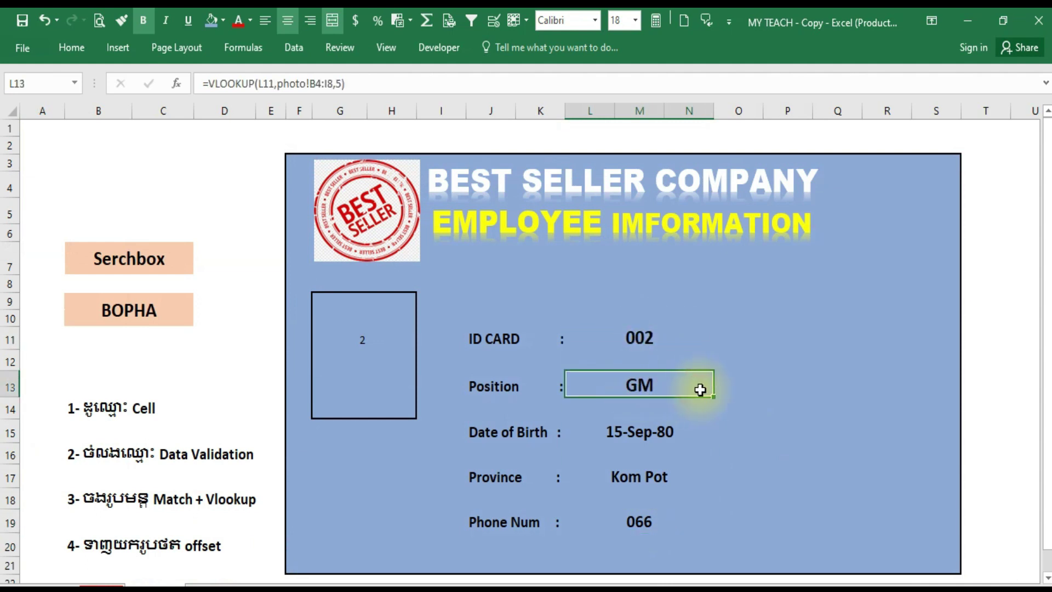
left_click(664, 431)
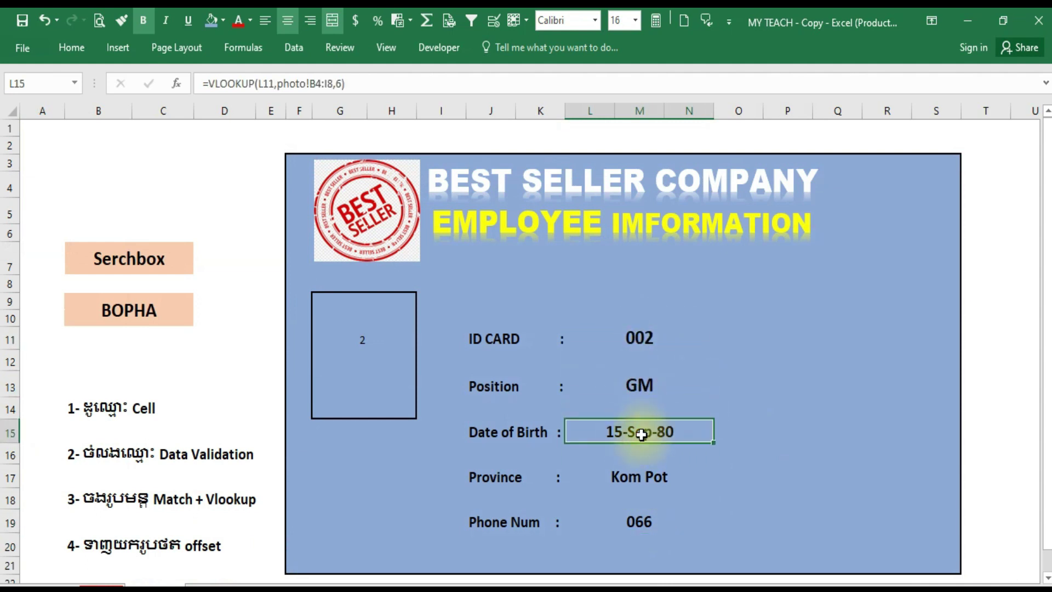
left_click(655, 478)
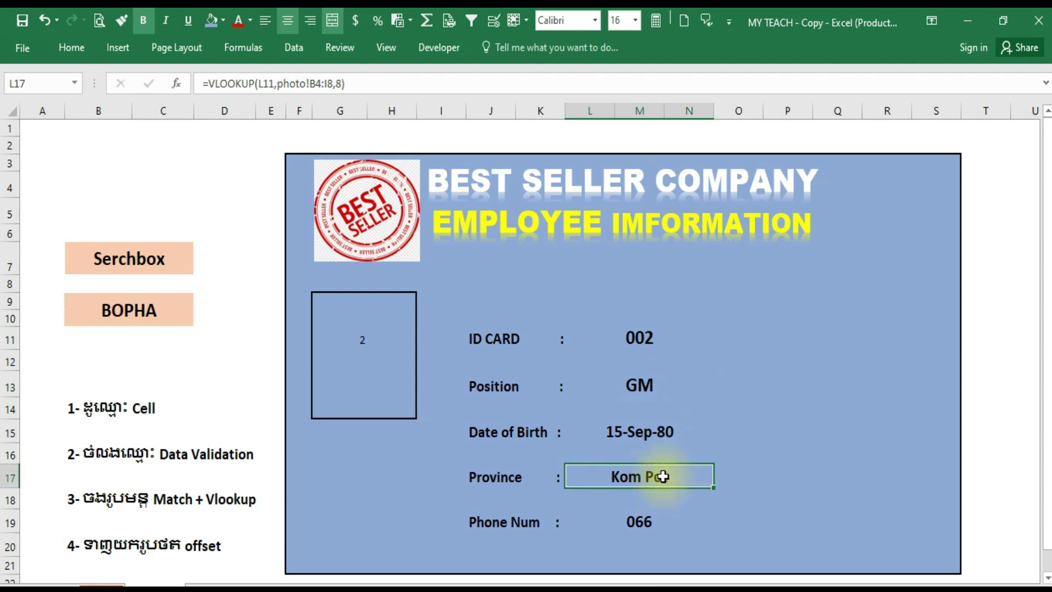
left_click(646, 524)
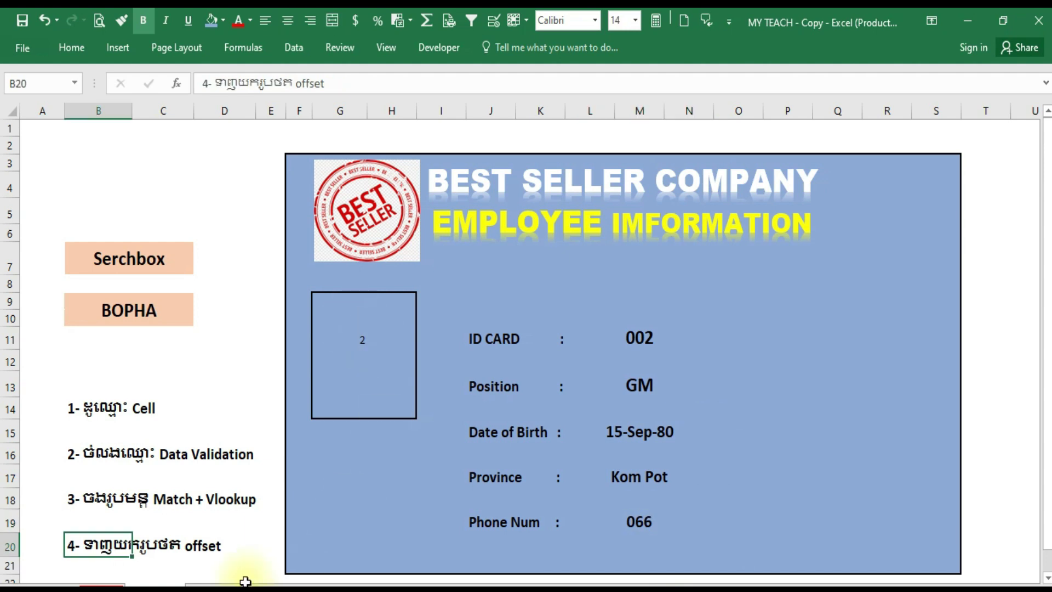
left_click(149, 517)
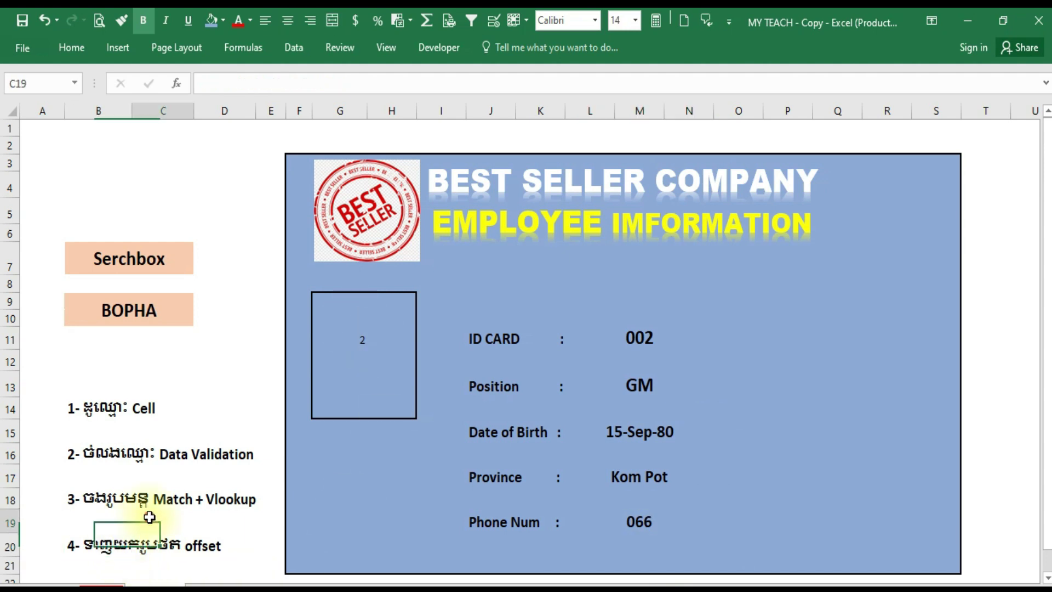
left_click(88, 544)
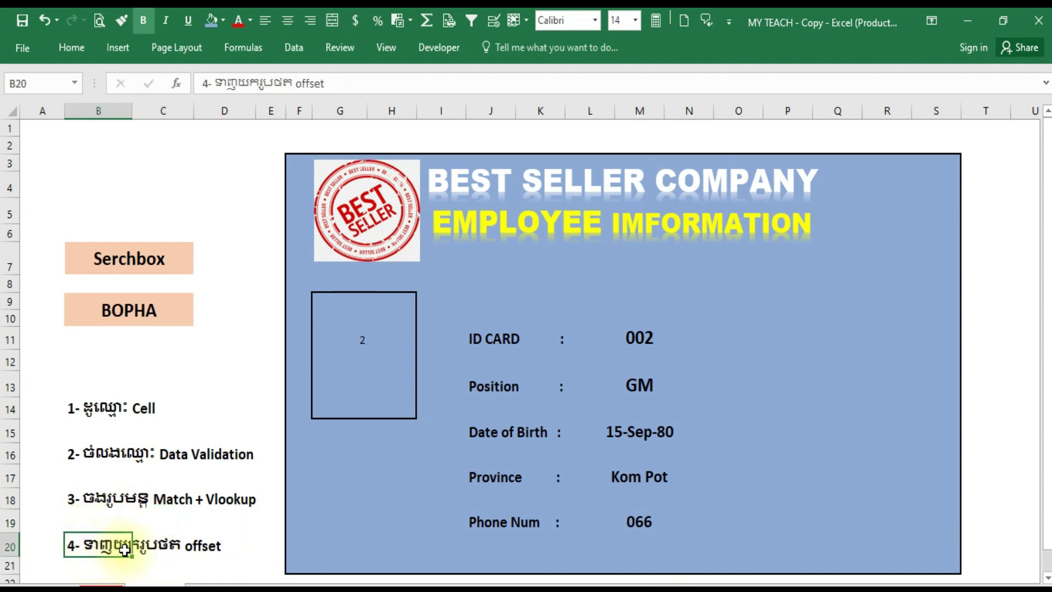
left_click(341, 352)
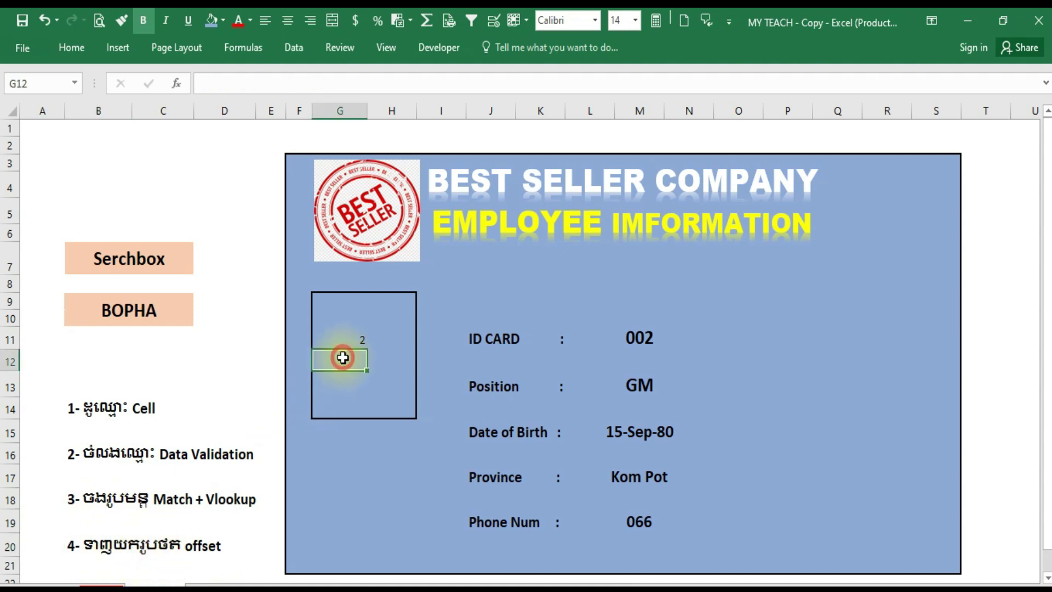
mouse_move(320, 303)
left_mouse_down()
mouse_move(386, 313)
mouse_move(404, 404)
left_mouse_up()
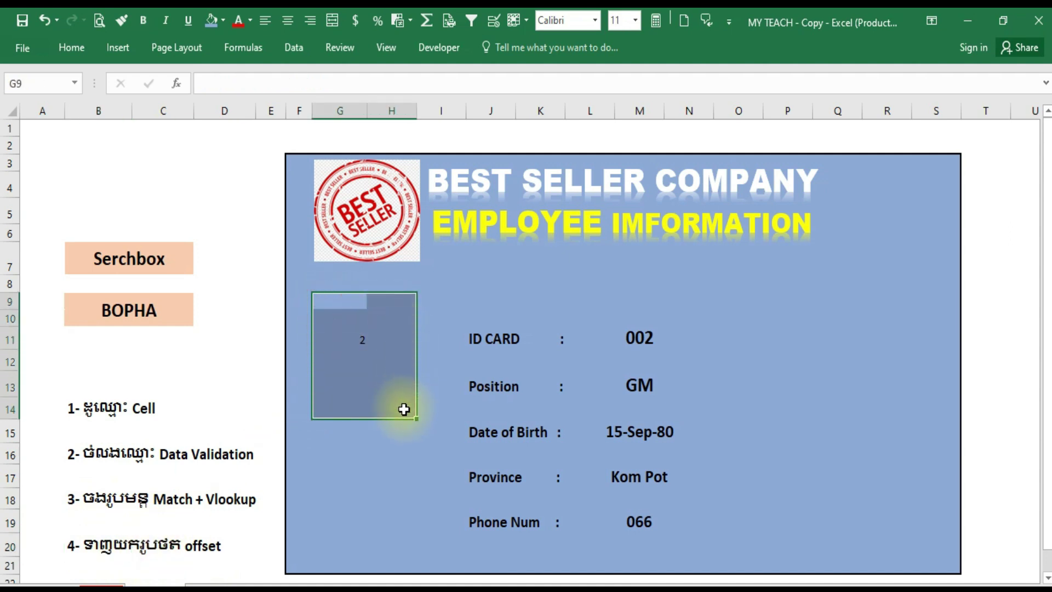
mouse_move(324, 299)
left_mouse_down()
mouse_move(388, 300)
mouse_move(404, 398)
left_mouse_up()
left_click_drag(326, 301, 399, 407)
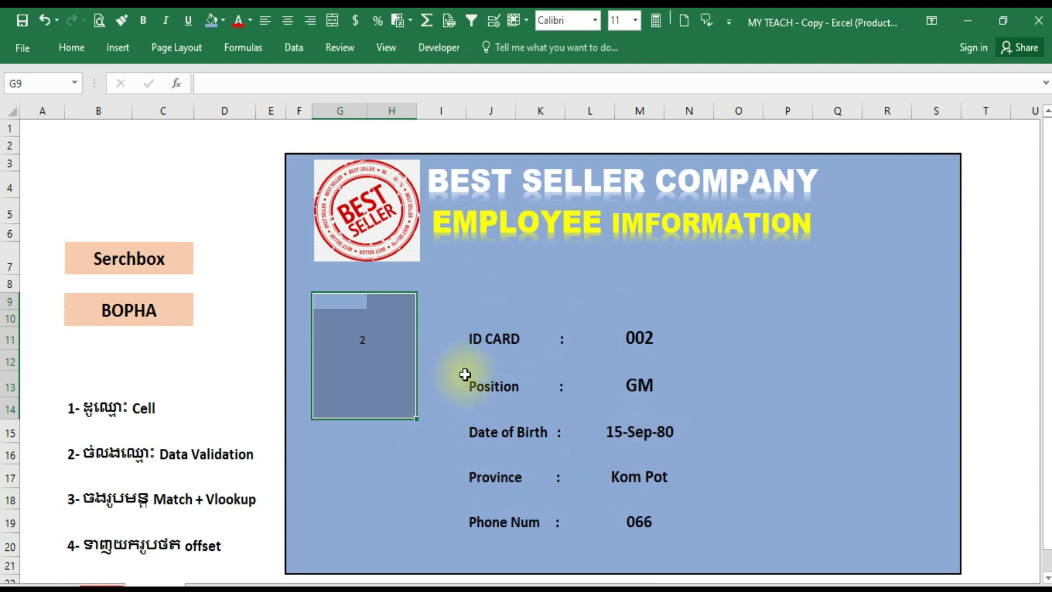
left_click(459, 285)
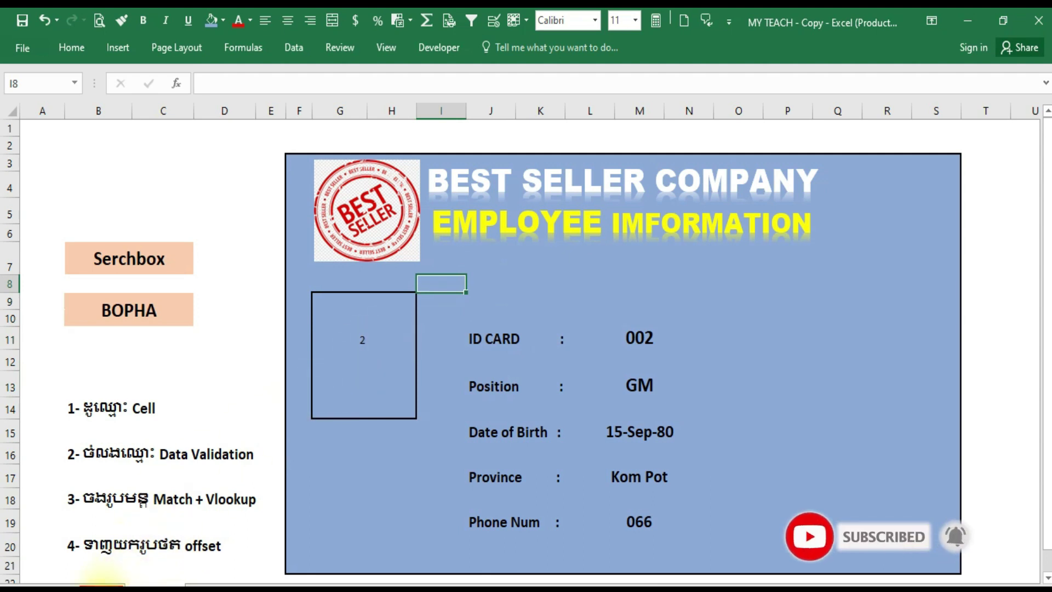
Copy the first employee's photo cell E4 on the photo staff list sheet
left_click(101, 585)
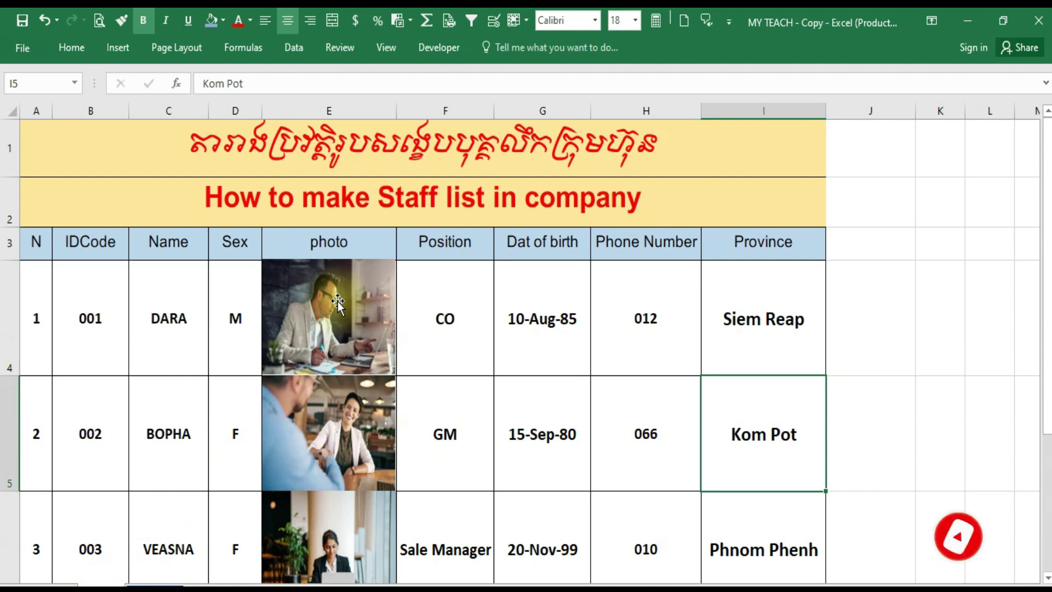
scroll(337, 302, "up", 3, "ctrl")
scroll(338, 302, "down", 1)
scroll(346, 307, "up", 2)
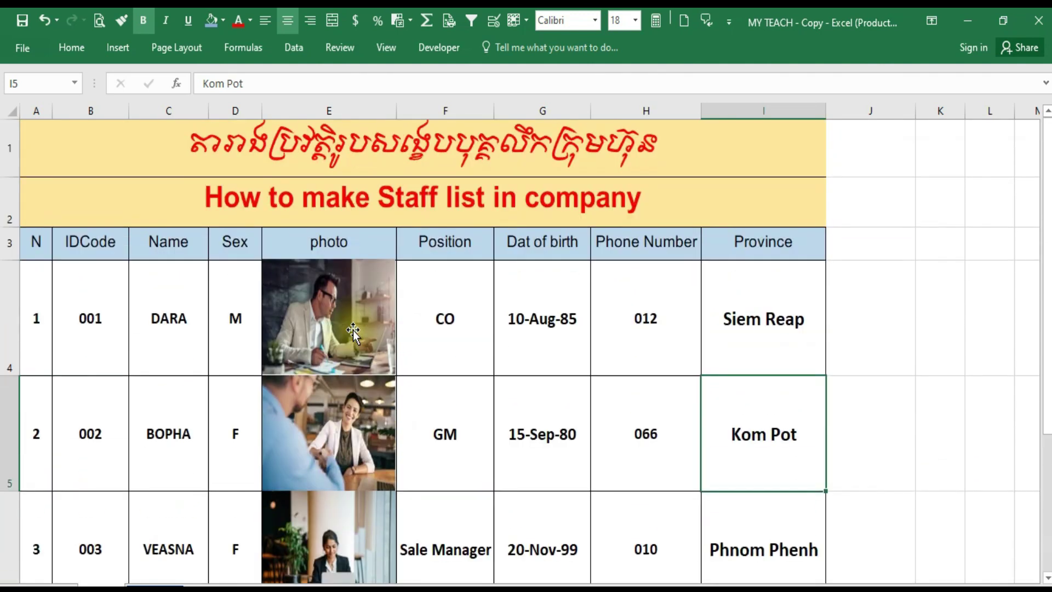
left_click(453, 299)
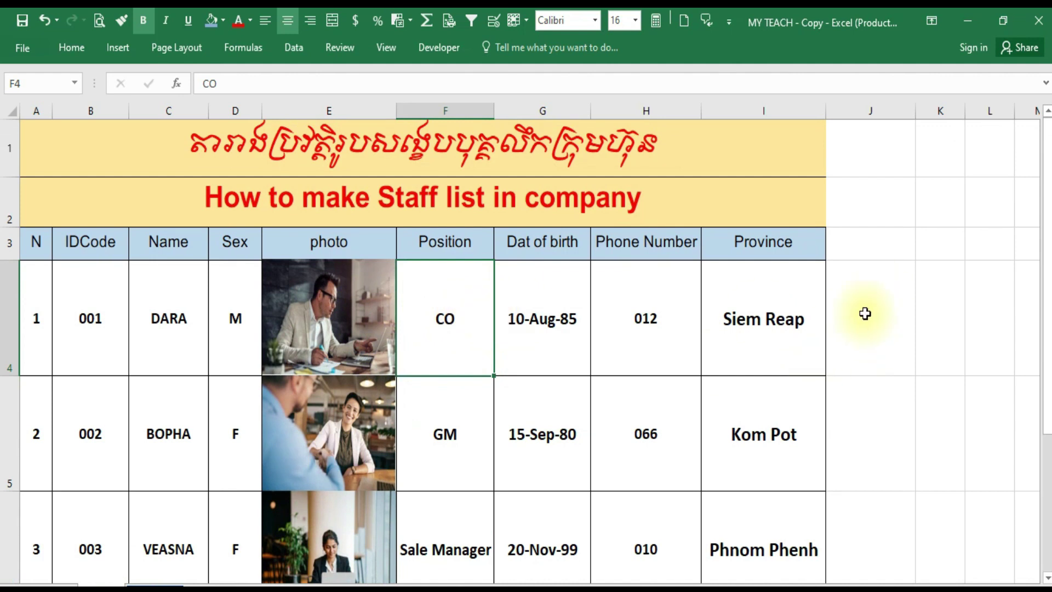
left_click(875, 321)
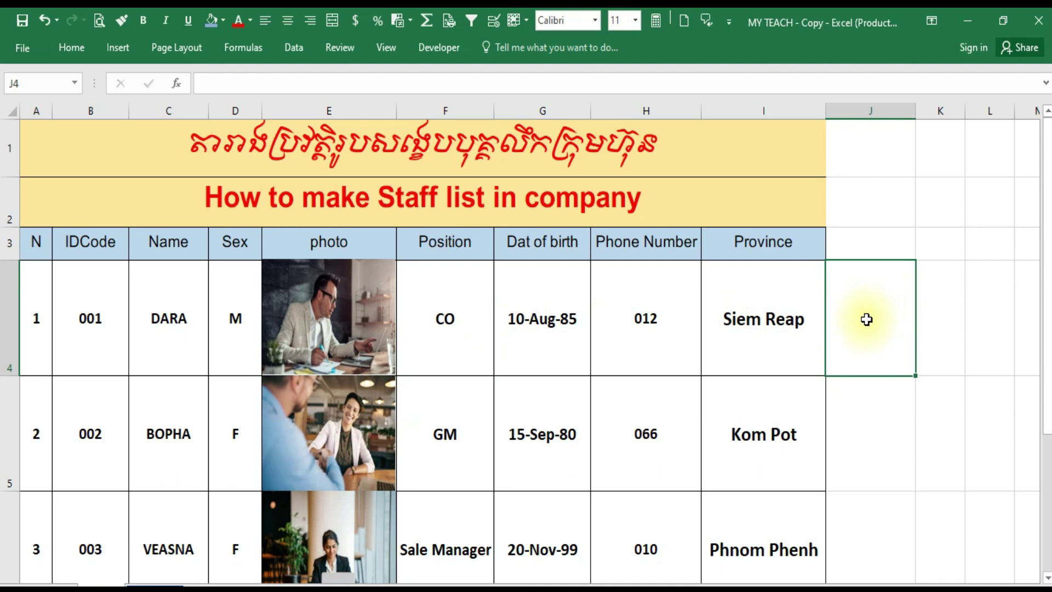
left_click(937, 319)
left_click(990, 323)
left_click(938, 322)
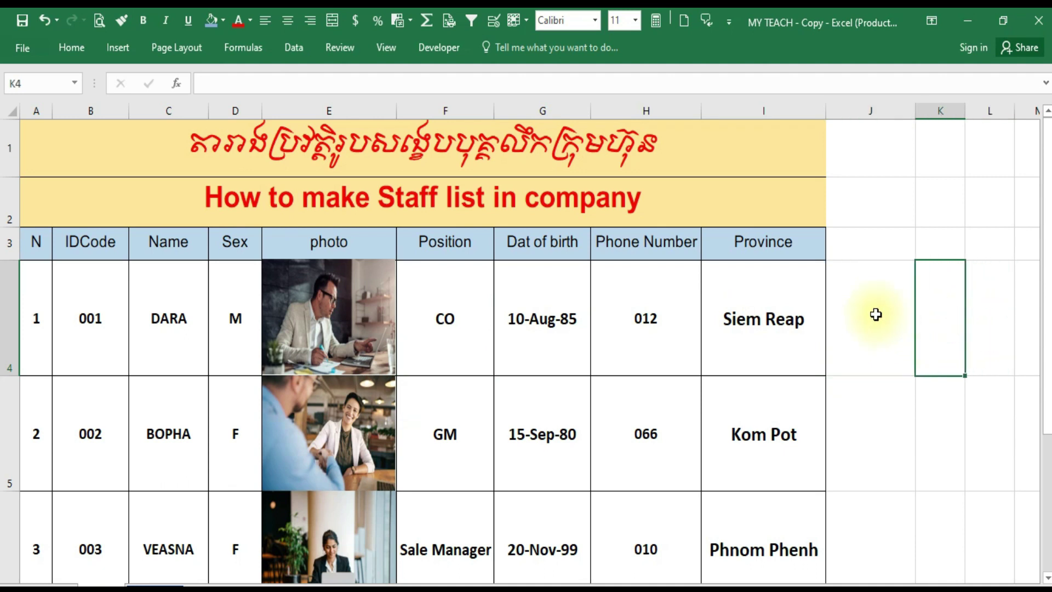
left_click(875, 314)
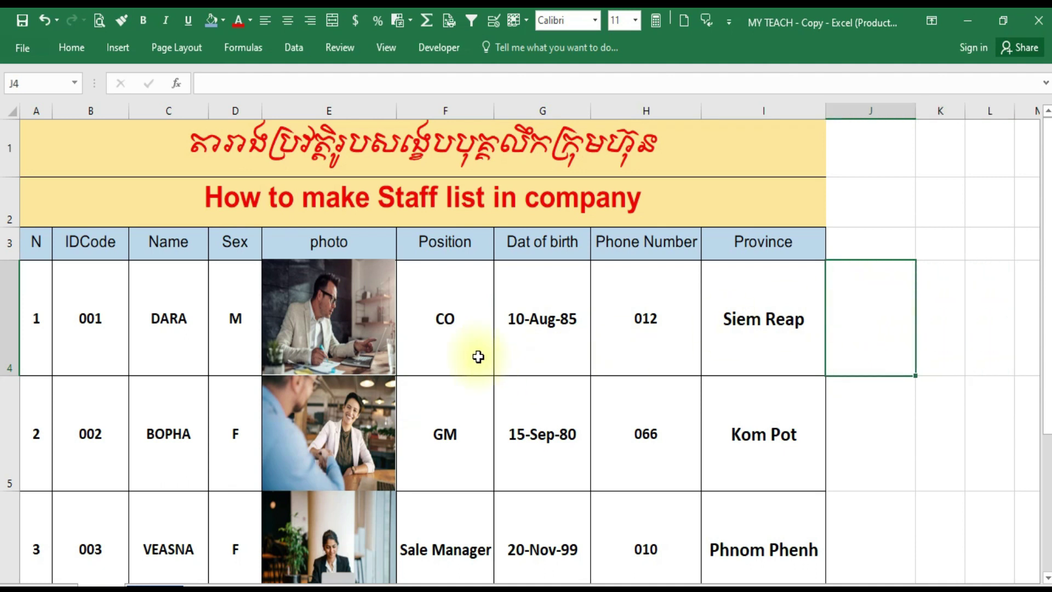
left_click(455, 322)
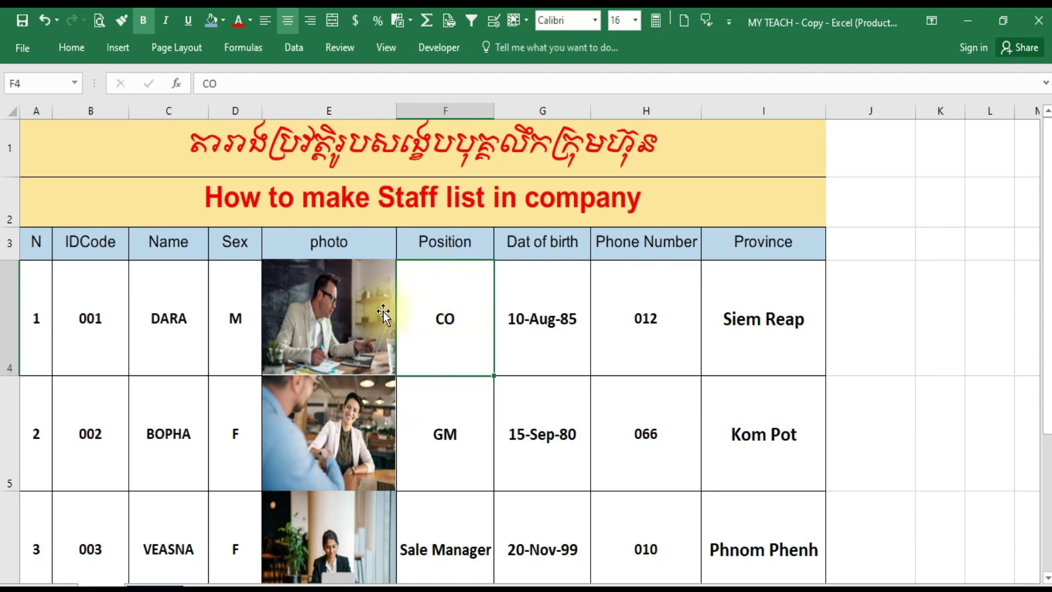
key("Left")
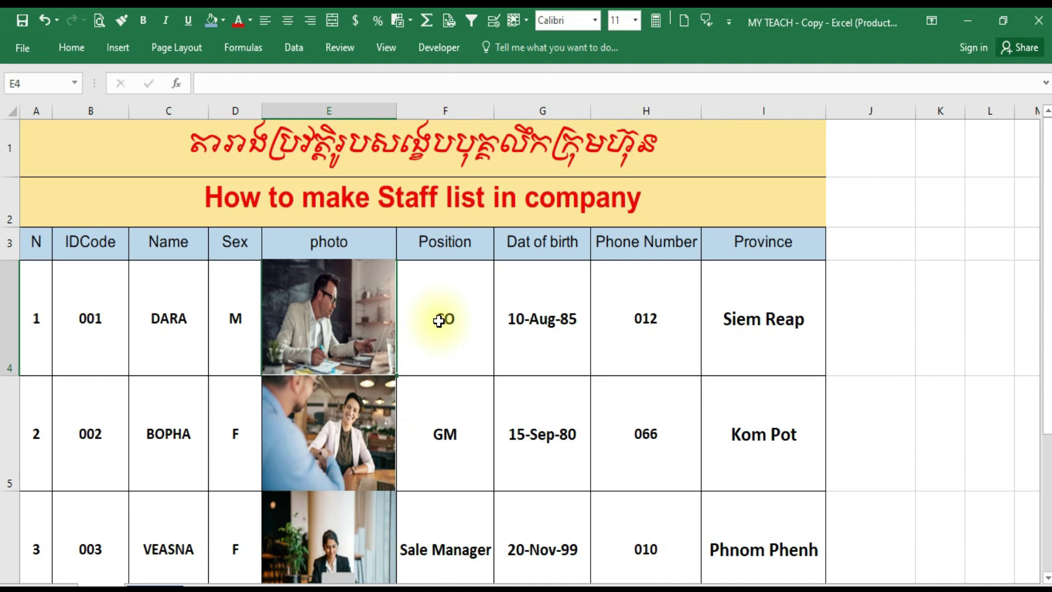
key("ctrl+c")
Back on the employee card sheet, select O10 and bring up the Paste options
left_click(159, 584)
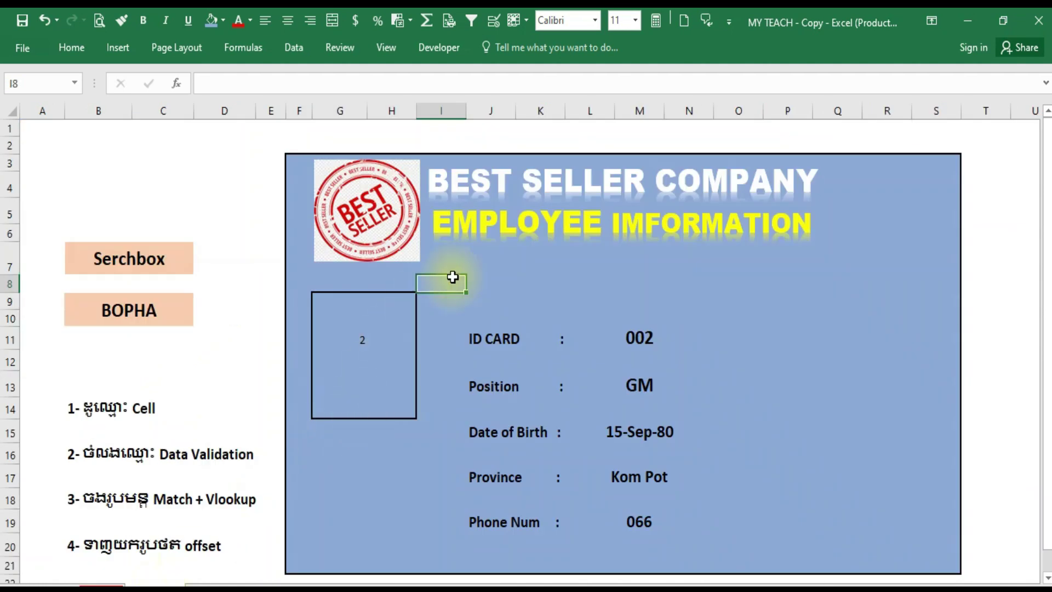
left_click(604, 281)
left_click(475, 280)
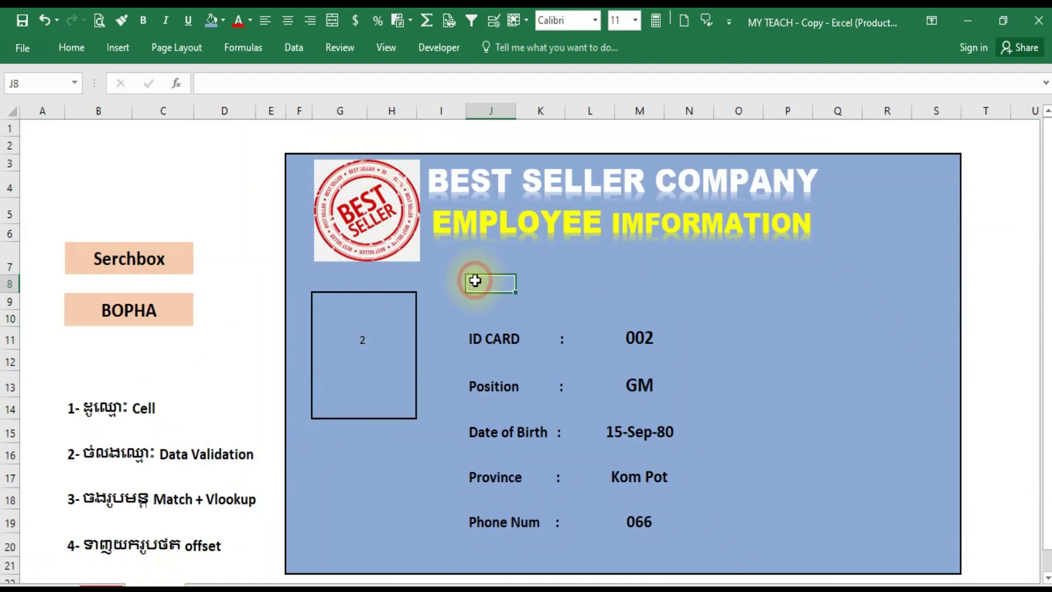
left_click(767, 302)
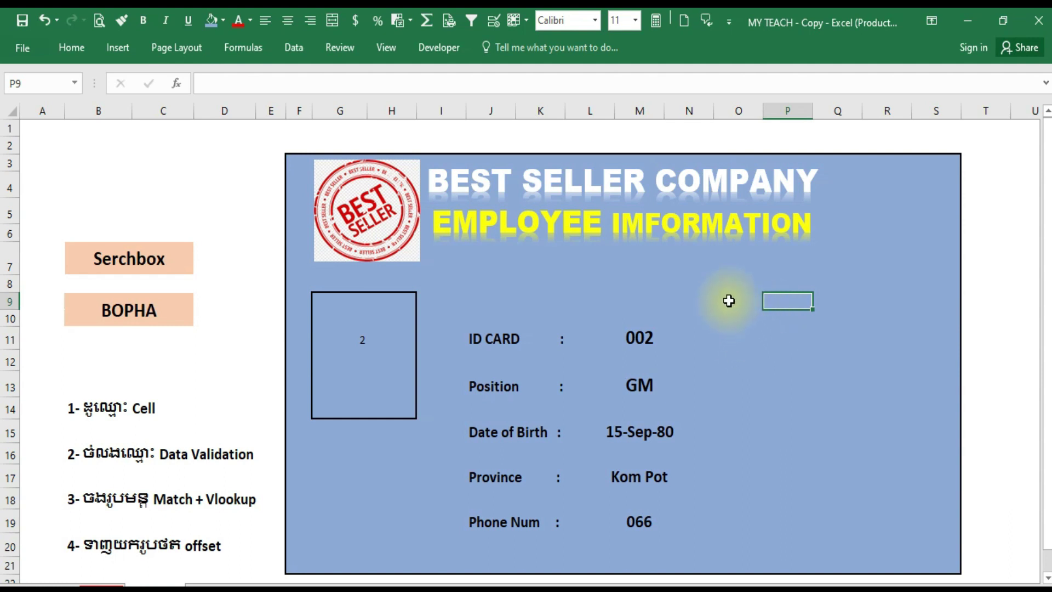
left_click(744, 337)
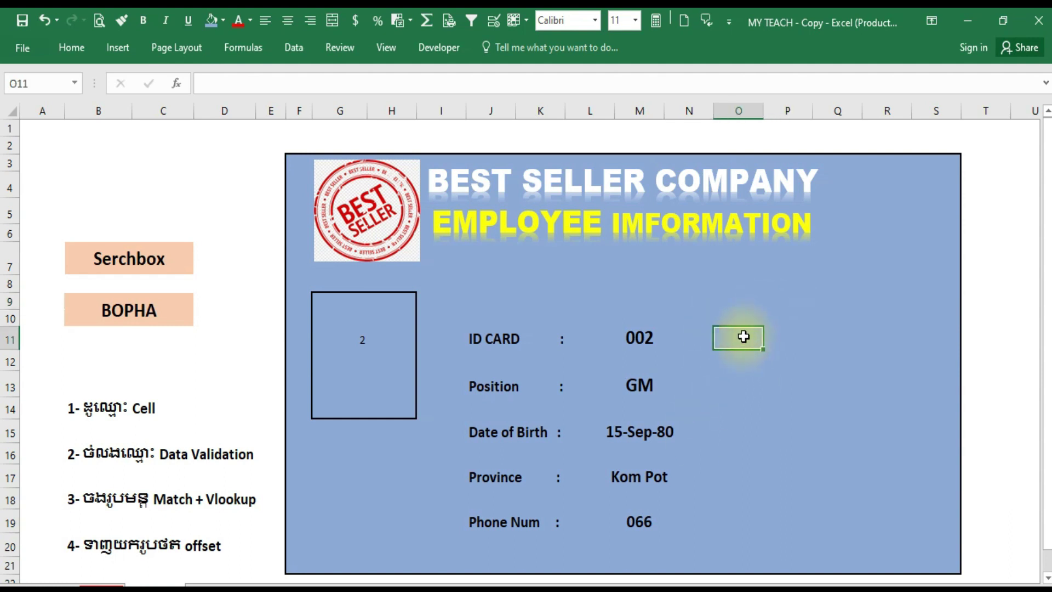
mouse_move(731, 335)
left_mouse_down()
mouse_move(806, 465)
mouse_move(871, 495)
left_mouse_up()
left_click(795, 381)
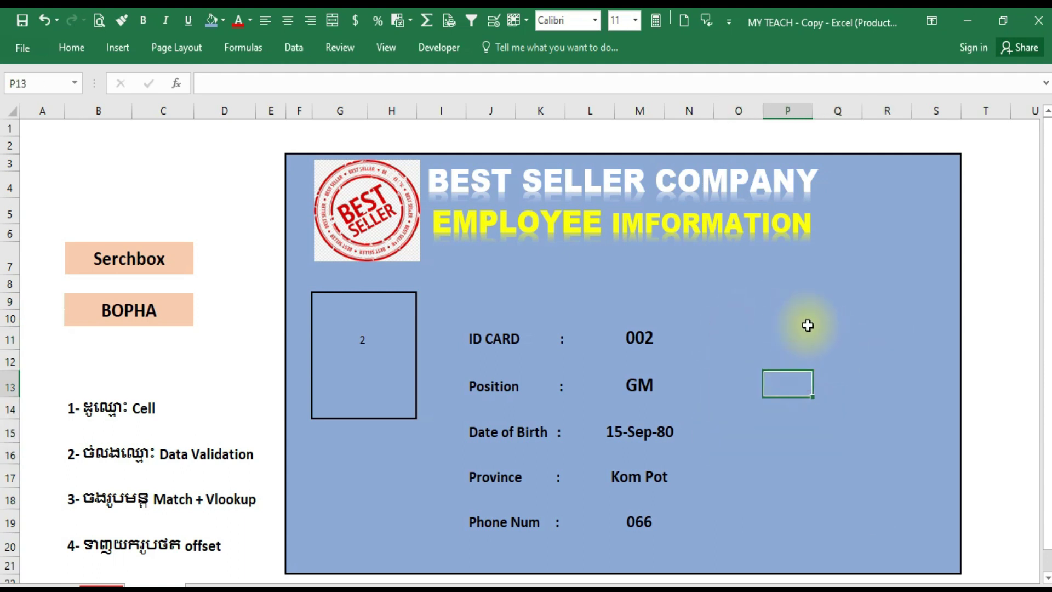
left_click(759, 323)
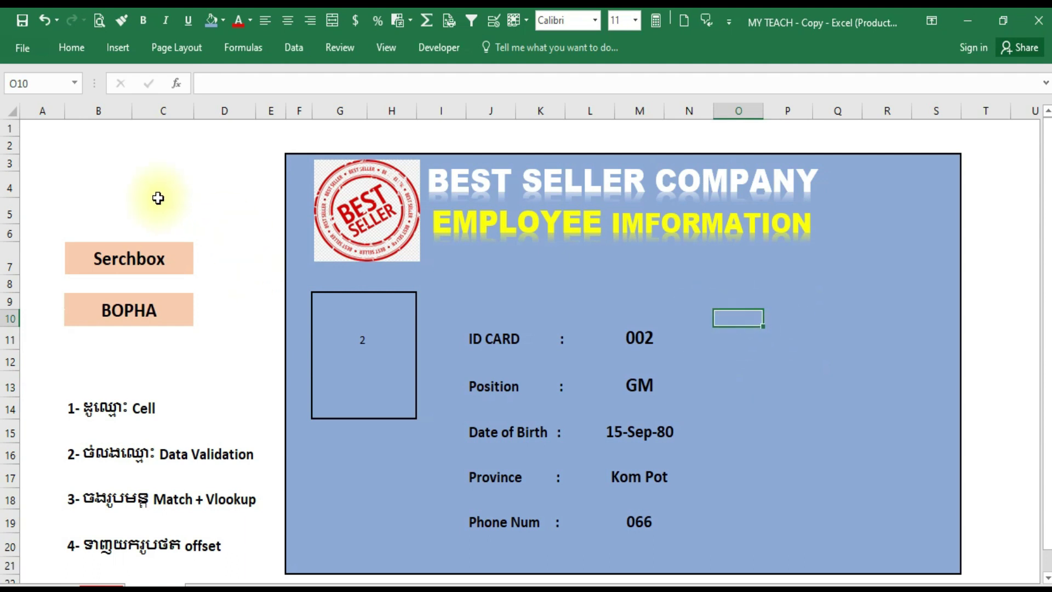
left_click(73, 48)
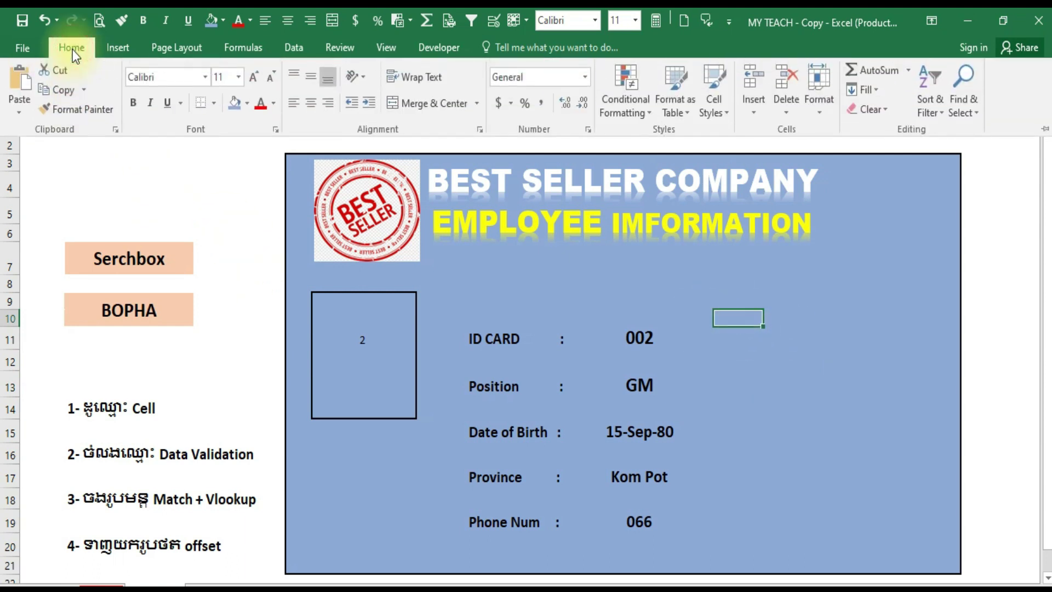
left_click(13, 109)
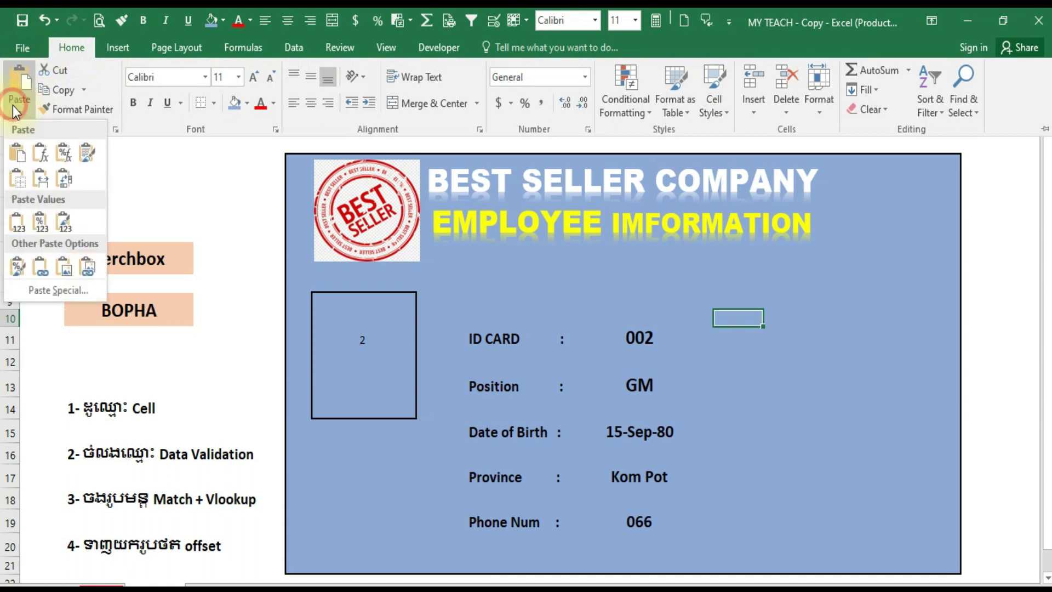
Paste the photo as a linked picture and place it on the card's right, rows 9–13
left_click(90, 267)
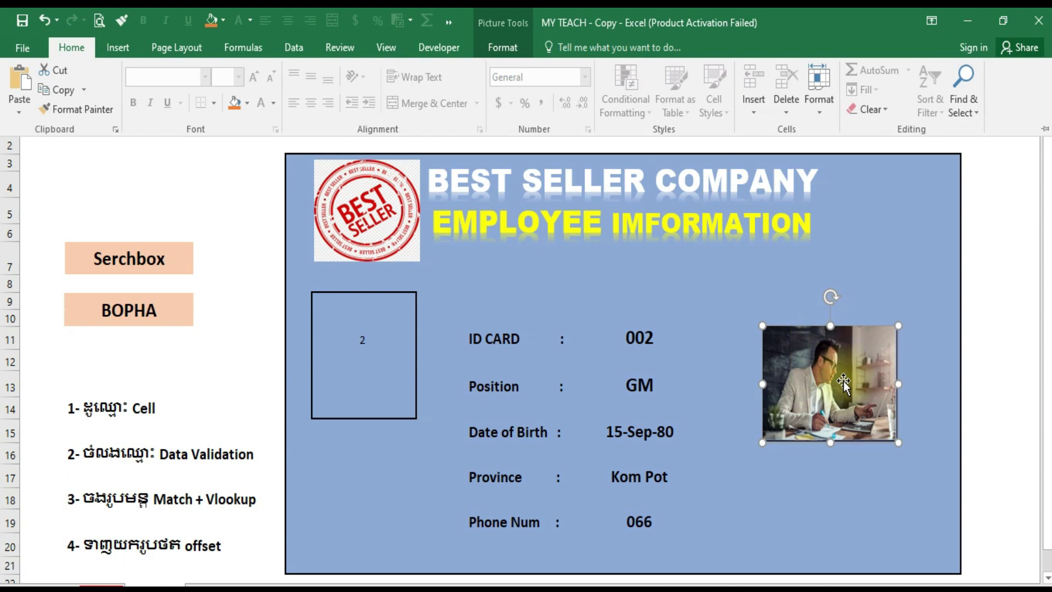
left_click(844, 384)
mouse_move(811, 375)
left_mouse_down()
mouse_move(783, 337)
mouse_move(763, 331)
left_mouse_up()
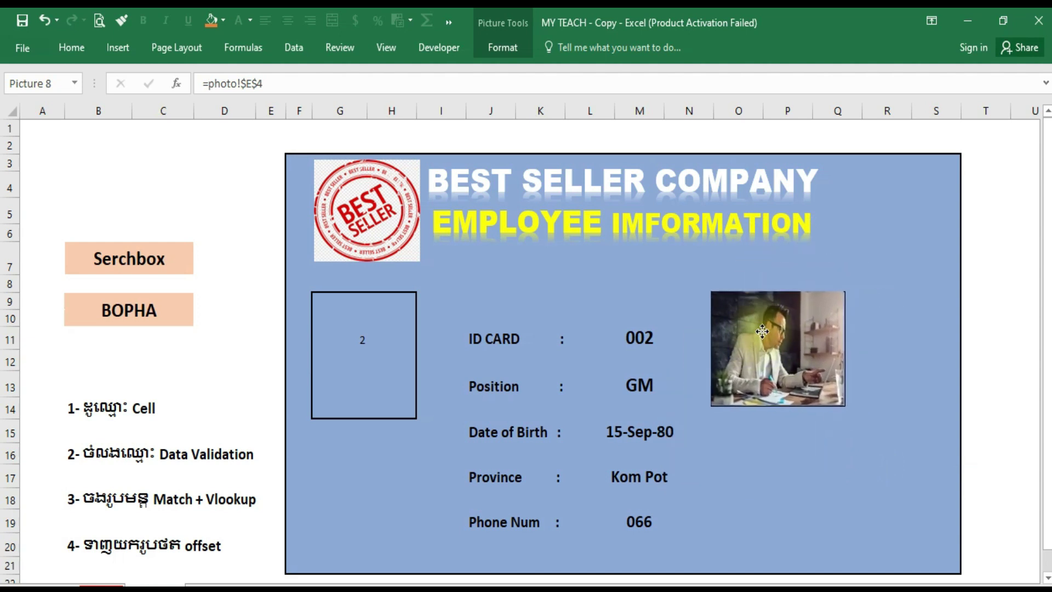
left_click_drag(762, 331, 788, 316)
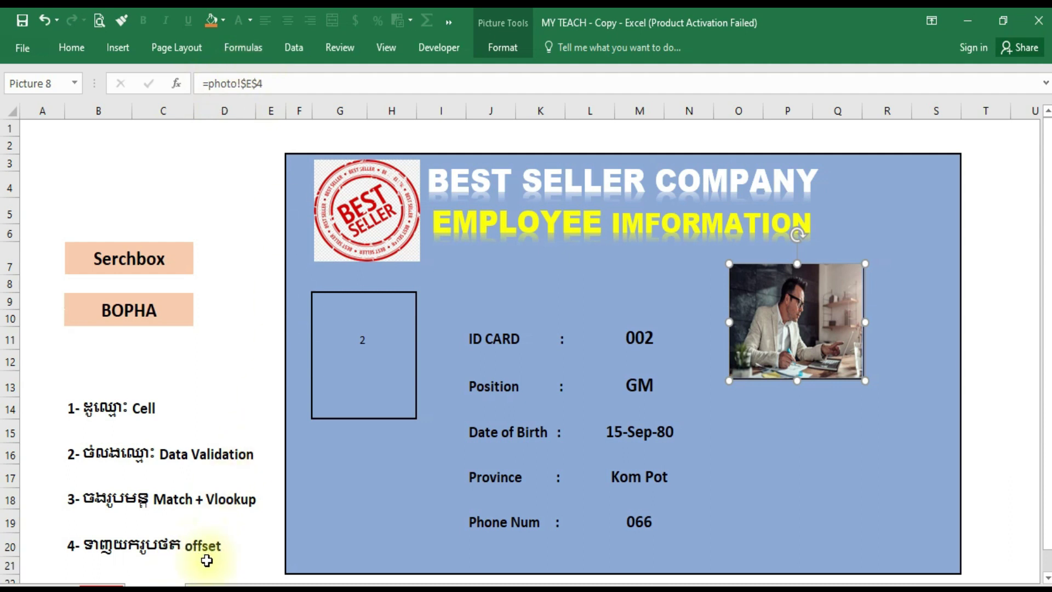
left_click(790, 450)
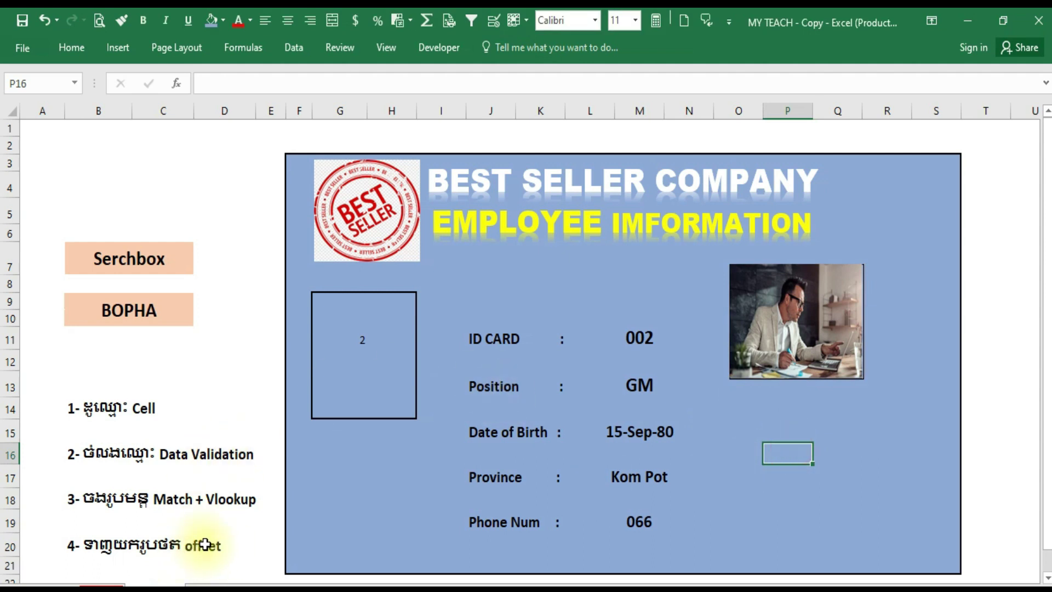
left_click(806, 324)
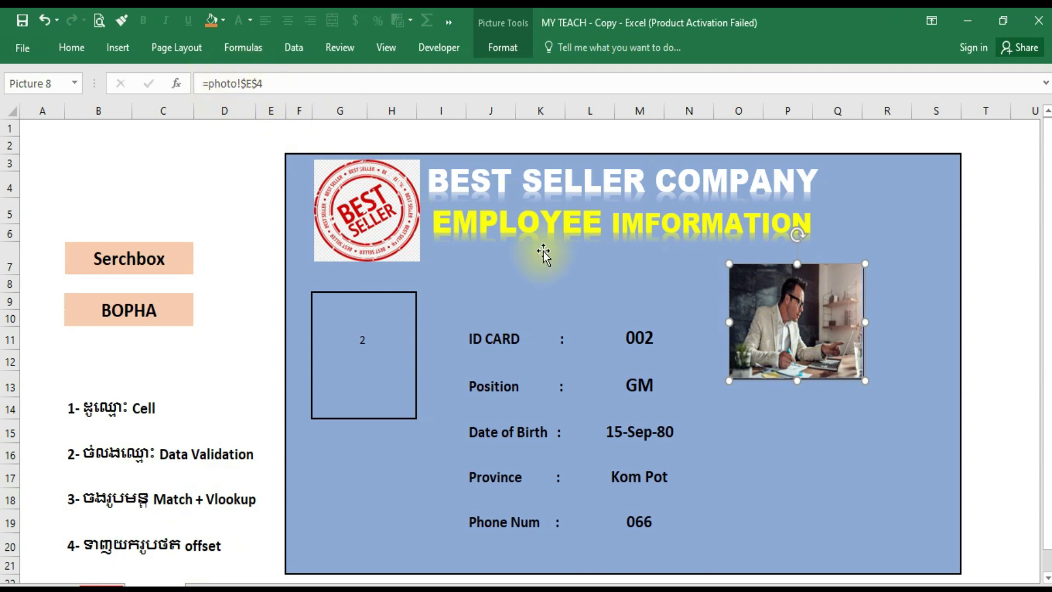
Write the reference photo!$E$4 in P15 below the linked portrait
left_click(770, 431)
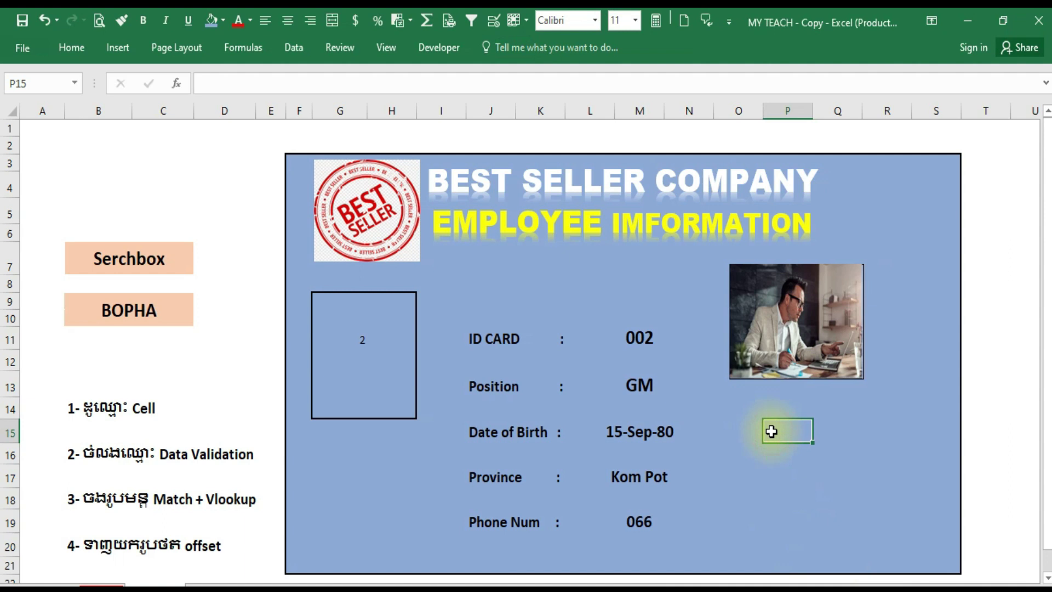
type("photo")
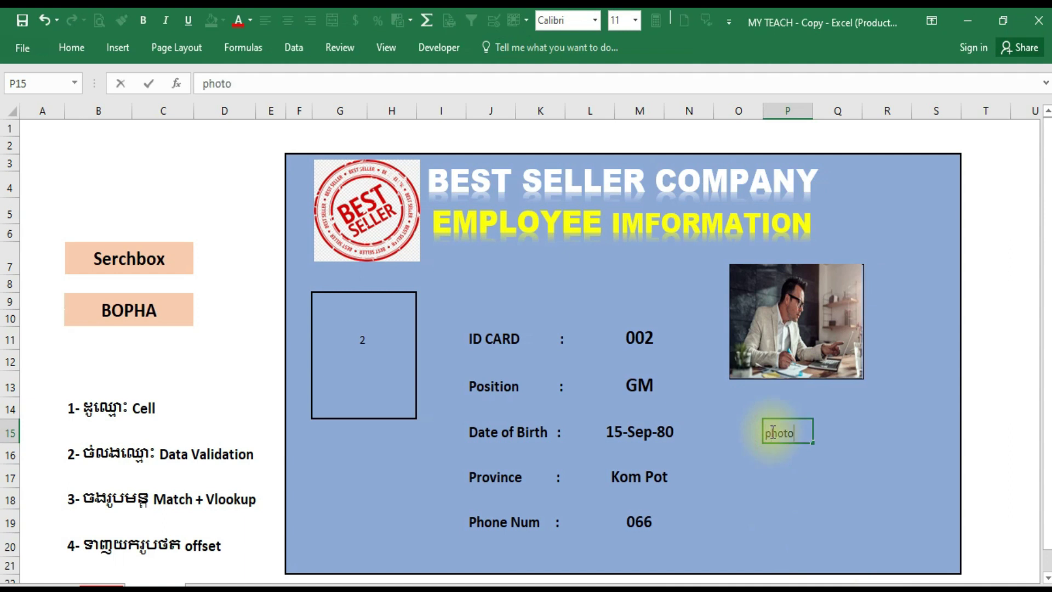
type("!$")
type("E")
type("$4")
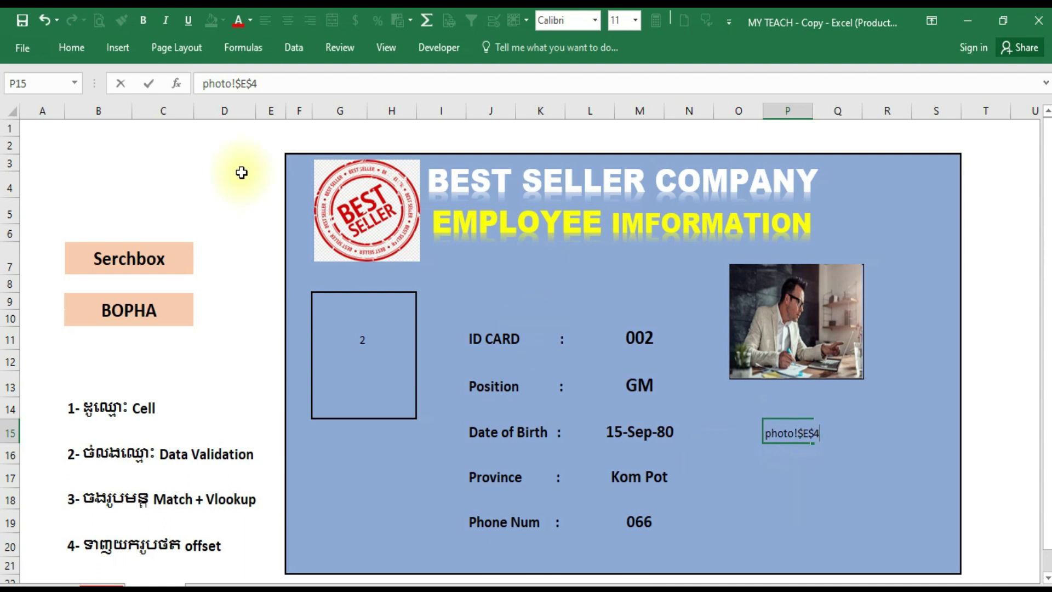
left_click(824, 449)
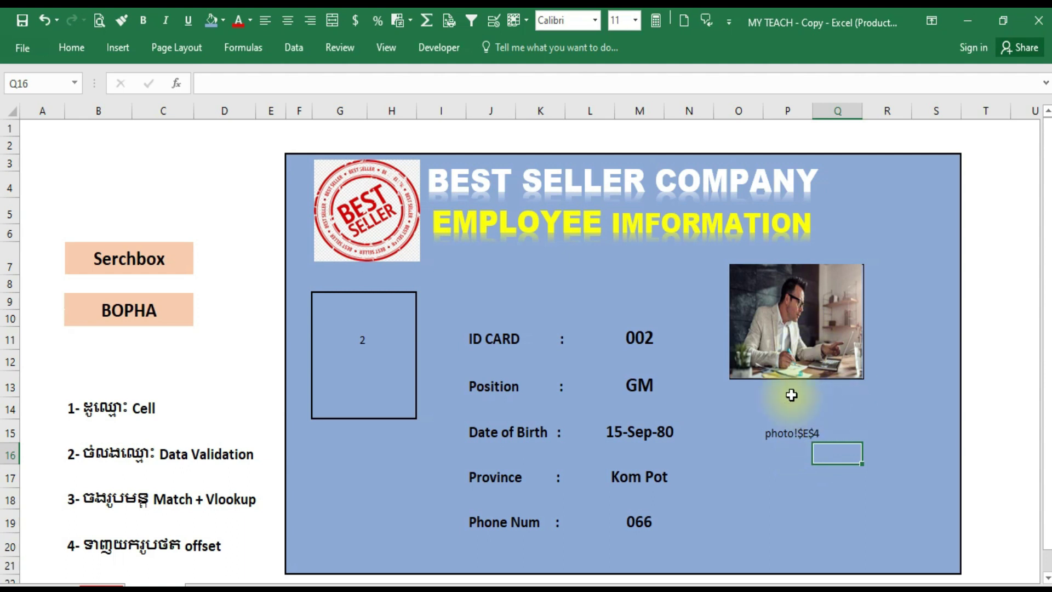
left_click(804, 328)
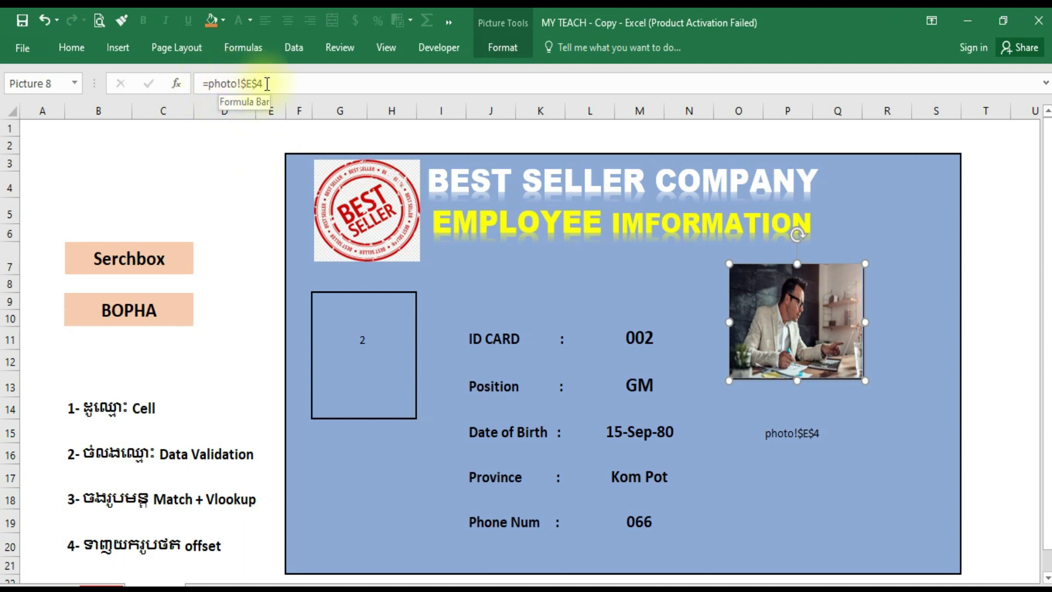
left_click(855, 493)
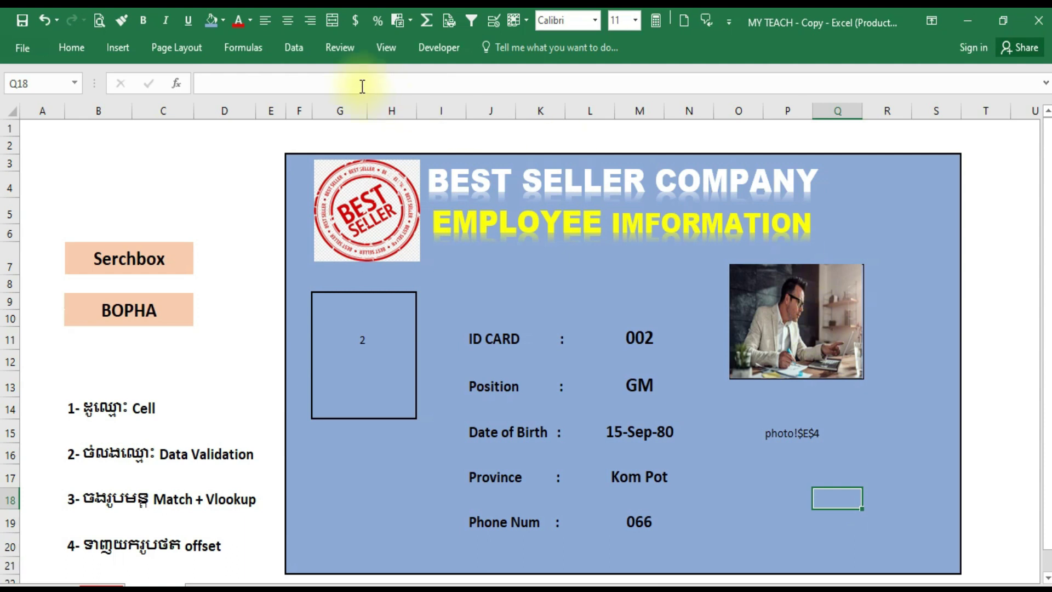
left_click(246, 51)
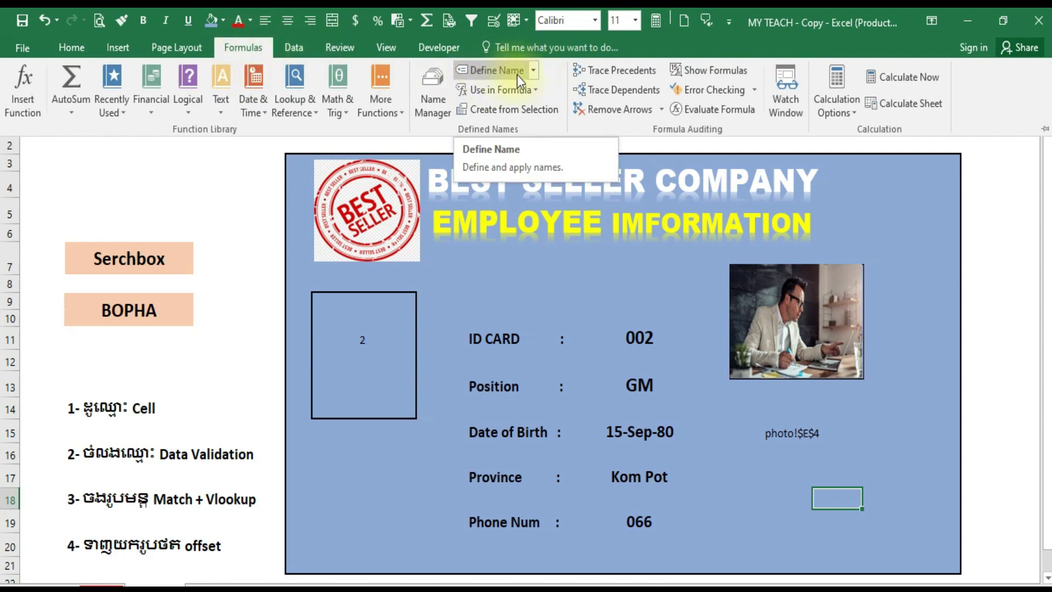
Define a new name mywork and clear its Refers to box down to '='
left_click(499, 72)
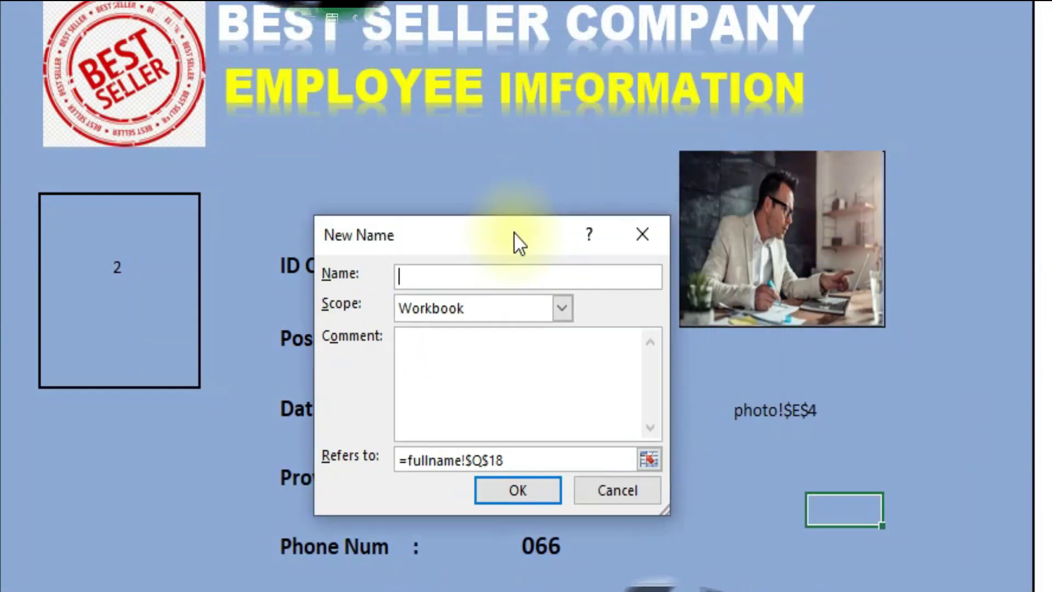
left_click_drag(496, 187, 482, 156)
type("mywor")
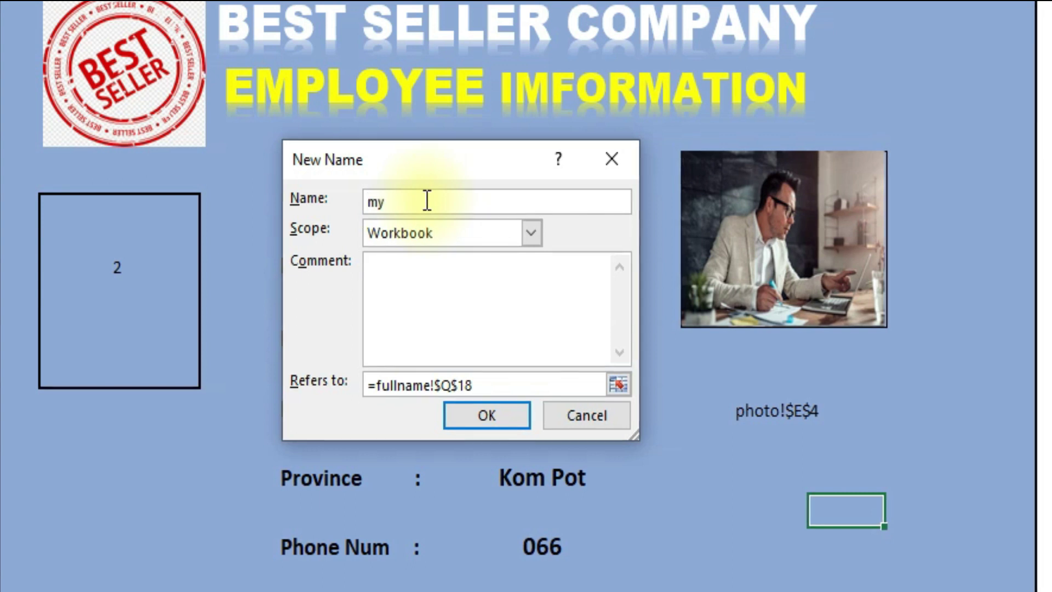
type("k")
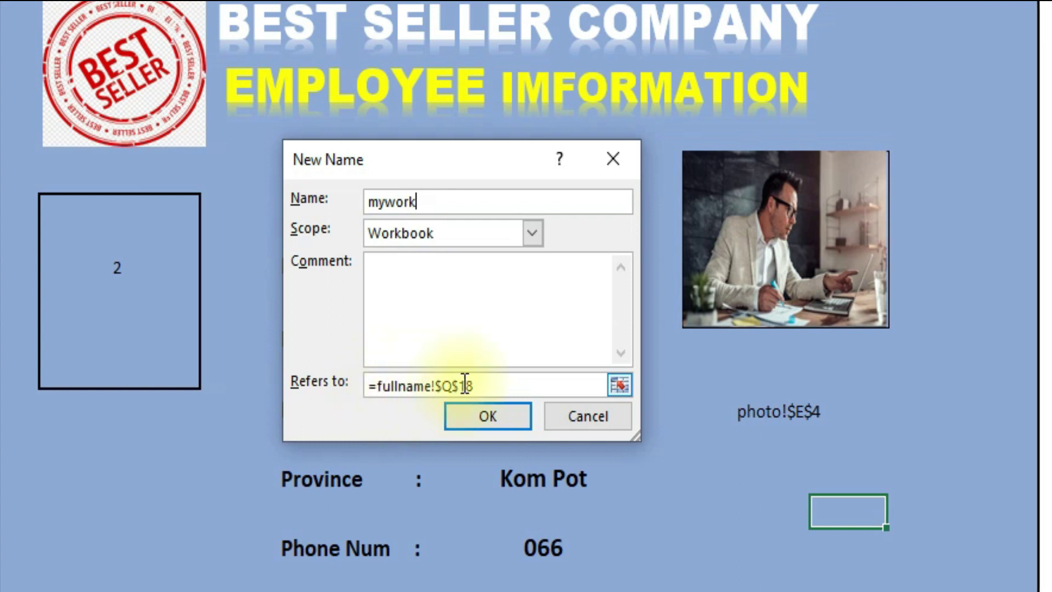
left_click(488, 385)
key("BackSpace")
key("BackSpace")
key("BackSpace")
key("BackSpace")
key("BackSpace")
key("BackSpace")
key("BackSpace")
key("BackSpace")
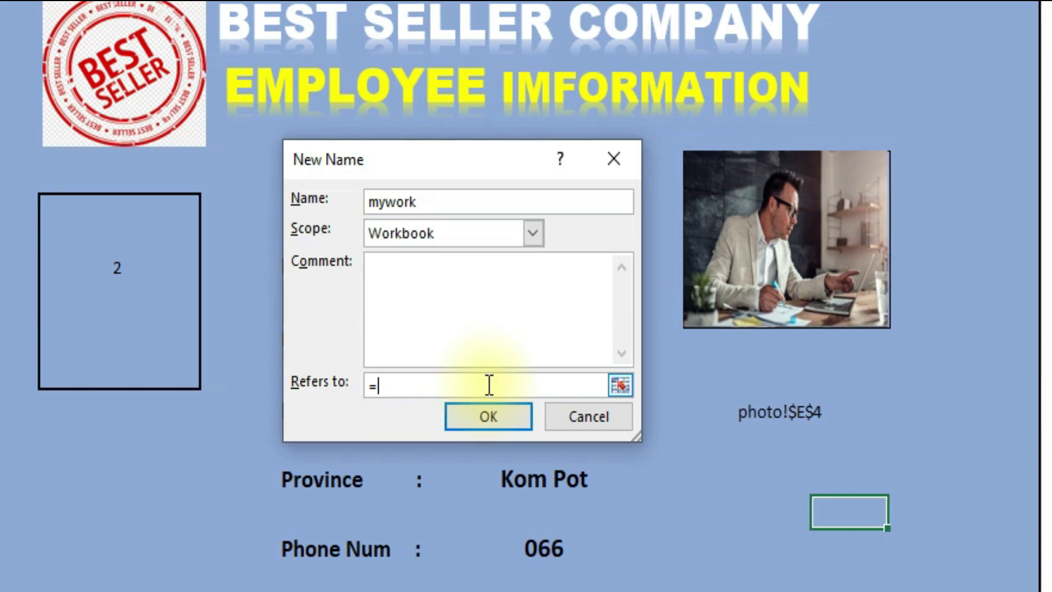
Make mywork refer to =offset(photo!$E$3,fullname!$G$11,0)
type("offs")
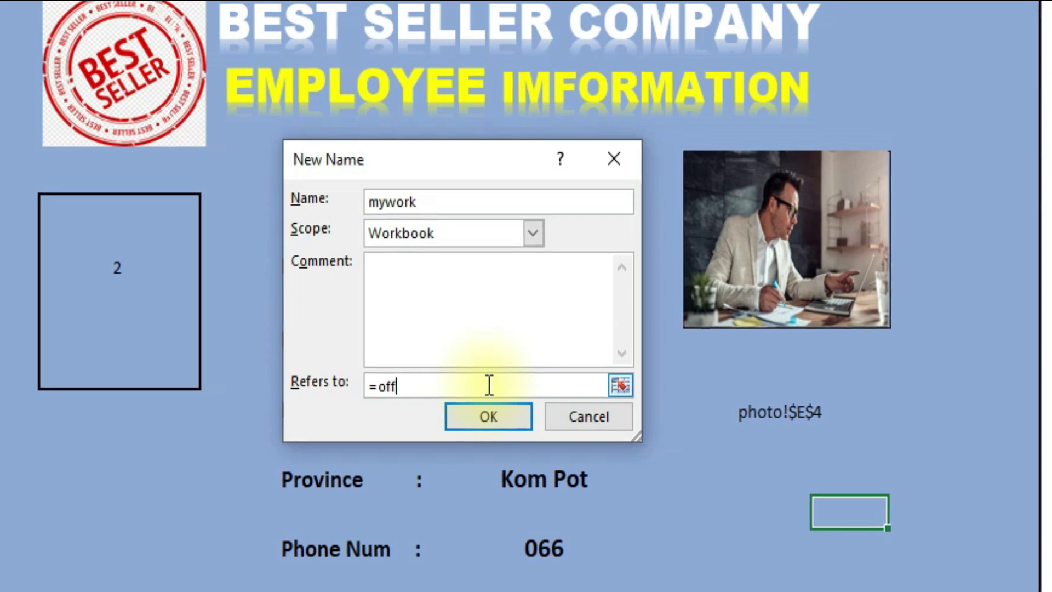
type("e")
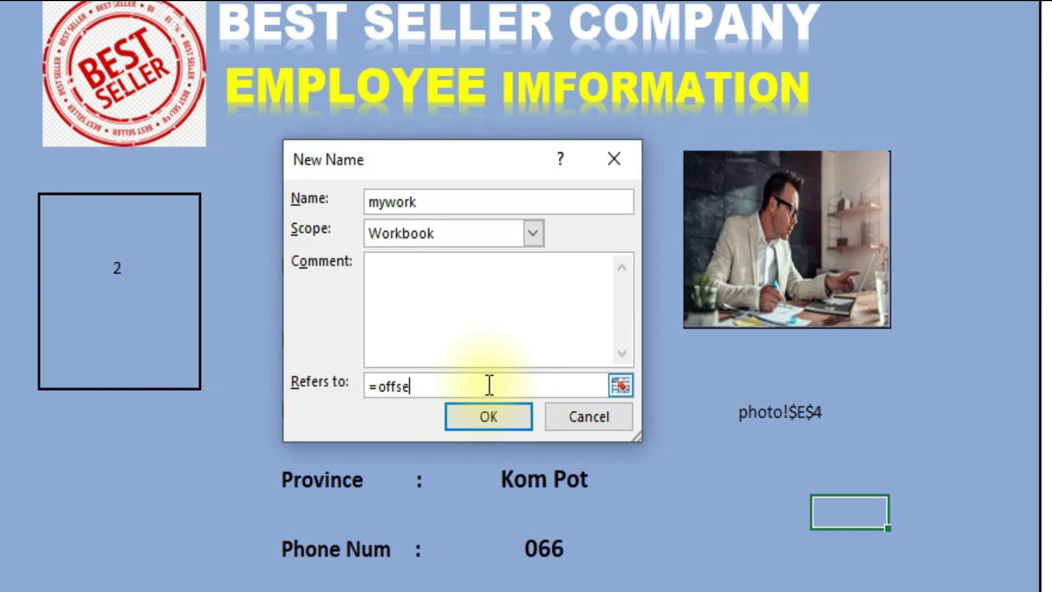
type("t(")
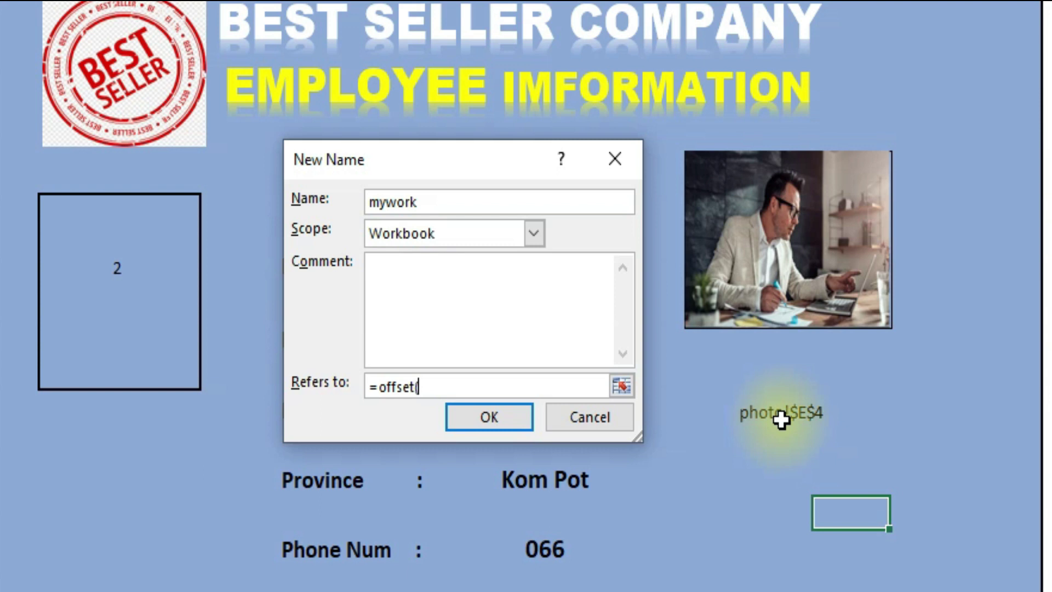
type("photo!")
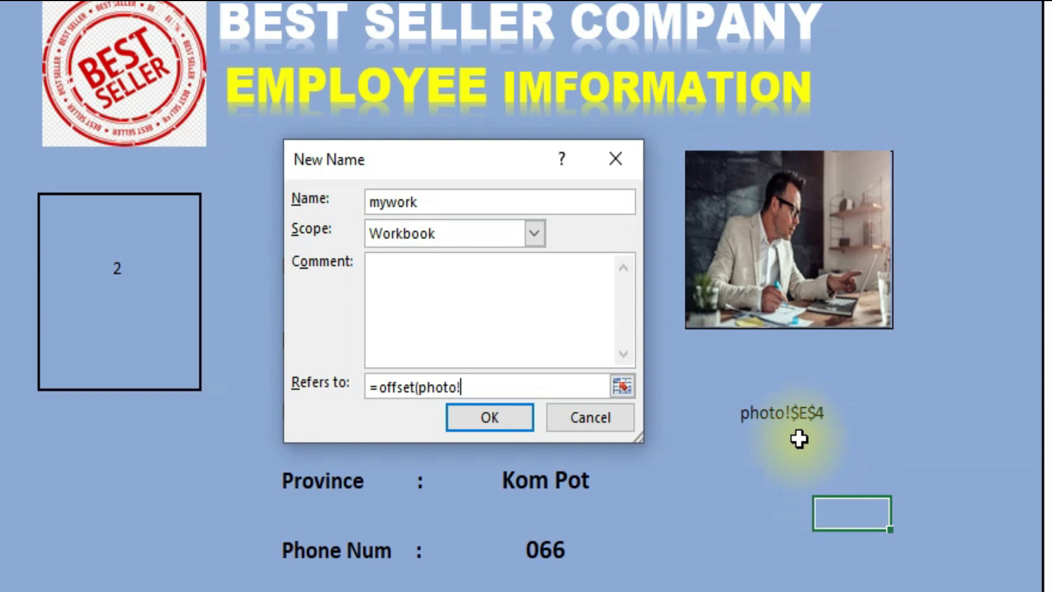
type("$E")
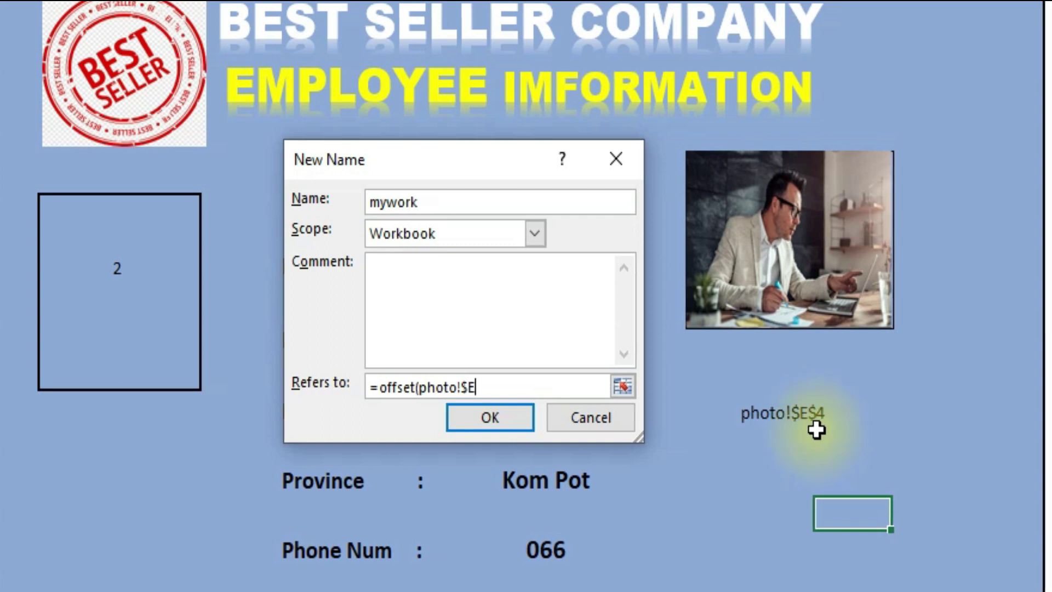
type("$")
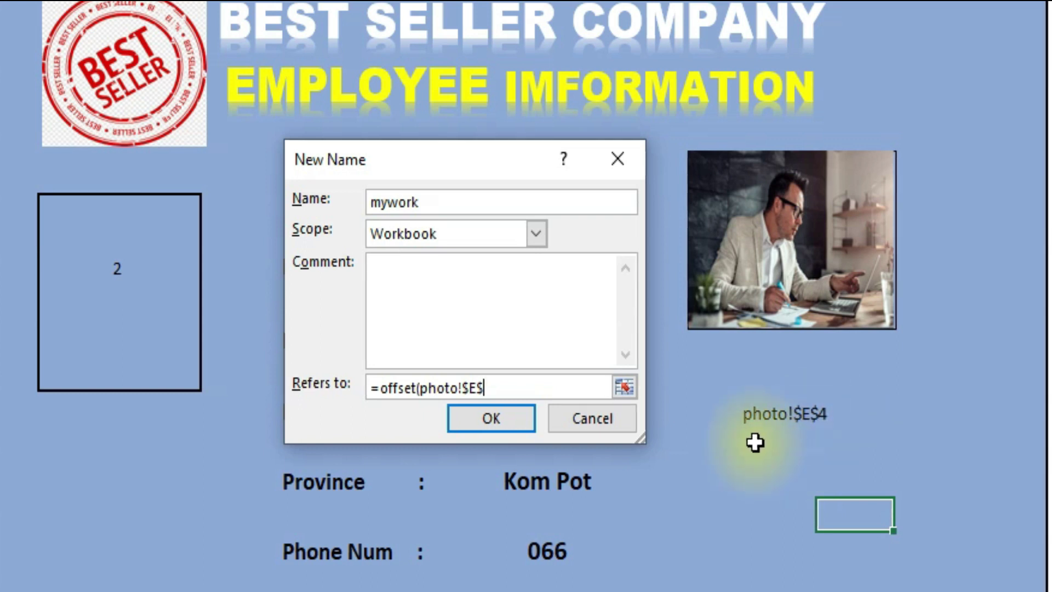
type("3")
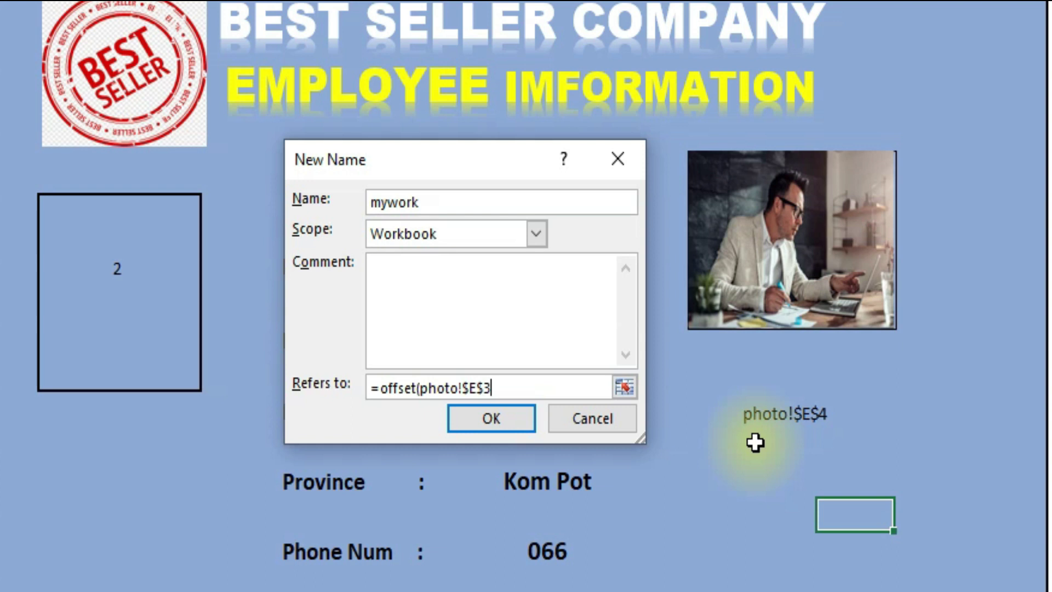
type(",")
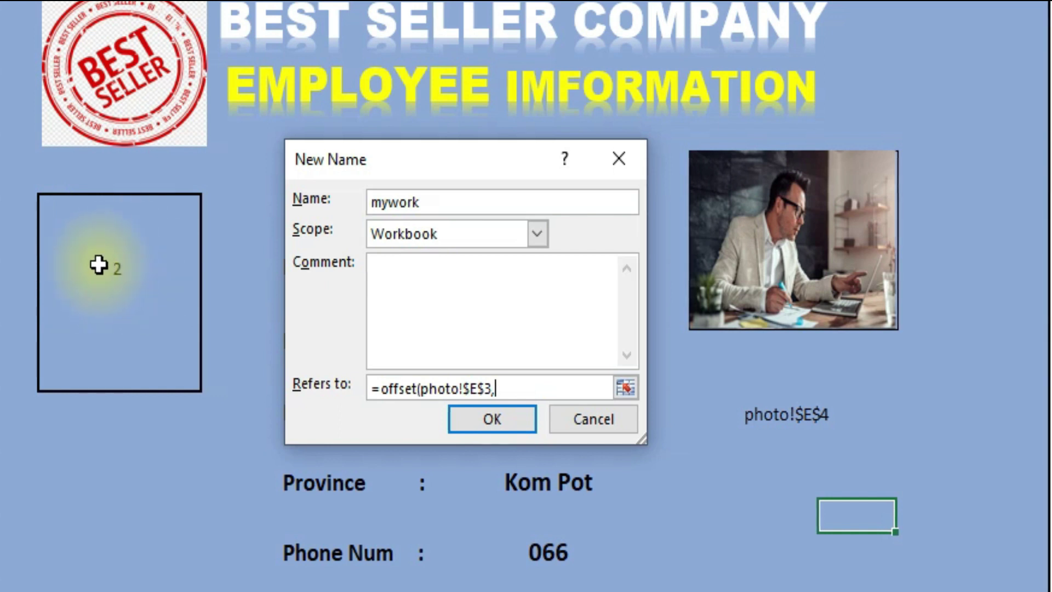
left_click(99, 265)
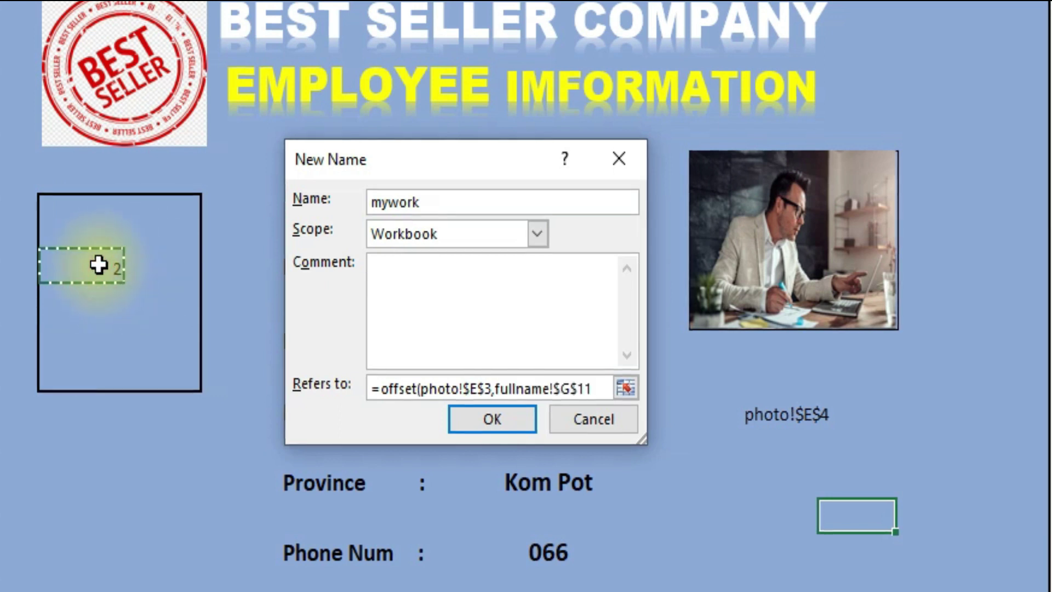
type(",")
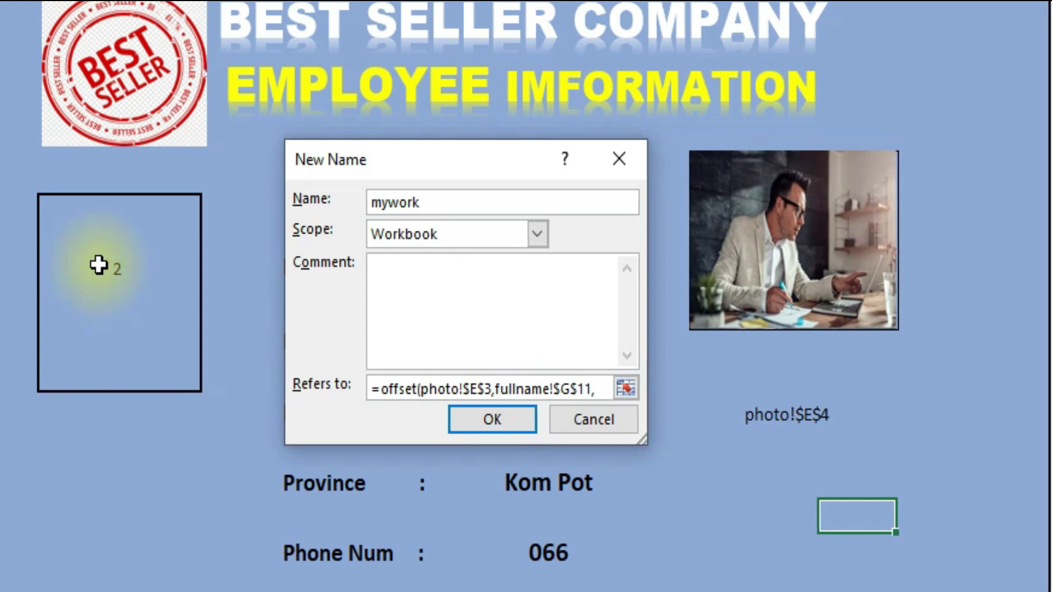
type("0")
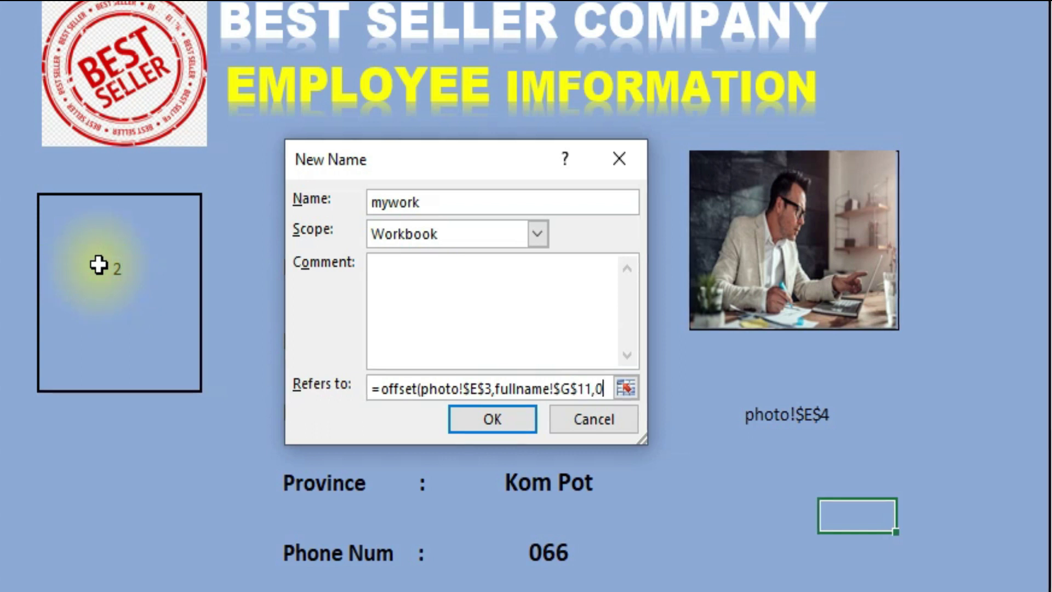
type(")")
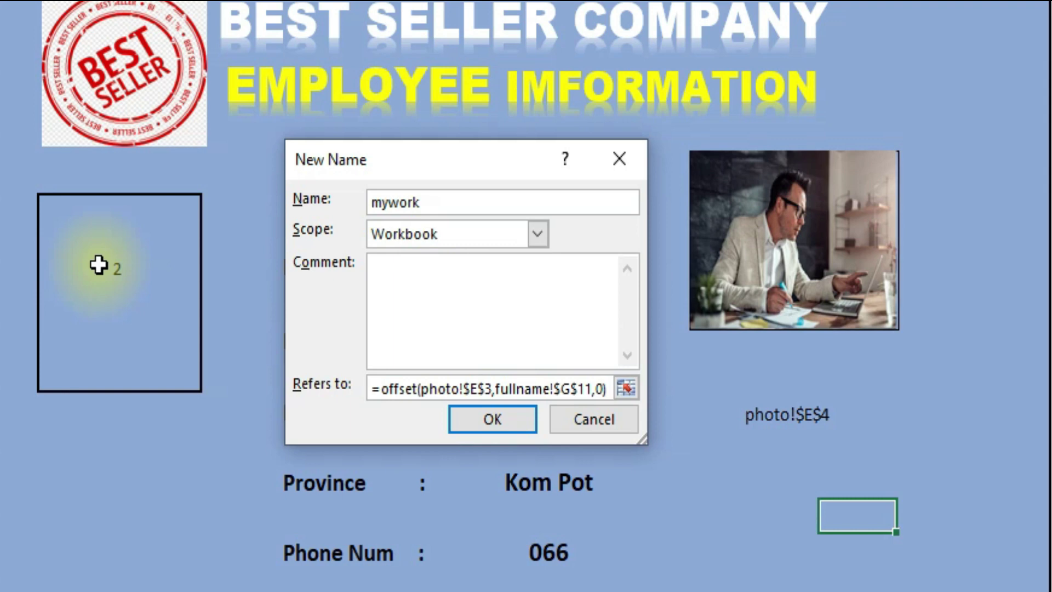
Save the mywork name and change the employee photo's link from photo!$E$4 to =mywork
key("Return")
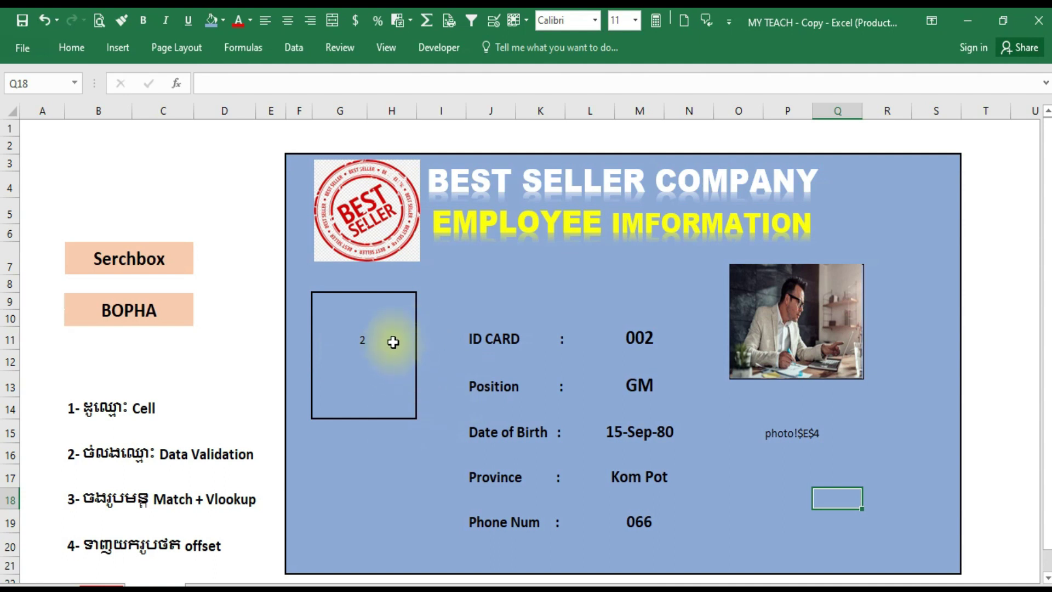
left_click(787, 321)
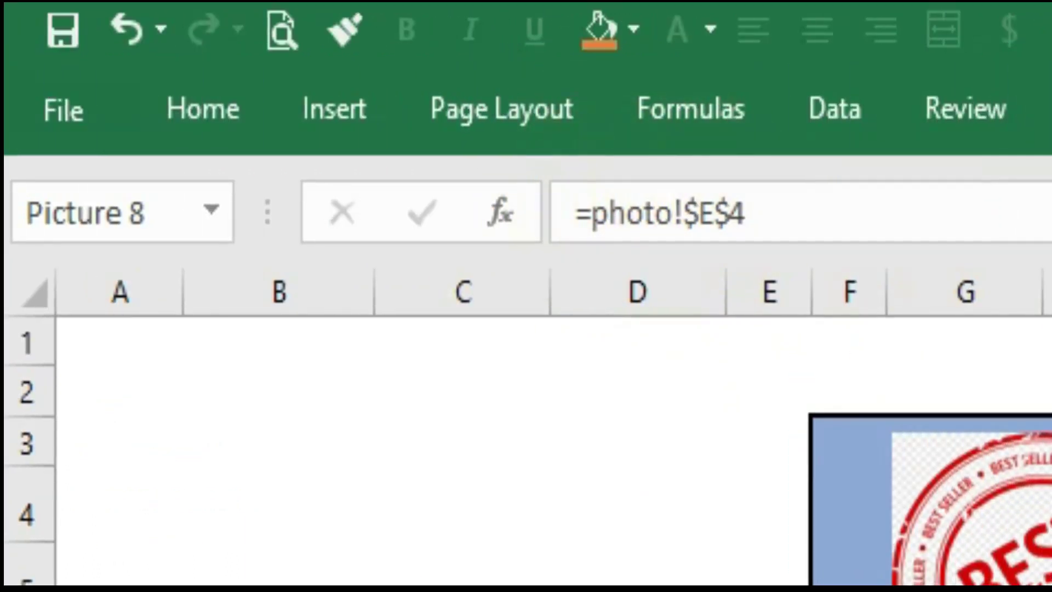
left_click(801, 222)
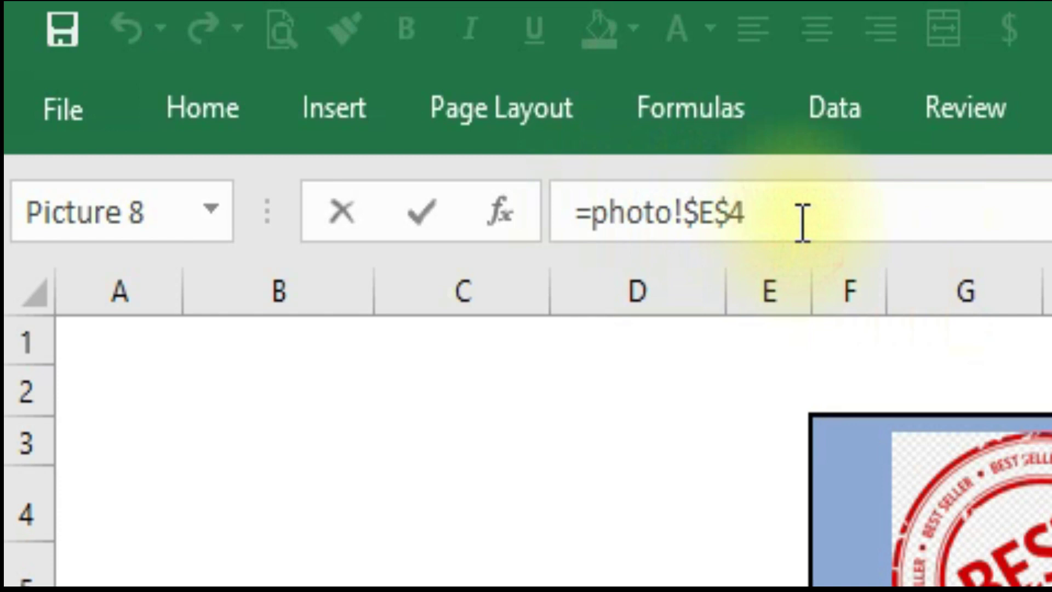
key("BackSpace")
key("BackSpace")
key("BackSpace")
key("BackSpace")
key("BackSpace")
key("BackSpace")
key("BackSpace")
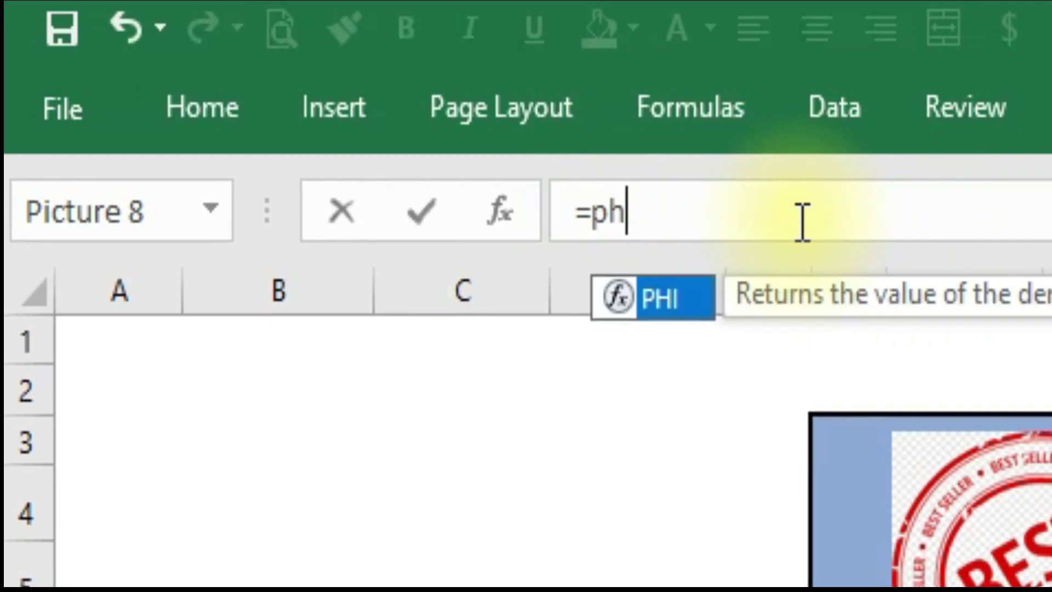
key("BackSpace")
key("BackSpace")
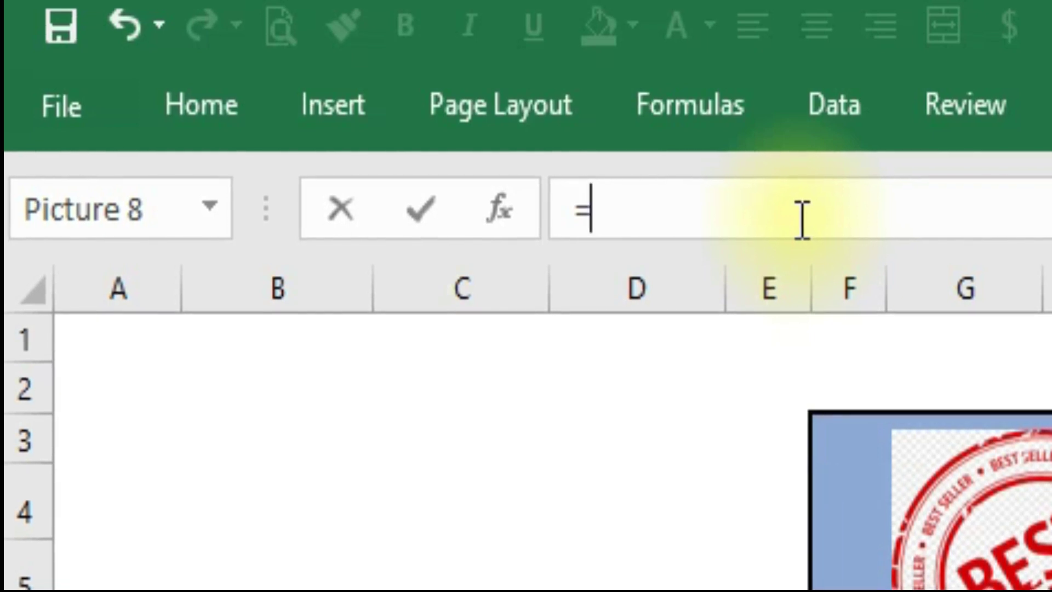
type("my")
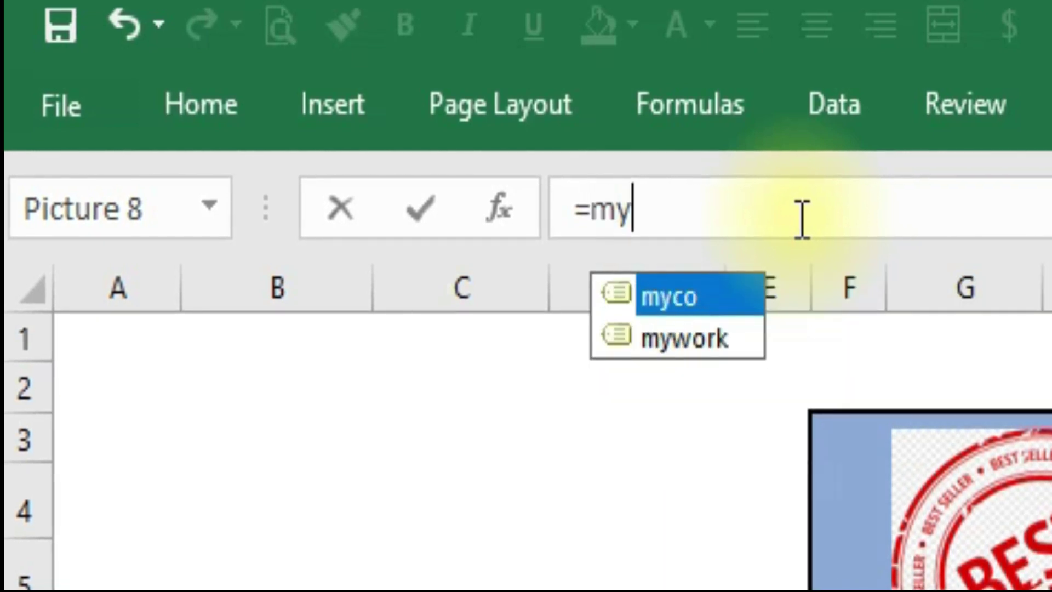
type("work")
key("Return")
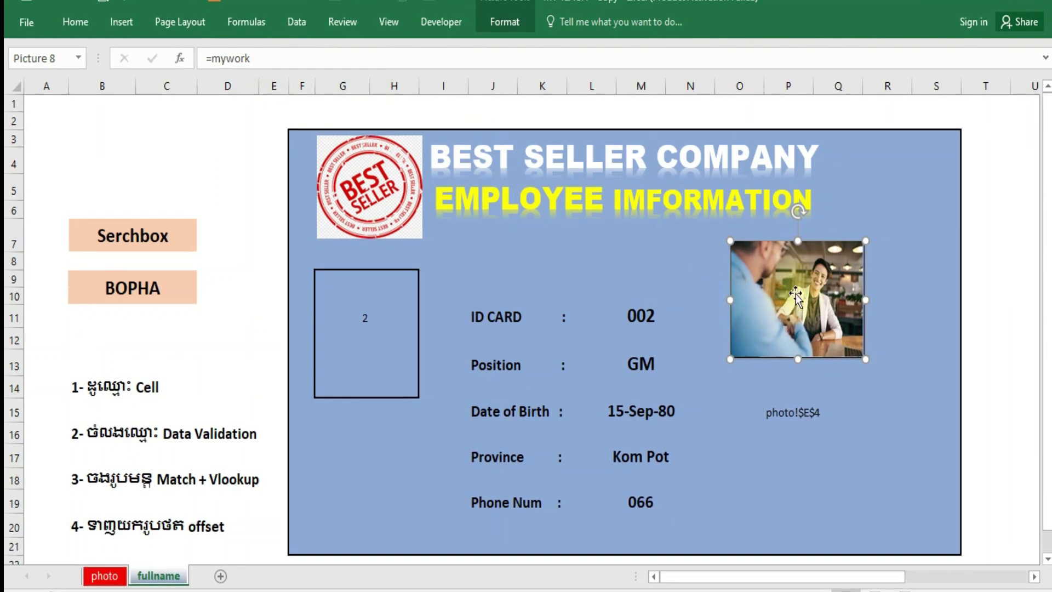
Move the linked employee photo into the card's photo frame and stretch it to fit
left_click(910, 323)
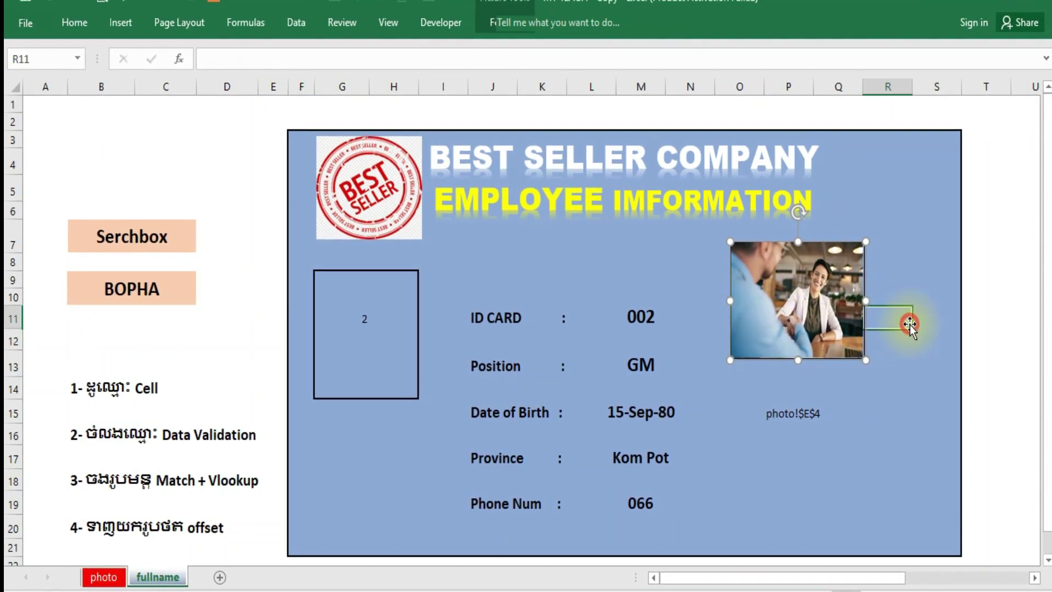
left_click_drag(769, 301, 345, 343)
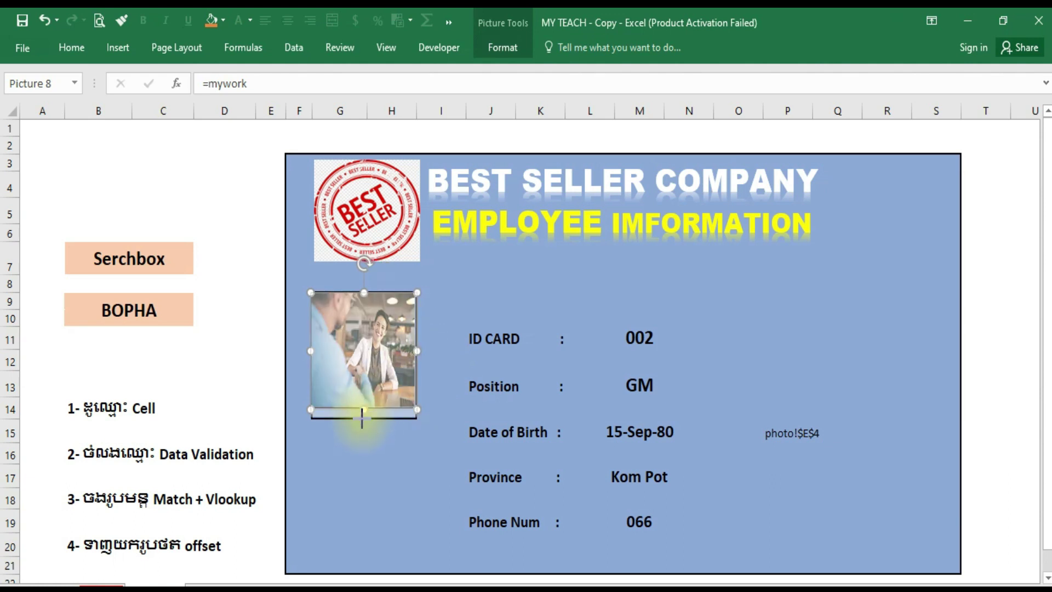
left_click_drag(362, 417, 363, 419)
left_click_drag(363, 291, 364, 291)
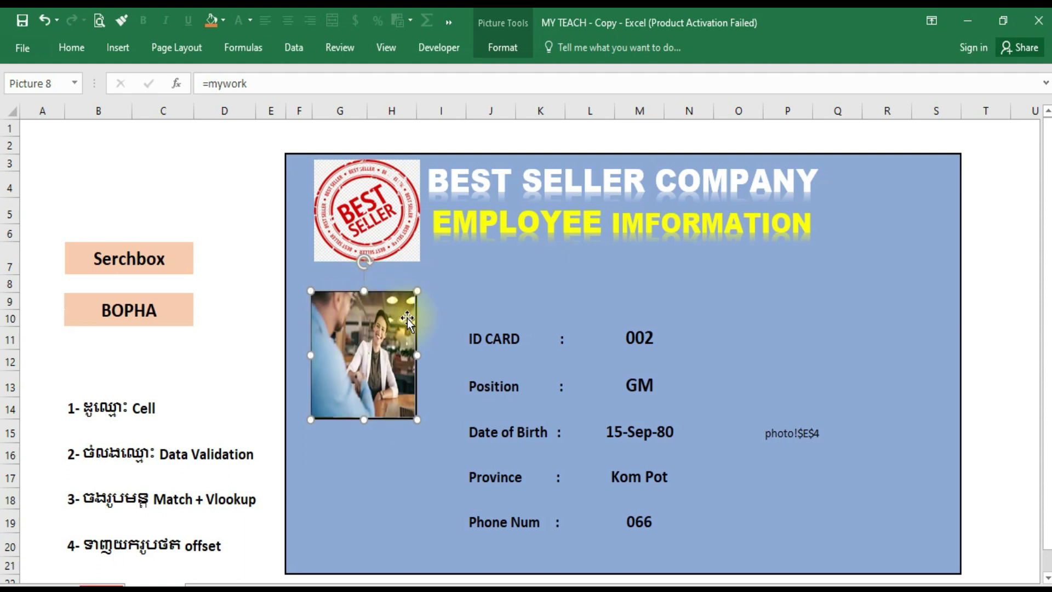
left_click(774, 383)
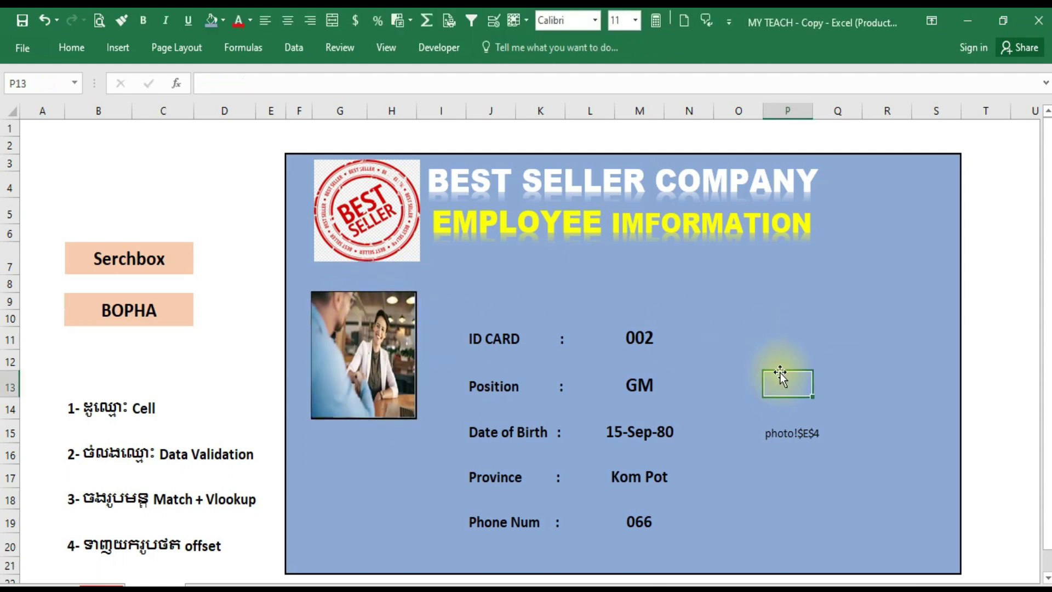
Delete the photo!$E$4 helper text from P15 and make the photo slightly taller
left_click(801, 433)
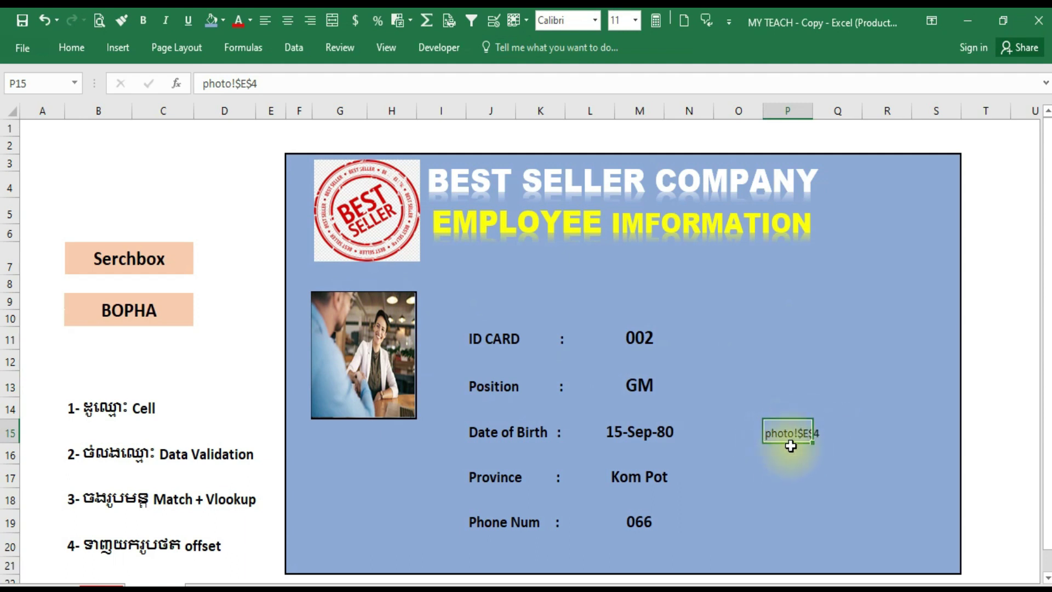
key("Delete")
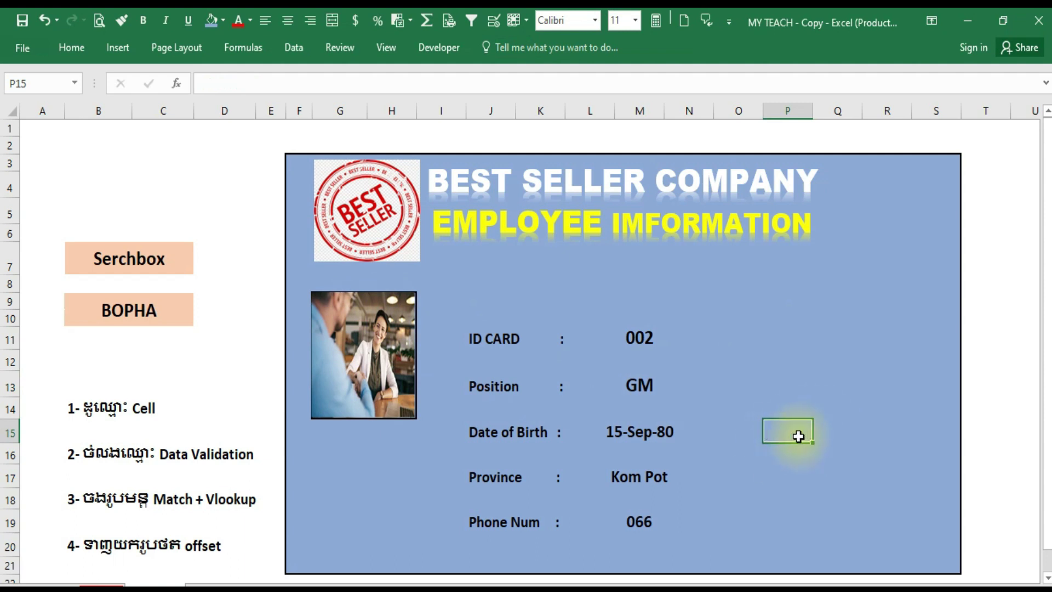
left_click(780, 388)
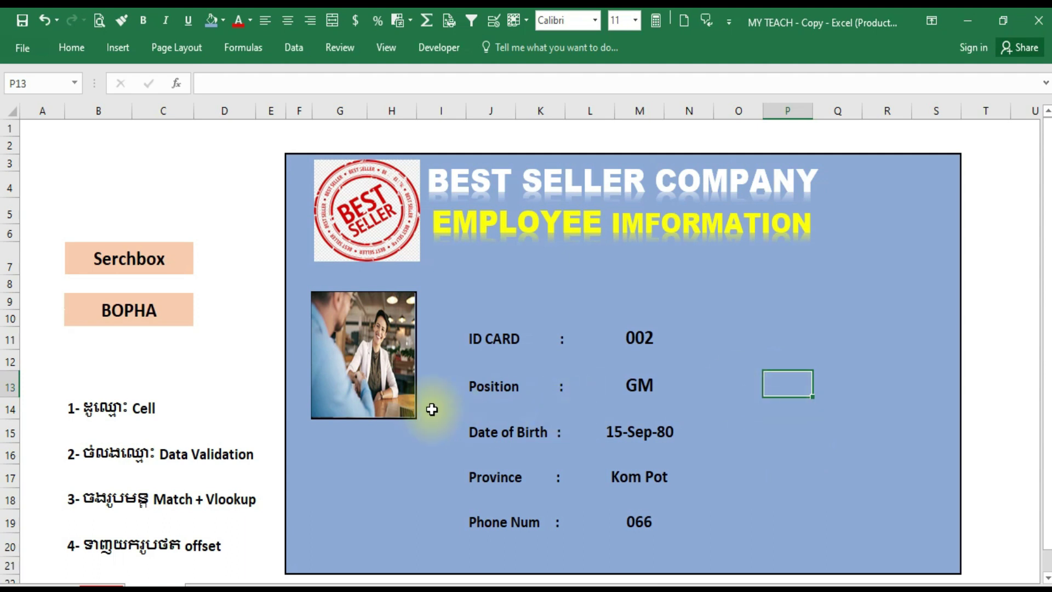
left_click(389, 384)
left_click_drag(366, 420, 364, 423)
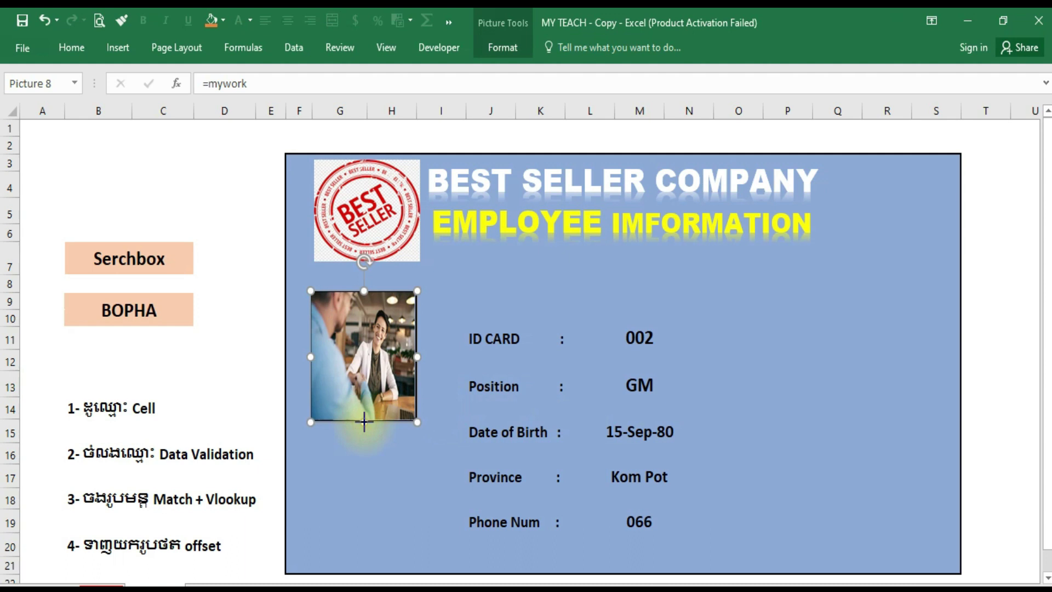
left_click(482, 269)
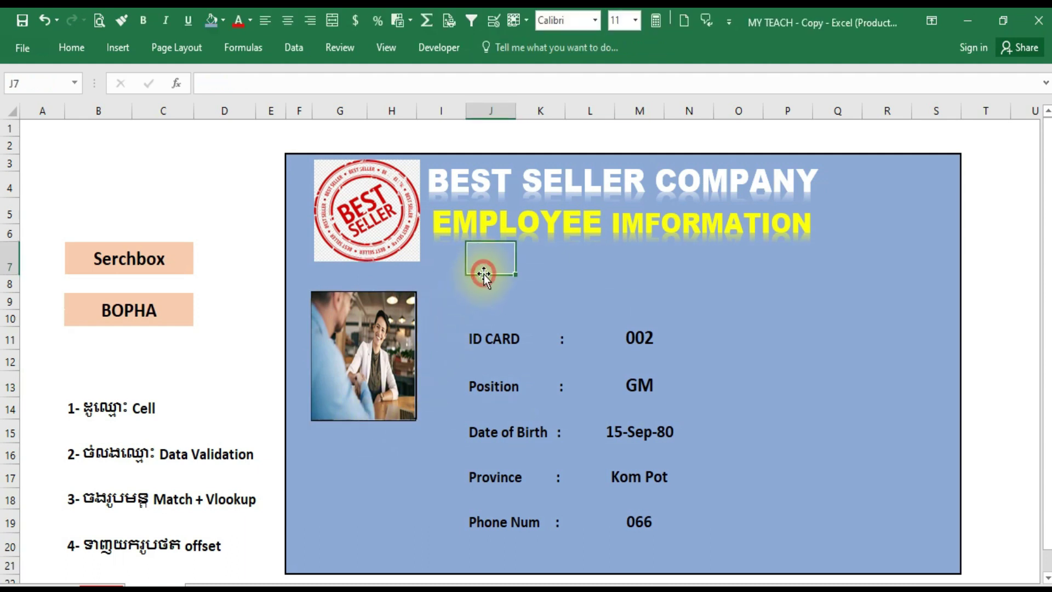
left_click(165, 304)
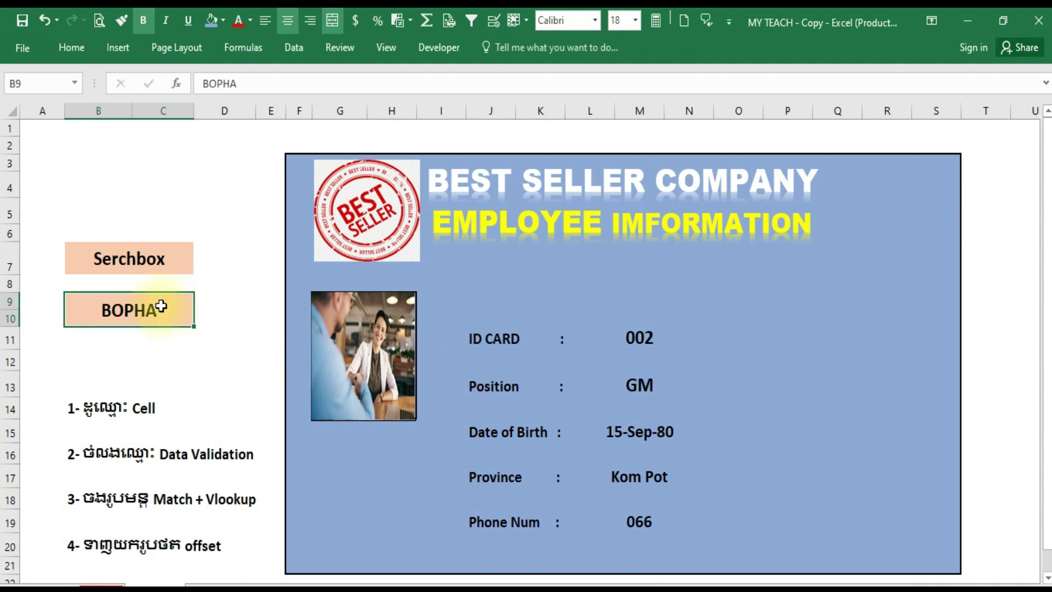
Show employee 003 on the card and review the ID, Position, Date of Birth, Province and Phone lookup formulas
left_click(201, 305)
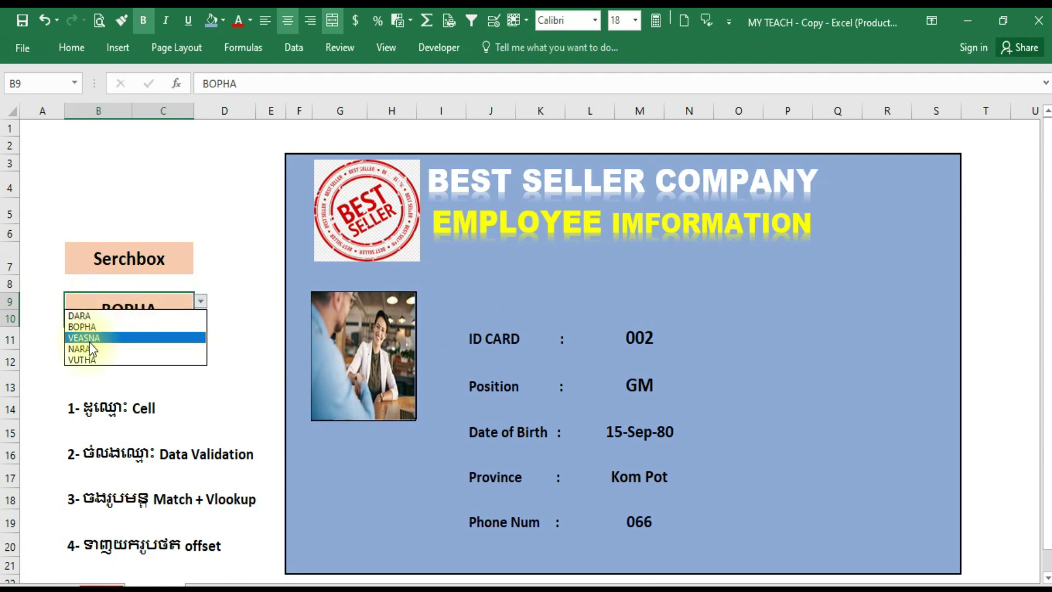
left_click(110, 338)
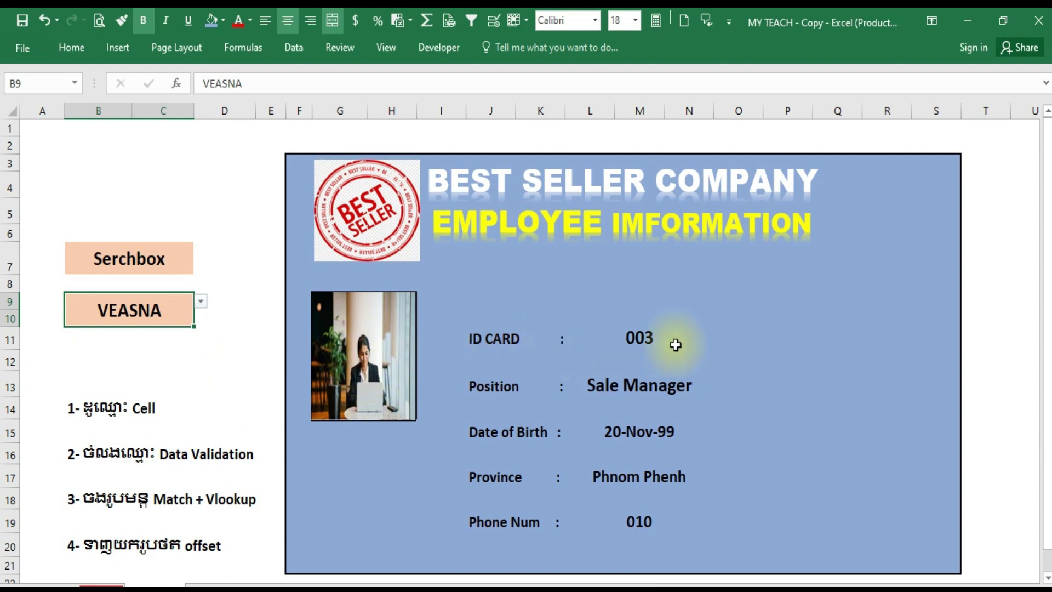
left_click(646, 339)
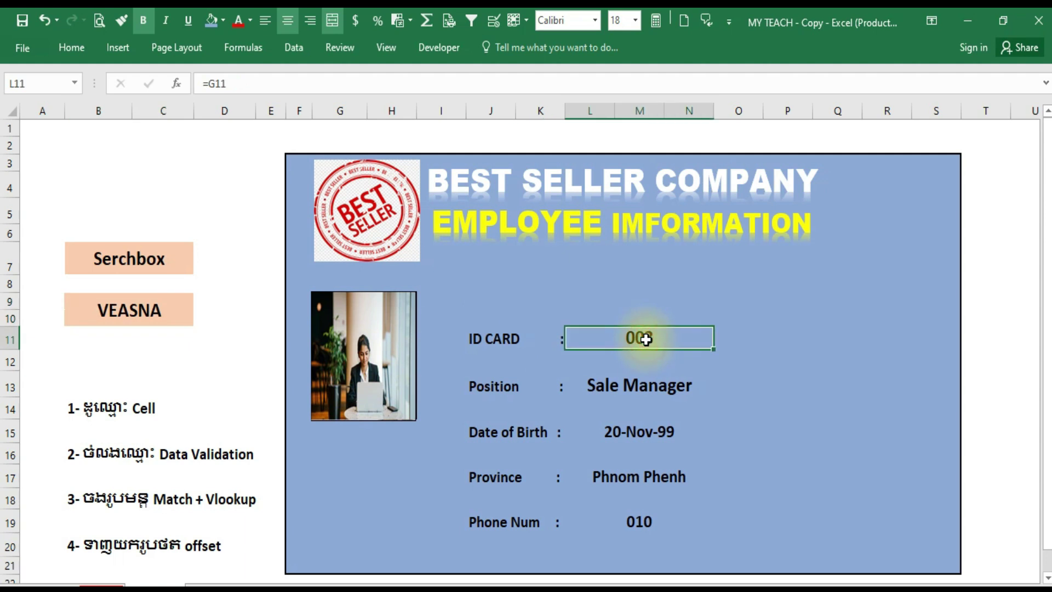
left_click(633, 392)
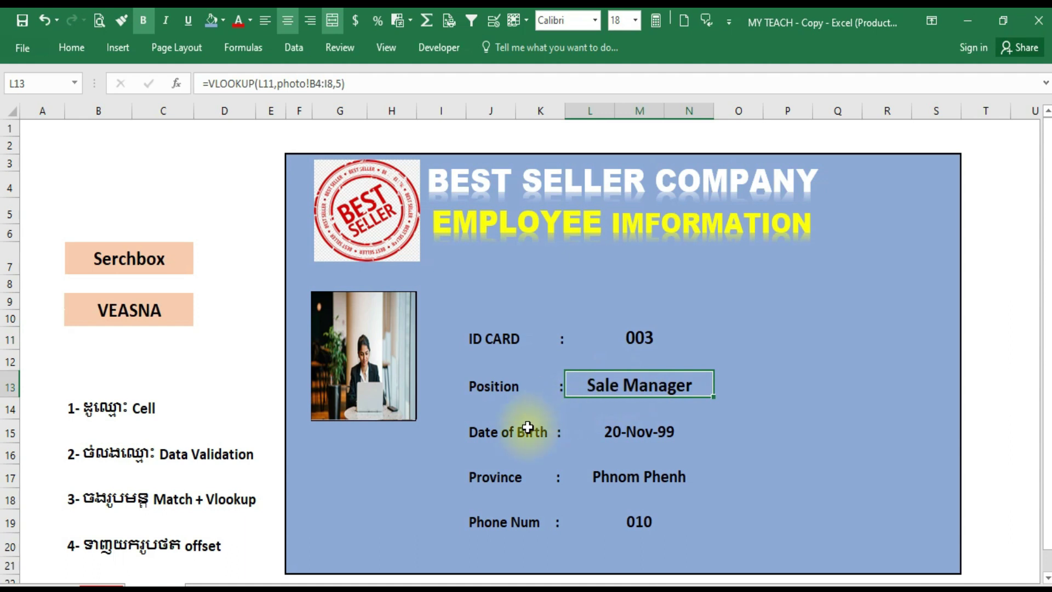
left_click(619, 437)
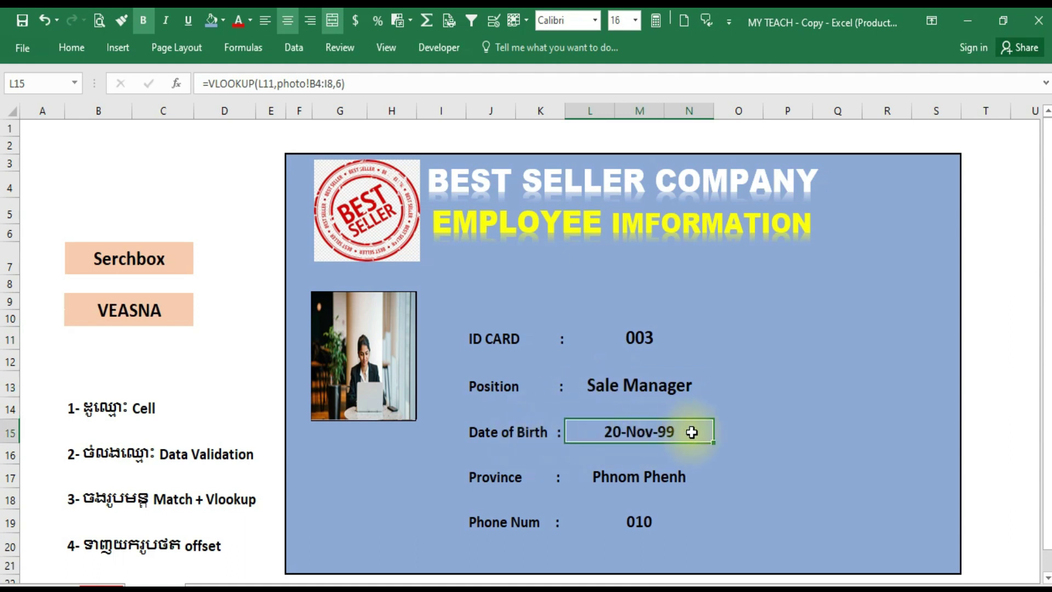
left_click(639, 477)
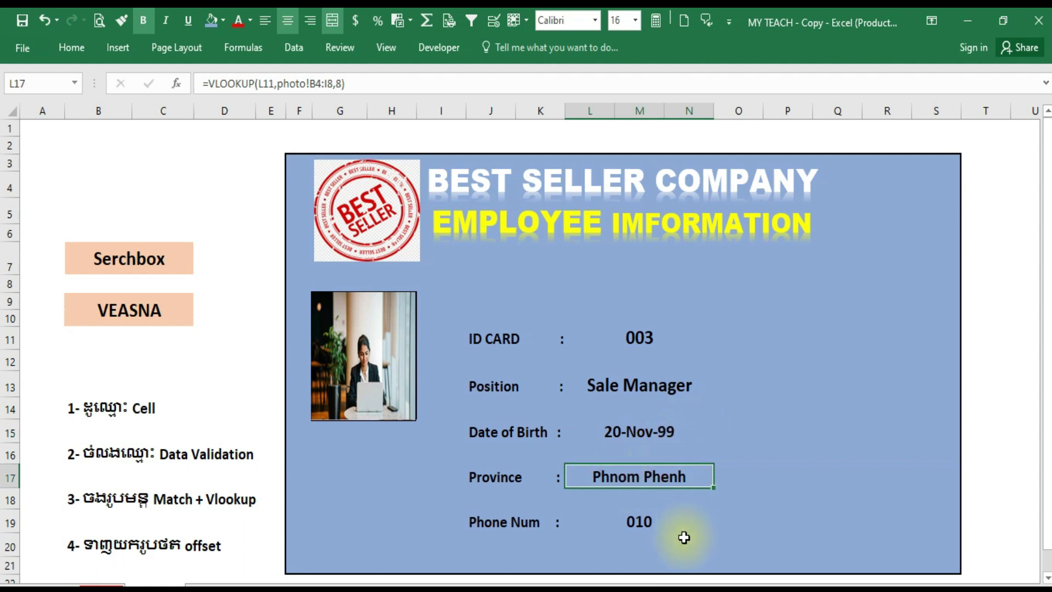
left_click(637, 525)
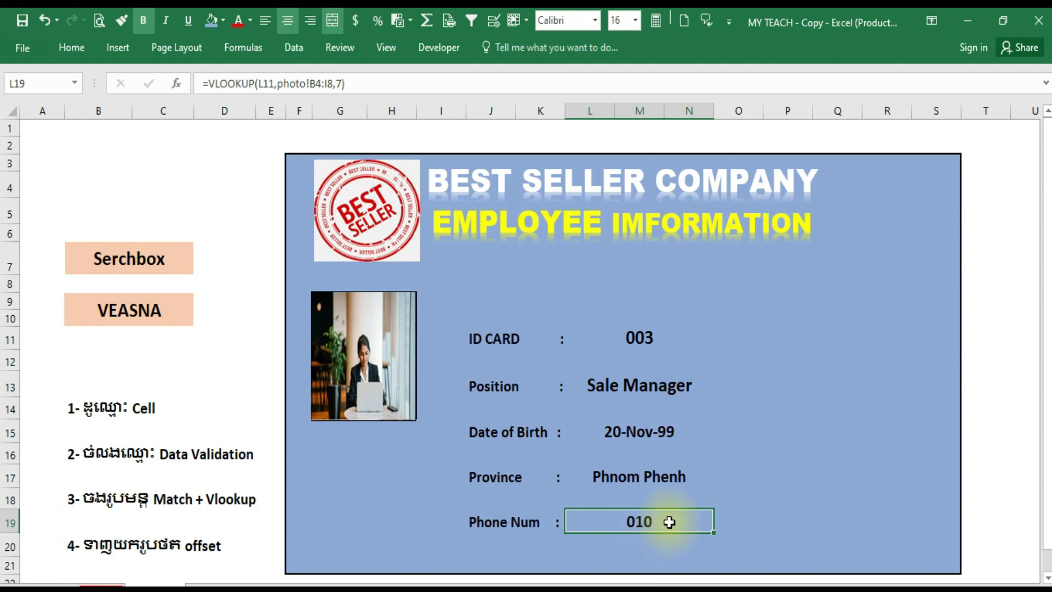
left_click(180, 310)
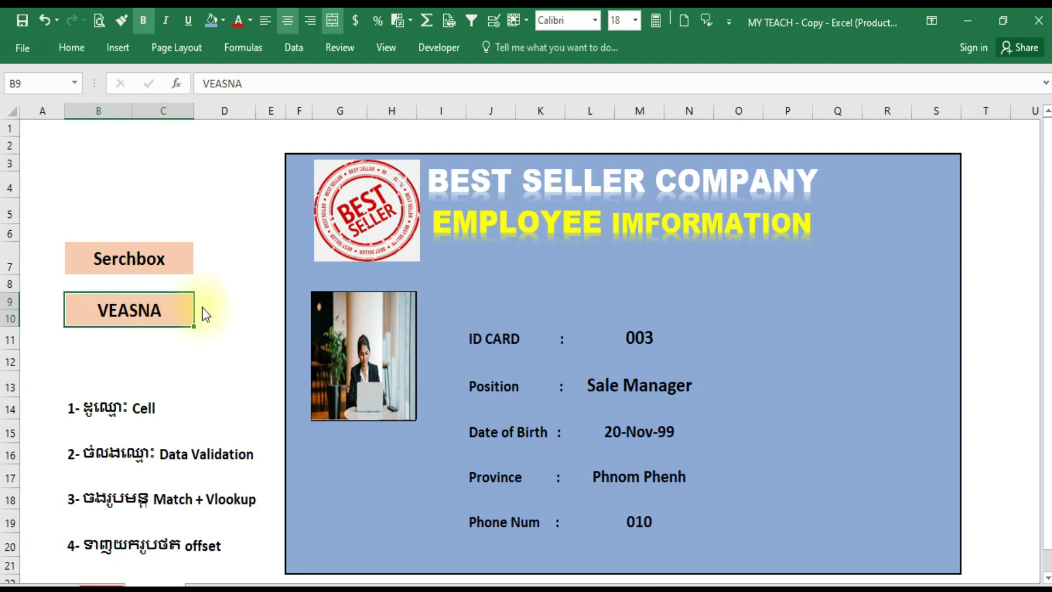
Show employee 005 on the card and check its ID CARD and Position formulas
left_click(202, 305)
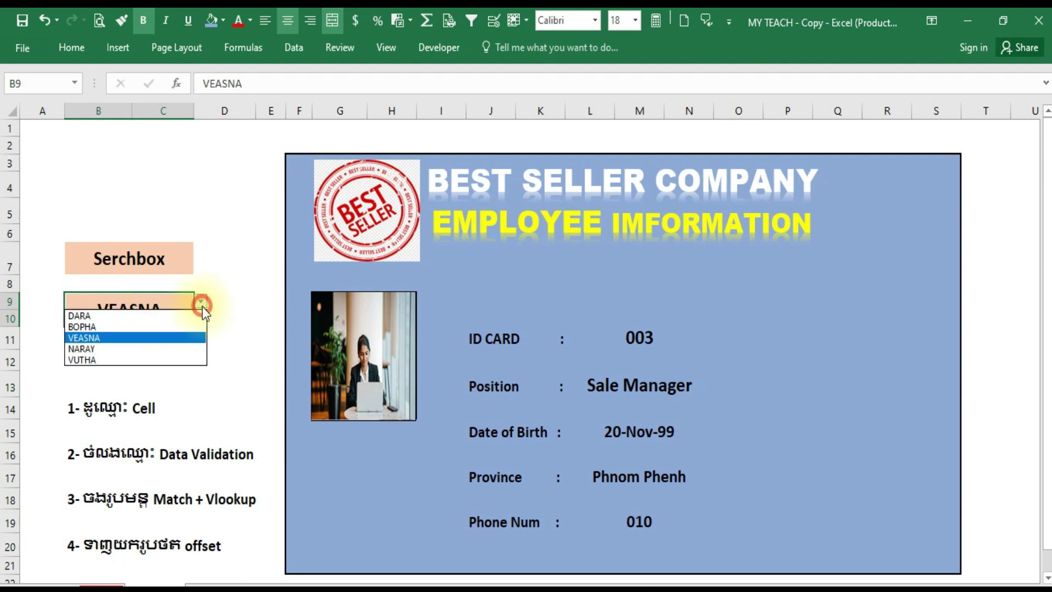
left_click(90, 360)
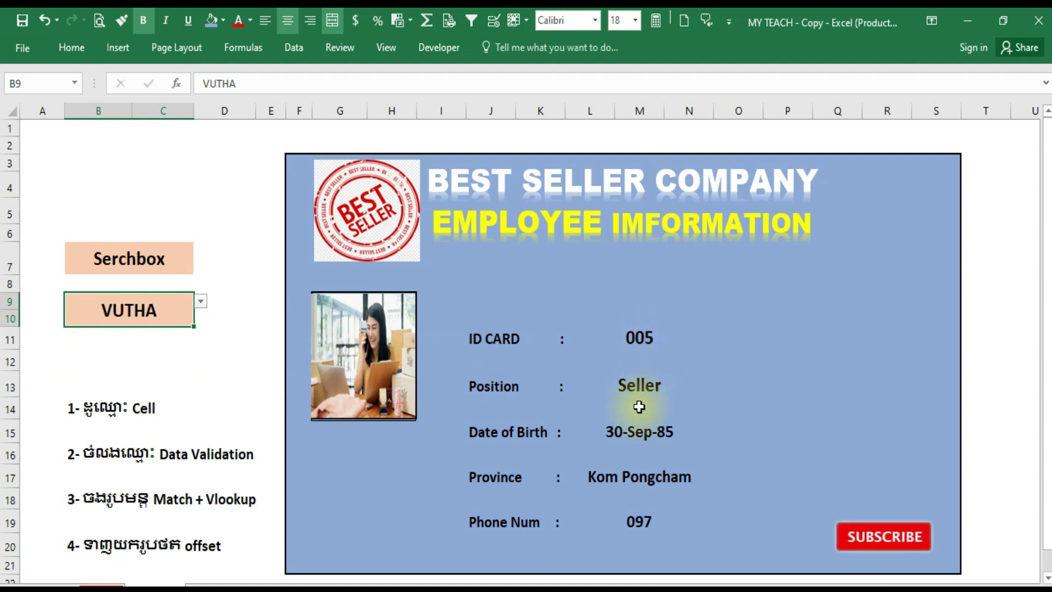
left_click(636, 337)
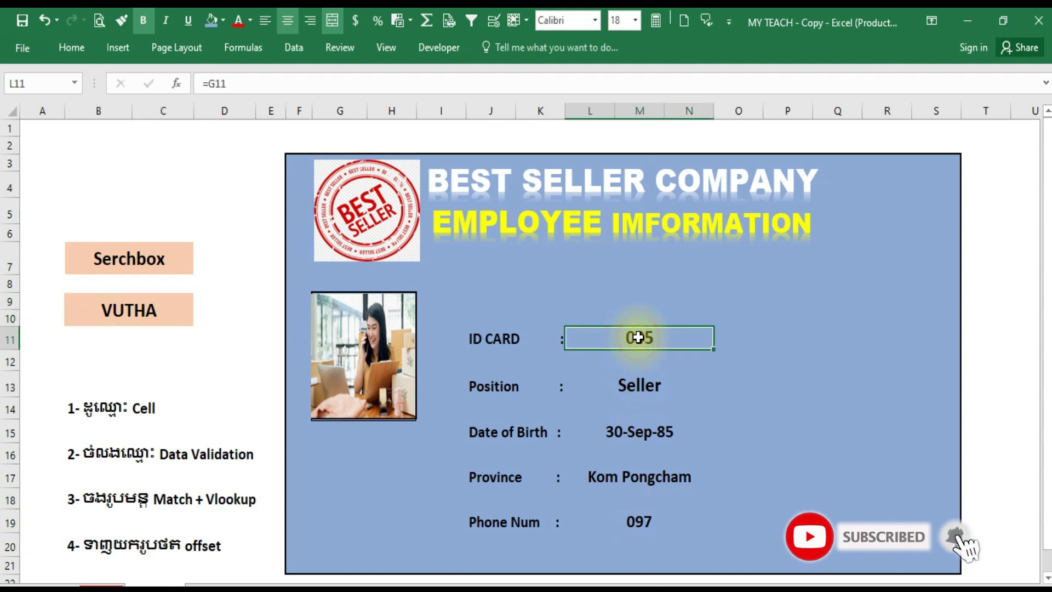
left_click(641, 393)
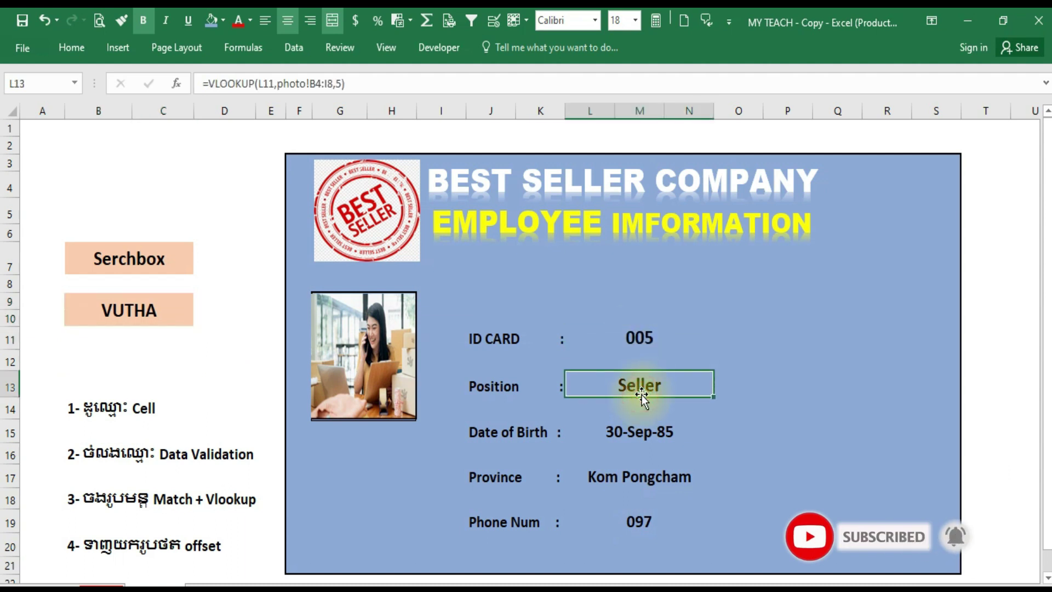
left_click(164, 308)
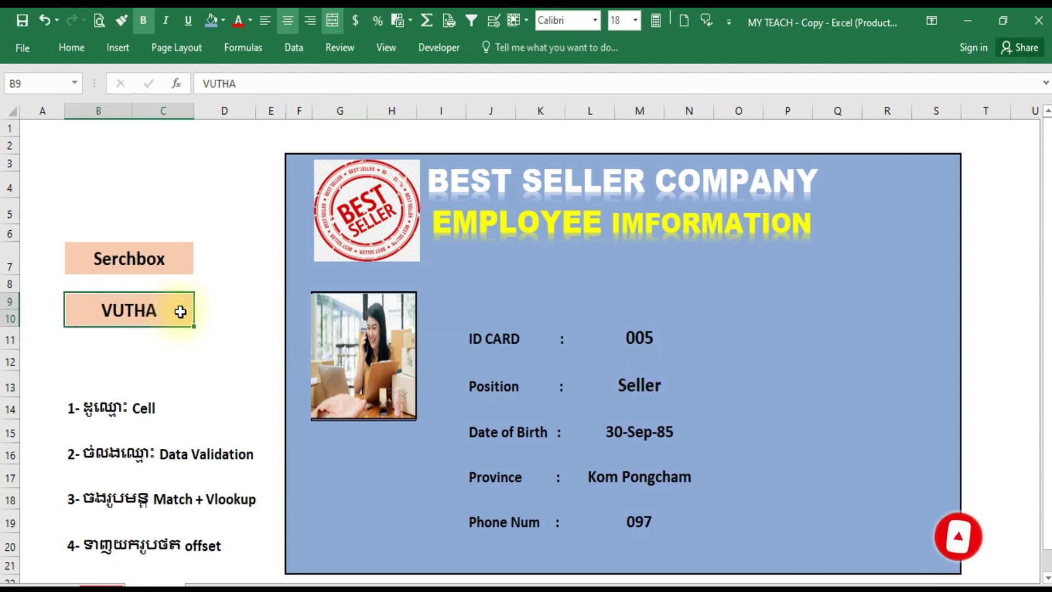
Switch the card to DARA (ID 001) and check the Position, Province and Date of Birth lookups
left_click(201, 301)
left_click(87, 311)
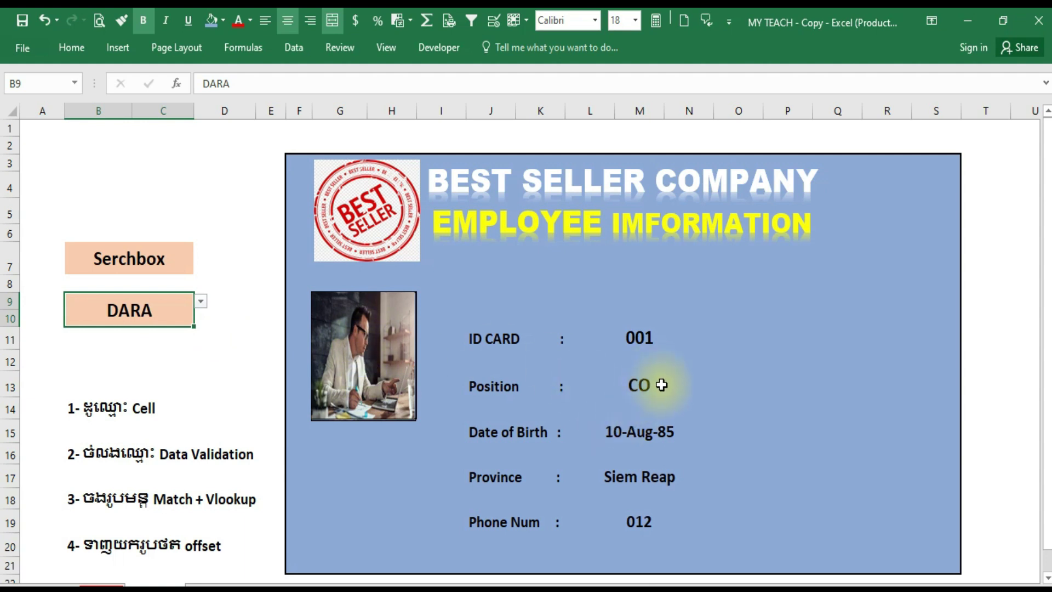
left_click(630, 394)
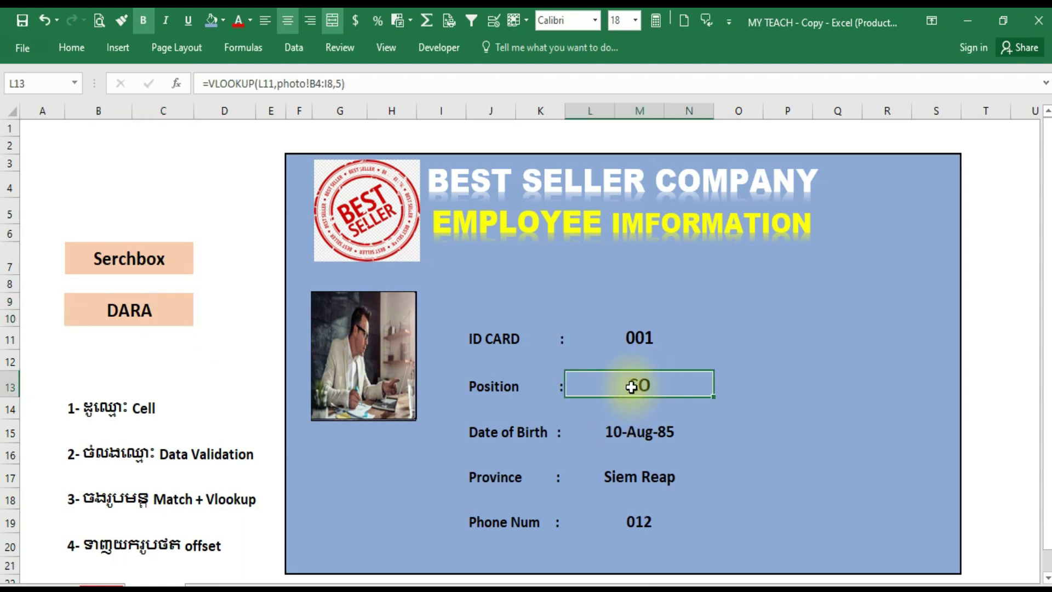
left_click(633, 476)
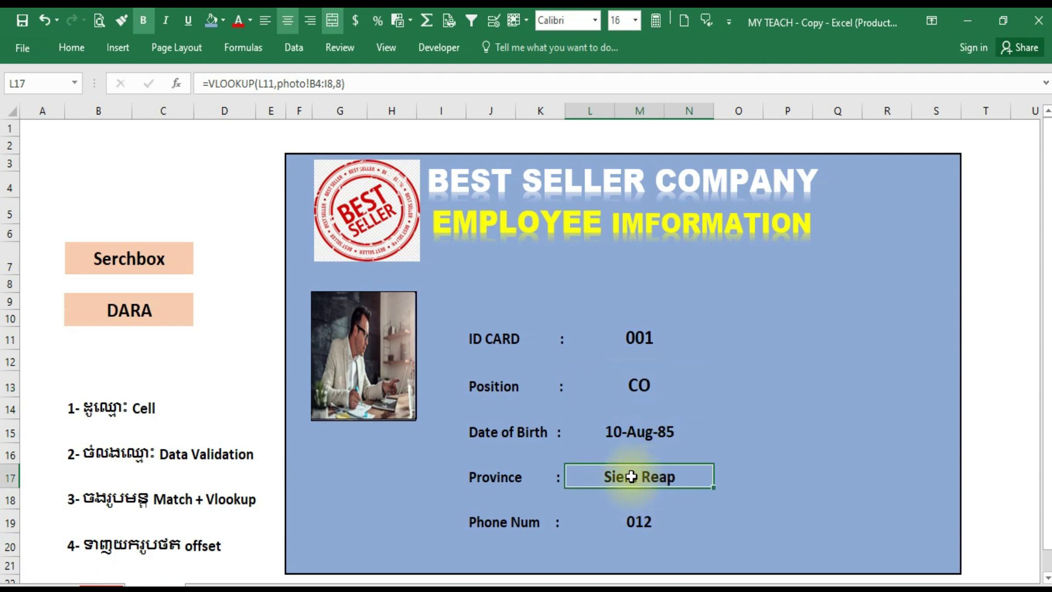
left_click(673, 432)
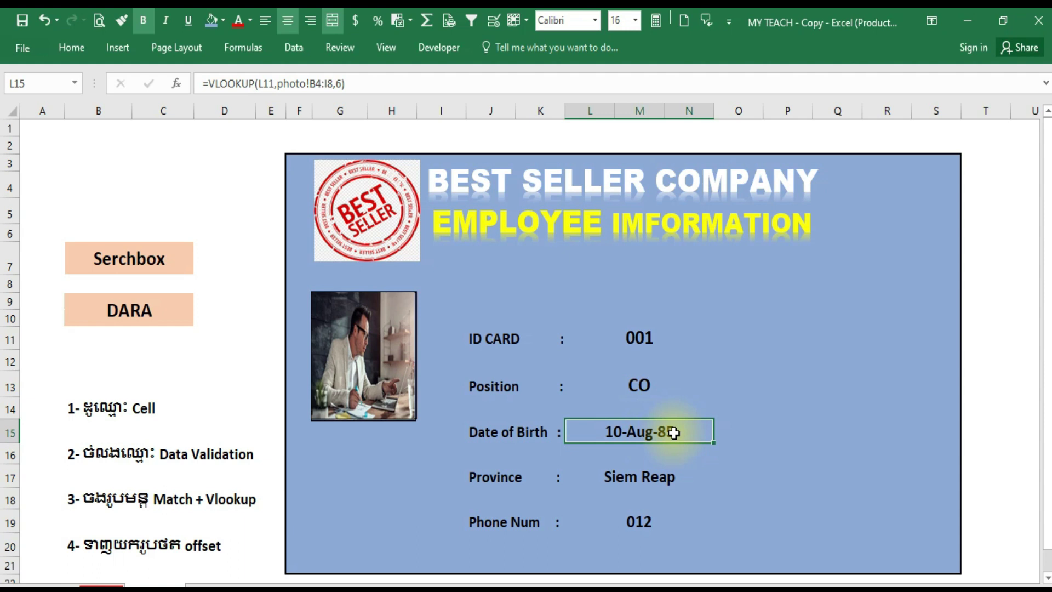
left_click(177, 316)
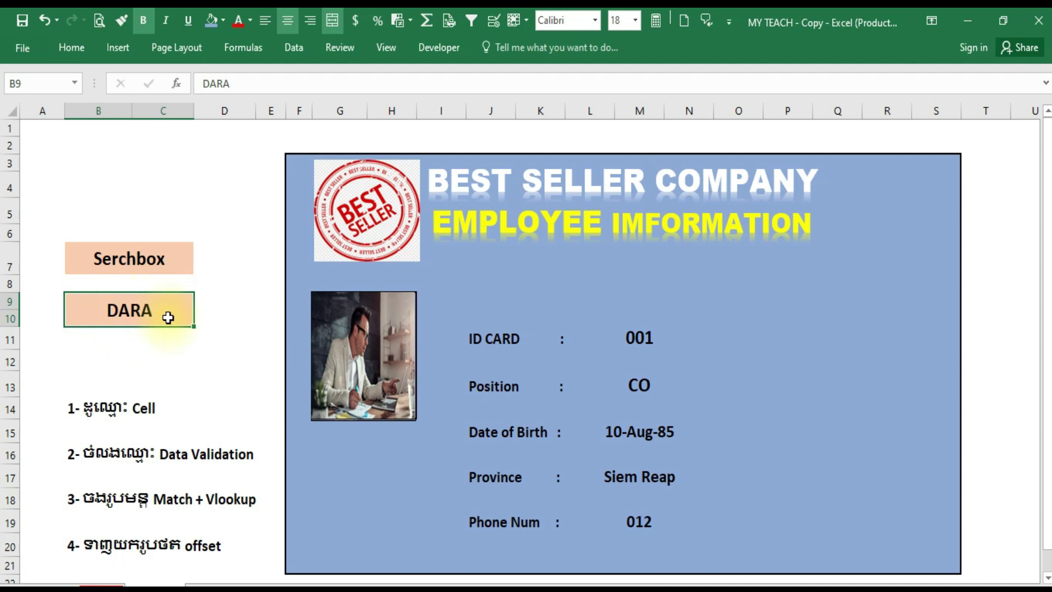
Choose NARAY in the B9 dropdown so the card shows ID 004, and inspect that ID formula
left_click(206, 303)
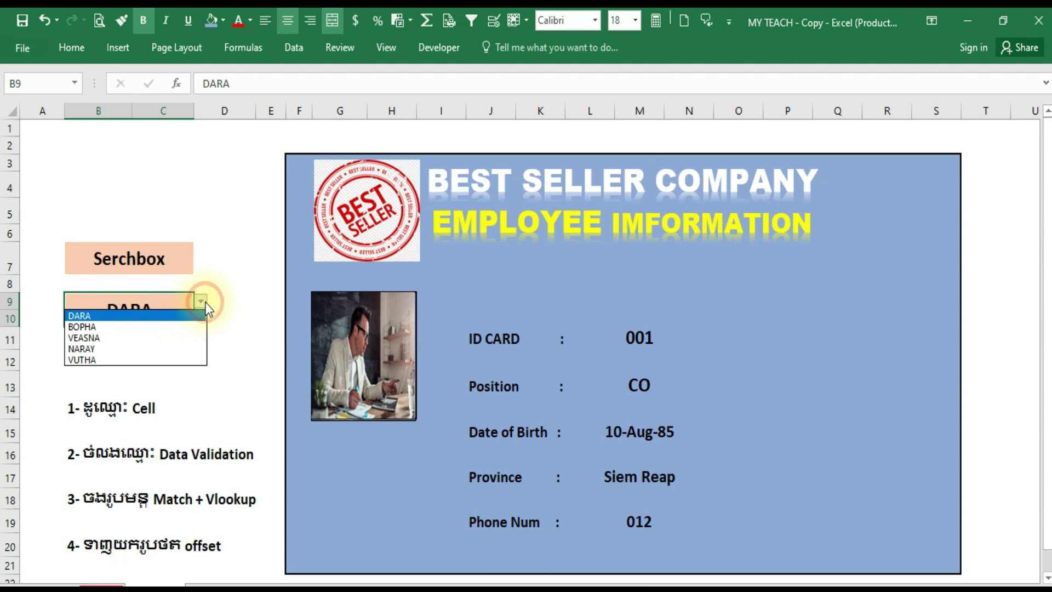
left_click(105, 352)
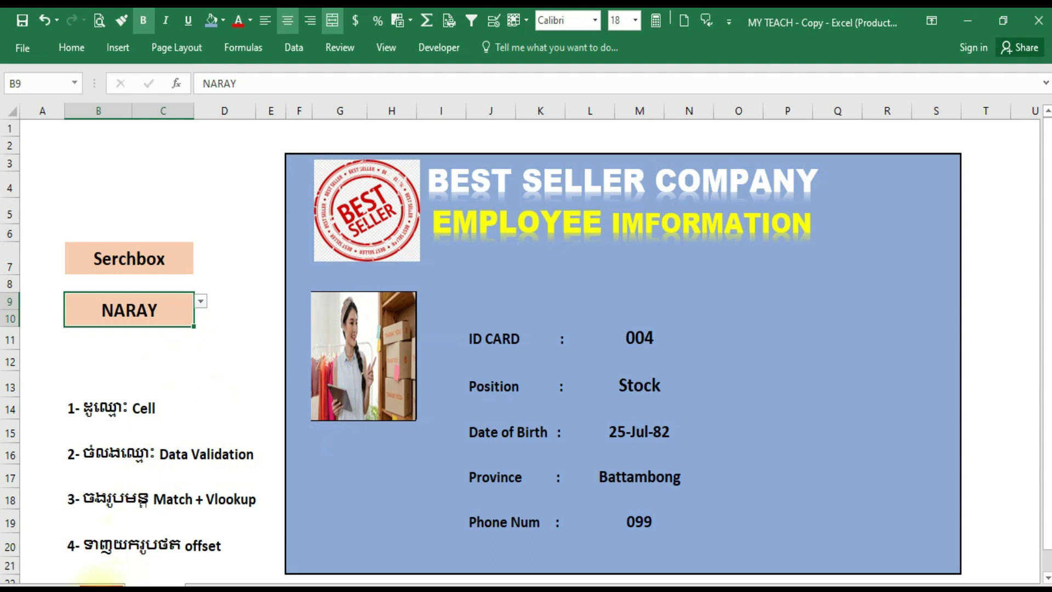
left_click(639, 336)
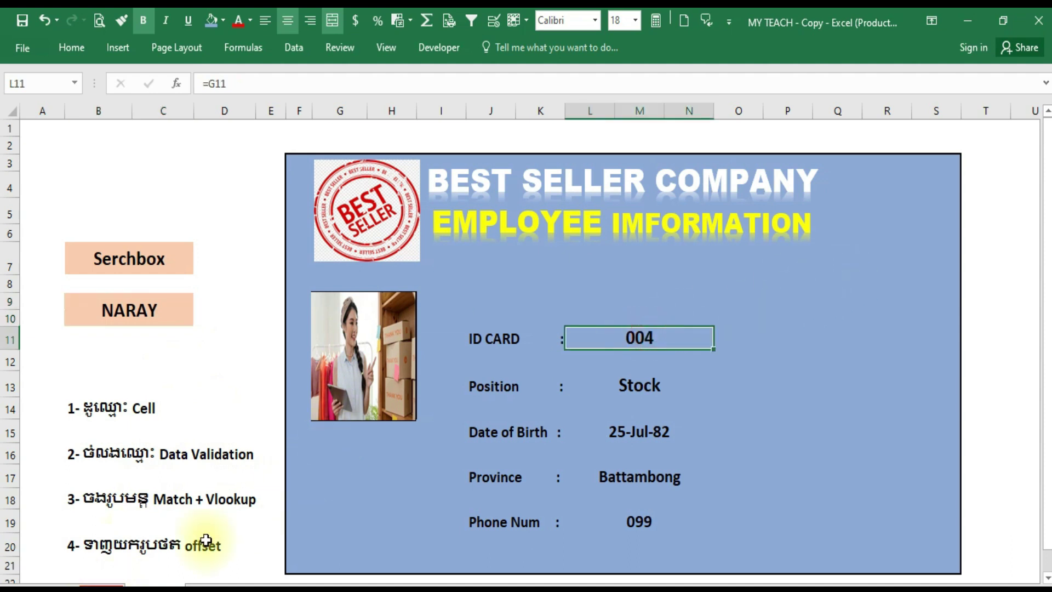
Scroll the staff list to NARAY's record, then switch back to the employee card sheet
left_click(107, 586)
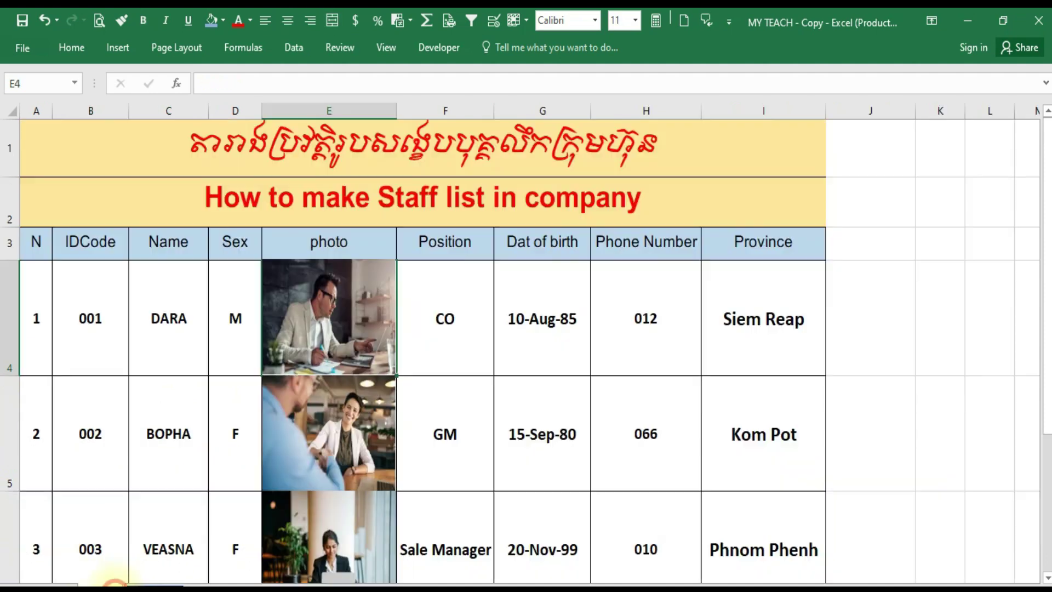
scroll(113, 451, "down", 1)
scroll(157, 423, "down", 2)
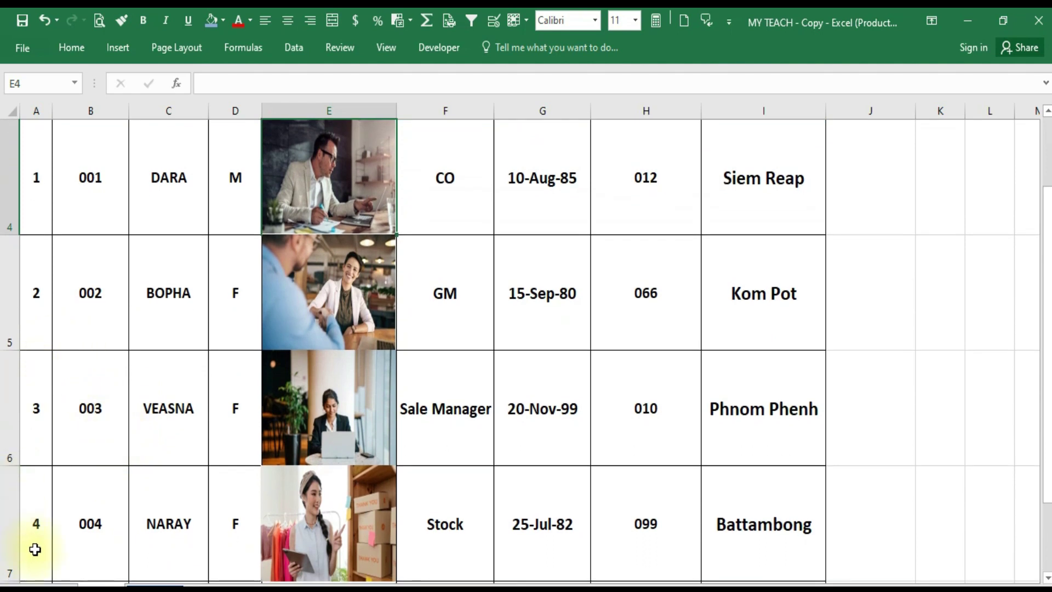
left_click(33, 548)
scroll(121, 496, "down", 1)
scroll(121, 497, "down", 1)
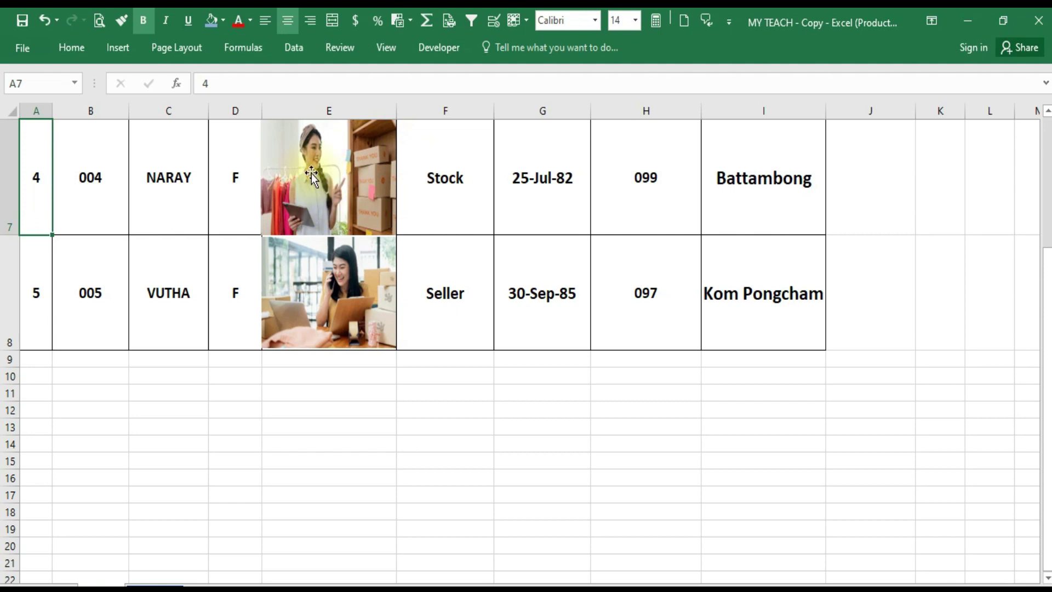
left_click(151, 582)
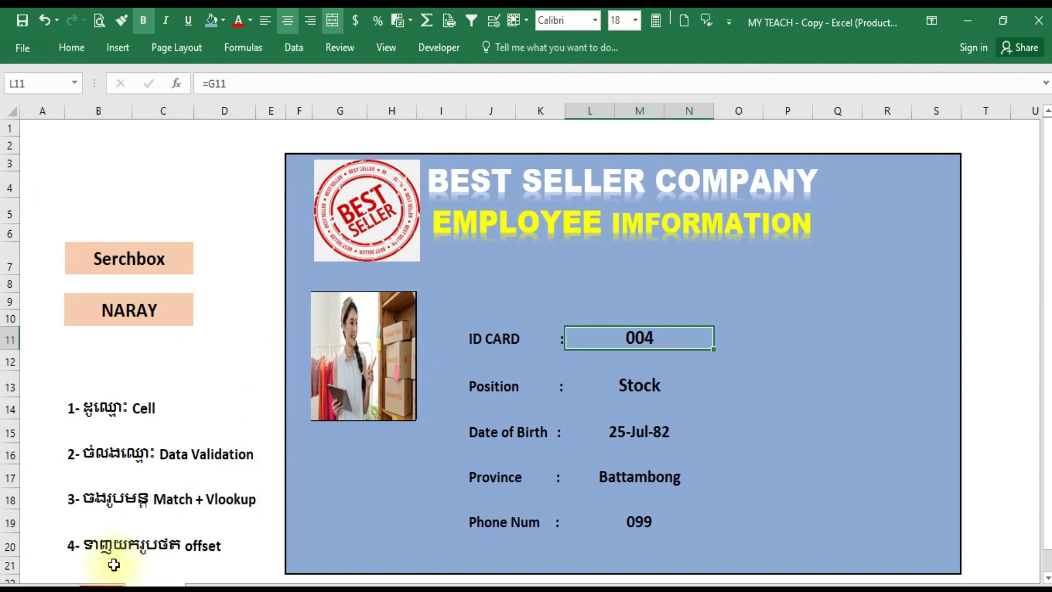
left_click(112, 581)
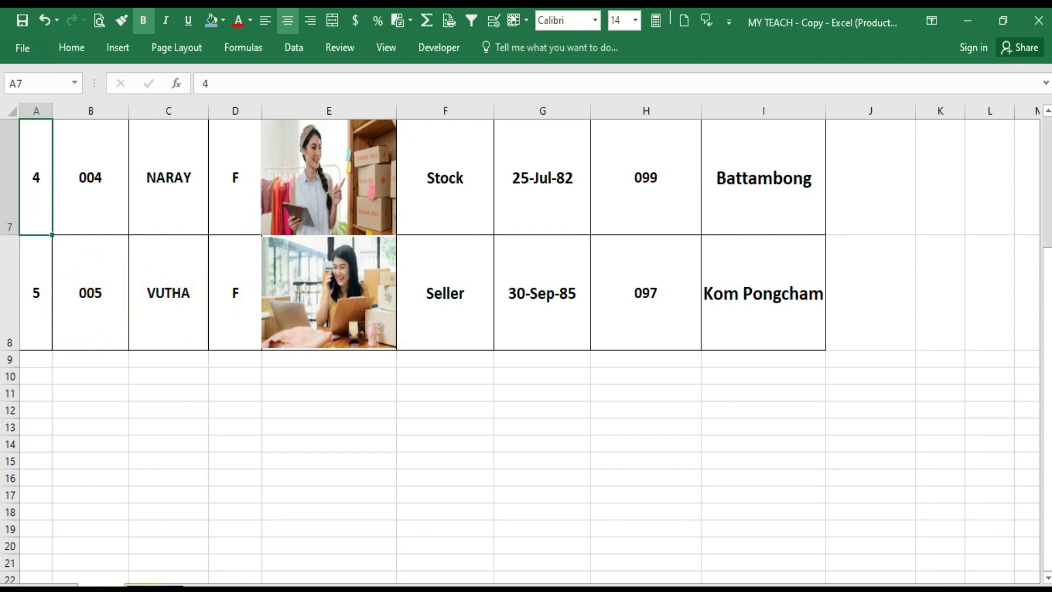
left_click(102, 586)
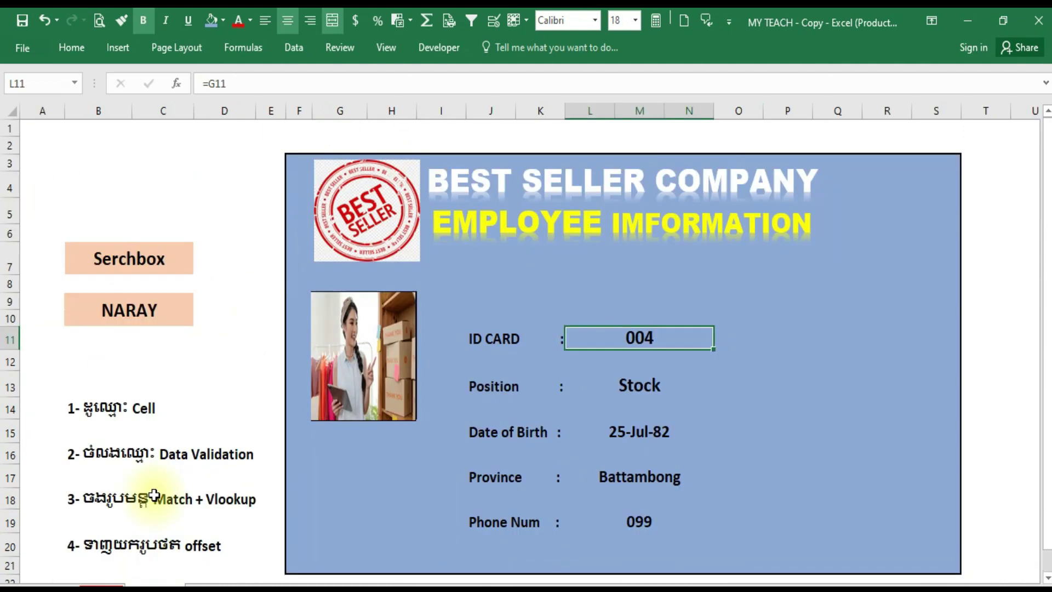
Choose VUTHA in B9 so the card shows ID 005, Seller, Kom Pongcham, then view the staff list
left_click(187, 310)
left_click(203, 306)
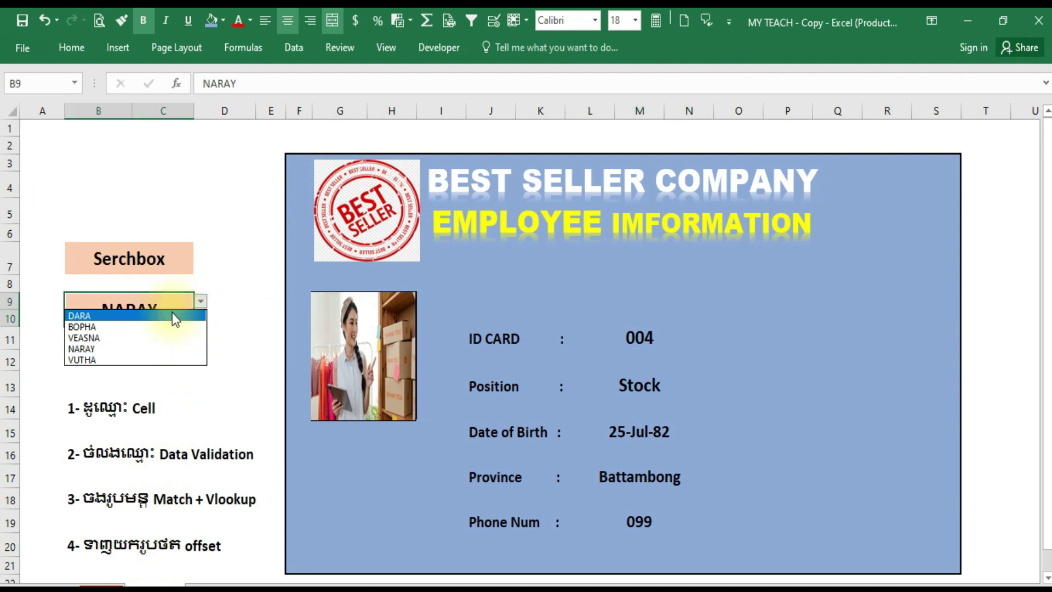
left_click(84, 354)
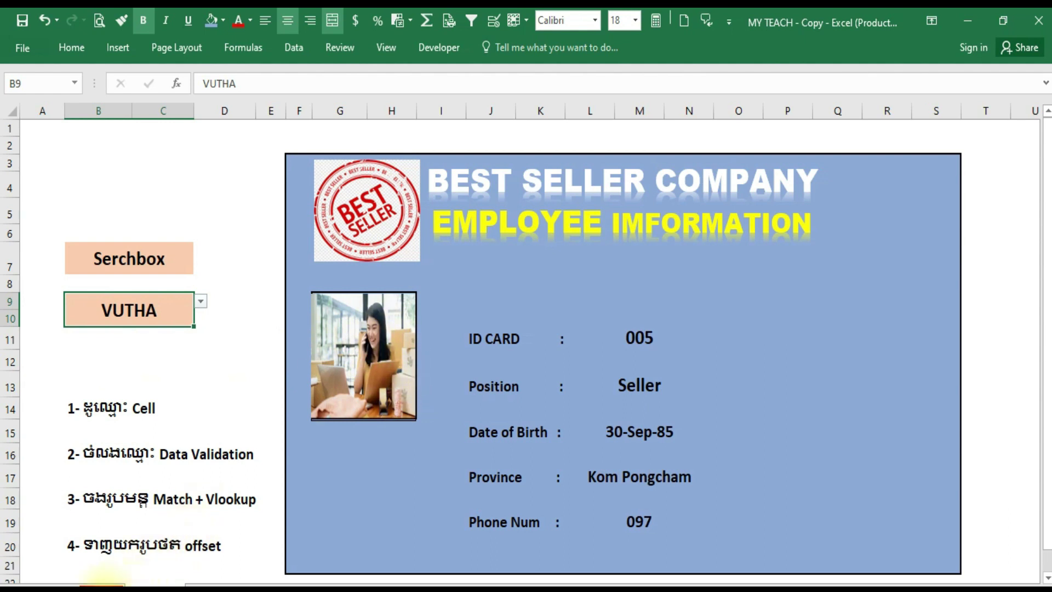
left_click(154, 585)
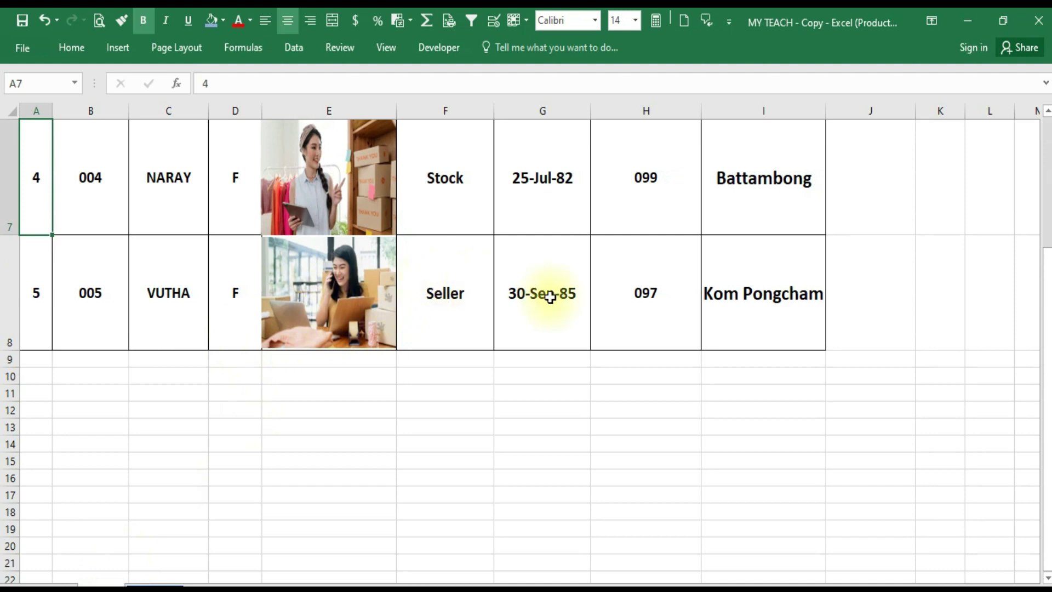
Scroll the staff list back to the top and return to the employee card sheet
scroll(548, 299, "up", 1)
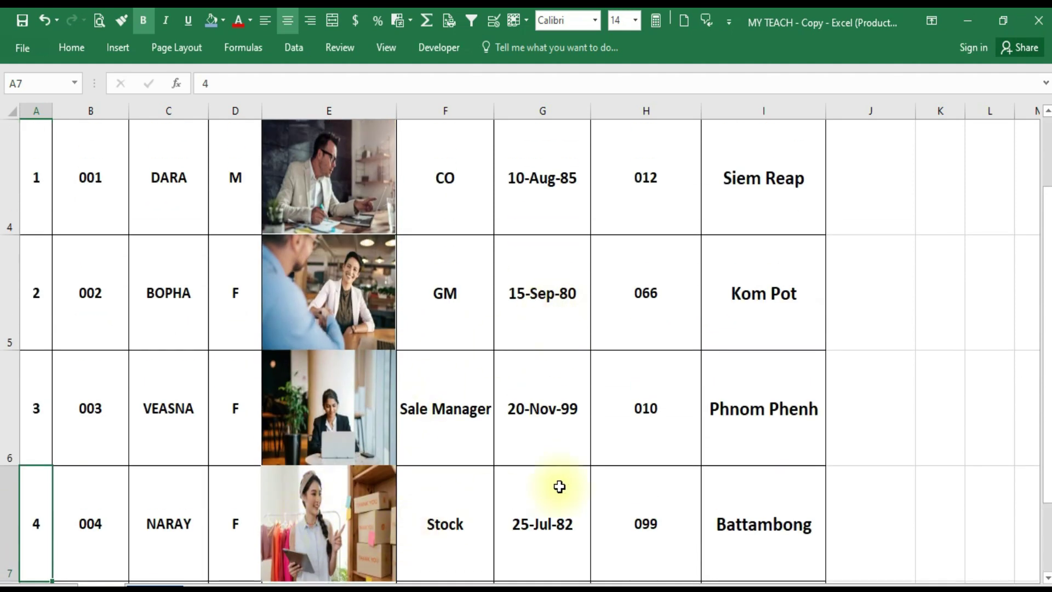
scroll(508, 414, "up", 1)
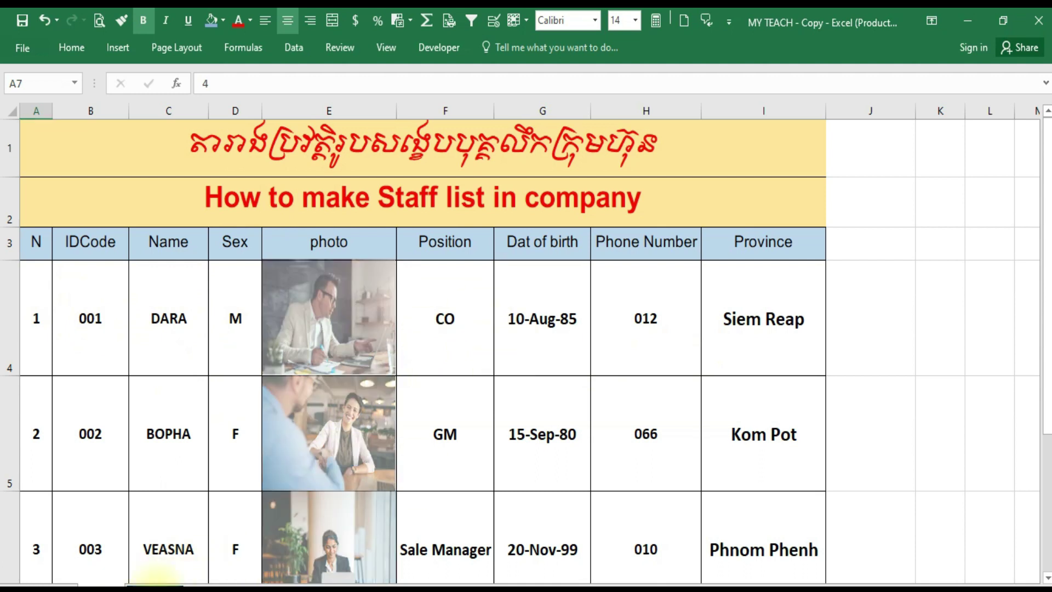
left_click(156, 580)
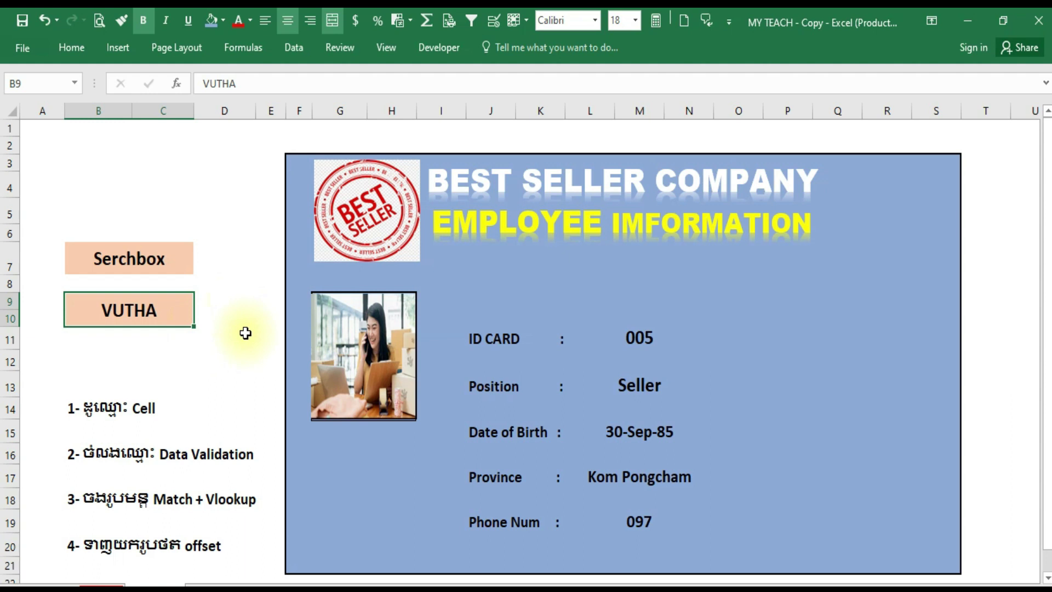
left_click(200, 302)
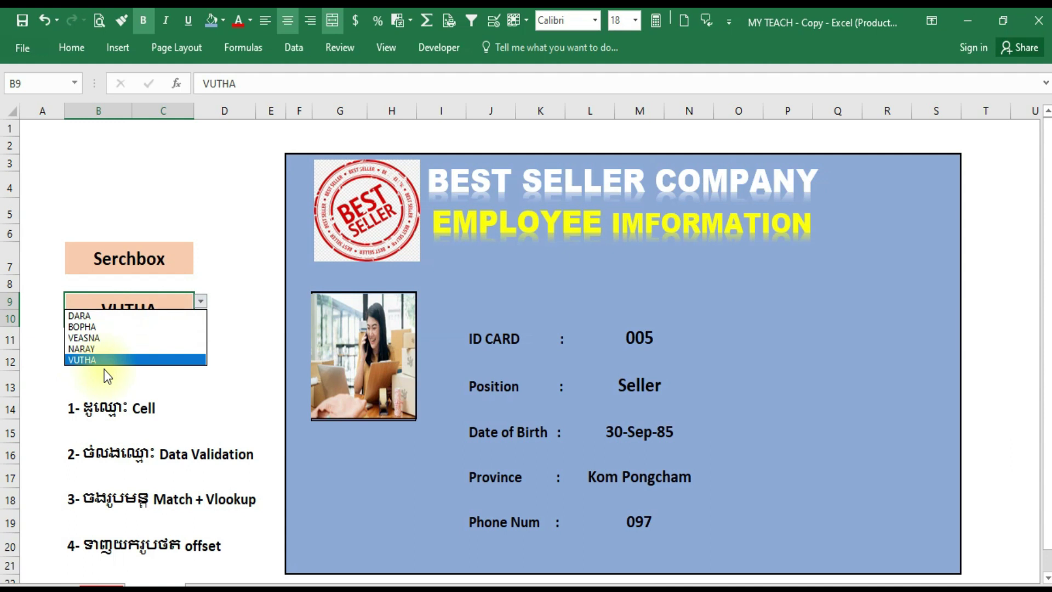
left_click(107, 327)
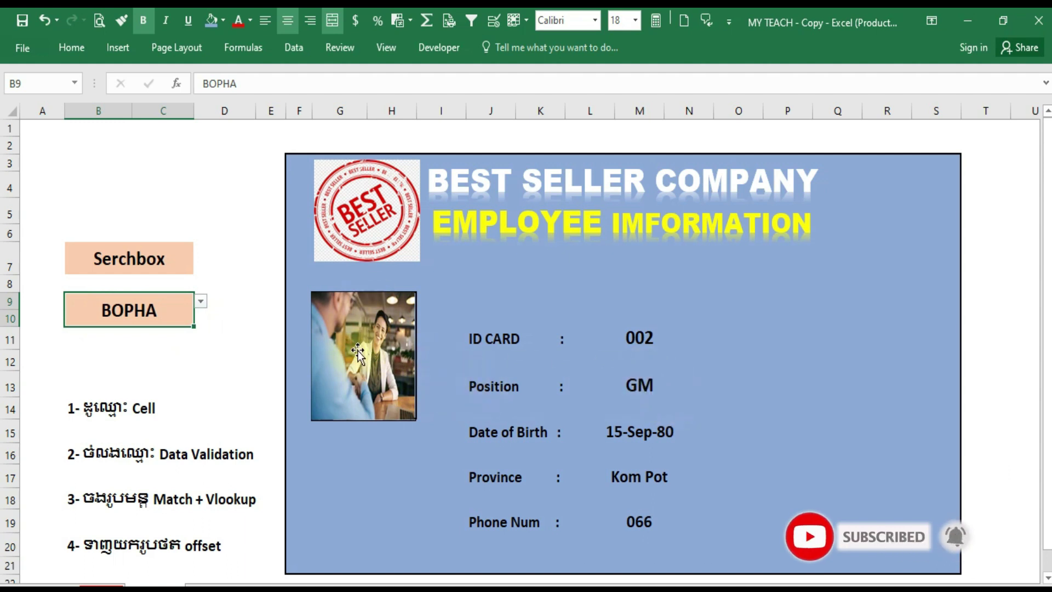
left_click(164, 313)
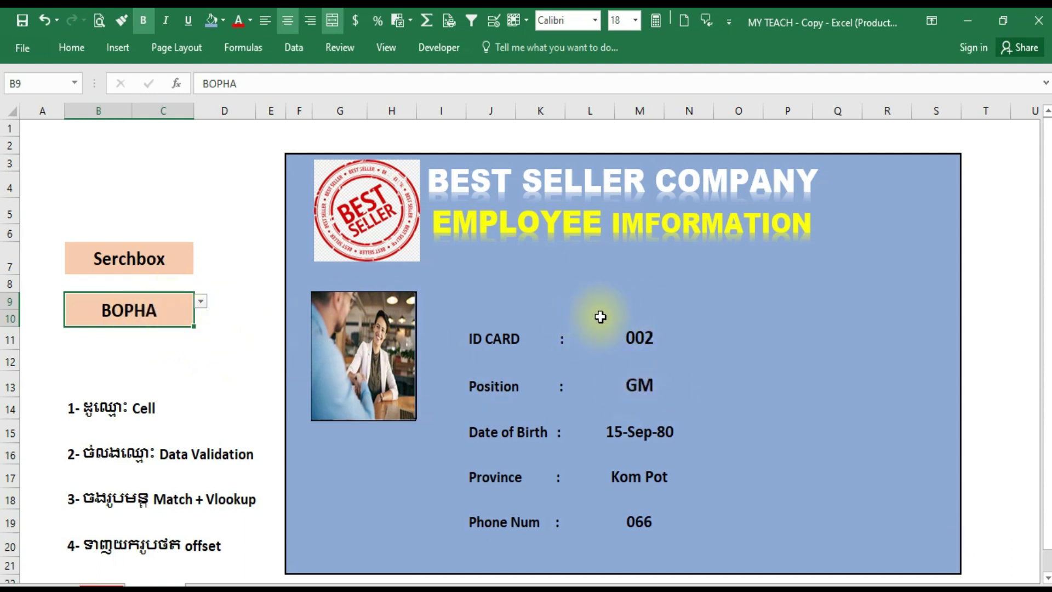
Highlight the card's looked-up details, inspect L13's Position VLOOKUP, then go to the staff list sheet
mouse_move(455, 300)
left_mouse_down()
mouse_move(721, 481)
mouse_move(725, 537)
left_mouse_up()
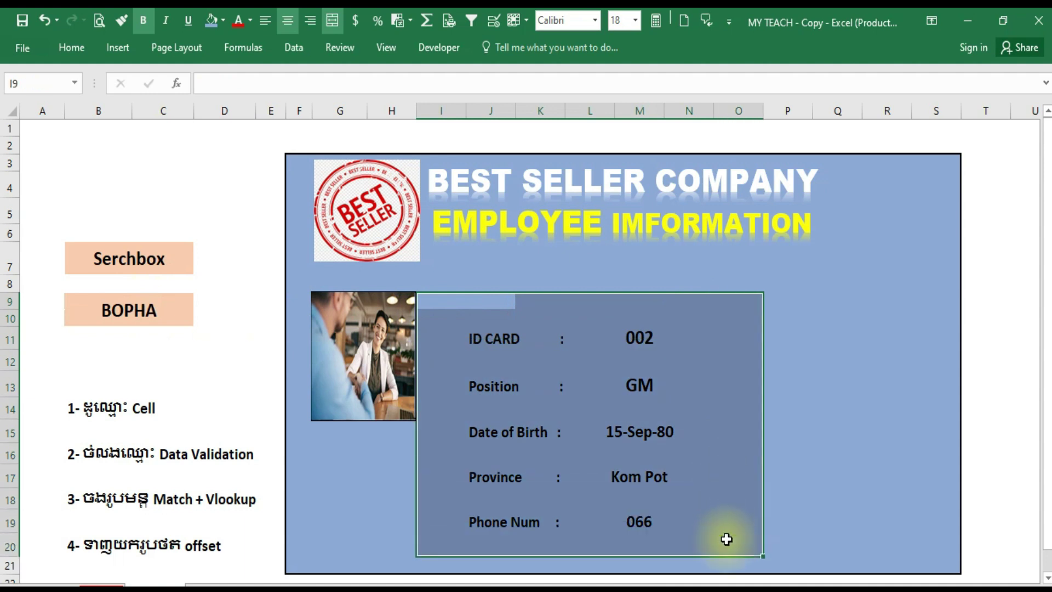
left_click(685, 389)
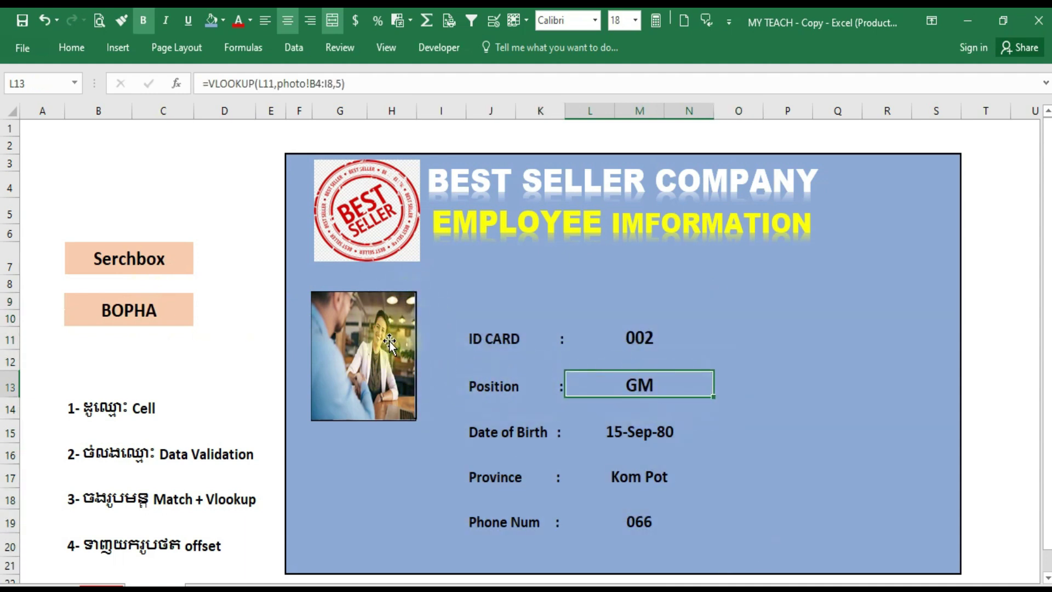
left_click_drag(606, 315, 735, 518)
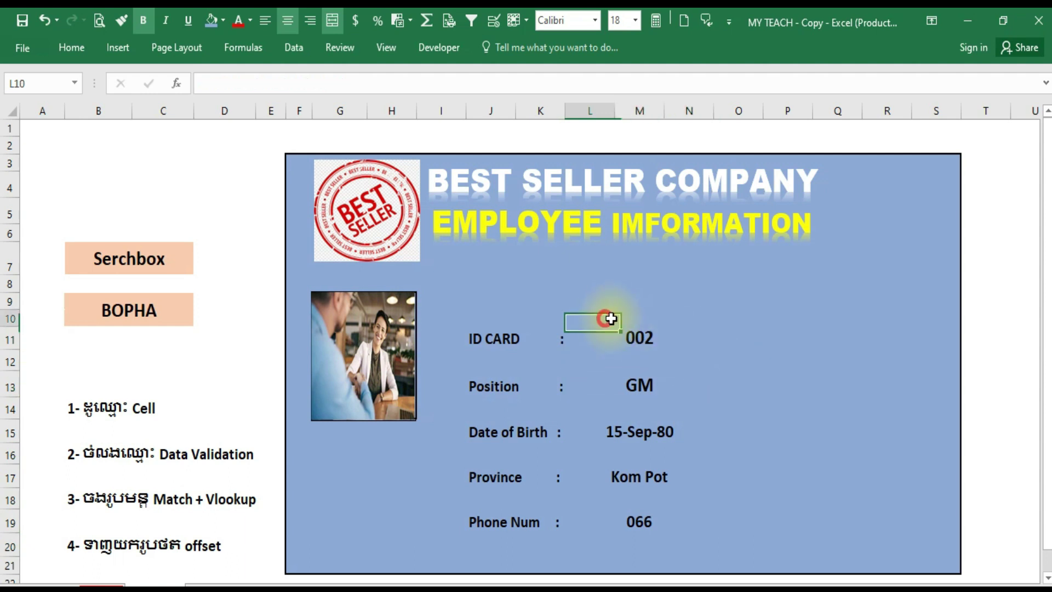
left_click(841, 422)
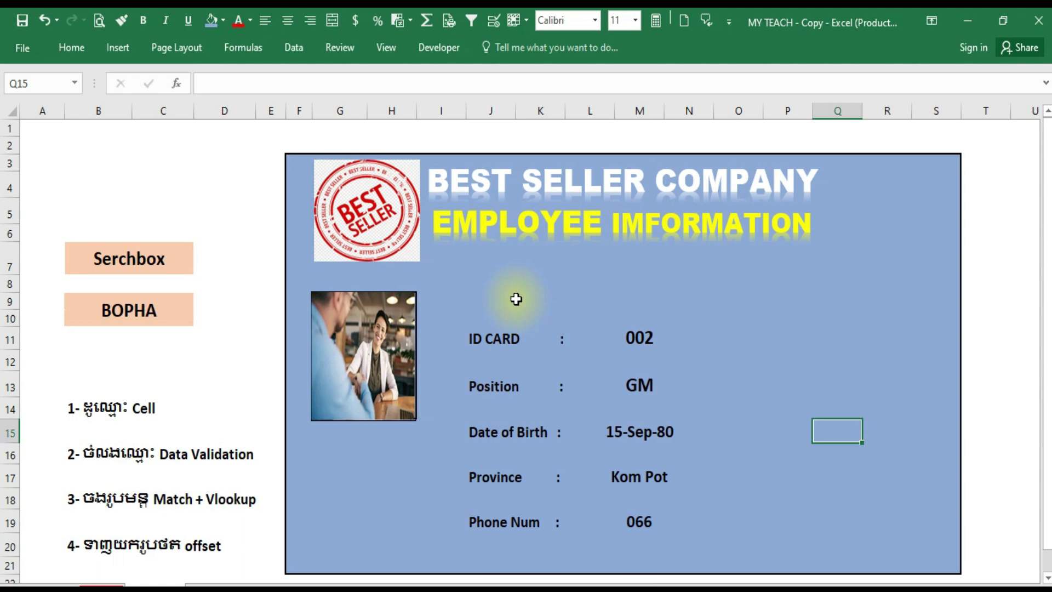
left_click(126, 579)
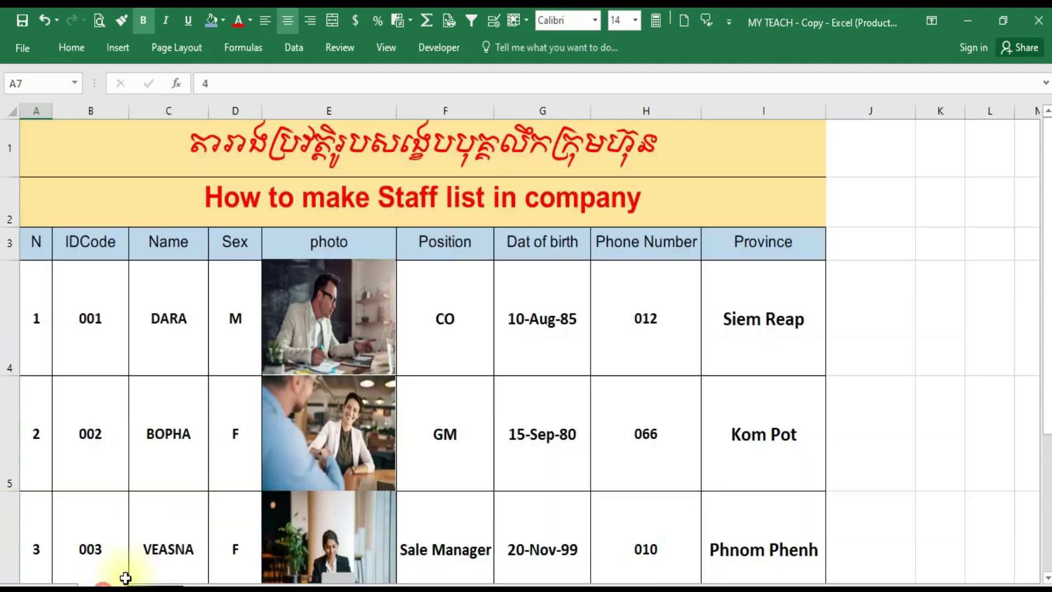